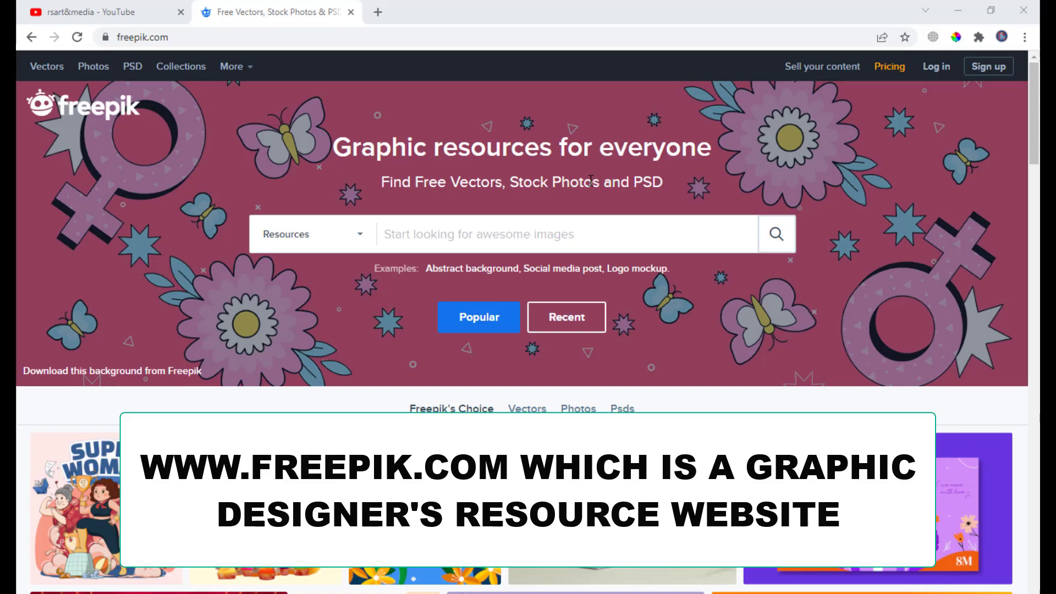
- Search the site's resources for visiting card
{"action": "scroll", "coordinate": [591, 181], "scroll_direction": "down", "scroll_amount": 4}
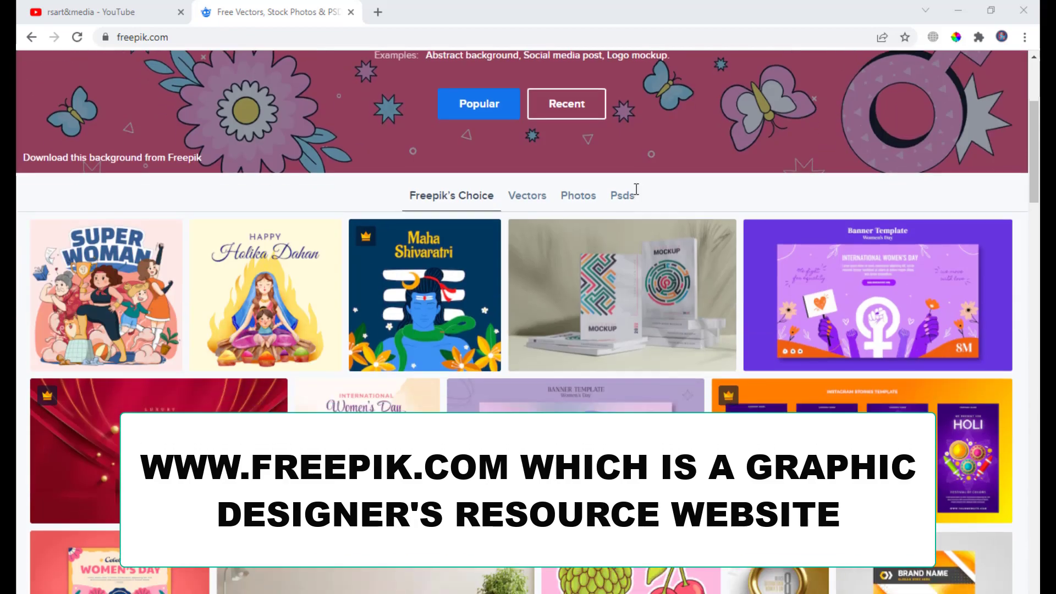
{"action": "scroll", "coordinate": [462, 251], "scroll_direction": "up", "scroll_amount": 4}
{"action": "left_click", "coordinate": [486, 242]}
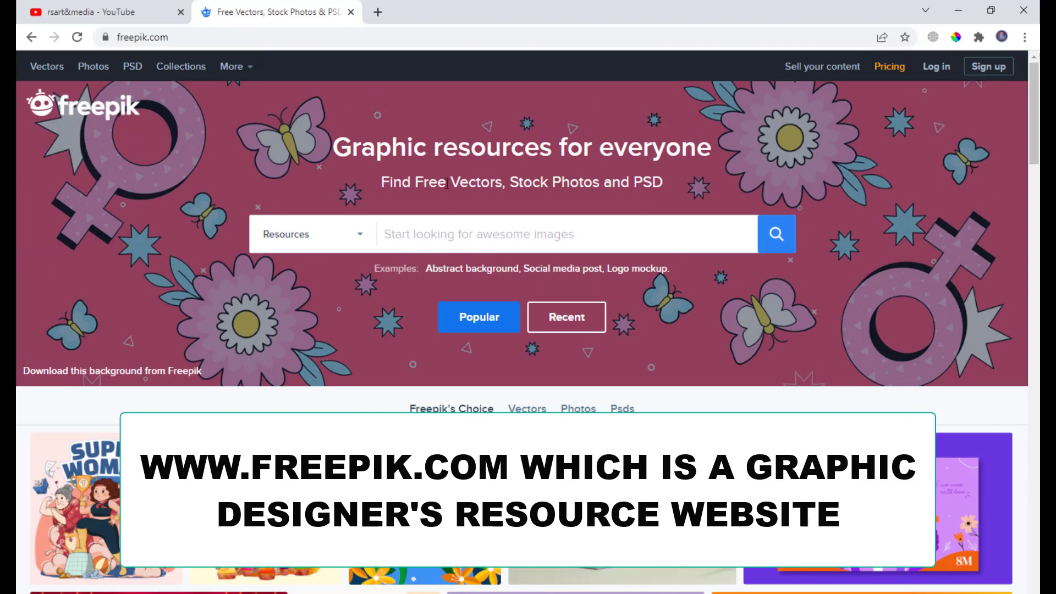
{"action": "key", "text": "Return"}
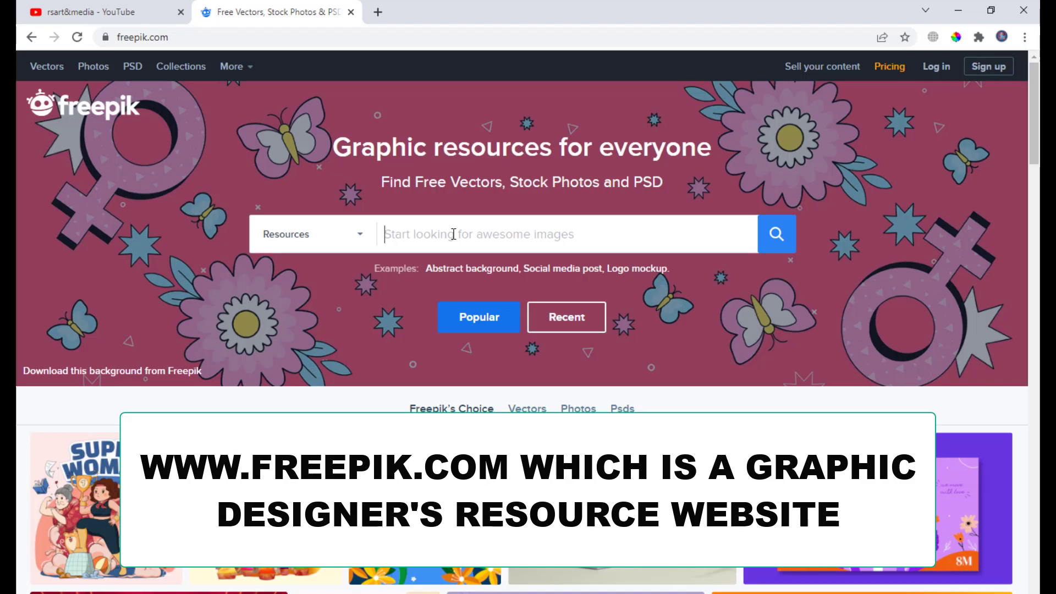
{"action": "type", "text": "vis"}
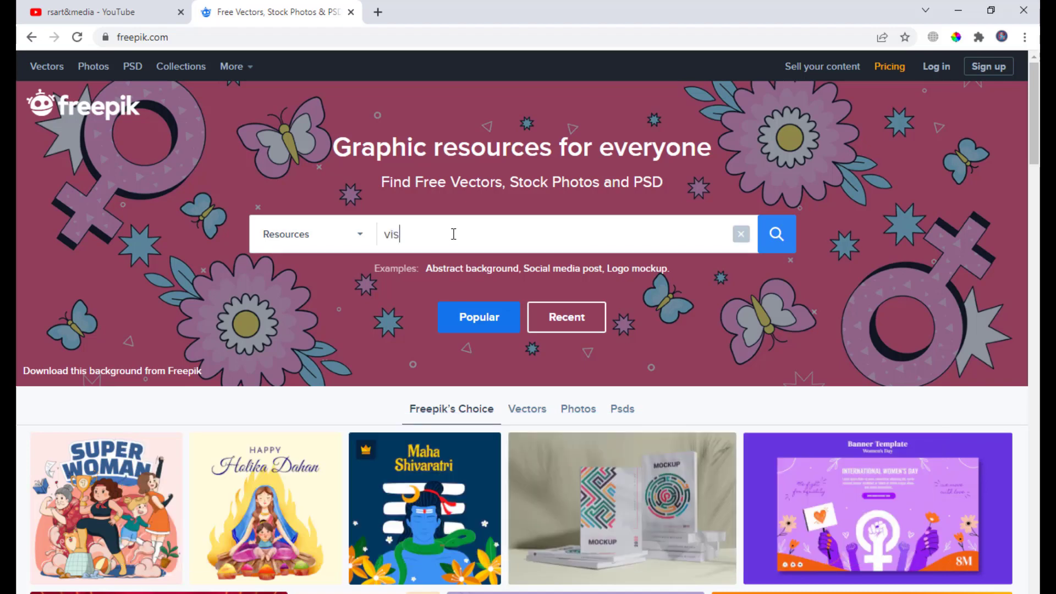
{"action": "type", "text": "iting card"}
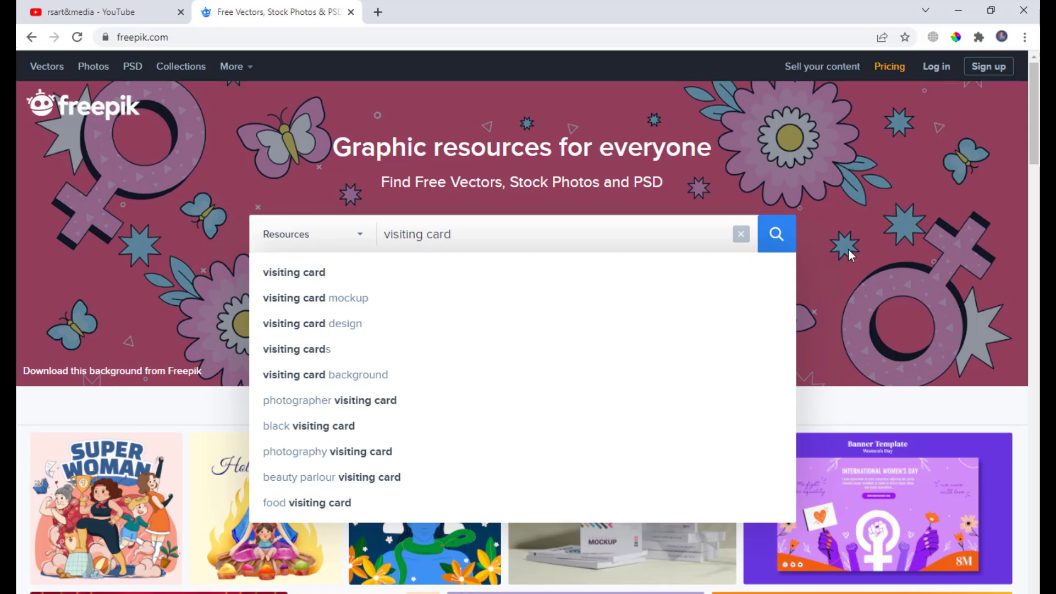
{"action": "left_click", "coordinate": [775, 236]}
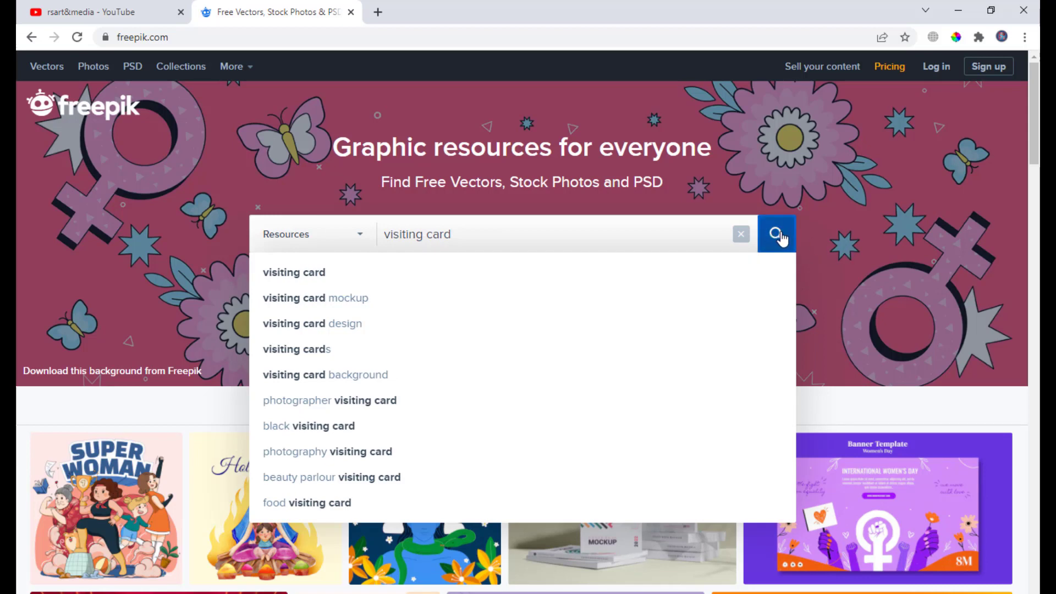
{"action": "left_click", "coordinate": [821, 11]}
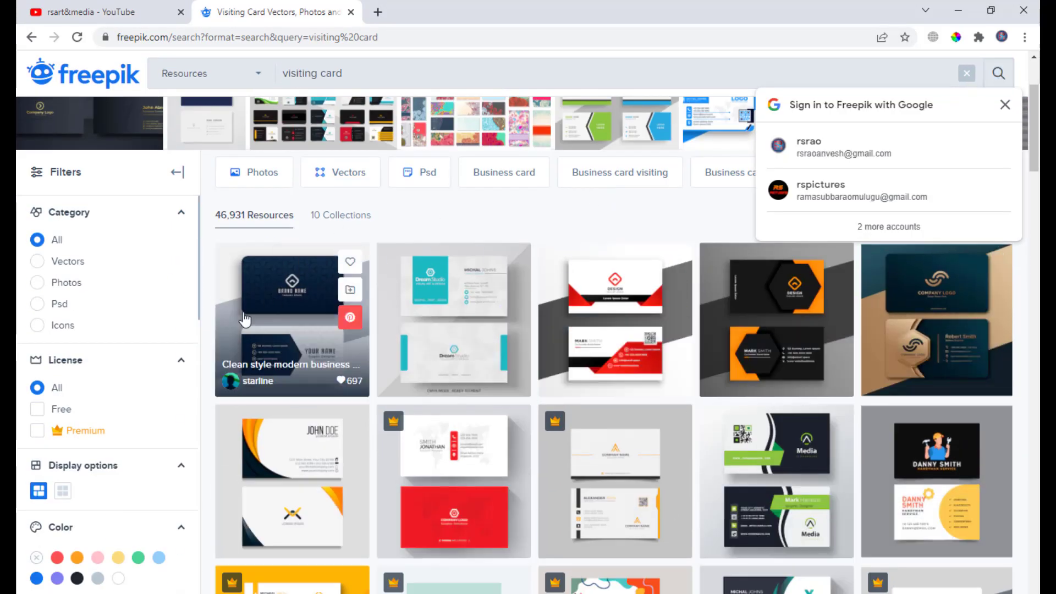
- Browse the visiting card search results
{"action": "scroll", "coordinate": [599, 261], "scroll_direction": "down", "scroll_amount": 5}
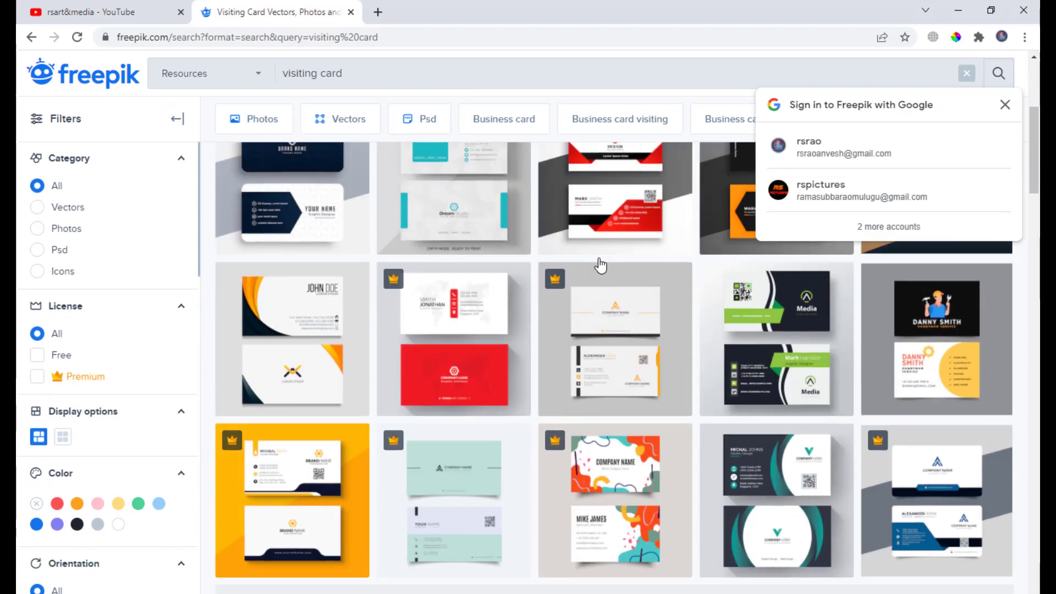
{"action": "scroll", "coordinate": [464, 177], "scroll_direction": "up", "scroll_amount": 5}
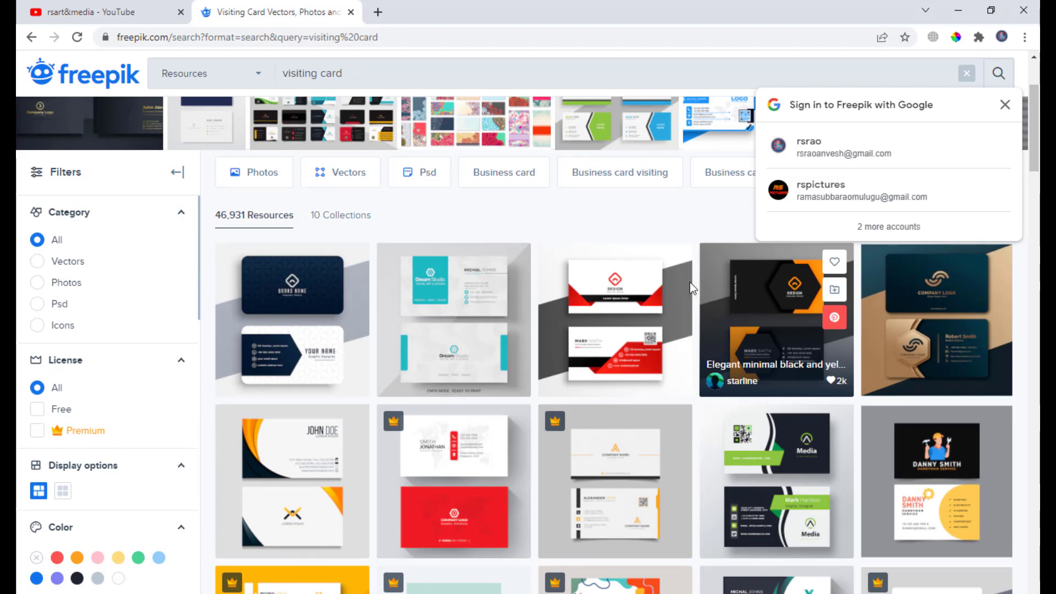
{"action": "scroll", "coordinate": [588, 275], "scroll_direction": "down", "scroll_amount": 1}
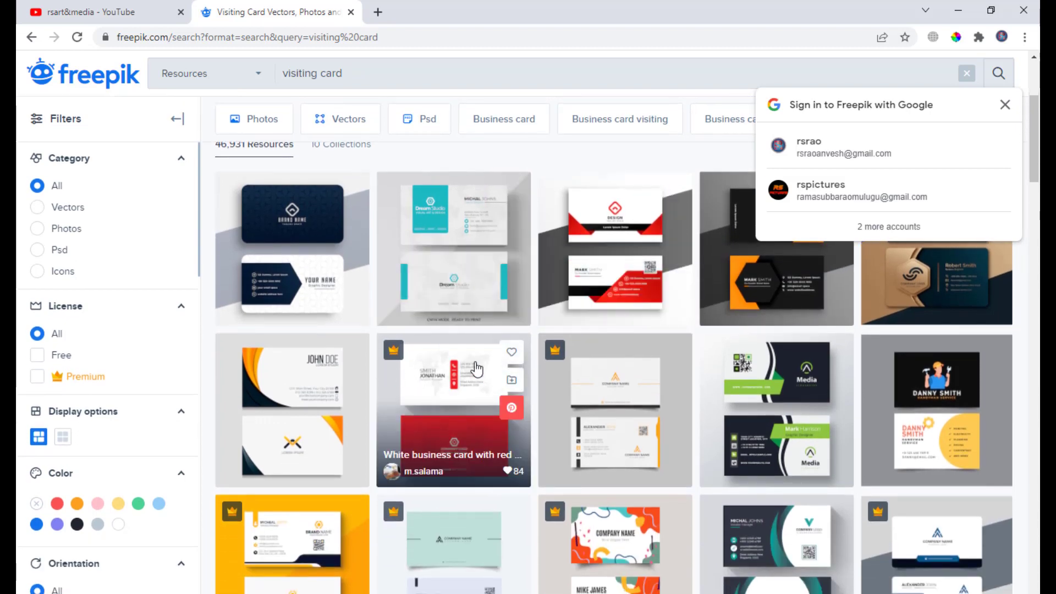
{"action": "scroll", "coordinate": [836, 338], "scroll_direction": "up", "scroll_amount": 1}
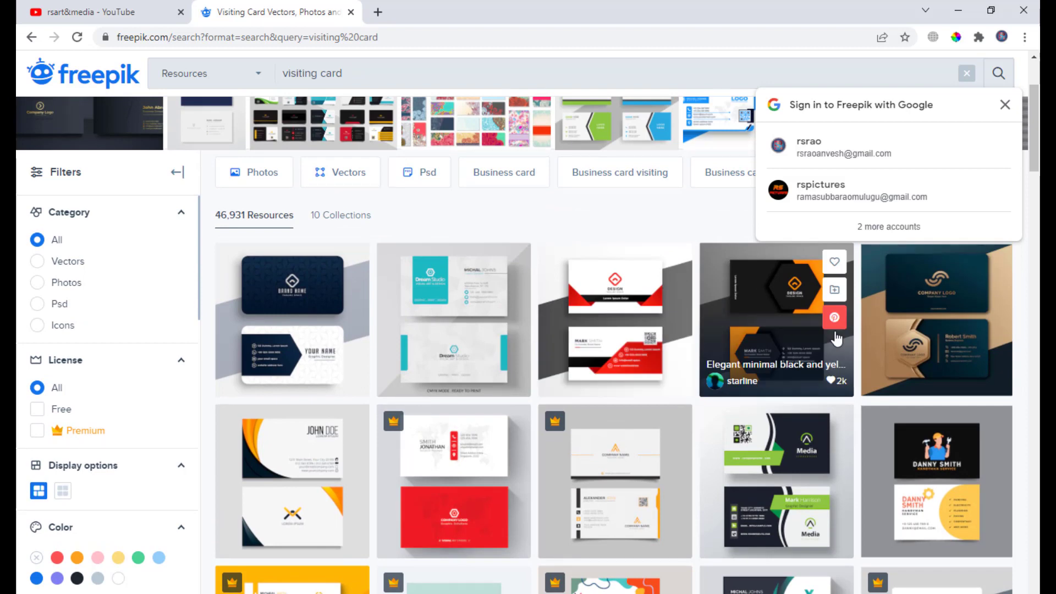
{"action": "scroll", "coordinate": [484, 330], "scroll_direction": "up", "scroll_amount": 3}
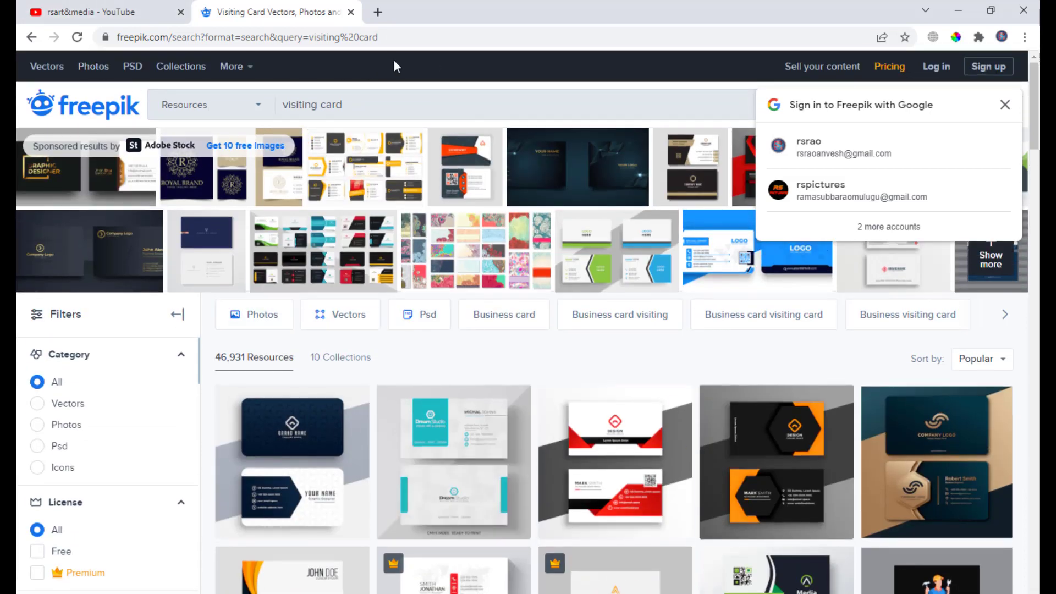
{"action": "left_click_drag", "start_coordinate": [388, 37], "coordinate": [121, 41]}
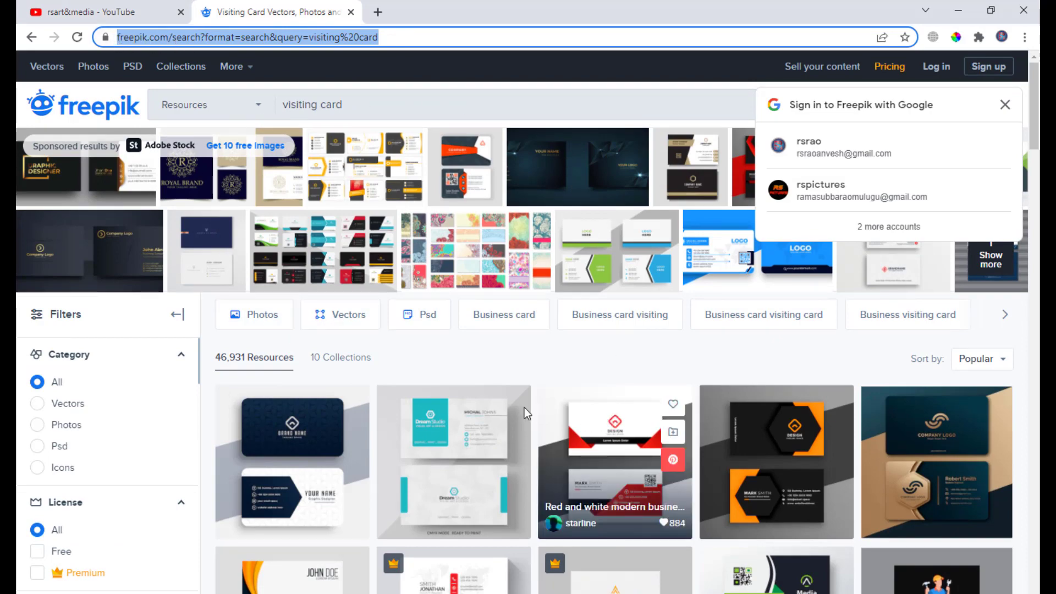
{"action": "scroll", "coordinate": [487, 360], "scroll_direction": "down", "scroll_amount": 3}
{"action": "scroll", "coordinate": [487, 359], "scroll_direction": "up", "scroll_amount": 3}
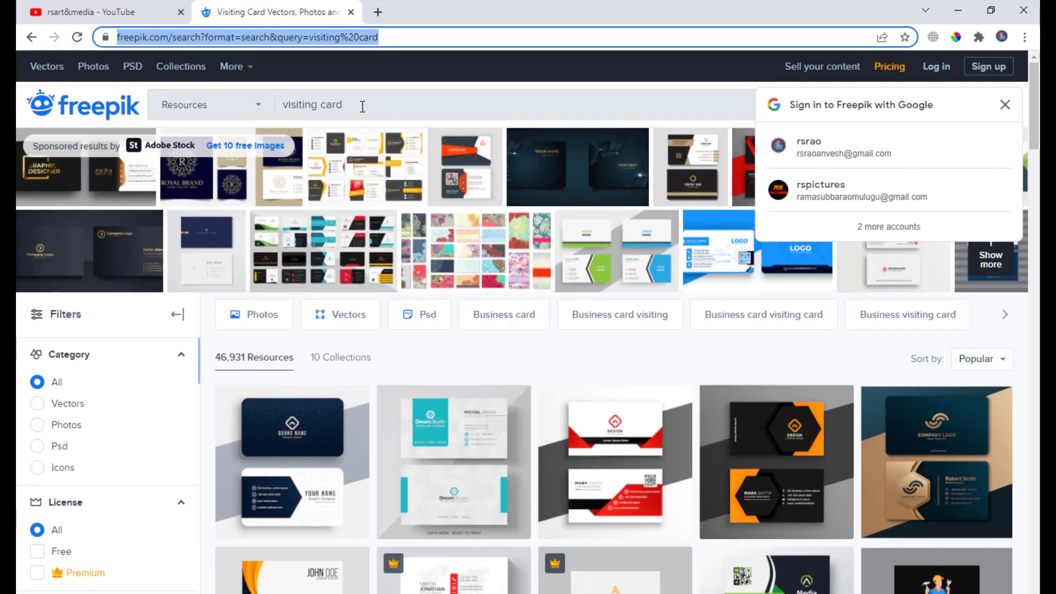
{"action": "double_click", "coordinate": [332, 104]}
{"action": "triple_click", "coordinate": [303, 105]}
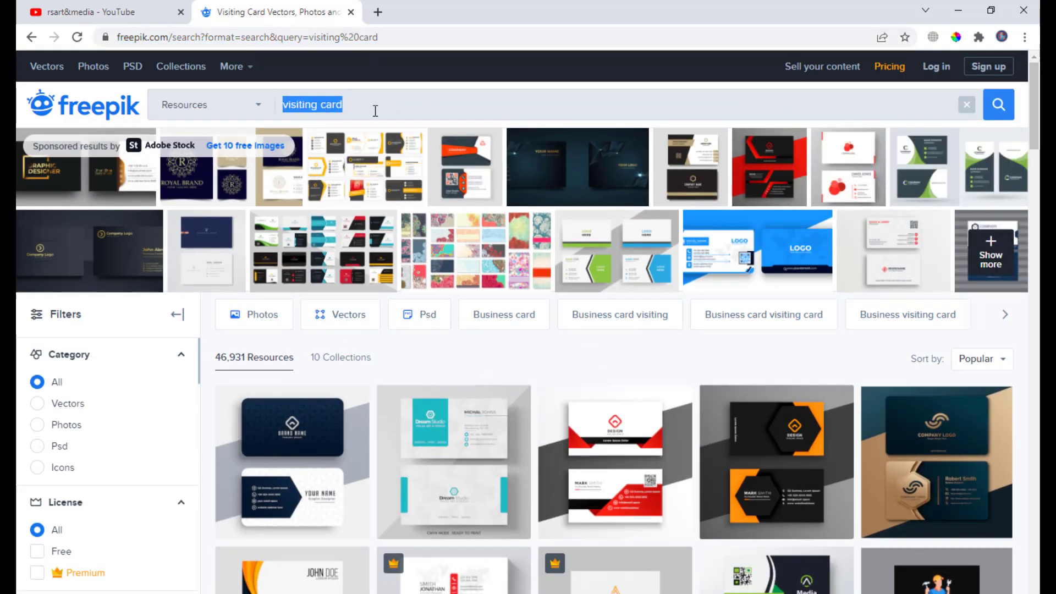
{"action": "scroll", "coordinate": [529, 388], "scroll_direction": "down", "scroll_amount": 4}
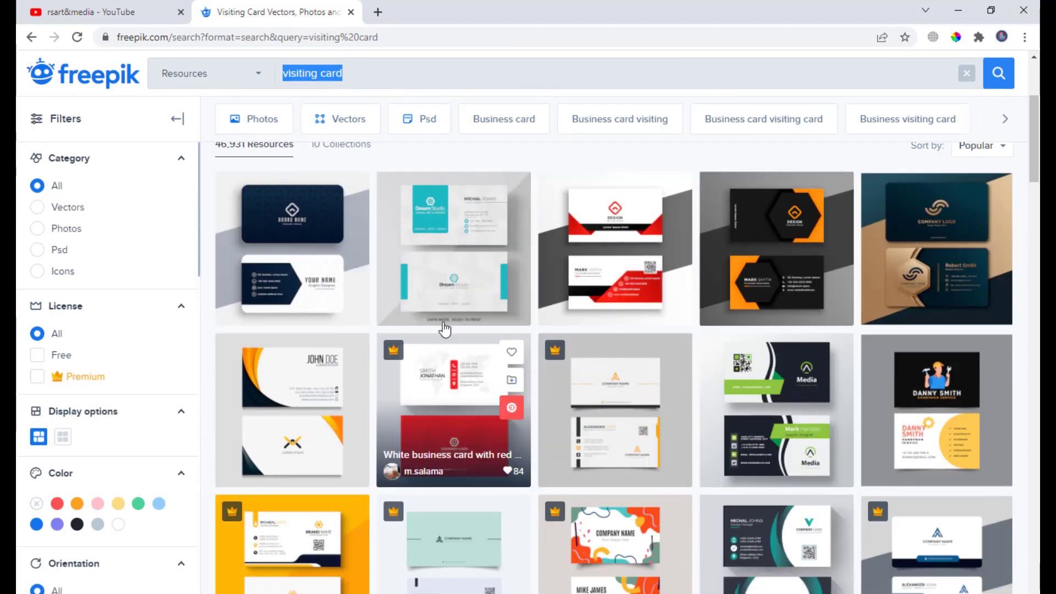
{"action": "scroll", "coordinate": [456, 275], "scroll_direction": "down", "scroll_amount": 4}
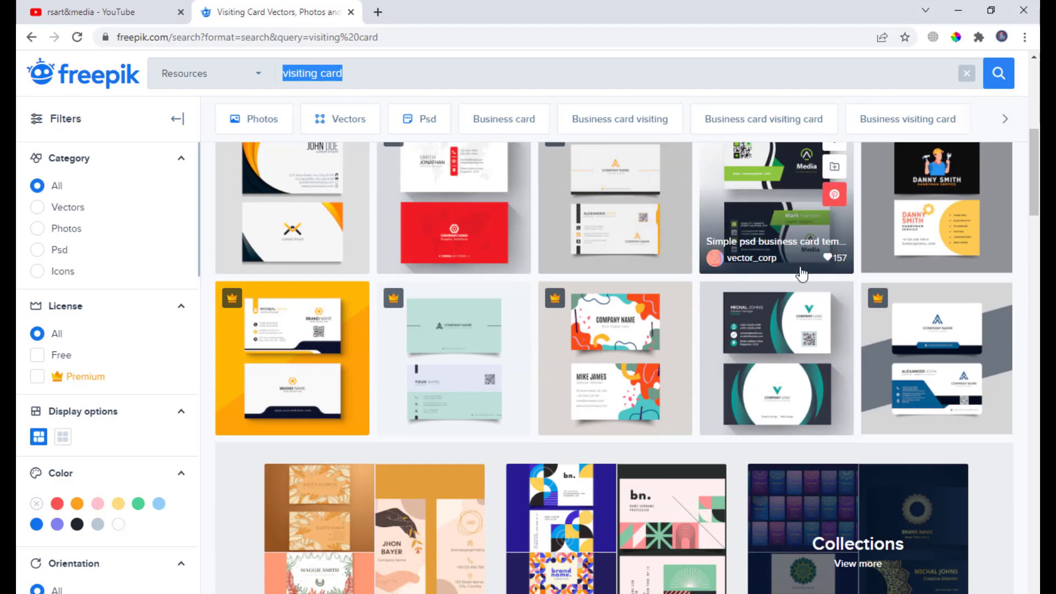
{"action": "scroll", "coordinate": [802, 274], "scroll_direction": "up", "scroll_amount": 3}
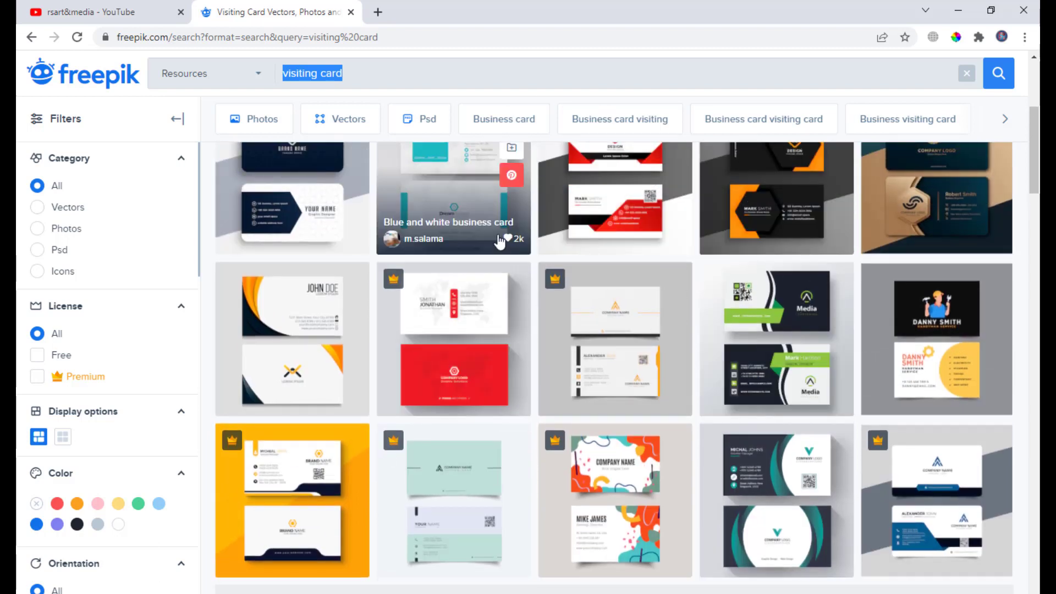
{"action": "scroll", "coordinate": [517, 308], "scroll_direction": "down", "scroll_amount": 3}
{"action": "scroll", "coordinate": [567, 250], "scroll_direction": "down", "scroll_amount": 4}
{"action": "scroll", "coordinate": [566, 248], "scroll_direction": "up", "scroll_amount": 10}
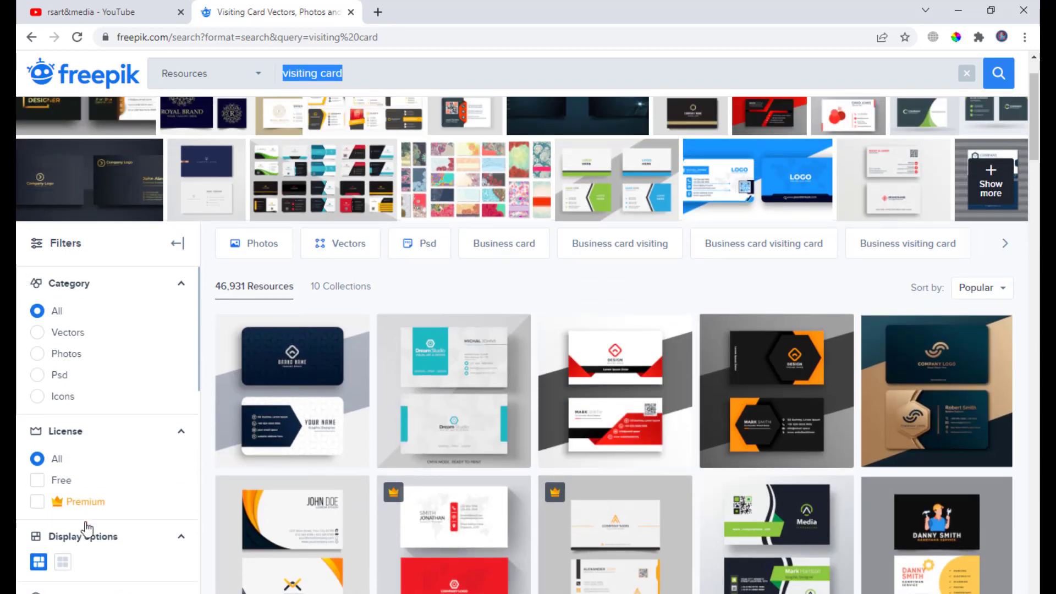
{"action": "scroll", "coordinate": [77, 306], "scroll_direction": "down", "scroll_amount": 1}
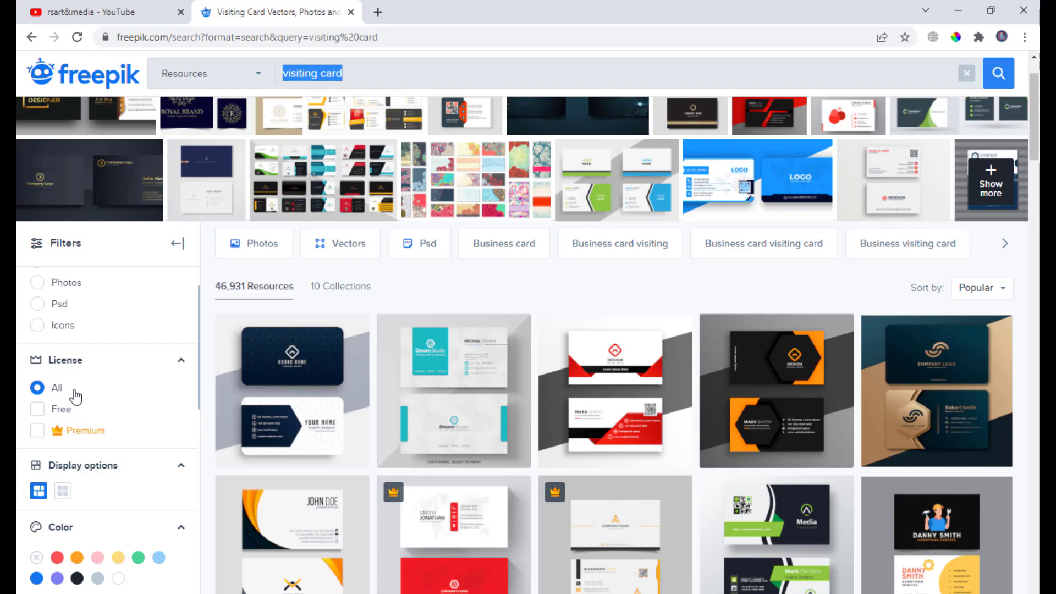
- Filter the results to Free licence and browse the free visiting card templates
{"action": "left_click", "coordinate": [36, 409]}
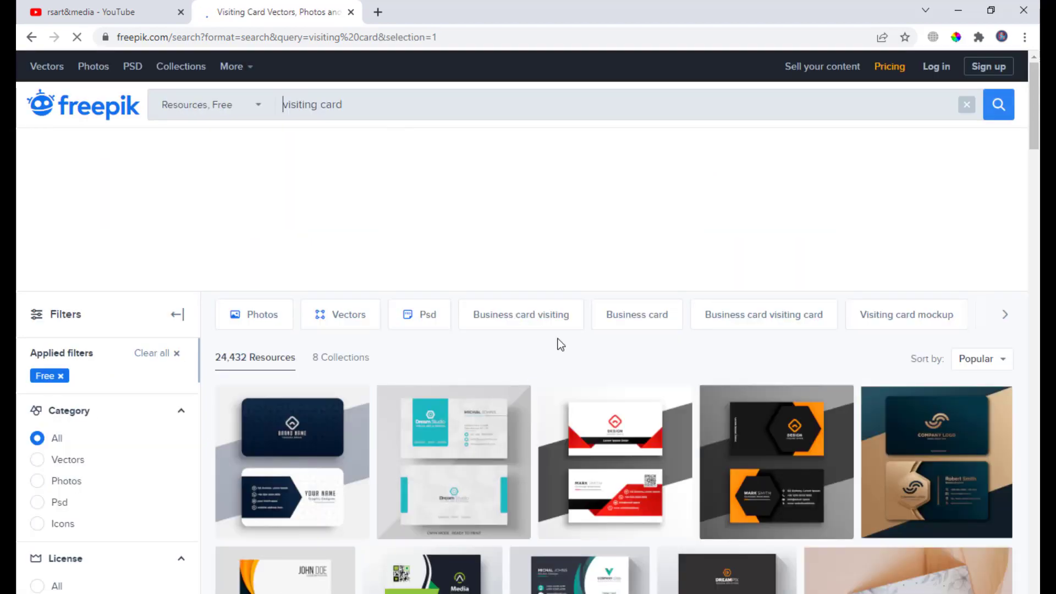
{"action": "scroll", "coordinate": [53, 422], "scroll_direction": "down", "scroll_amount": 3}
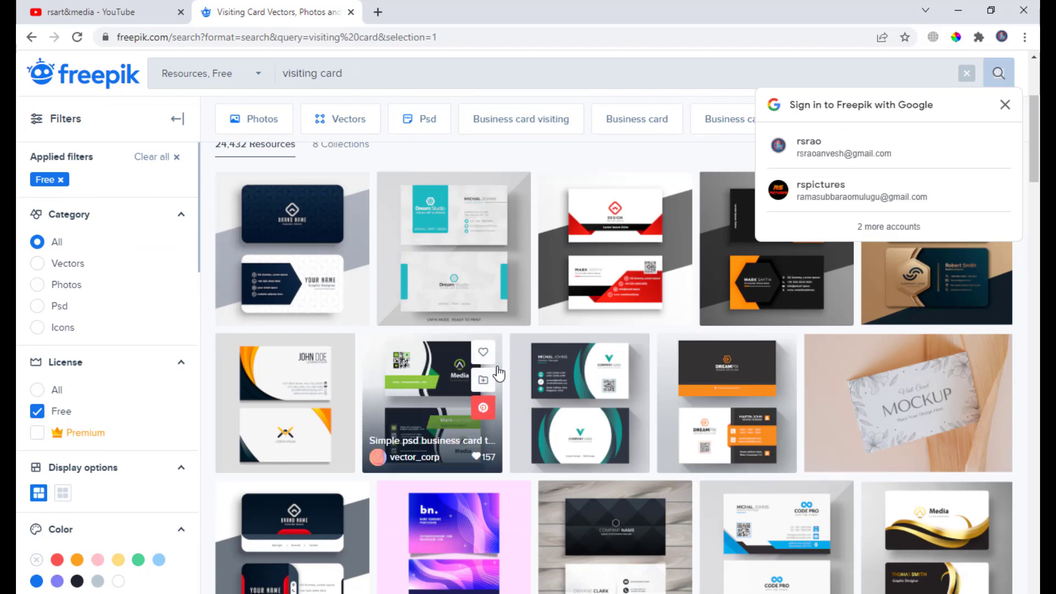
{"action": "scroll", "coordinate": [494, 370], "scroll_direction": "up", "scroll_amount": 1}
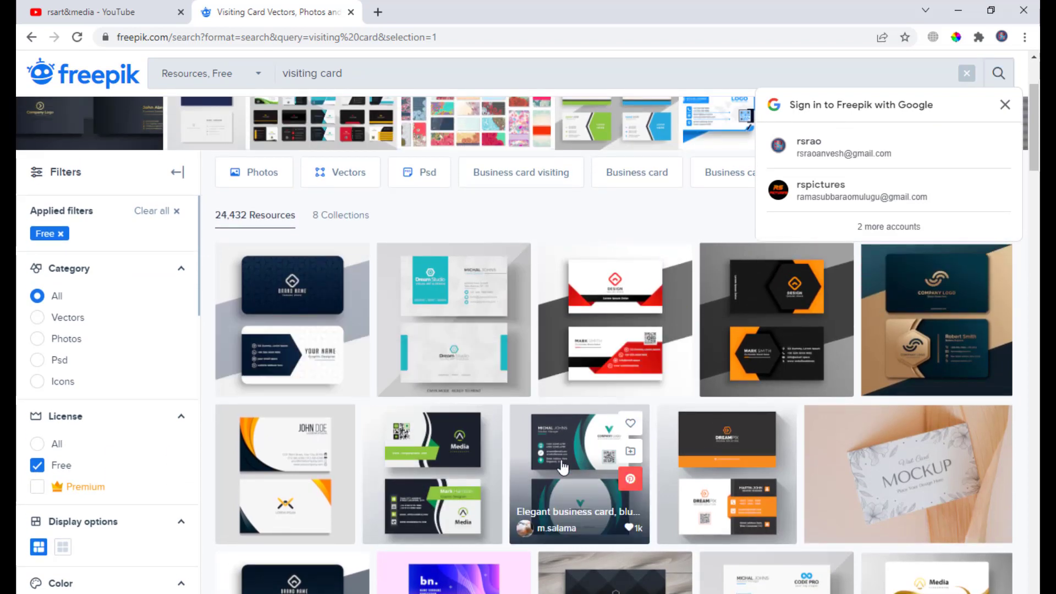
{"action": "scroll", "coordinate": [525, 327], "scroll_direction": "down", "scroll_amount": 3}
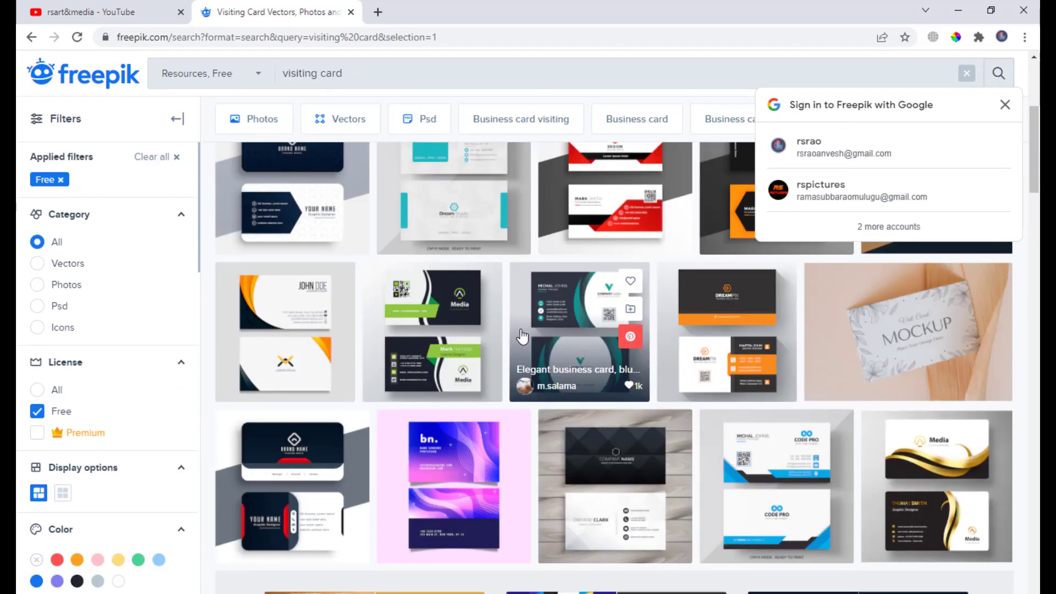
{"action": "scroll", "coordinate": [519, 308], "scroll_direction": "down", "scroll_amount": 5}
{"action": "scroll", "coordinate": [519, 301], "scroll_direction": "down", "scroll_amount": 4}
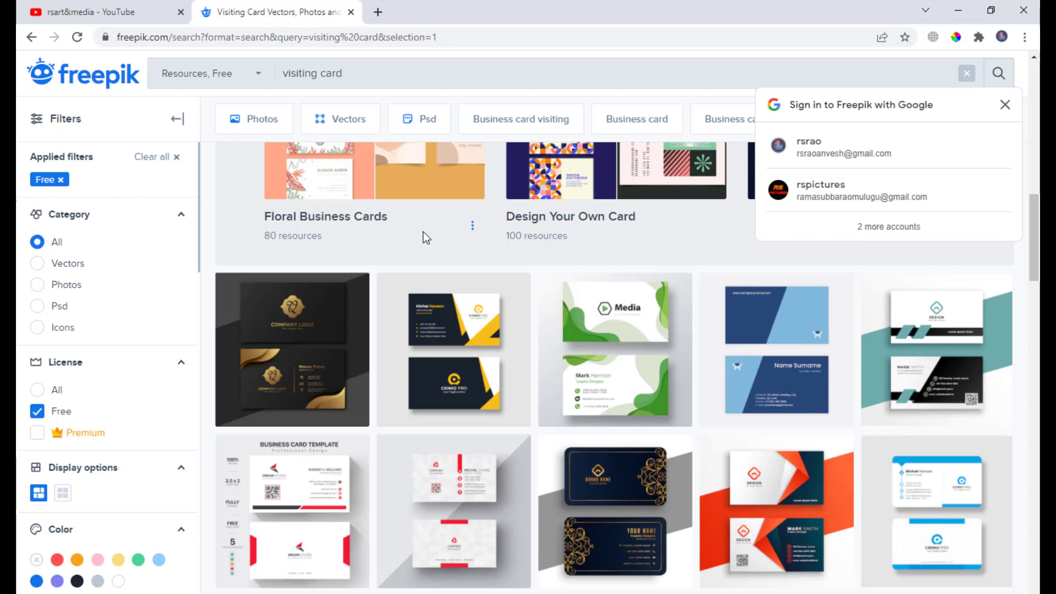
{"action": "scroll", "coordinate": [451, 221], "scroll_direction": "down", "scroll_amount": 2}
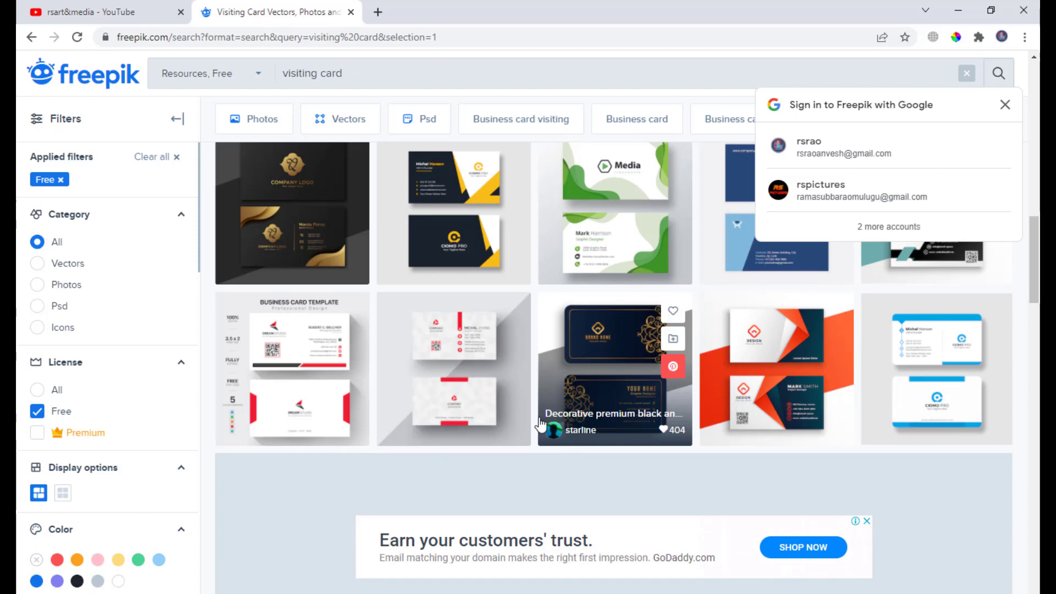
{"action": "scroll", "coordinate": [484, 236], "scroll_direction": "up", "scroll_amount": 1}
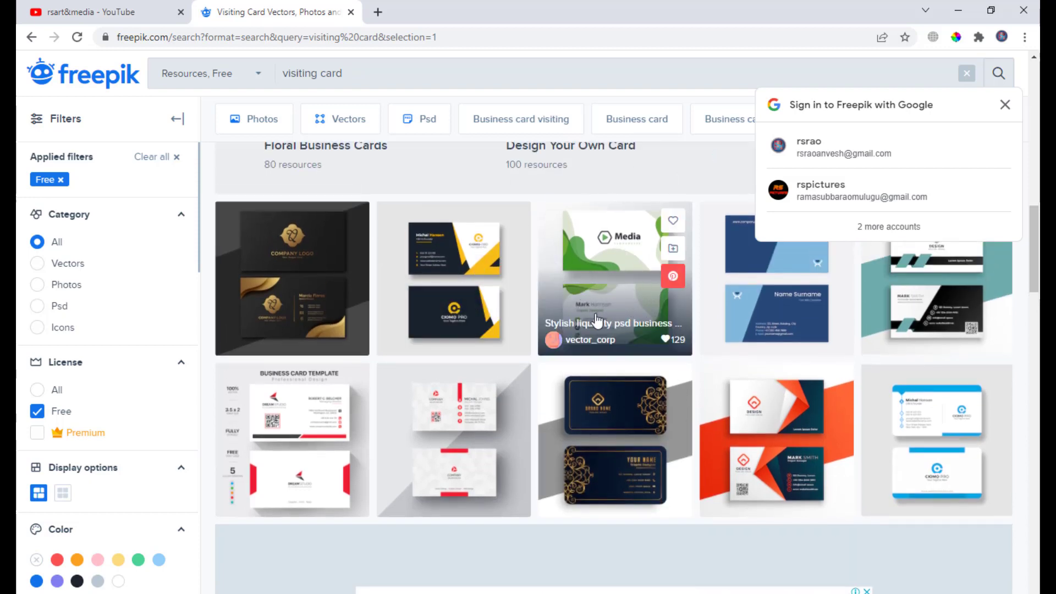
- Open the Stylish liquidity psd business card template and free-download it, closing the attribution notice
{"action": "left_click", "coordinate": [616, 270]}
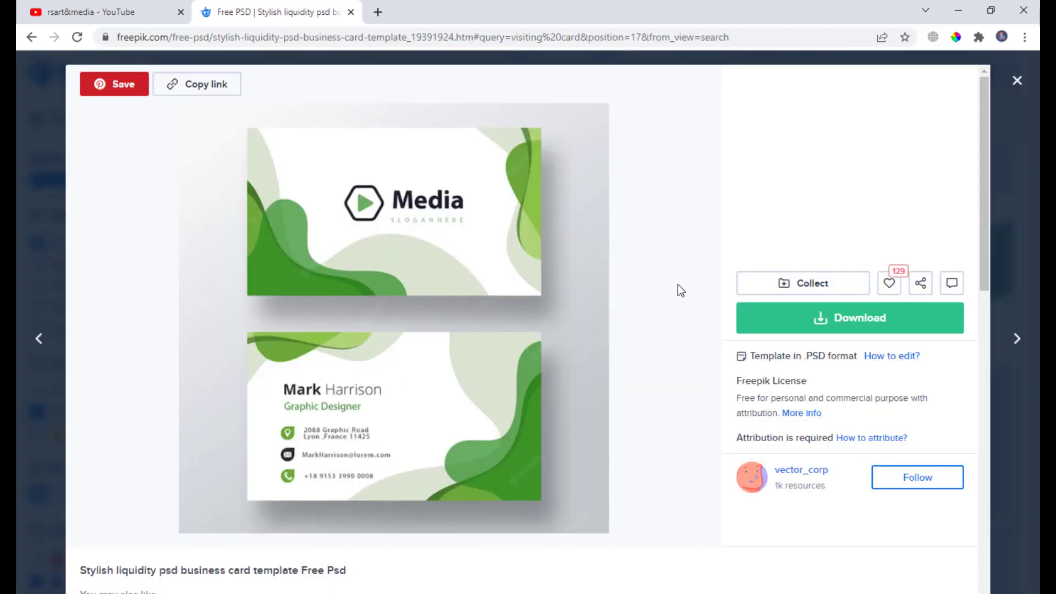
{"action": "left_click", "coordinate": [837, 322]}
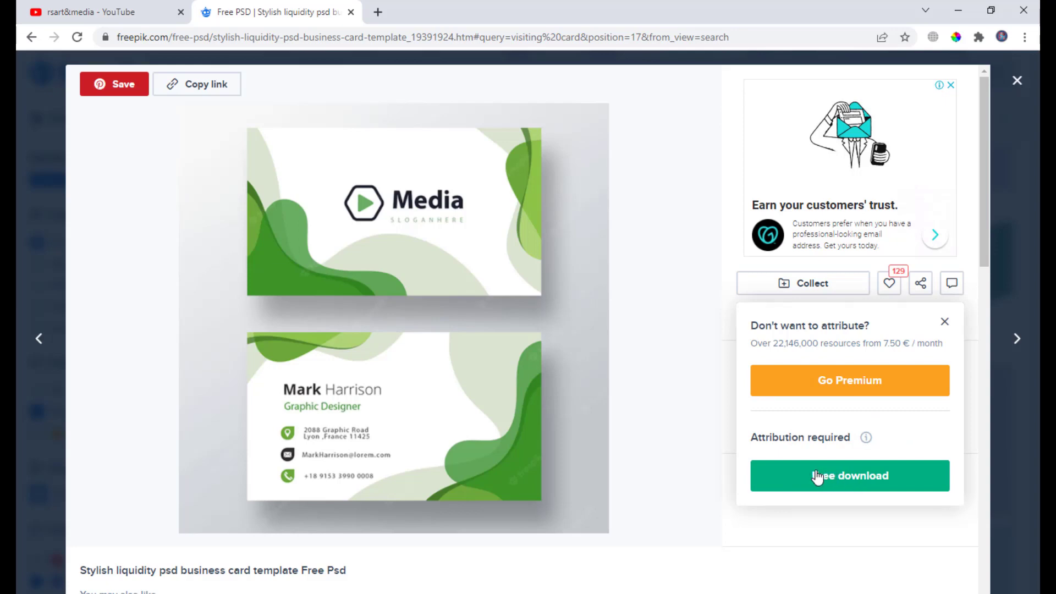
{"action": "left_click", "coordinate": [826, 476]}
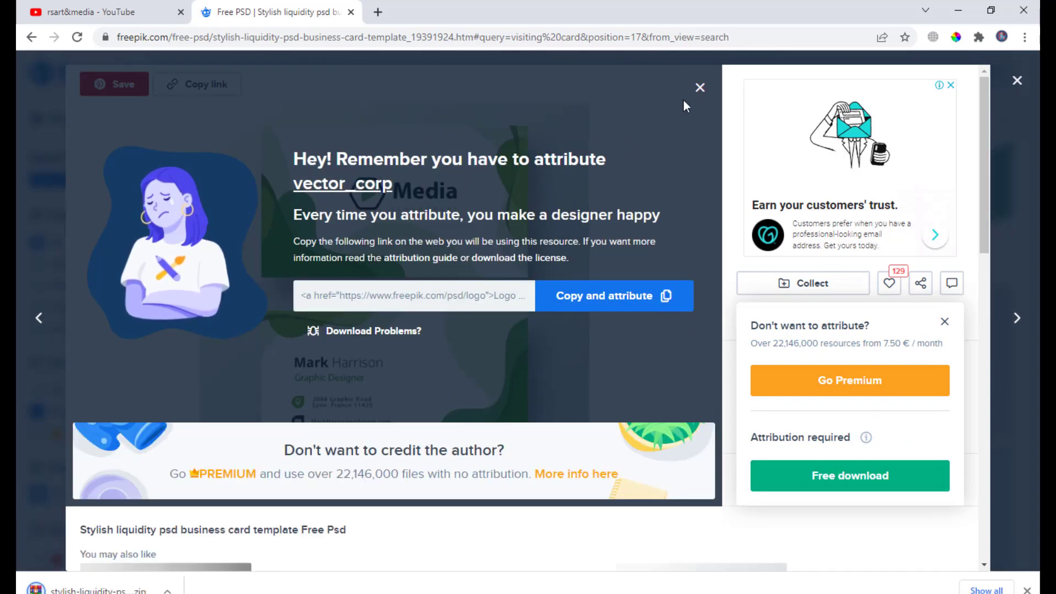
{"action": "left_click", "coordinate": [699, 87]}
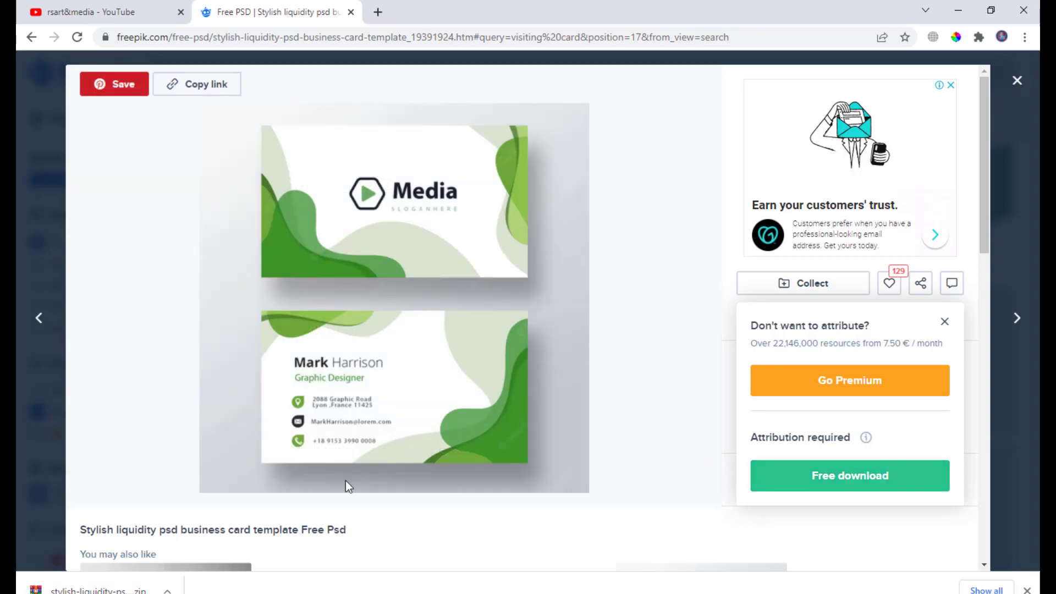
- Show the downloaded stylish-liquidity-psd-business-card-template zip in its folder and copy the file
{"action": "left_click", "coordinate": [168, 590]}
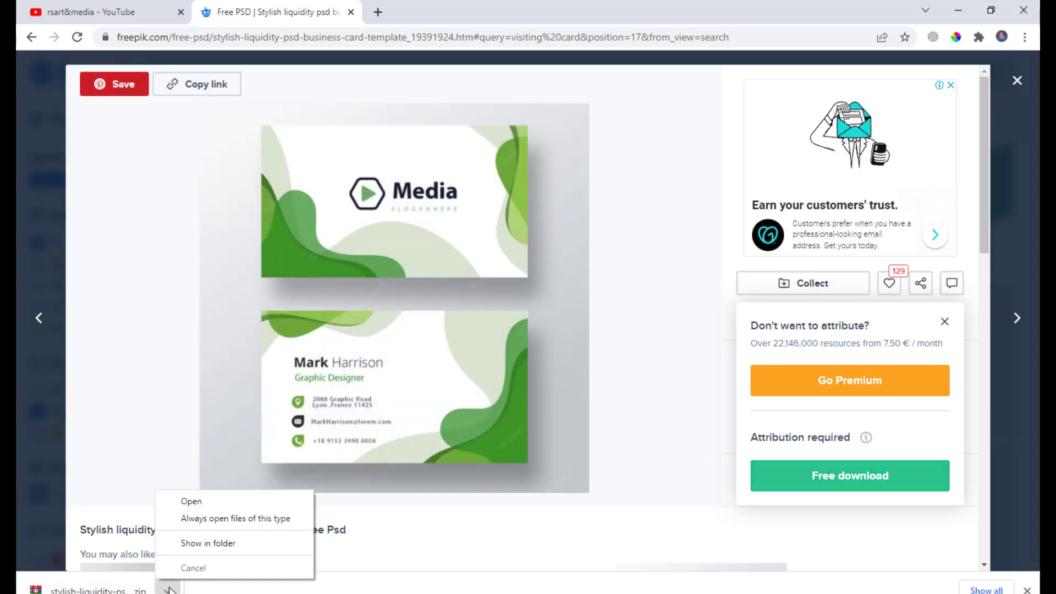
{"action": "left_click", "coordinate": [186, 542]}
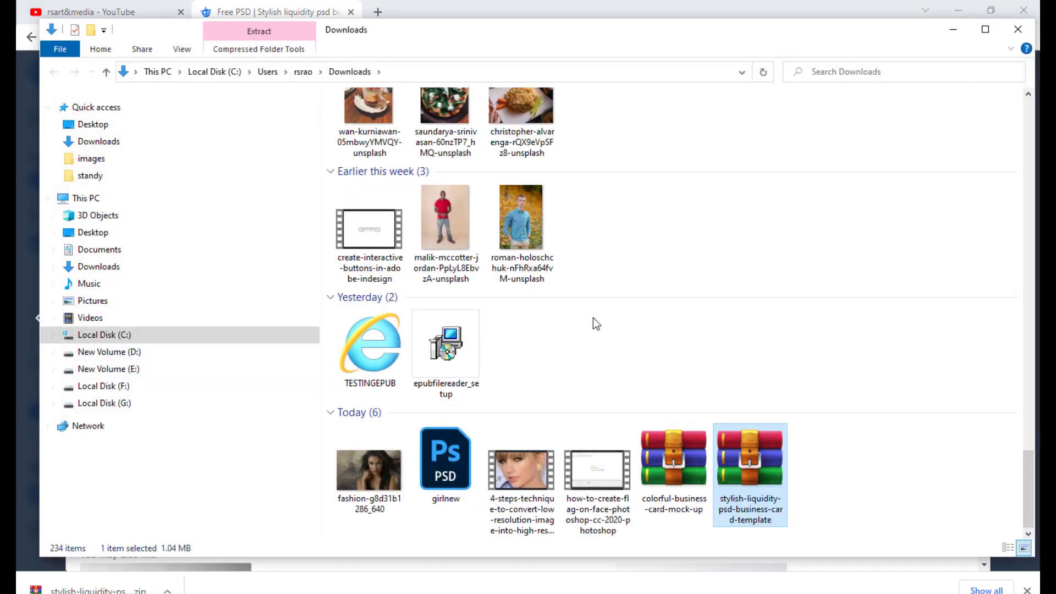
{"action": "right_click", "coordinate": [767, 469]}
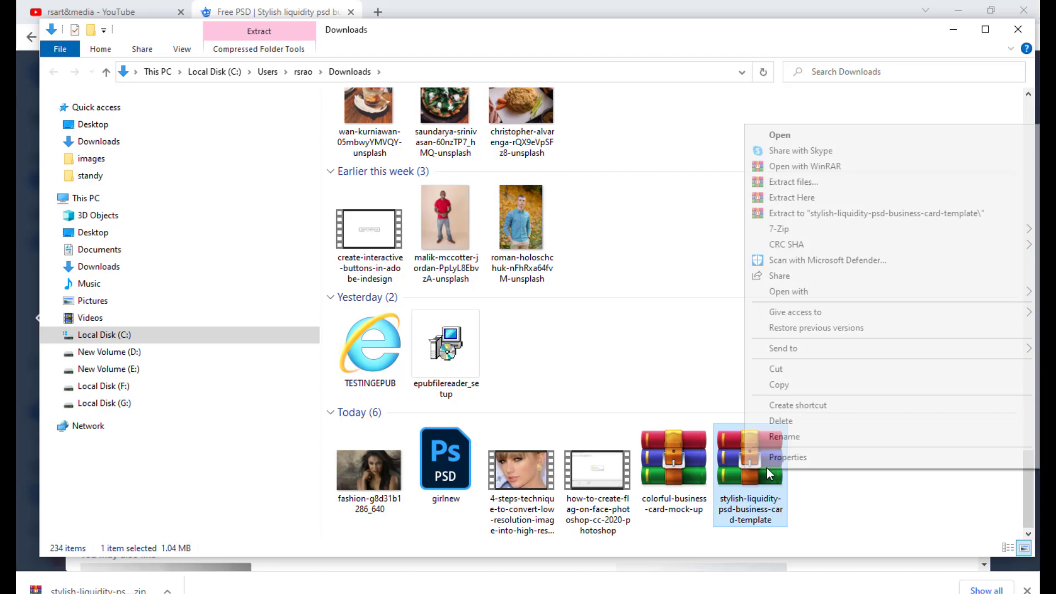
{"action": "left_click", "coordinate": [787, 386]}
{"action": "left_click", "coordinate": [951, 33]}
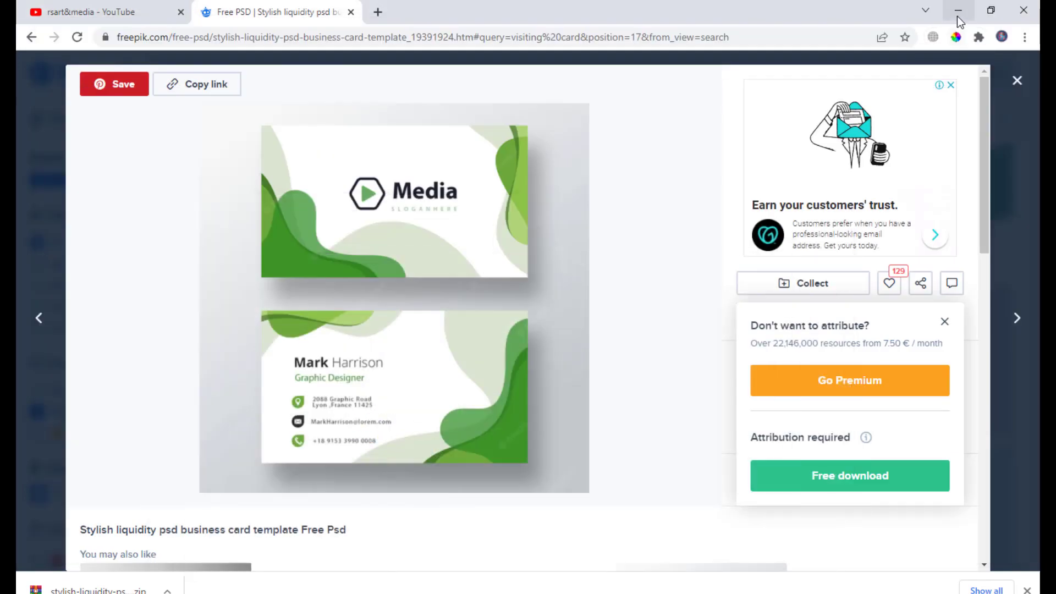
- Create a new folder on the desktop named mockups
{"action": "left_click", "coordinate": [956, 11]}
{"action": "right_click", "coordinate": [481, 227]}
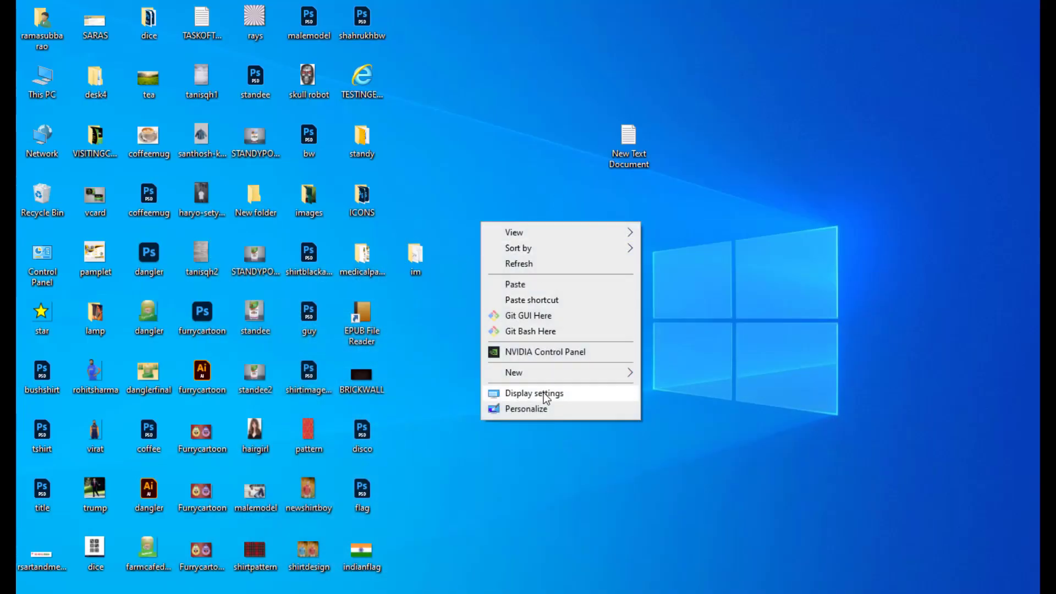
{"action": "mouse_move", "coordinate": [544, 376]}
{"action": "left_click", "coordinate": [672, 115]}
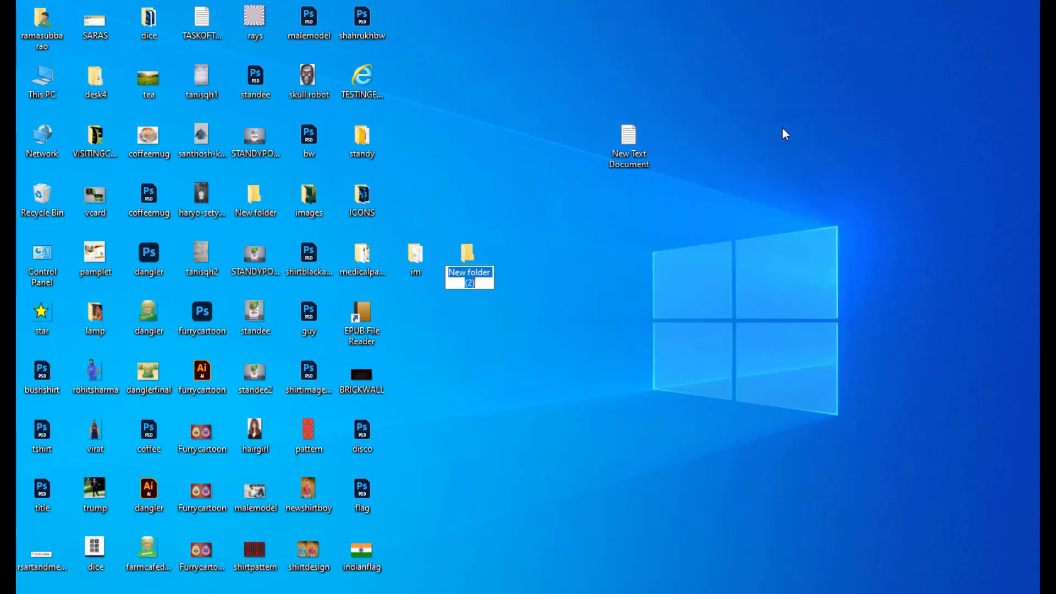
{"action": "type", "text": "mockups"}
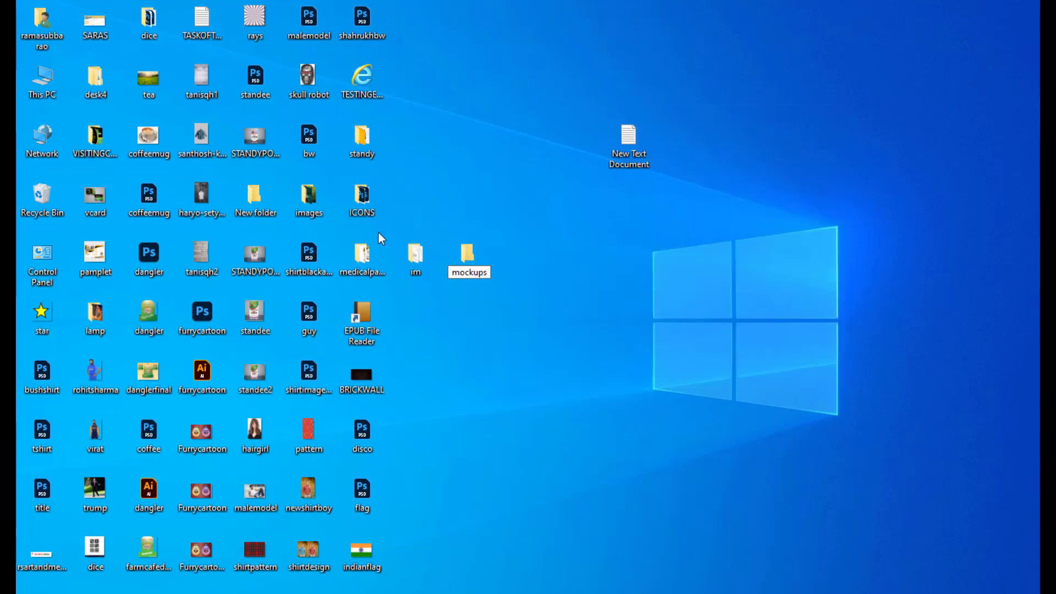
{"action": "key", "text": "Return"}
{"action": "key", "text": "Return"}
- Open the mockups folder and paste the copied template zip into it
{"action": "right_click", "coordinate": [430, 158]}
{"action": "left_click", "coordinate": [473, 255]}
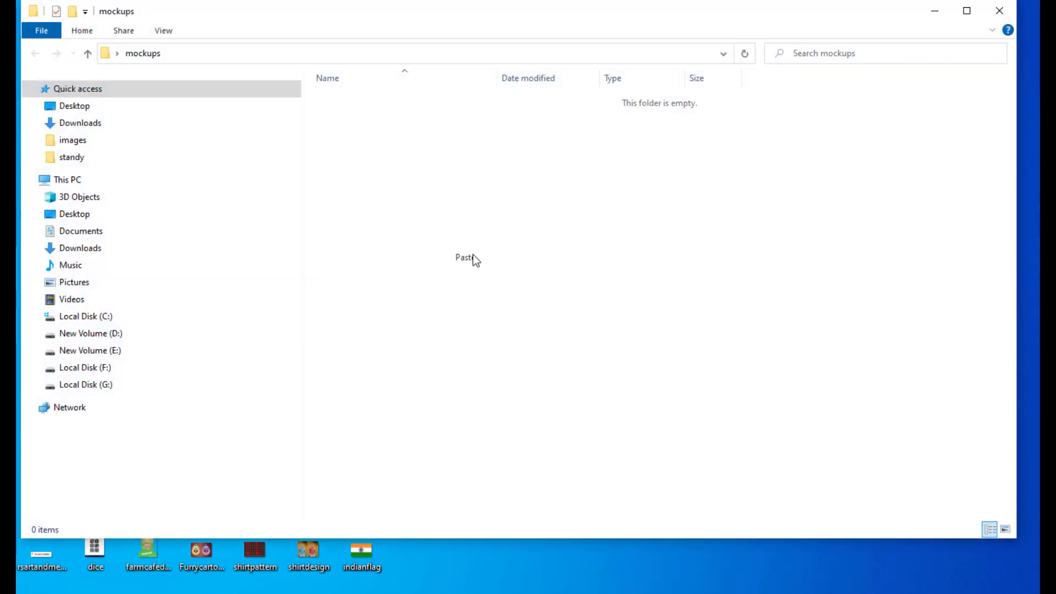
{"action": "left_click_drag", "start_coordinate": [401, 13], "coordinate": [470, 31]}
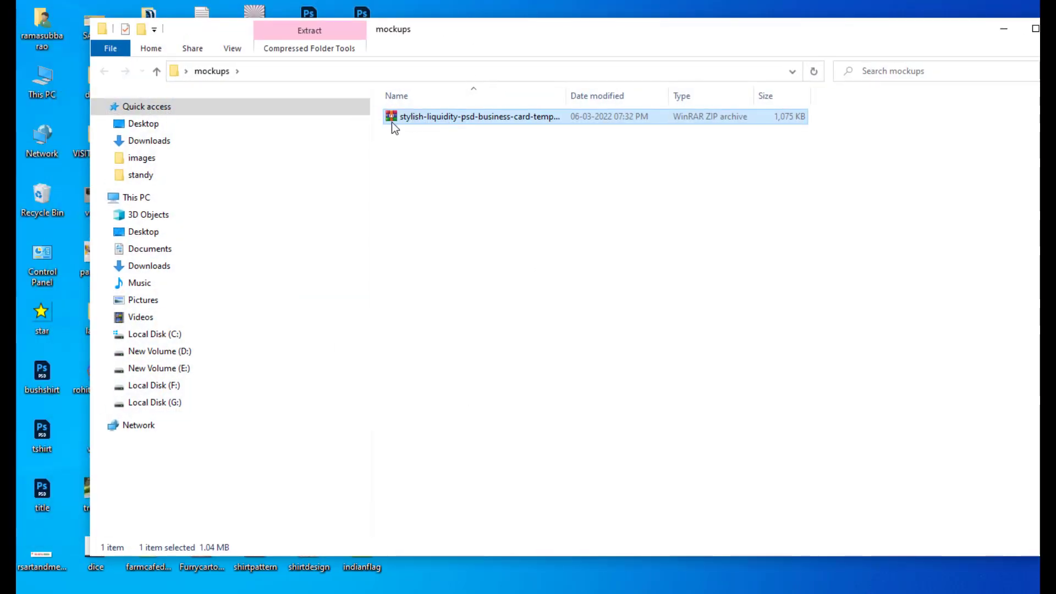
- Extract the stylish-liquidity-psd-business-card-template zip into the mockups folder
{"action": "right_click", "coordinate": [440, 115]}
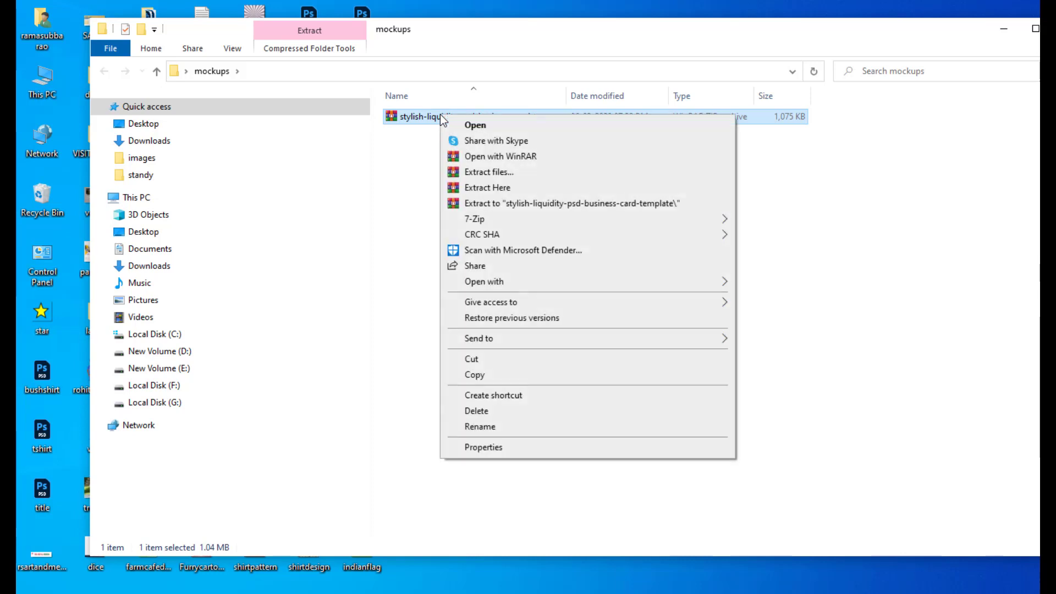
{"action": "left_click", "coordinate": [485, 189]}
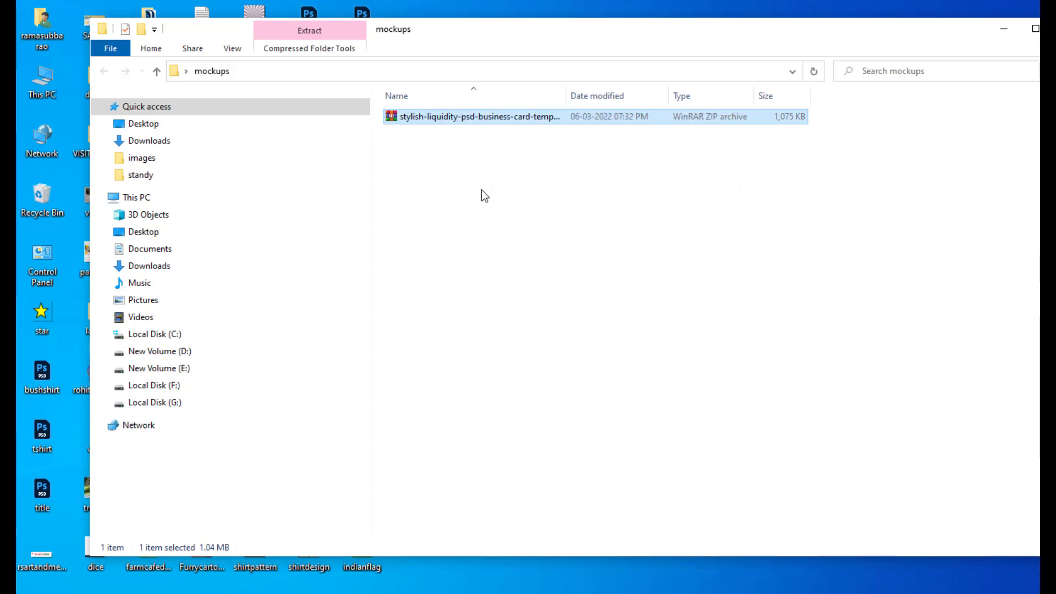
{"action": "left_click_drag", "start_coordinate": [497, 39], "coordinate": [488, 55]}
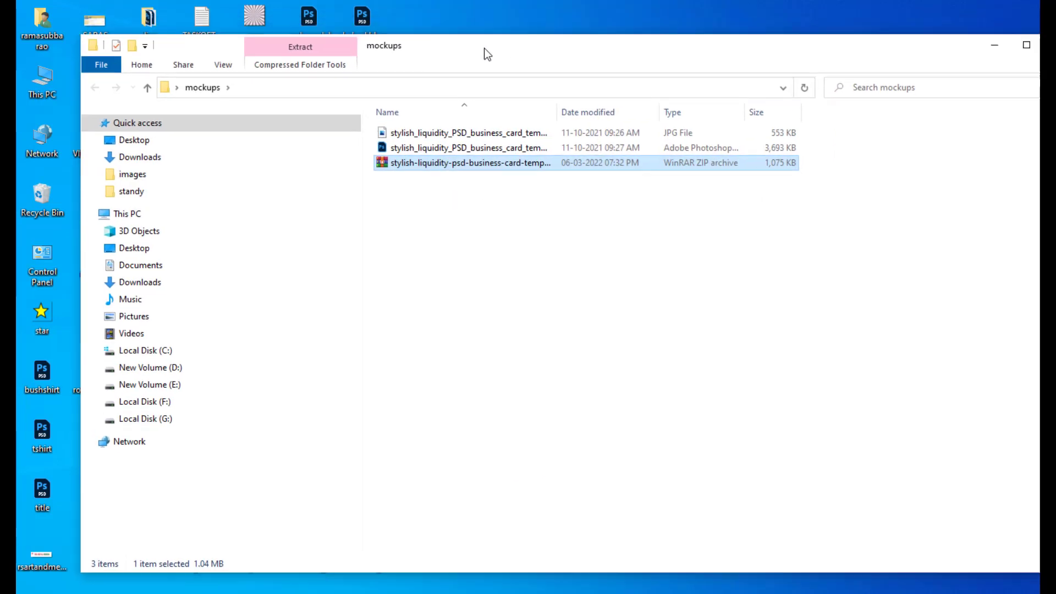
- Open the stylish_liquidity_PSD_business_card_template PSD file in Photoshop
{"action": "left_click", "coordinate": [405, 150]}
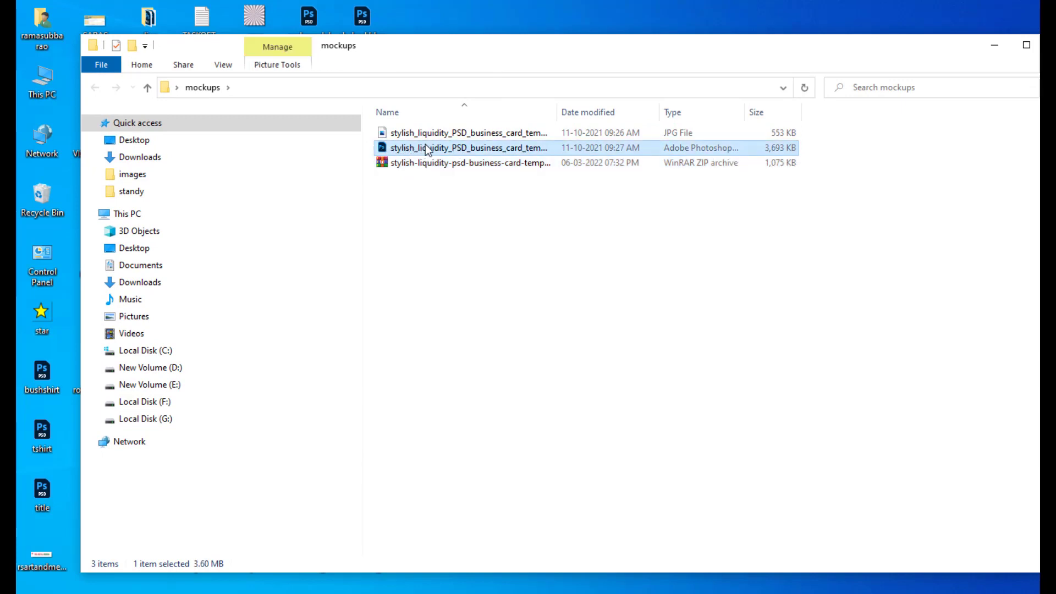
{"action": "double_click", "coordinate": [387, 150]}
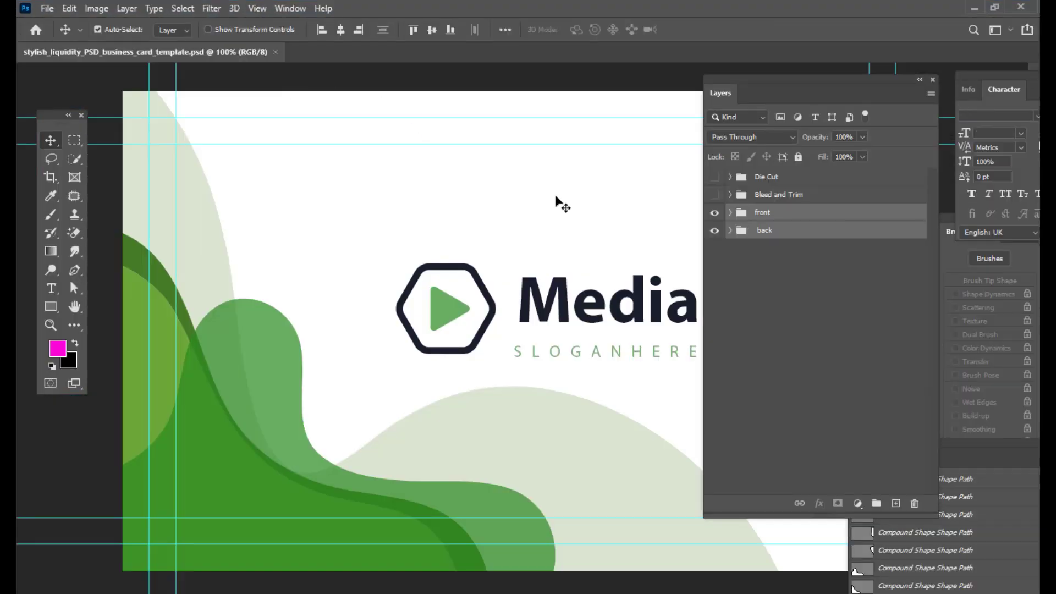
{"action": "key", "text": "ctrl+minus"}
{"action": "key", "text": "ctrl+minus"}
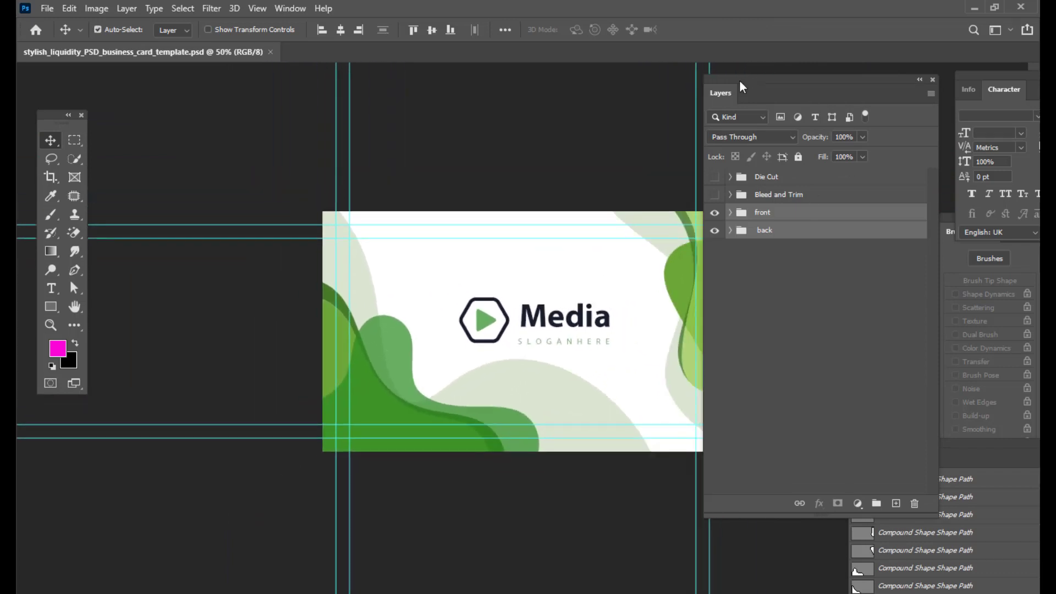
{"action": "left_click_drag", "start_coordinate": [739, 80], "coordinate": [816, 70]}
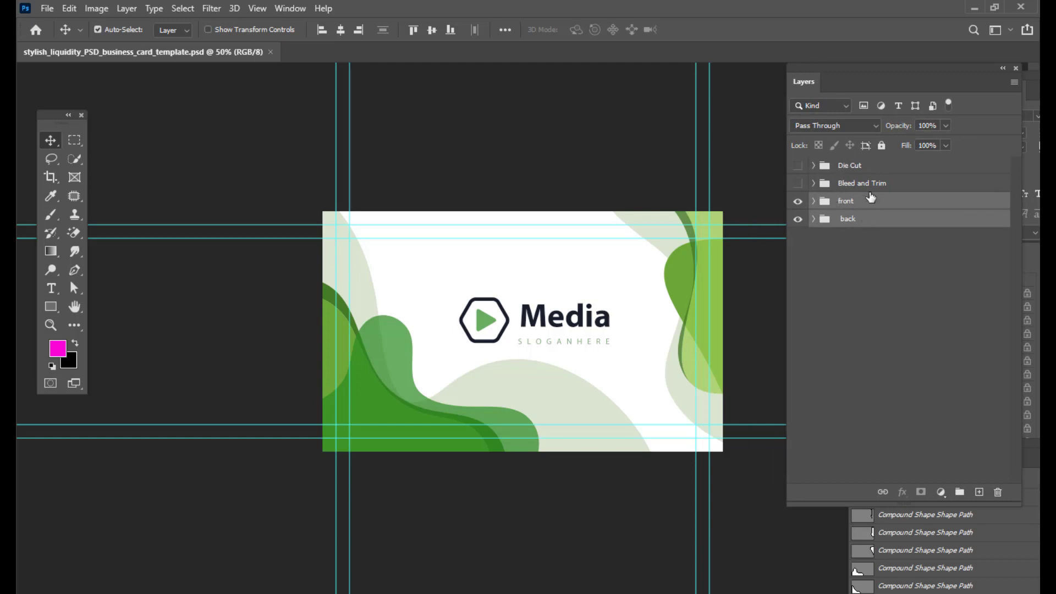
- Expand the front group and hide its logo and company name layers
{"action": "left_click", "coordinate": [812, 201]}
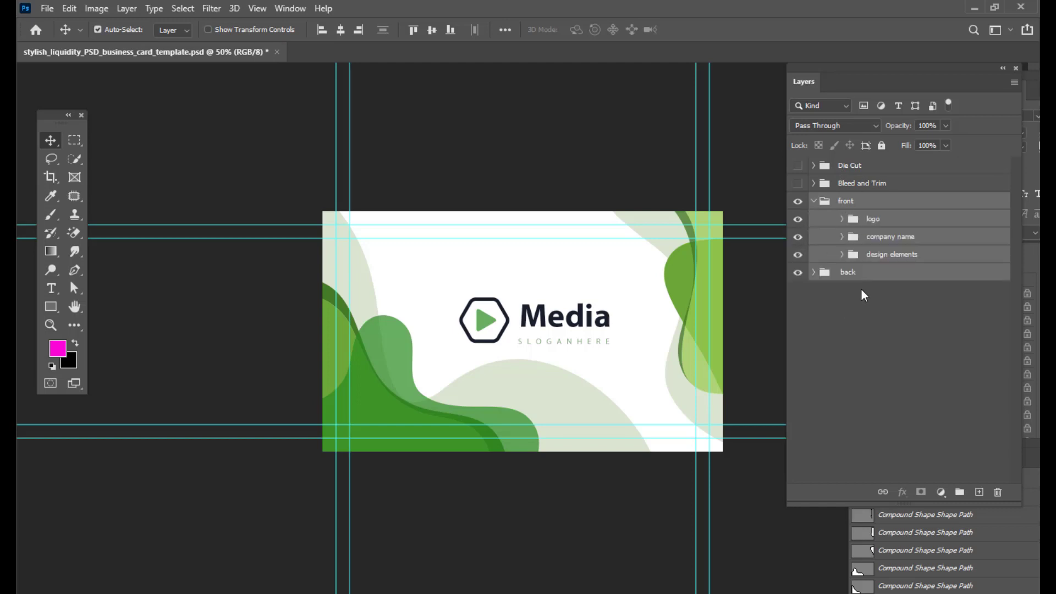
{"action": "left_click", "coordinate": [798, 219]}
{"action": "left_click", "coordinate": [798, 219]}
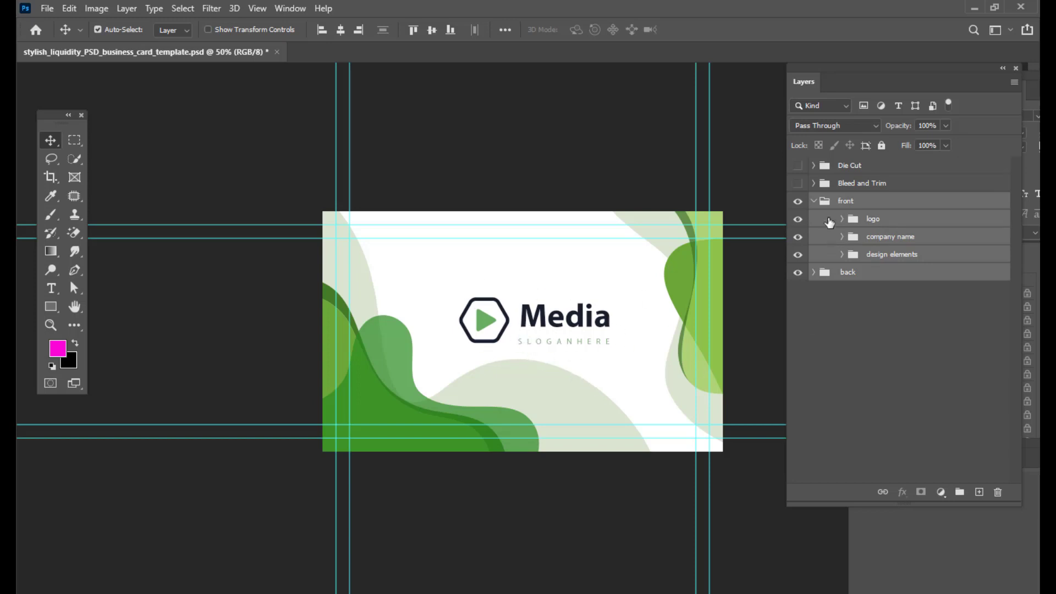
{"action": "left_click", "coordinate": [798, 222]}
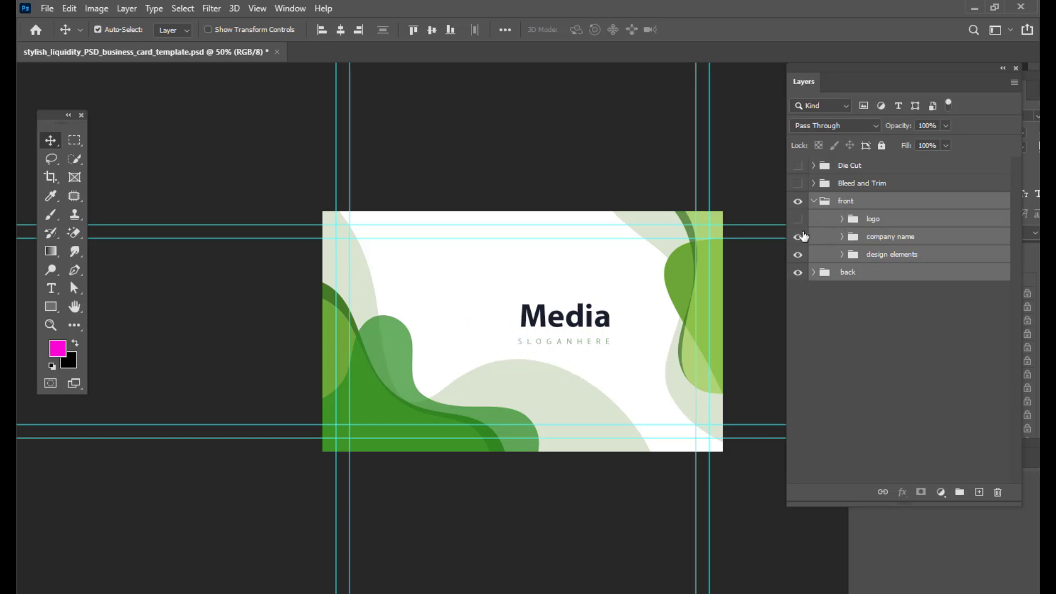
{"action": "left_click", "coordinate": [797, 237]}
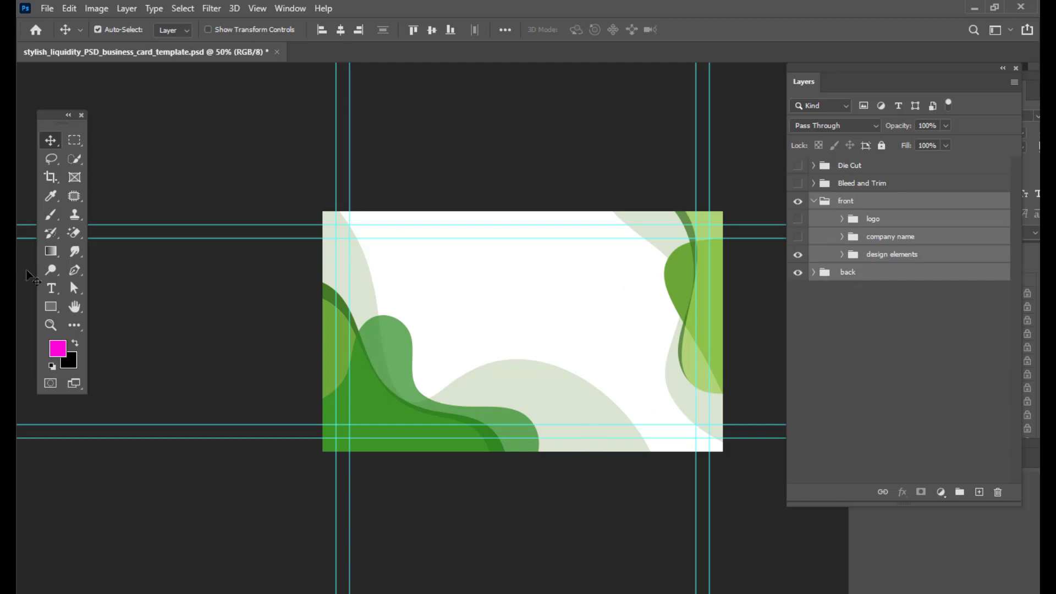
- Try to recolour the Graphic Designer text red with the Type tool's colour picker
{"action": "left_click", "coordinate": [51, 288]}
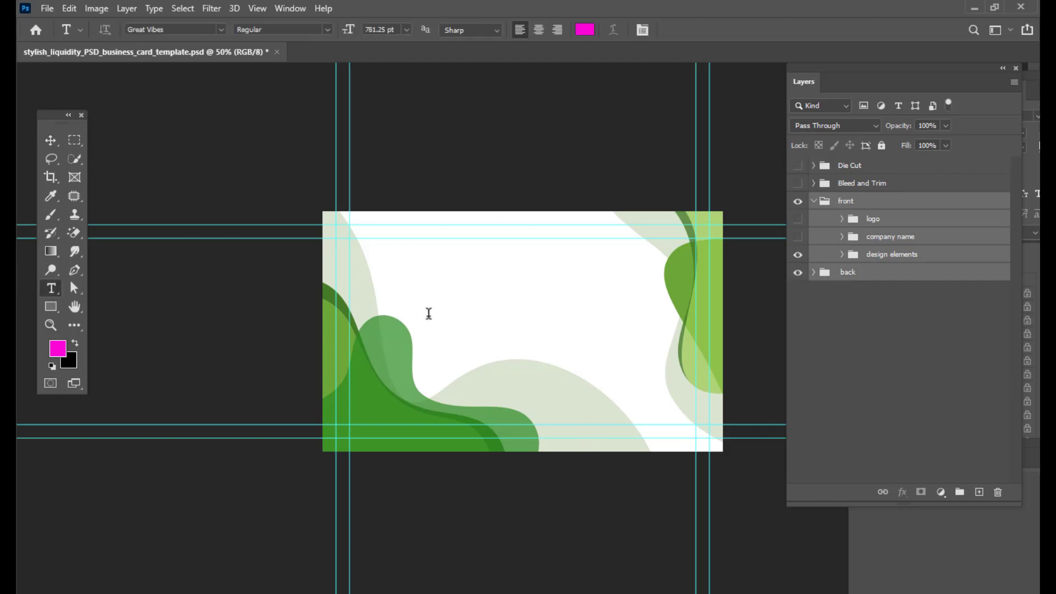
{"action": "left_click", "coordinate": [458, 311]}
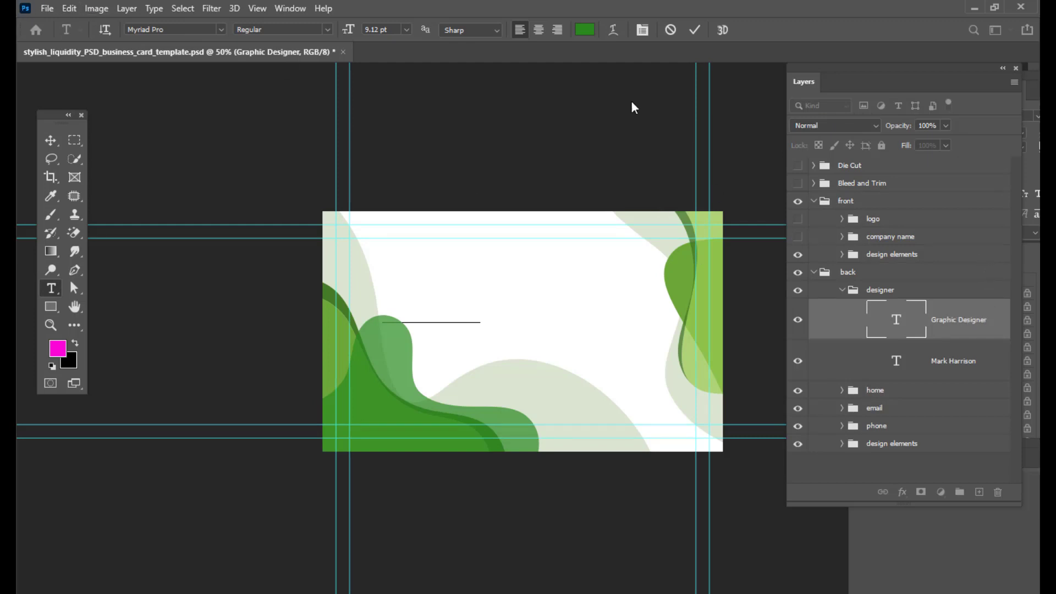
{"action": "left_click", "coordinate": [584, 29]}
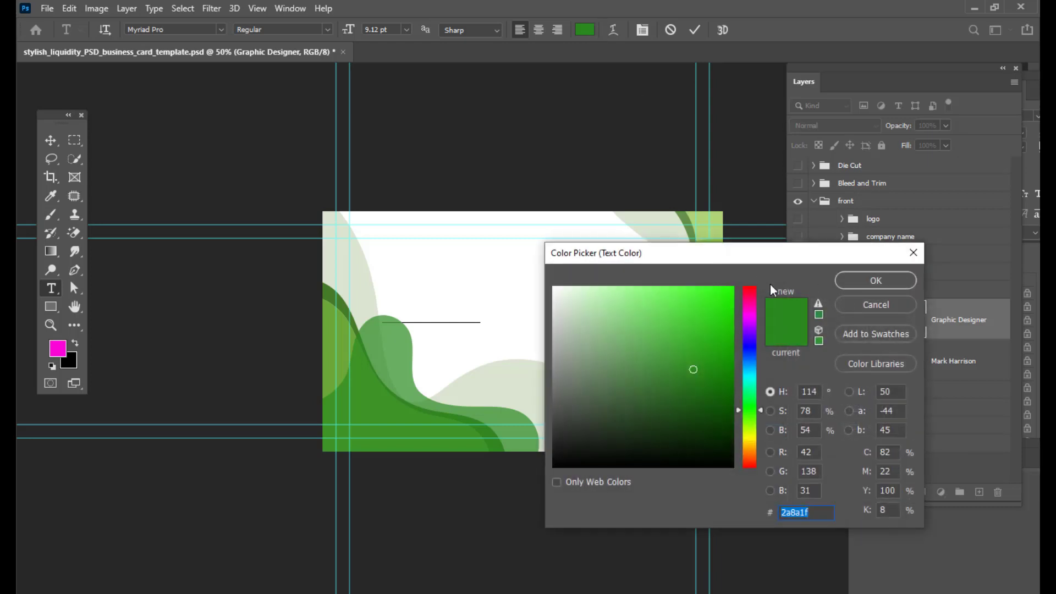
{"action": "left_click_drag", "start_coordinate": [753, 298], "coordinate": [753, 275]}
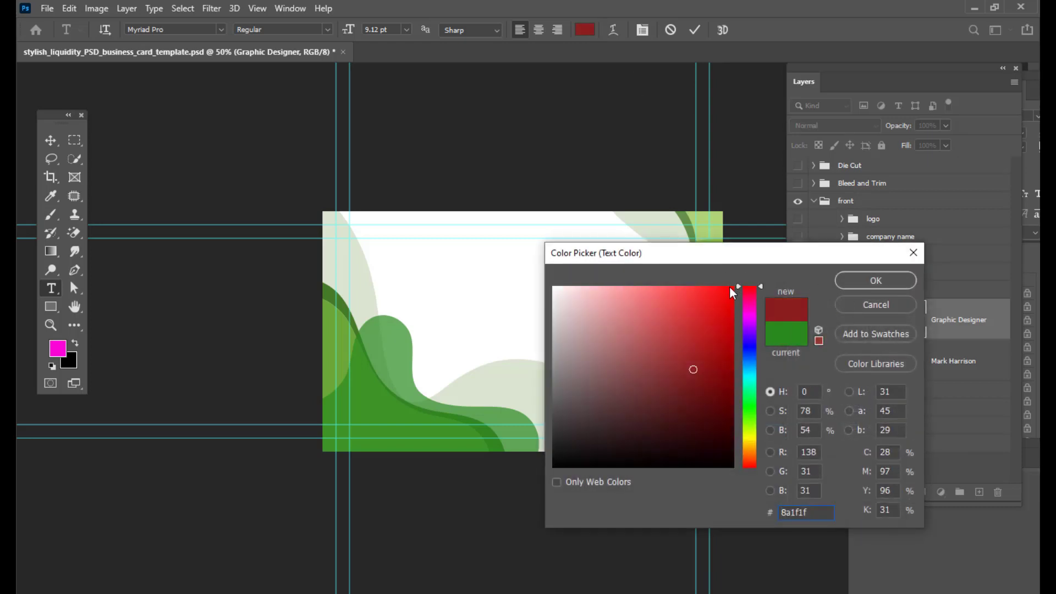
{"action": "left_click", "coordinate": [729, 286]}
{"action": "left_click", "coordinate": [852, 278]}
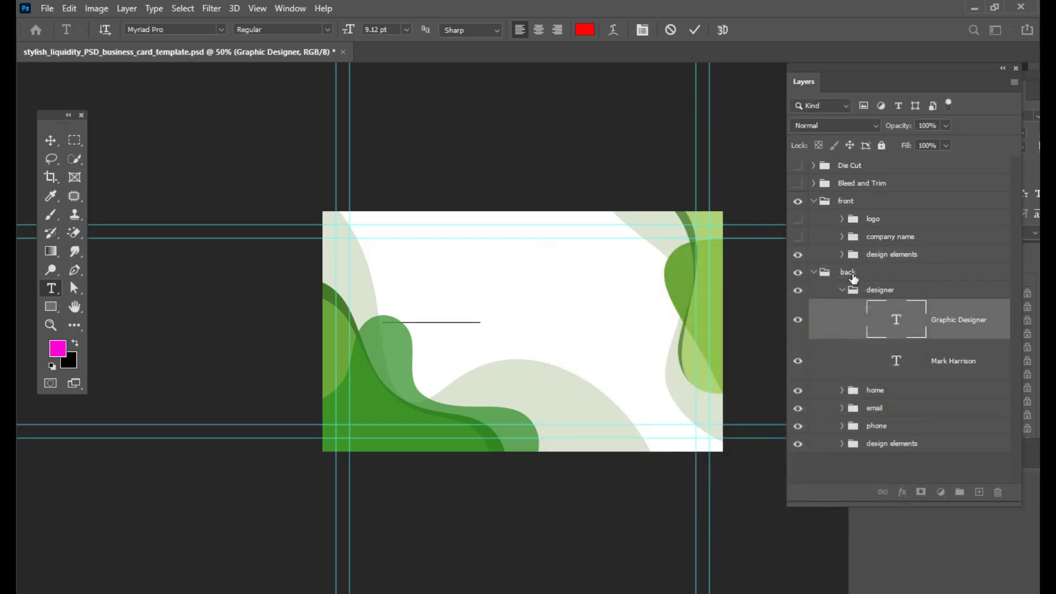
- Try to change the Graphic Designer text's font to Impact
{"action": "left_click", "coordinate": [177, 30]}
{"action": "type", "text": "imp"}
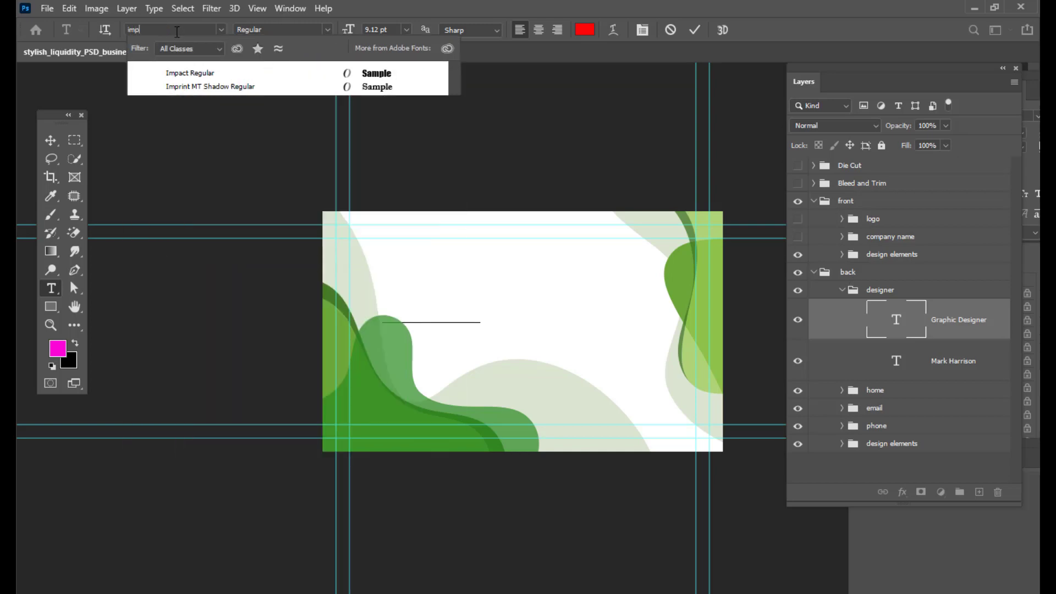
{"action": "type", "text": "act"}
{"action": "key", "text": "Return"}
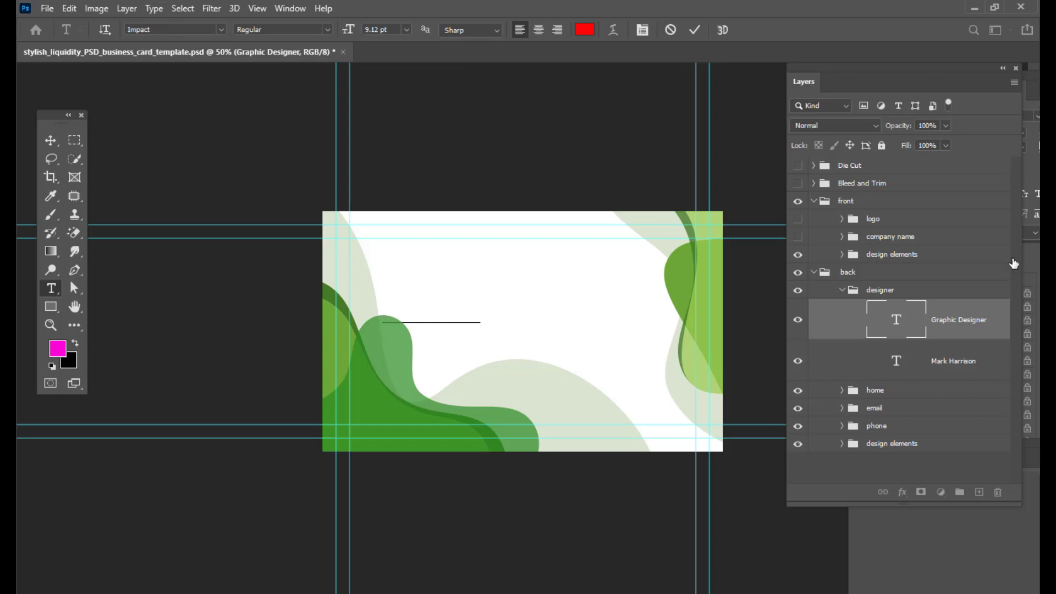
- Move the Graphic Designer text layer to the top of the layer stack, above the Die Cut group
{"action": "left_click_drag", "start_coordinate": [959, 332], "coordinate": [906, 160]}
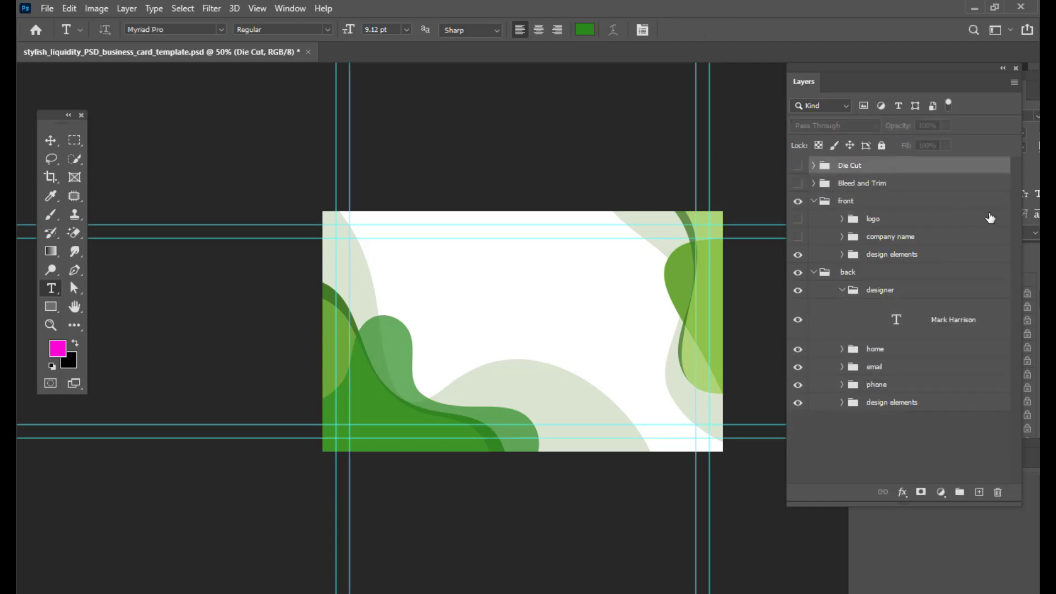
{"action": "key", "text": "ctrl+z"}
{"action": "double_click", "coordinate": [922, 333]}
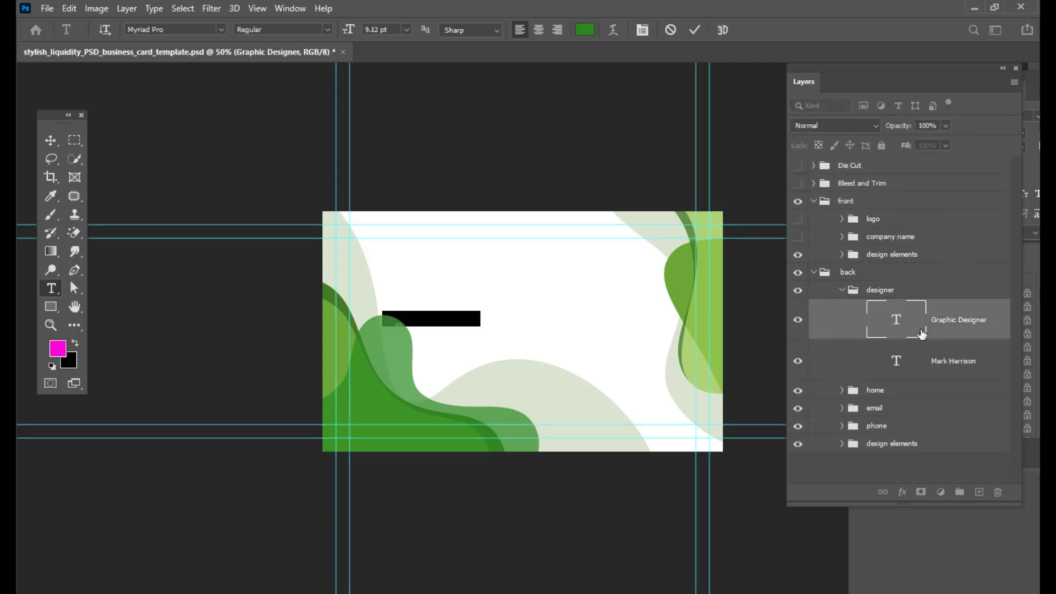
{"action": "left_click_drag", "start_coordinate": [985, 338], "coordinate": [913, 160]}
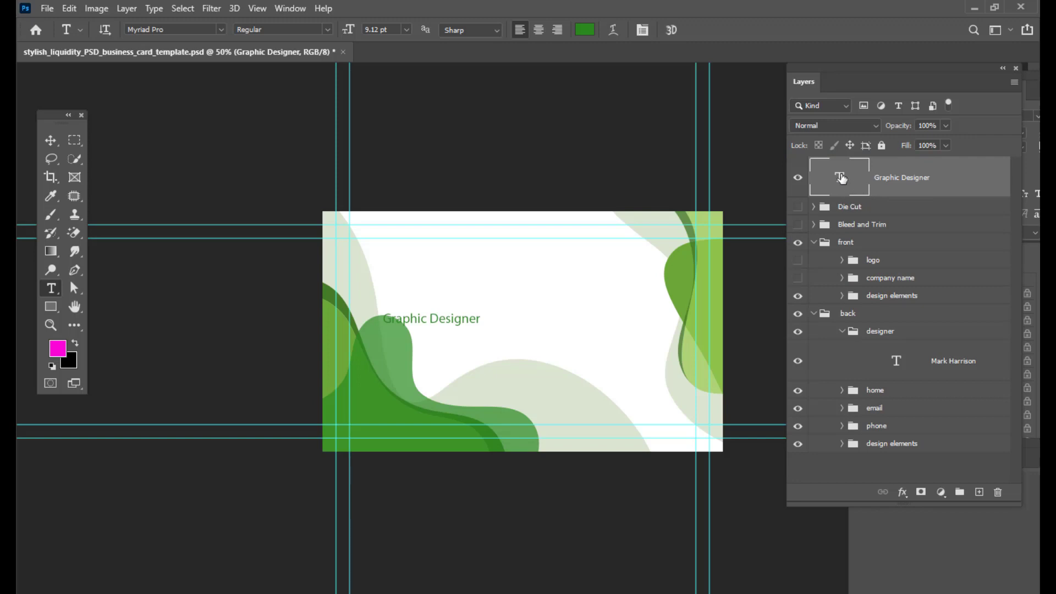
- Replace the Graphic Designer text with "RS ART AND MEDIA"
{"action": "double_click", "coordinate": [841, 176]}
{"action": "key", "text": "BackSpace"}
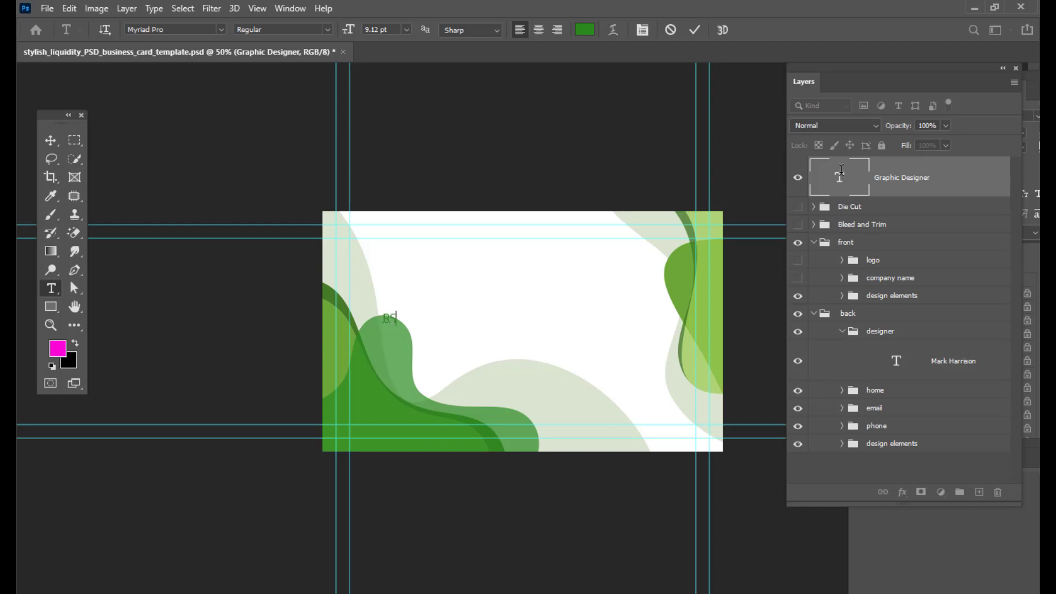
{"action": "type", "text": "RS ART AND MEDIA"}
{"action": "left_click", "coordinate": [50, 140]}
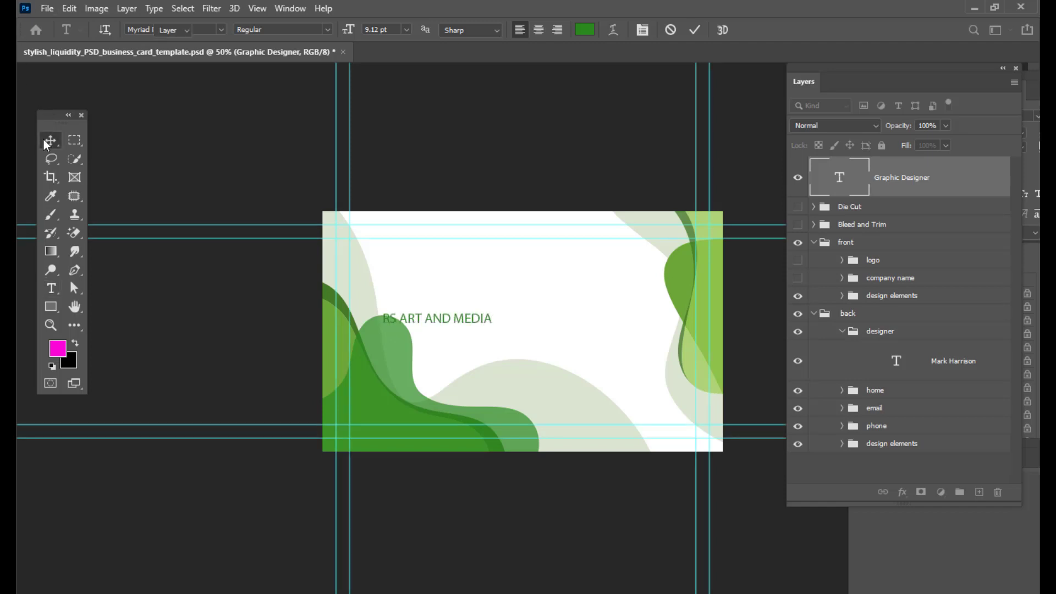
- Reposition the RS ART AND MEDIA text and enlarge it to about 20 pt
{"action": "left_click_drag", "start_coordinate": [527, 320], "coordinate": [612, 311]}
{"action": "double_click", "coordinate": [841, 179]}
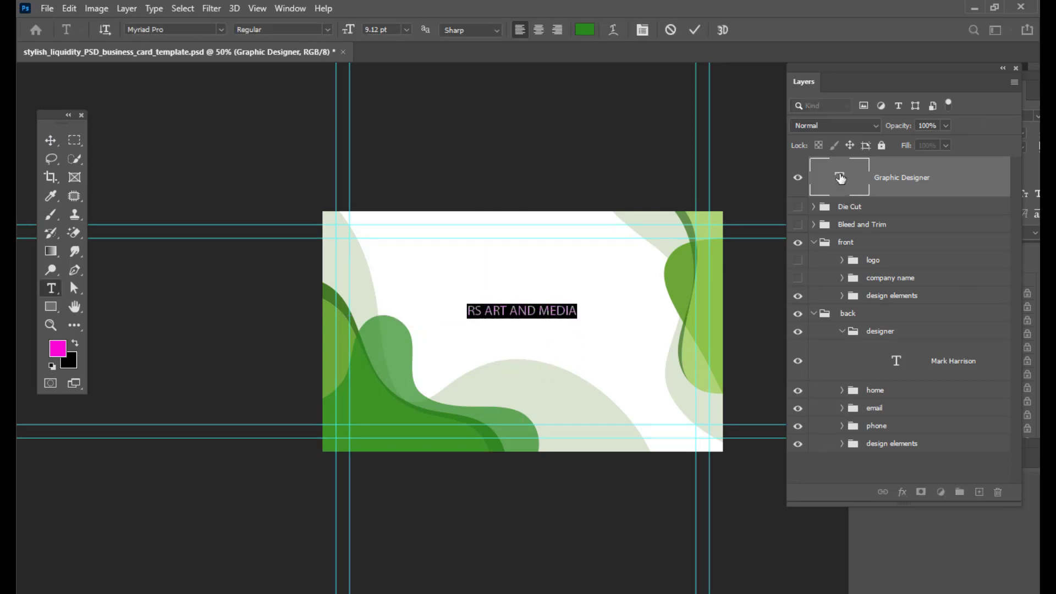
{"action": "key", "text": "ctrl+shift+period"}
{"action": "key", "text": "ctrl+shift+period"}
{"action": "key", "text": "ctrl+shift+period"}
{"action": "key", "text": "ctrl+shift+period"}
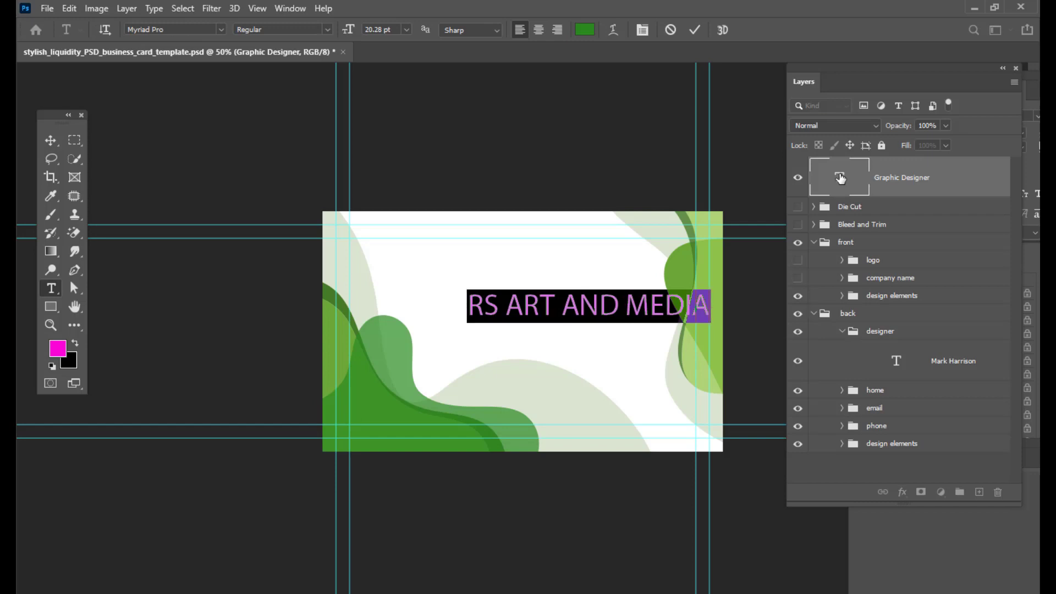
{"action": "left_click", "coordinate": [60, 138]}
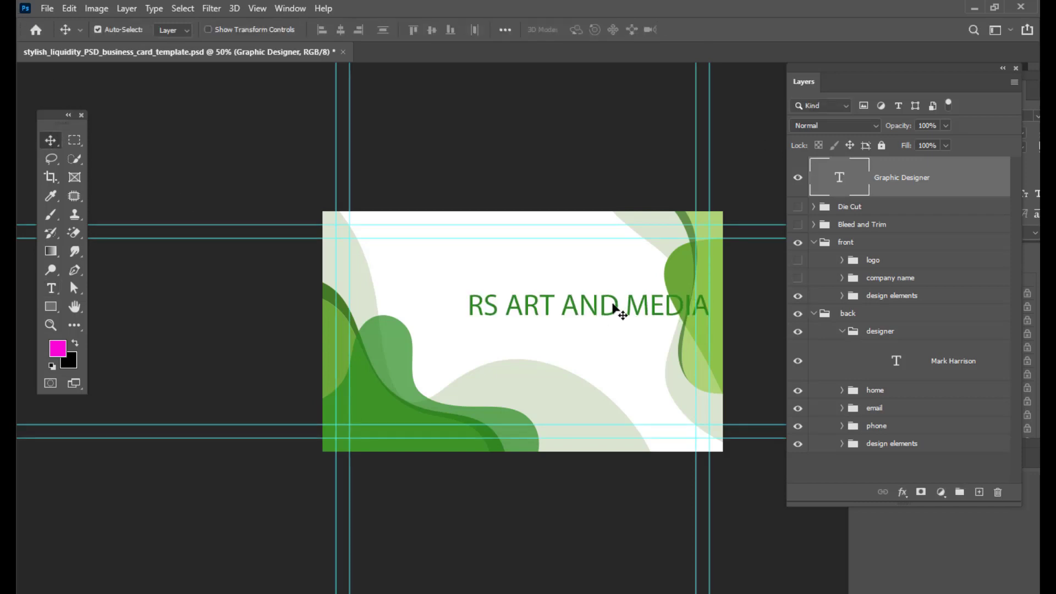
- Resize the RS ART AND MEDIA text to 11.35 pt and centre it on the card
{"action": "left_click_drag", "start_coordinate": [618, 311], "coordinate": [564, 318]}
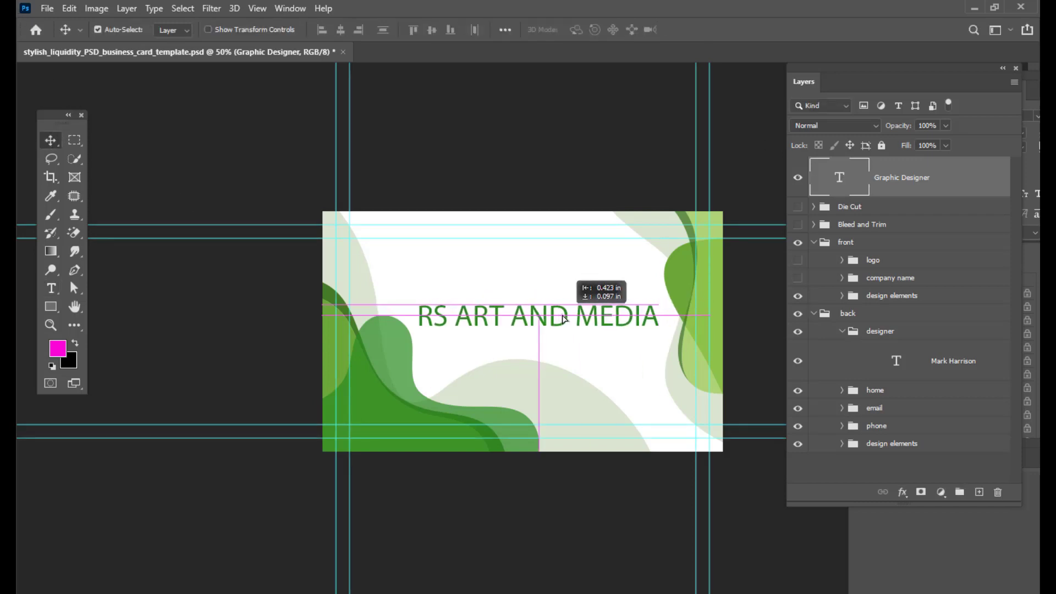
{"action": "double_click", "coordinate": [839, 176]}
{"action": "key", "text": "ctrl+shift+comma"}
{"action": "key", "text": "ctrl+shift+comma"}
{"action": "key", "text": "ctrl+shift+comma"}
{"action": "key", "text": "ctrl+shift+comma"}
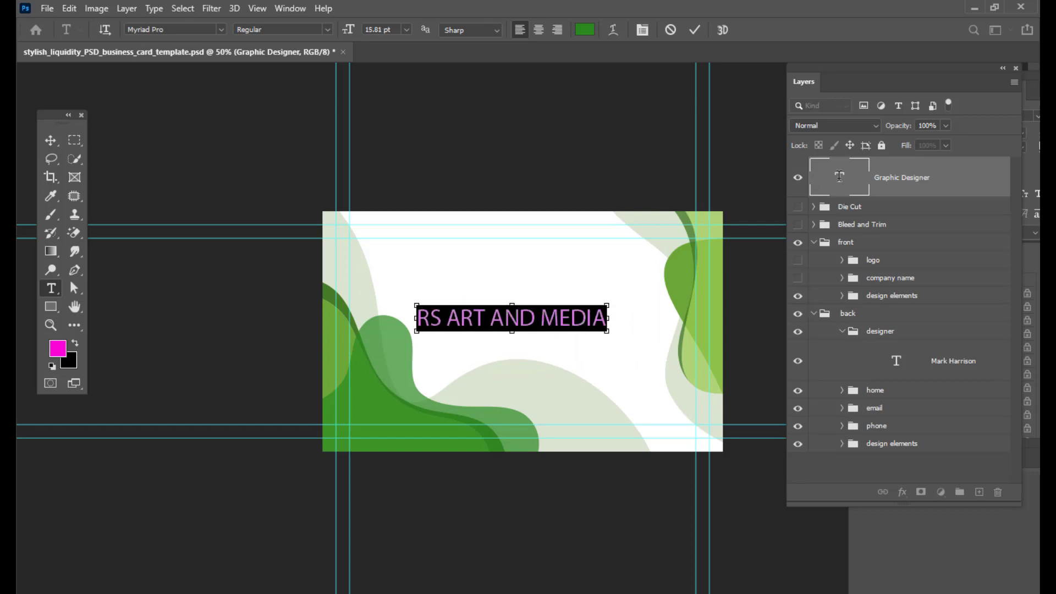
{"action": "left_click", "coordinate": [49, 138]}
{"action": "mouse_move", "coordinate": [539, 323]}
{"action": "left_mouse_down"}
{"action": "mouse_move", "coordinate": [577, 325]}
{"action": "mouse_move", "coordinate": [550, 324]}
{"action": "left_mouse_up"}
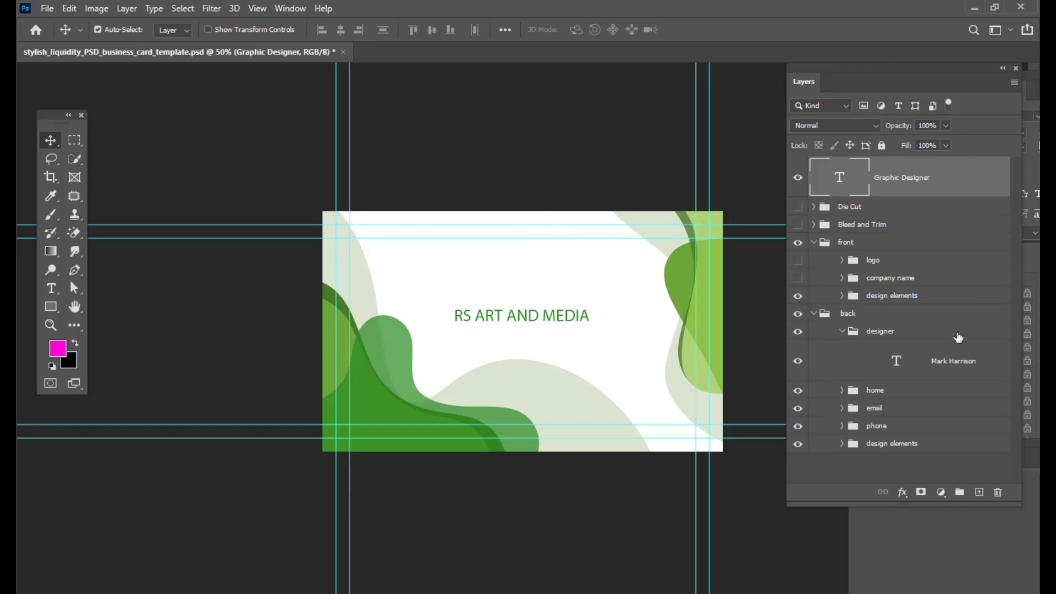
{"action": "left_click", "coordinate": [815, 242]}
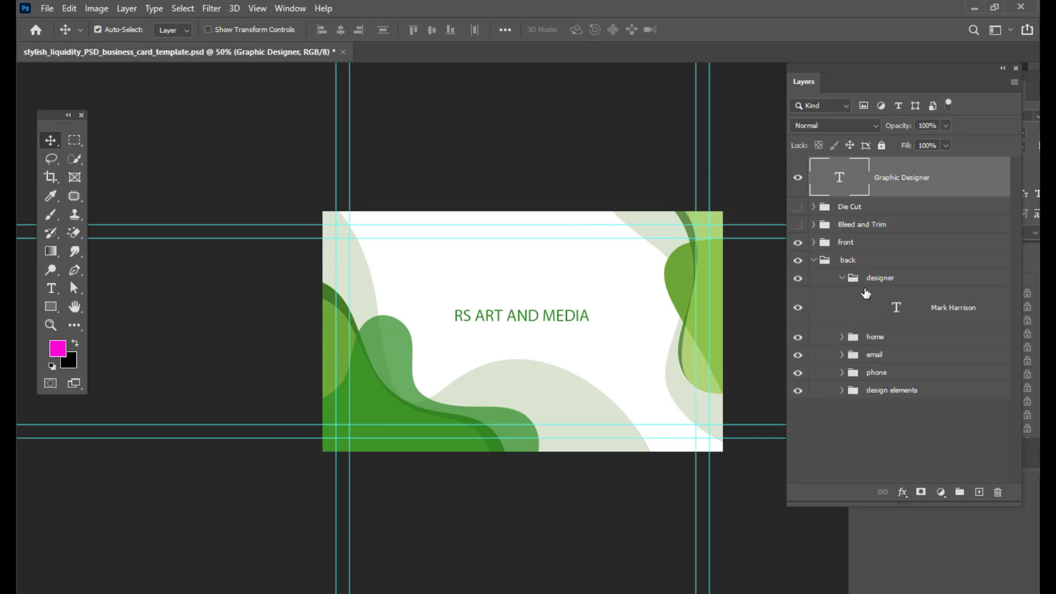
- Collapse the designer group and toggle the front group's visibility to compare the two card sides
{"action": "left_click", "coordinate": [841, 280]}
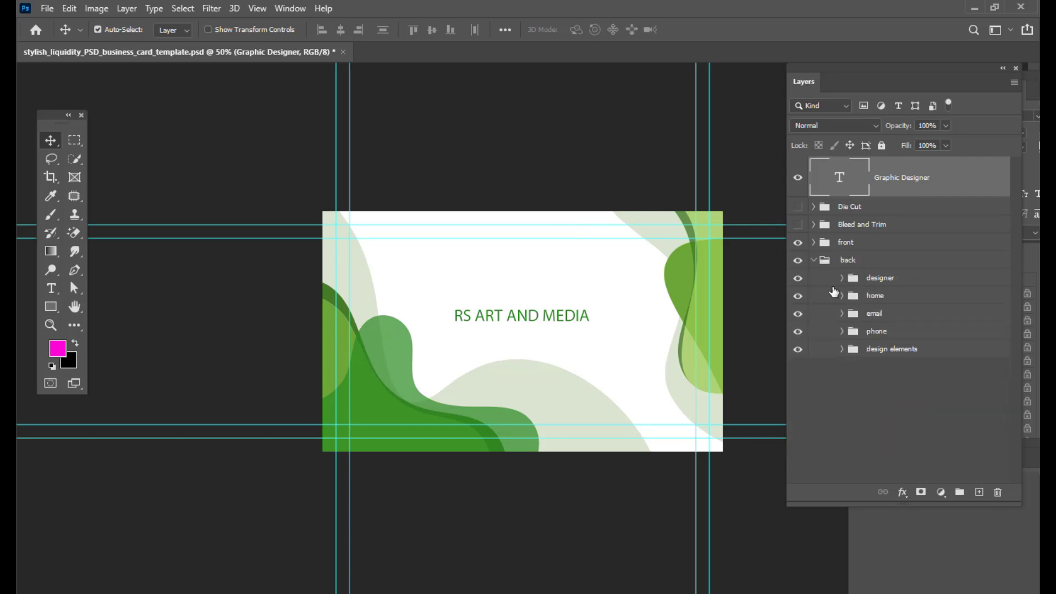
{"action": "left_click", "coordinate": [798, 243]}
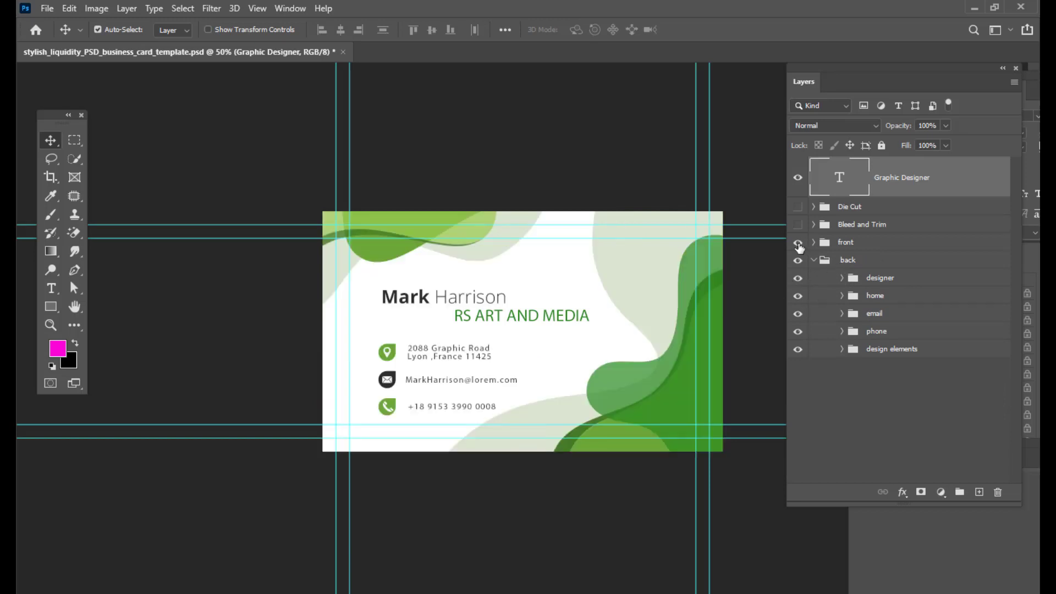
{"action": "left_click", "coordinate": [798, 243]}
{"action": "left_click", "coordinate": [798, 243]}
{"action": "left_click", "coordinate": [798, 243]}
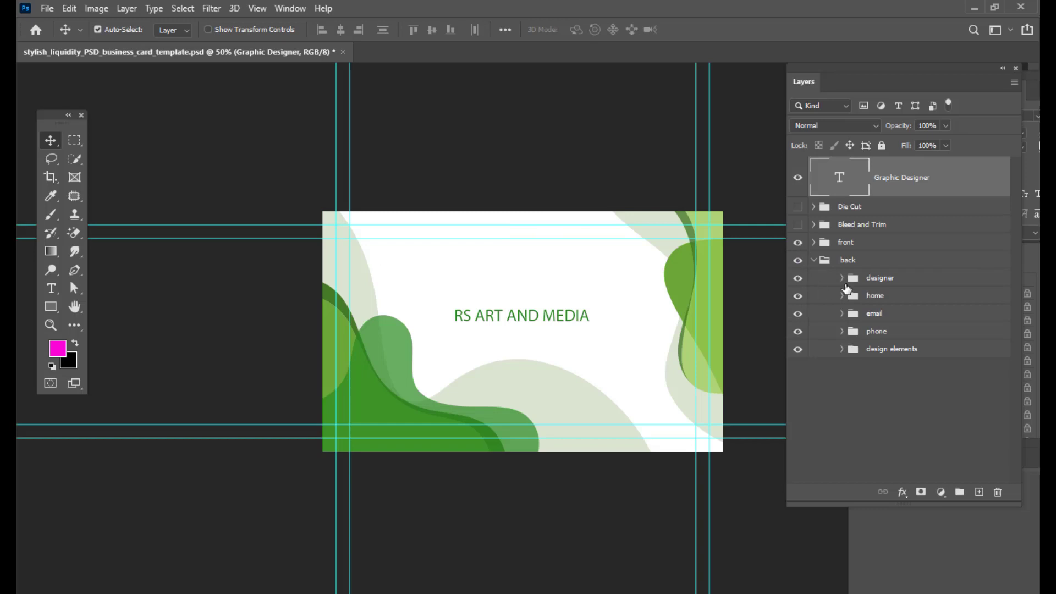
- Inspect the back side's design elements group and its compound shape layers
{"action": "left_click", "coordinate": [896, 244]}
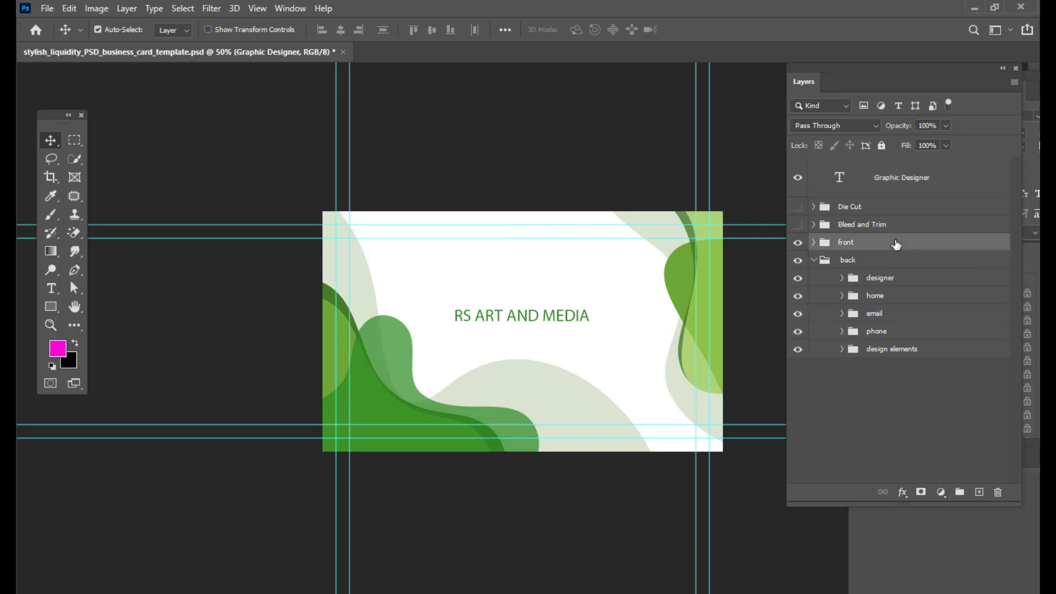
{"action": "left_click", "coordinate": [798, 225]}
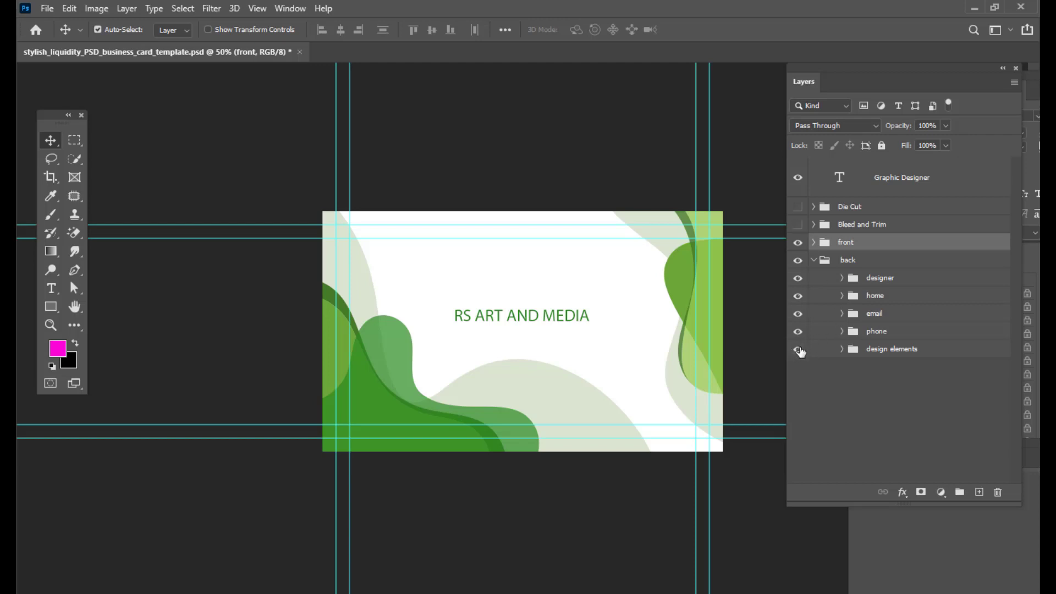
{"action": "left_click", "coordinate": [842, 350]}
{"action": "scroll", "coordinate": [935, 393], "scroll_direction": "down", "scroll_amount": 2}
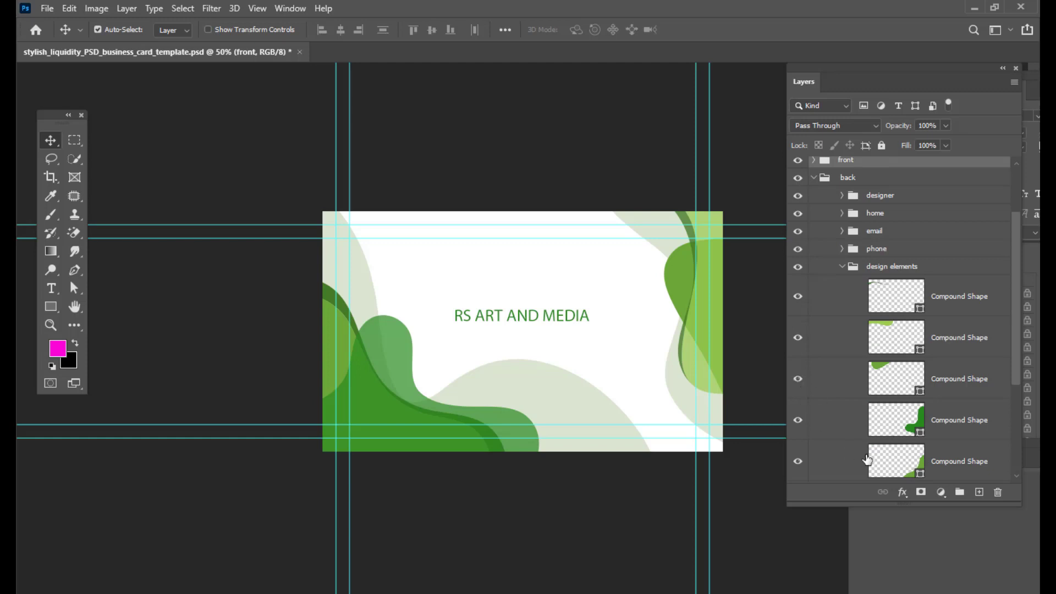
{"action": "scroll", "coordinate": [831, 423], "scroll_direction": "down", "scroll_amount": 5}
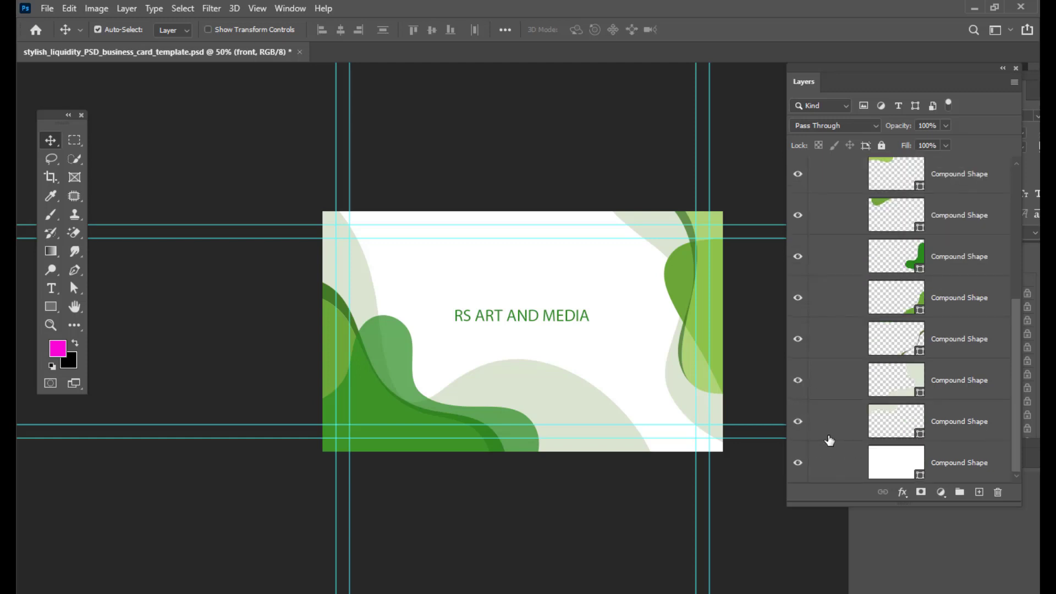
{"action": "scroll", "coordinate": [935, 303], "scroll_direction": "up", "scroll_amount": 5}
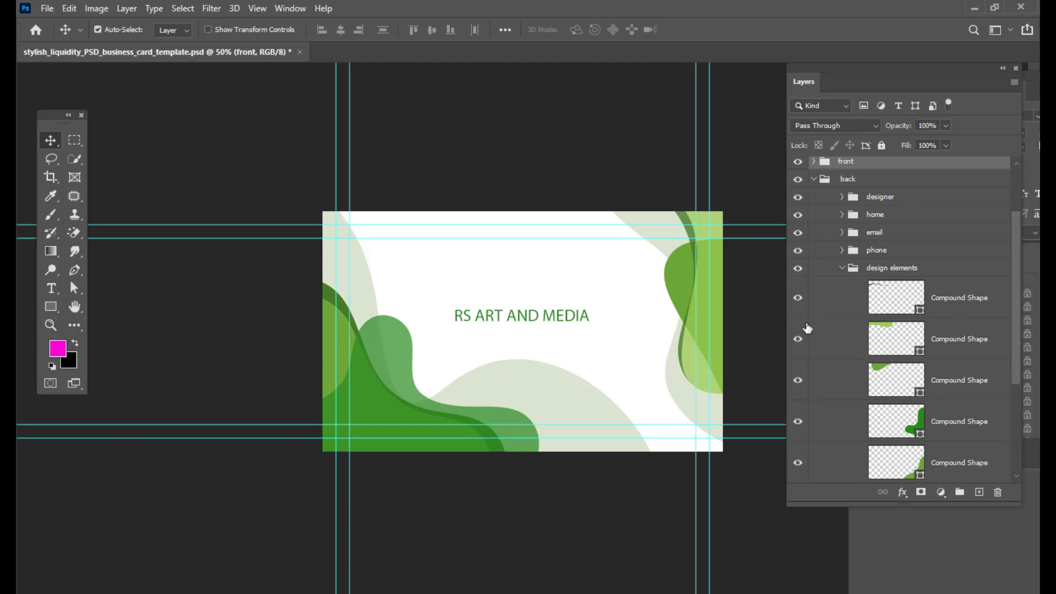
{"action": "left_click", "coordinate": [807, 330]}
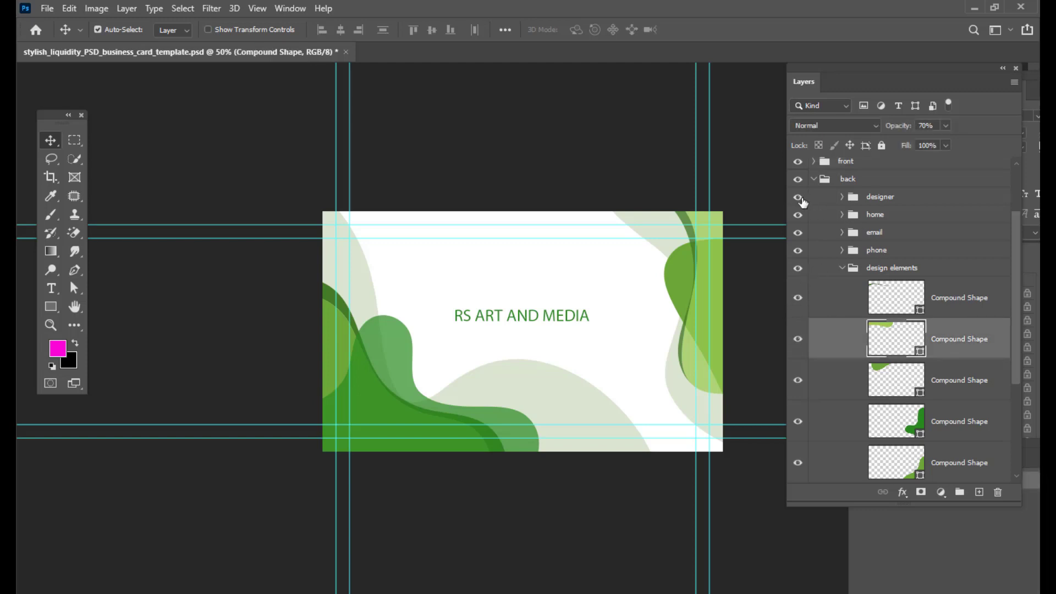
{"action": "left_click", "coordinate": [839, 199]}
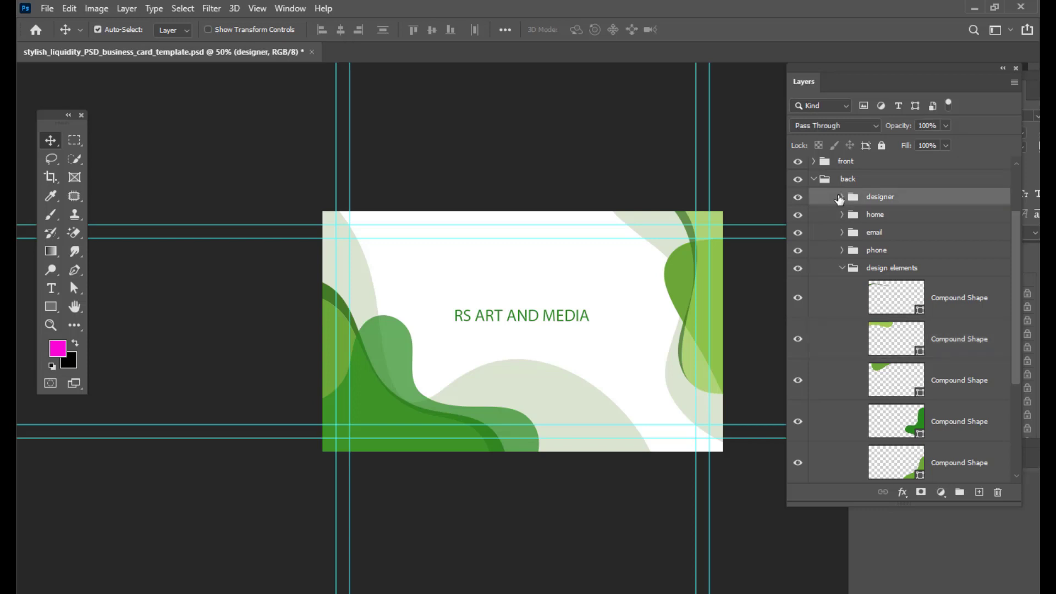
- Expand the front group's design elements folder, inspect its shapes, and select the design elements group
{"action": "left_click", "coordinate": [814, 162]}
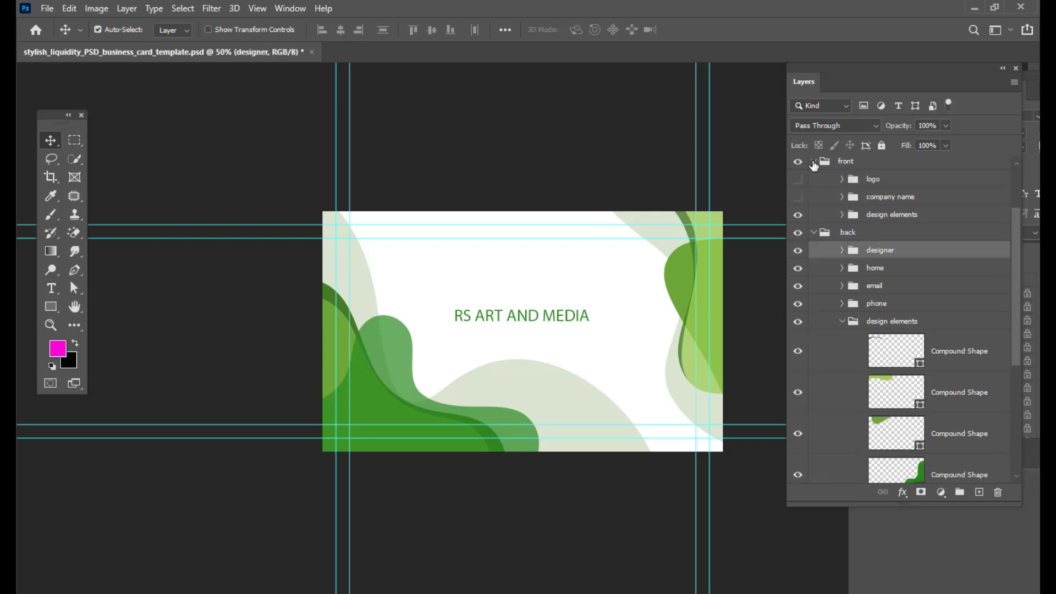
{"action": "left_click", "coordinate": [808, 215]}
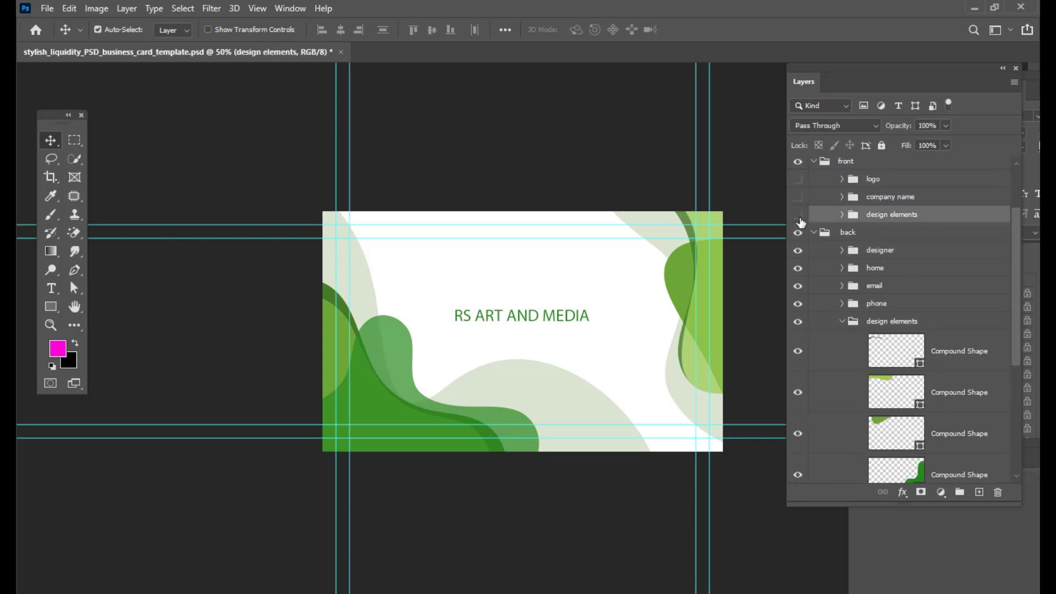
{"action": "left_click", "coordinate": [798, 217]}
{"action": "left_click", "coordinate": [799, 218]}
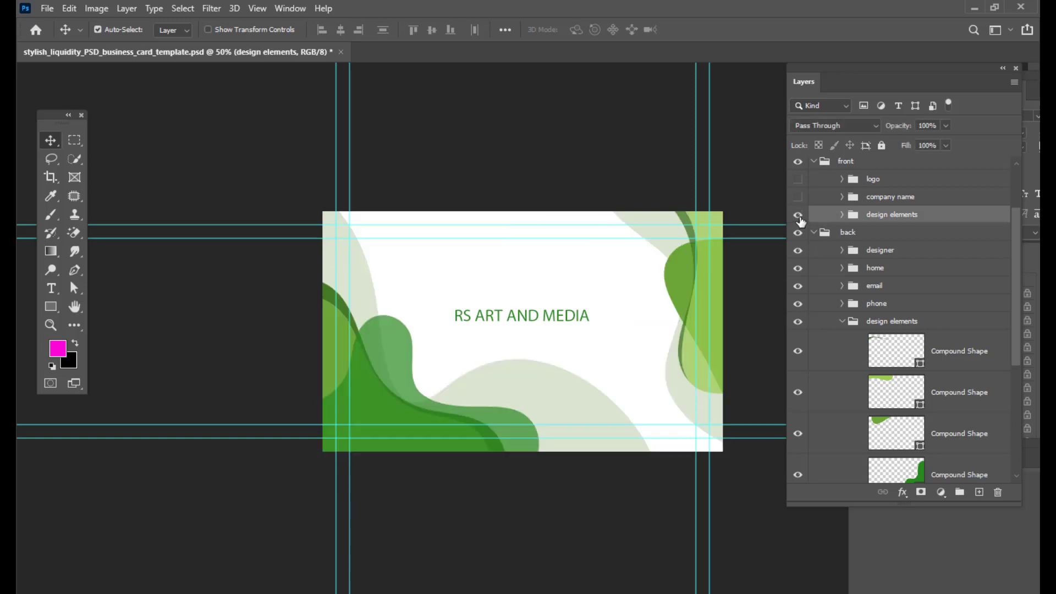
{"action": "left_click", "coordinate": [843, 215]}
{"action": "left_click", "coordinate": [972, 288]}
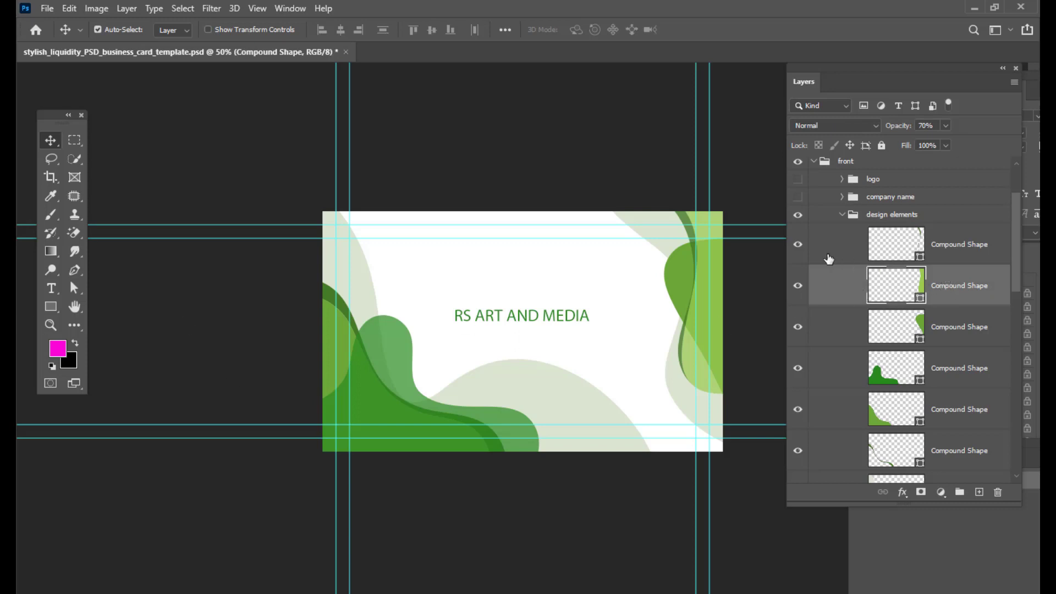
{"action": "left_click", "coordinate": [859, 220]}
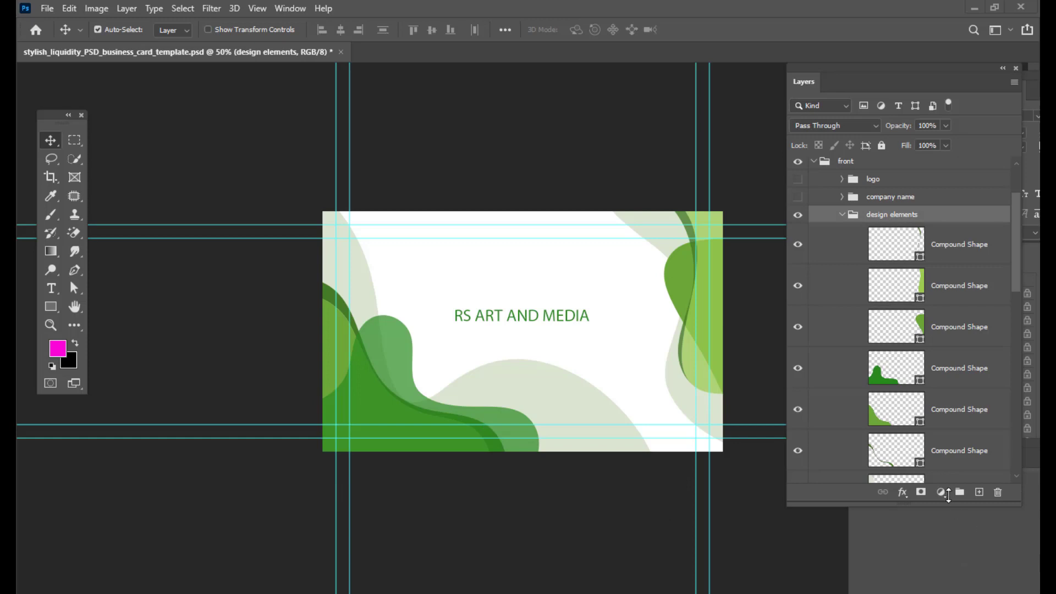
- Add a Hue/Saturation adjustment layer to the front design elements with hue -166 and saturation +64
{"action": "left_click", "coordinate": [944, 491]}
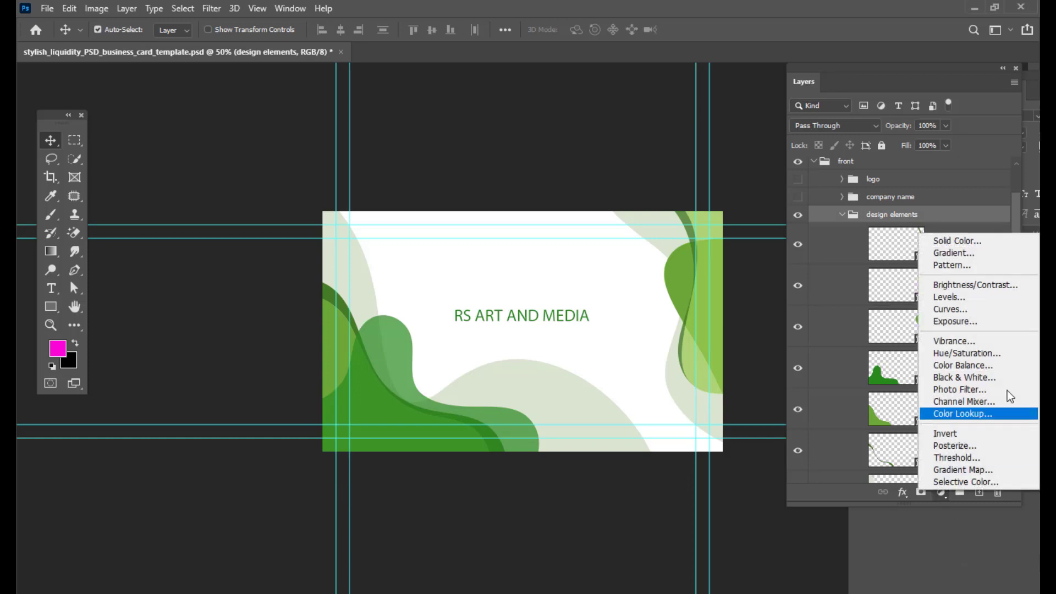
{"action": "left_click", "coordinate": [981, 355]}
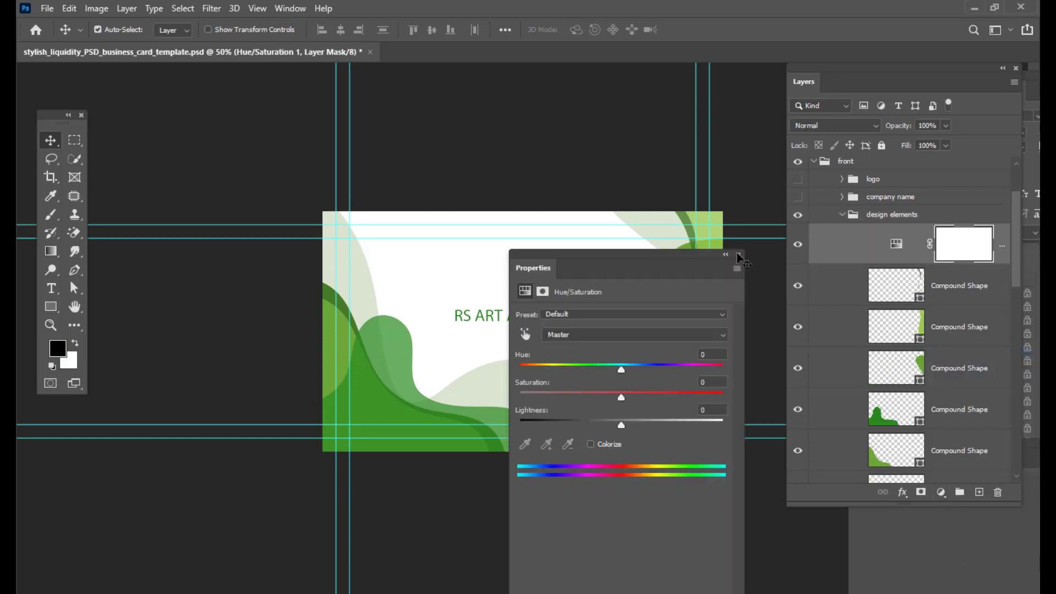
{"action": "left_click_drag", "start_coordinate": [621, 262], "coordinate": [816, 151]}
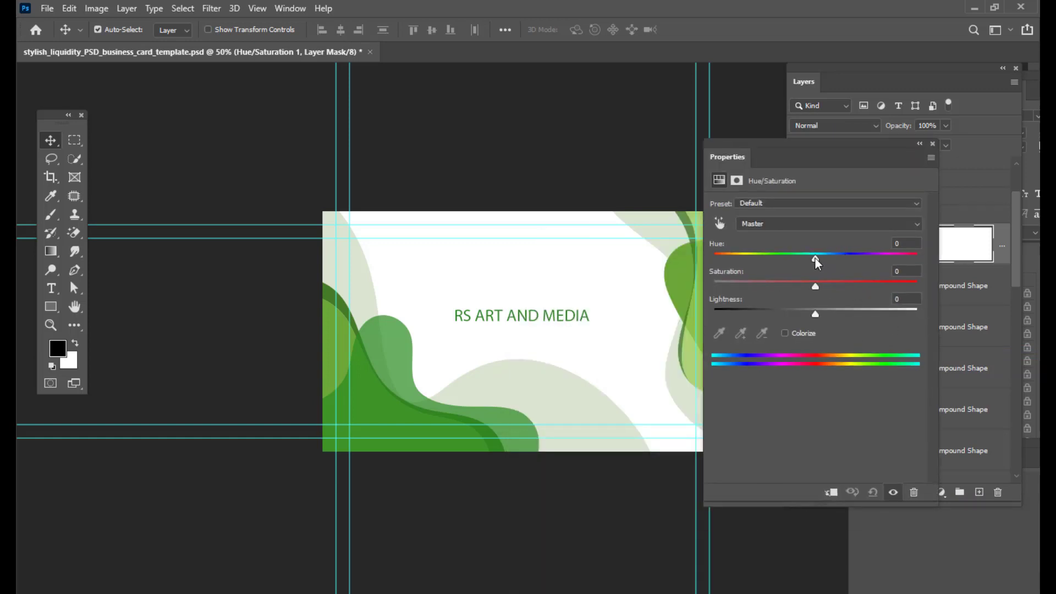
{"action": "left_click_drag", "start_coordinate": [799, 265], "coordinate": [763, 263]}
{"action": "left_click_drag", "start_coordinate": [764, 147], "coordinate": [864, 148]}
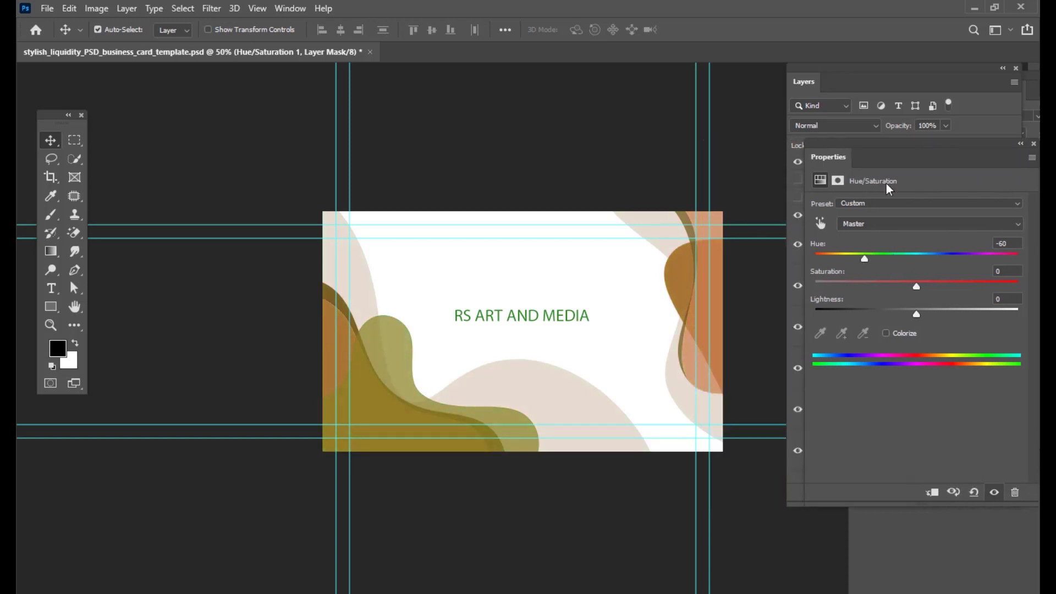
{"action": "left_click_drag", "start_coordinate": [916, 286], "coordinate": [982, 290]}
{"action": "left_click_drag", "start_coordinate": [865, 259], "coordinate": [820, 264]}
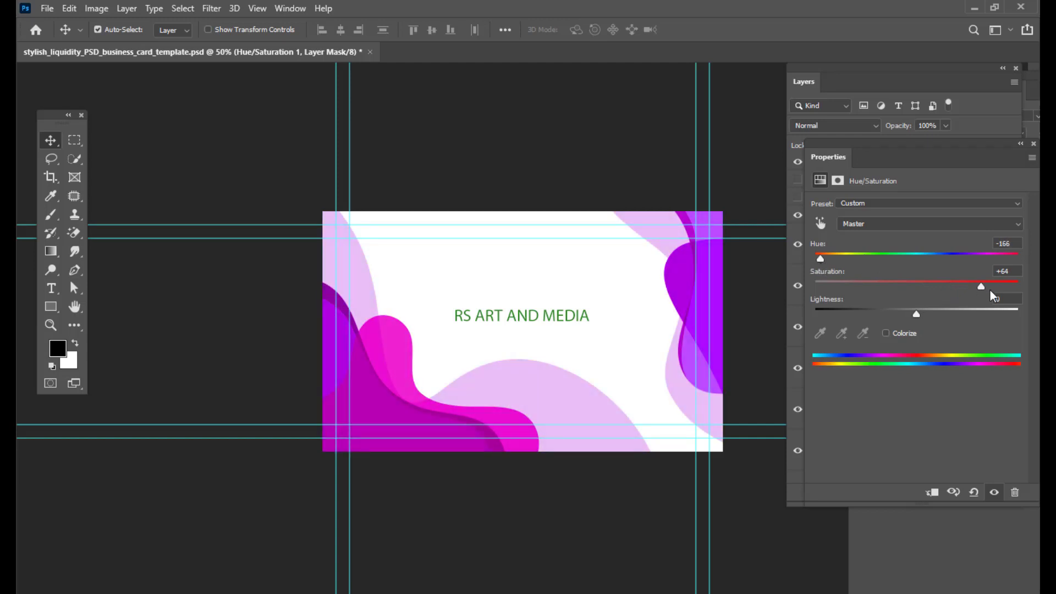
{"action": "mouse_move", "coordinate": [982, 288]}
{"action": "left_mouse_down"}
{"action": "mouse_move", "coordinate": [953, 289]}
{"action": "mouse_move", "coordinate": [982, 290]}
{"action": "left_mouse_up"}
{"action": "left_click", "coordinate": [870, 76]}
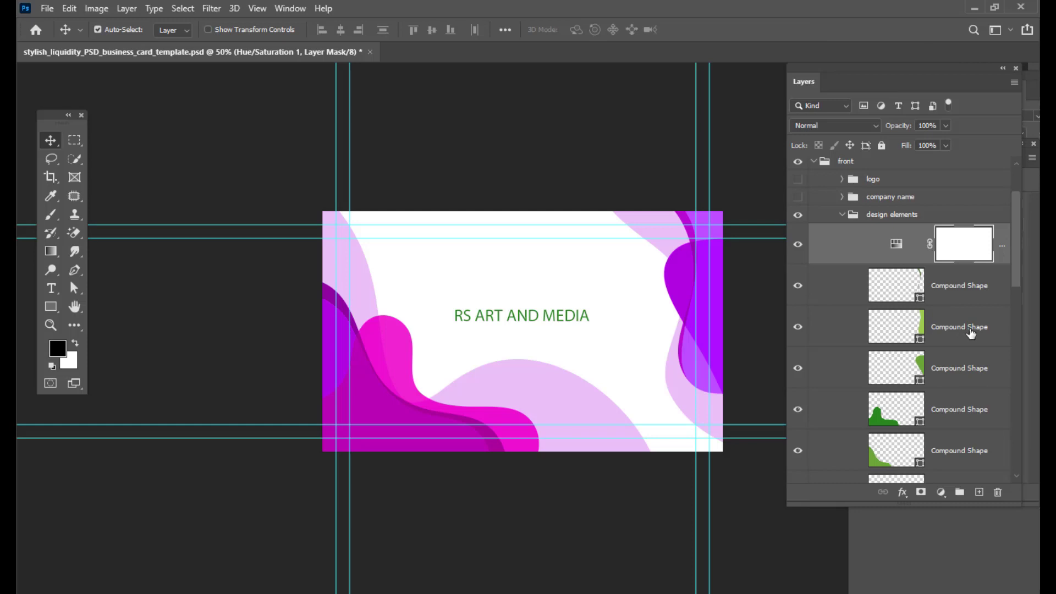
- Move the right-edge compound shape layer above the Hue/Saturation adjustment layer
{"action": "left_click", "coordinate": [971, 333]}
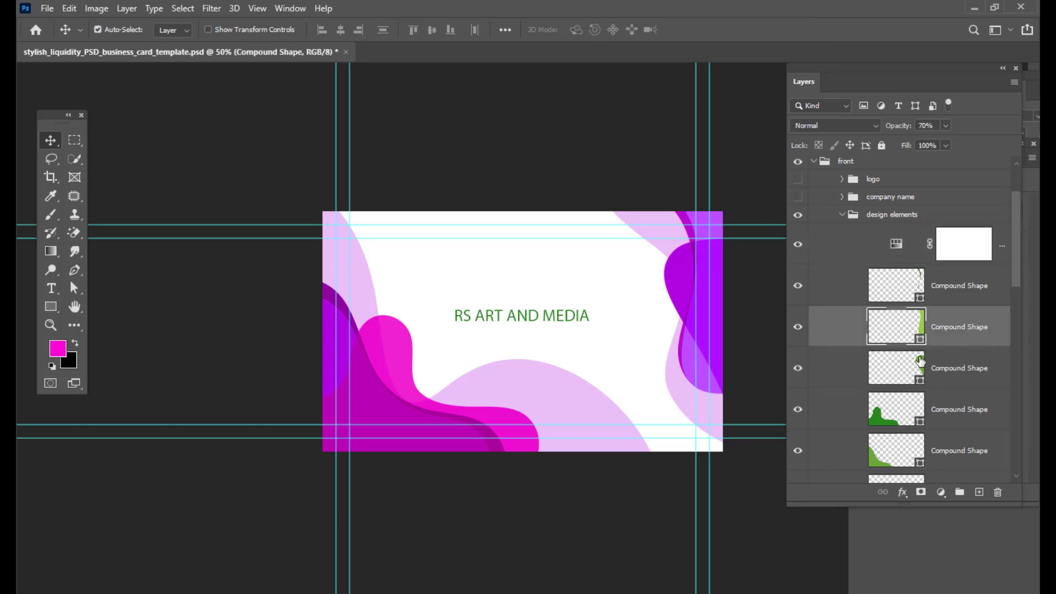
{"action": "left_click", "coordinate": [798, 328]}
{"action": "left_click", "coordinate": [798, 328]}
{"action": "left_click_drag", "start_coordinate": [988, 325], "coordinate": [947, 234]}
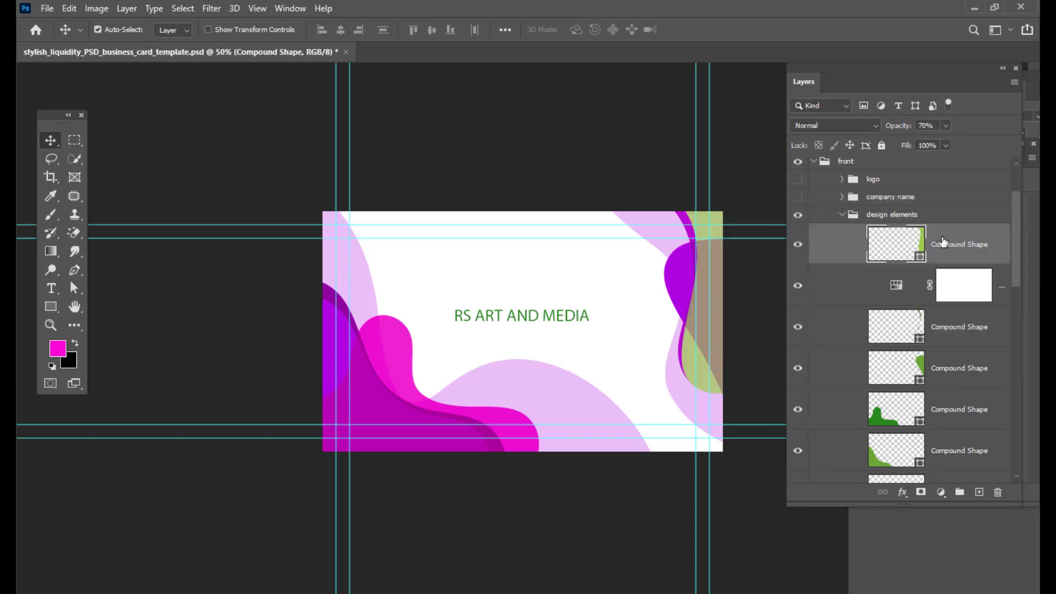
- Load the shape's selection, pick a yellow foreground colour, and clear the selection
{"action": "key", "text": "ctrl"}
{"action": "left_click", "coordinate": [922, 246], "text": "ctrl"}
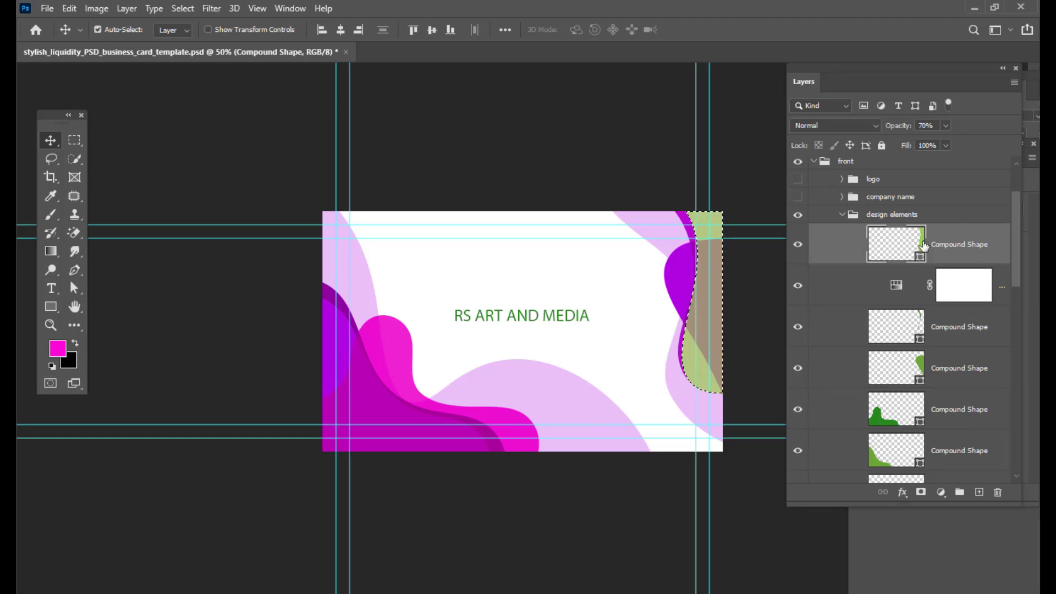
{"action": "left_click", "coordinate": [57, 348]}
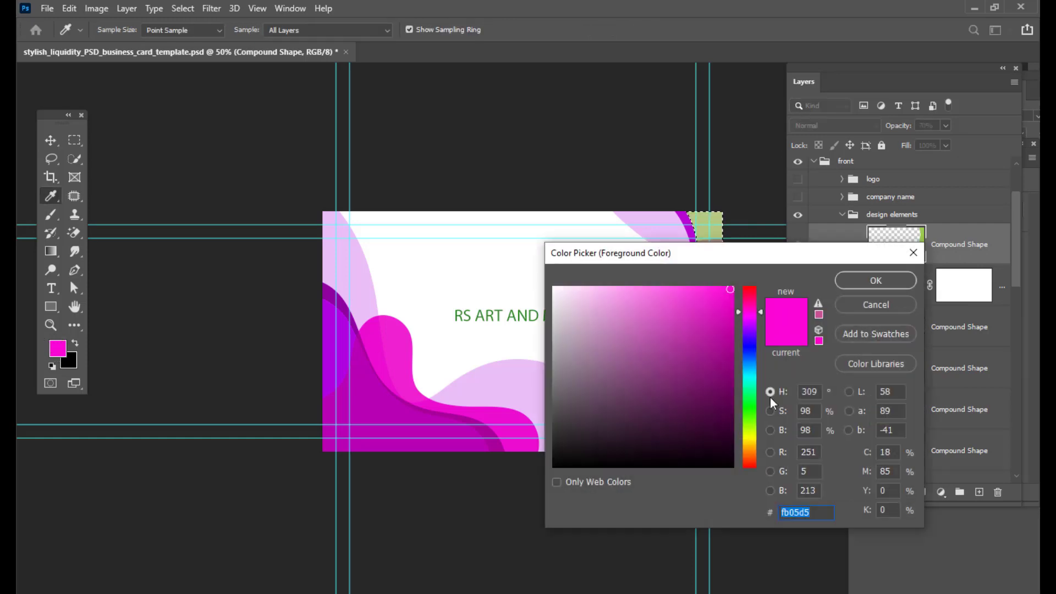
{"action": "left_click", "coordinate": [749, 434]}
{"action": "left_click", "coordinate": [866, 281]}
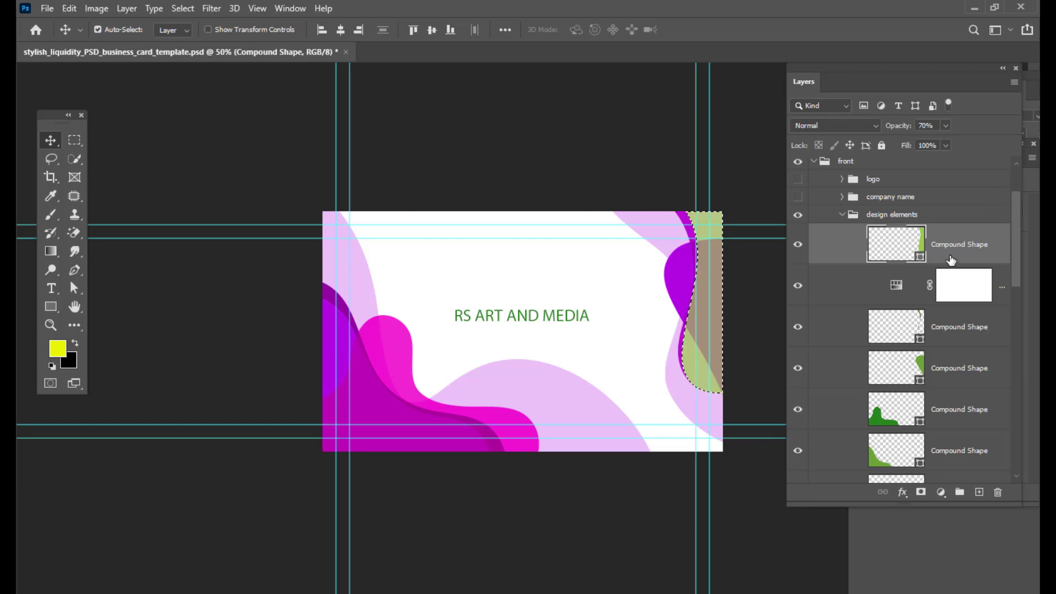
{"action": "key", "text": "ctrl+d"}
- Fill the right-edge compound shape with the yellow colour
{"action": "key", "text": "a"}
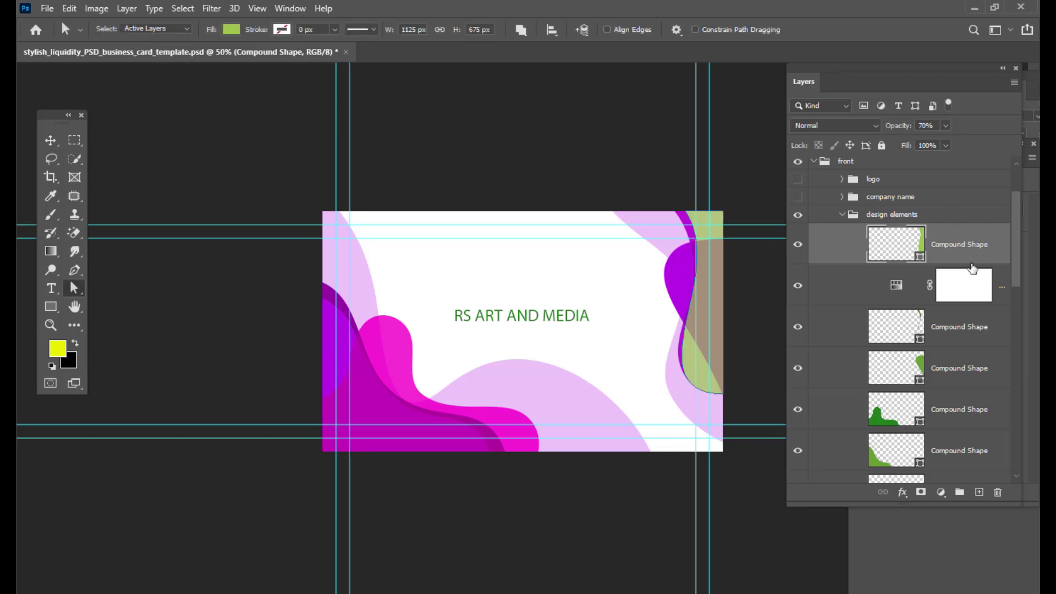
{"action": "left_click", "coordinate": [231, 29]}
{"action": "left_click", "coordinate": [139, 105]}
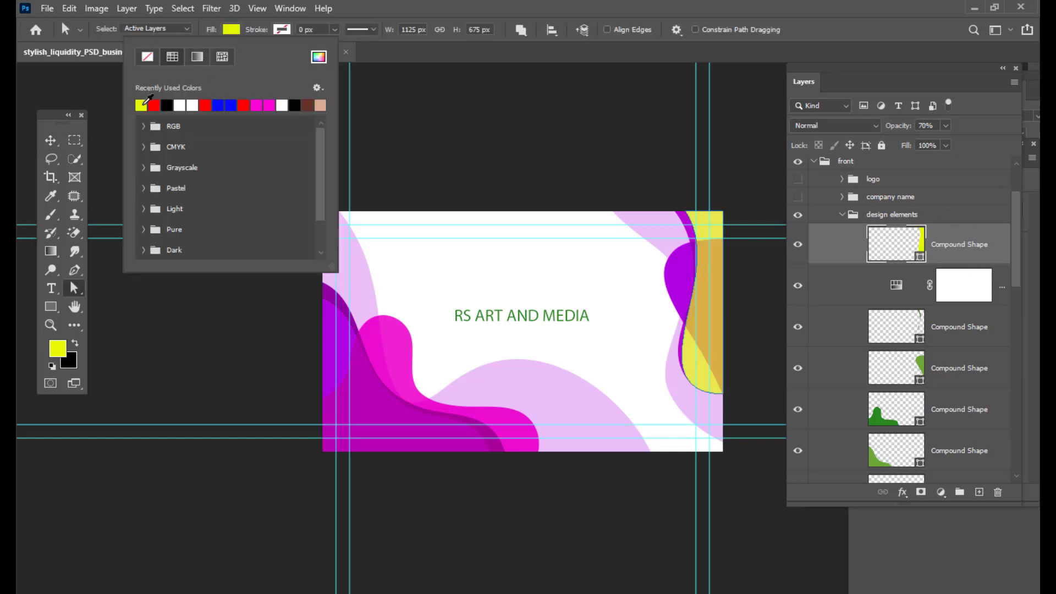
- Set the yellow shape layer's opacity to 100%
{"action": "left_click", "coordinate": [946, 126]}
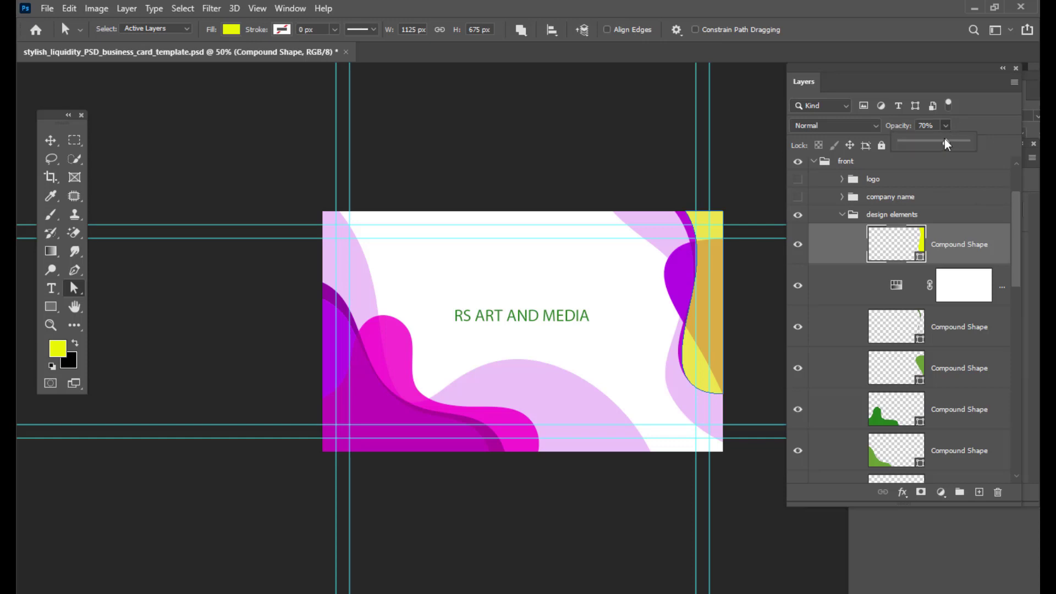
{"action": "left_click_drag", "start_coordinate": [946, 143], "coordinate": [982, 143]}
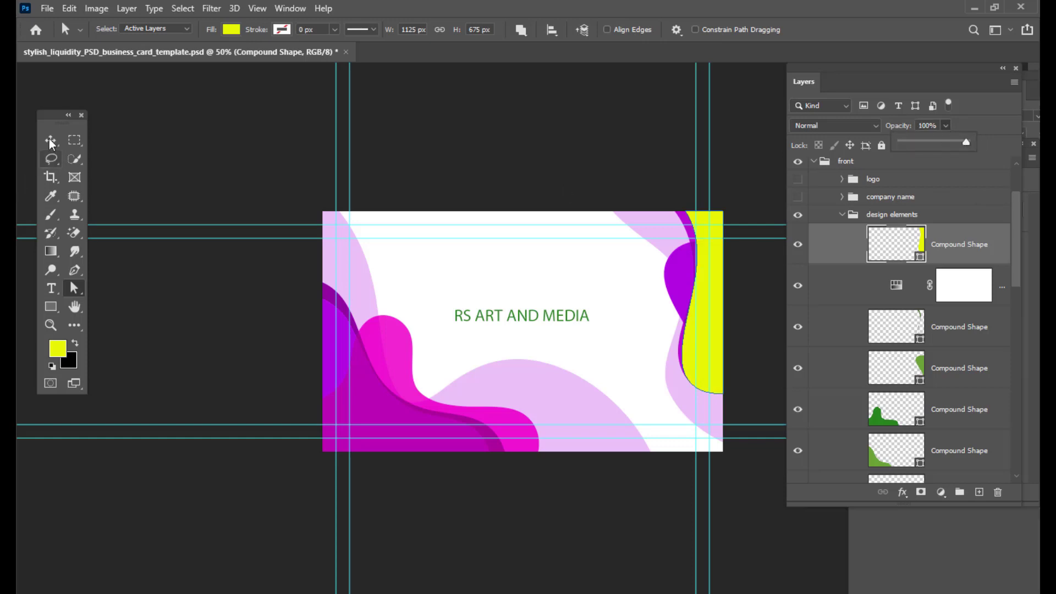
{"action": "key", "text": "v"}
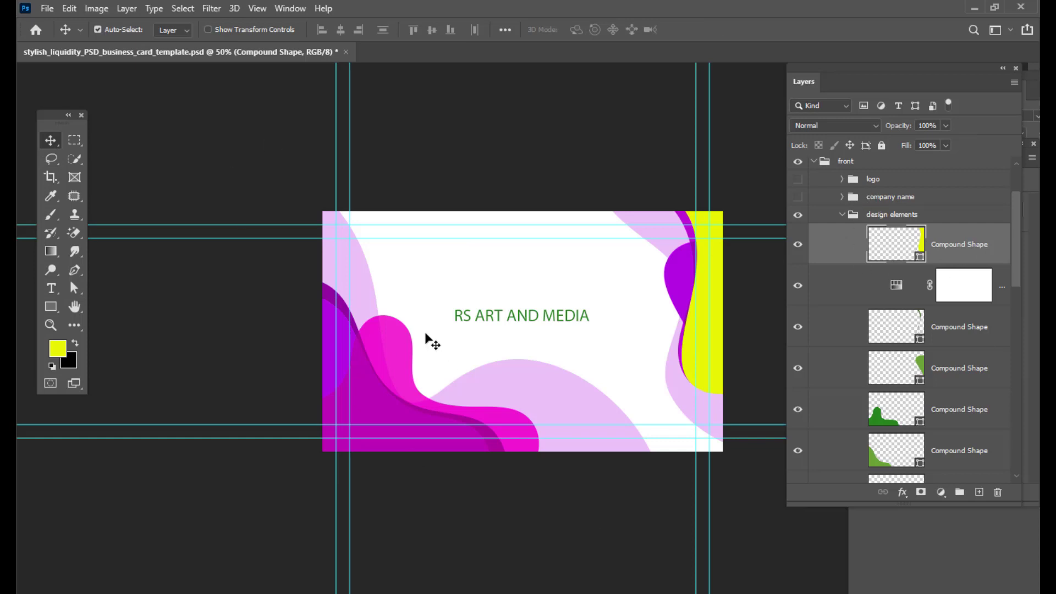
- Change the RS ART AND MEDIA text's font to Impact and enlarge it to 15.81 pt
{"action": "scroll", "coordinate": [948, 256], "scroll_direction": "up", "scroll_amount": 2}
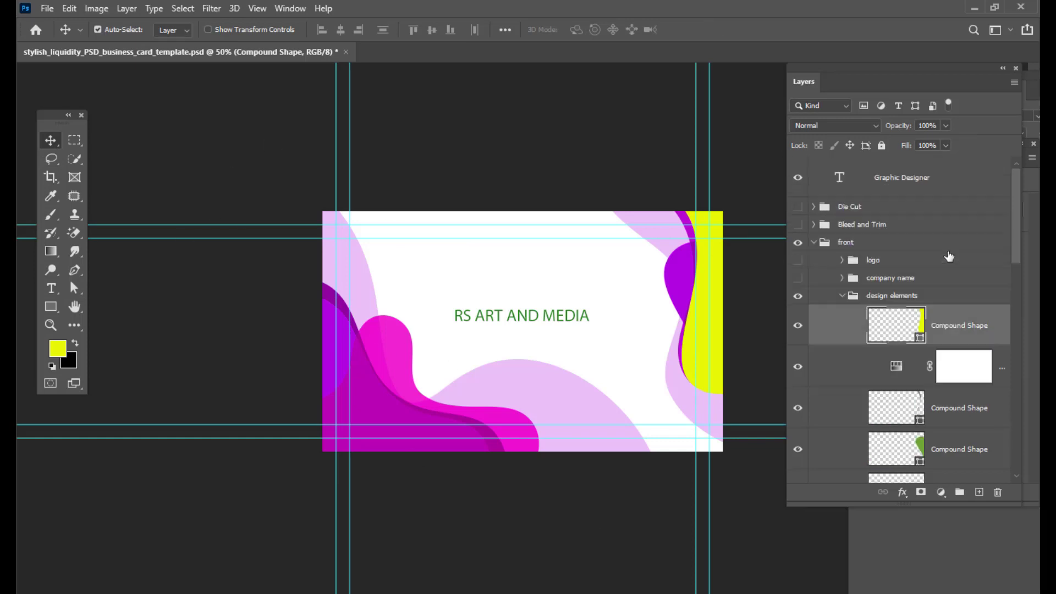
{"action": "double_click", "coordinate": [840, 176]}
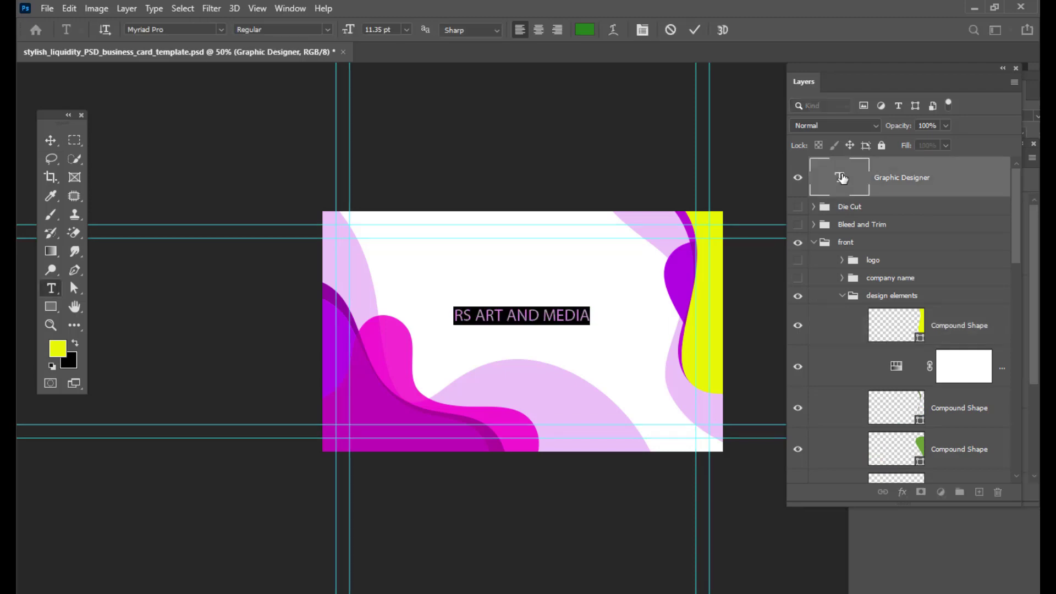
{"action": "left_click", "coordinate": [185, 30]}
{"action": "type", "text": "IM"}
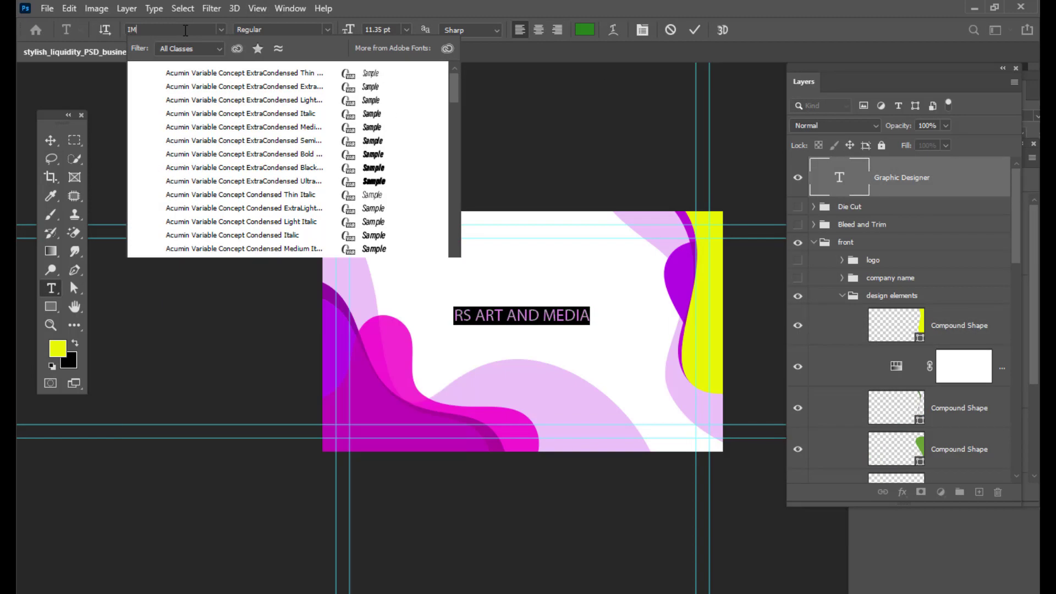
{"action": "type", "text": "PACT"}
{"action": "key", "text": "Return"}
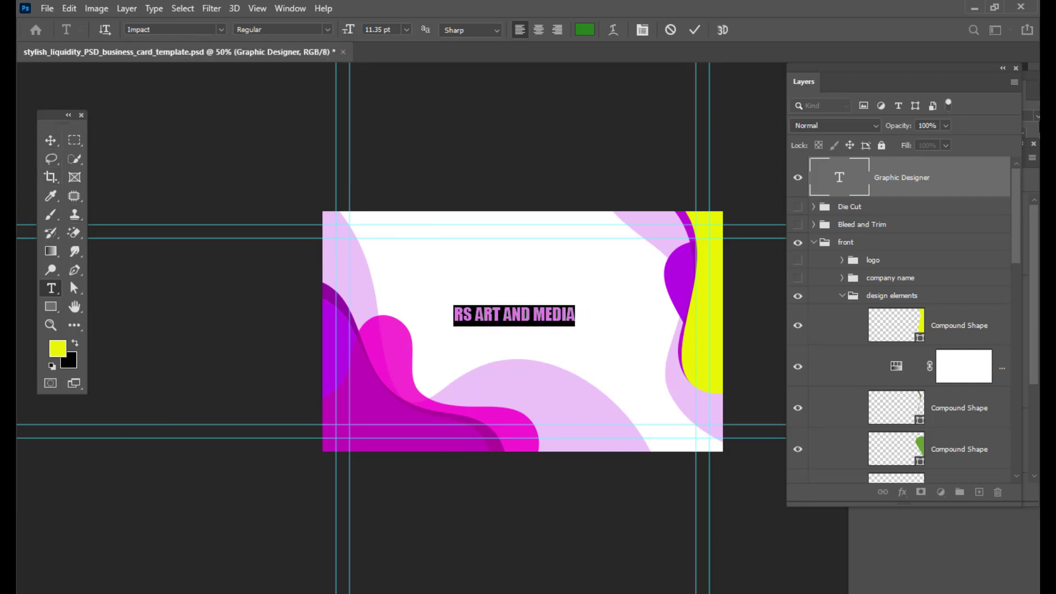
{"action": "key", "text": "ctrl+shift+period"}
{"action": "key", "text": "ctrl+shift+period"}
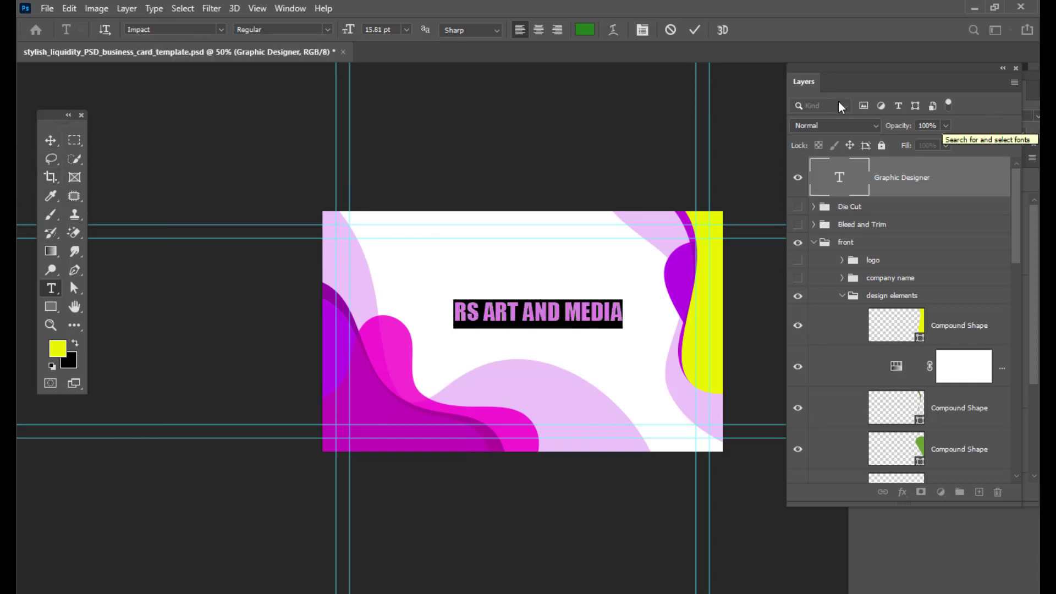
- Commit the company name edit and nudge the RS ART AND MEDIA text slightly upward
{"action": "left_click", "coordinate": [50, 140]}
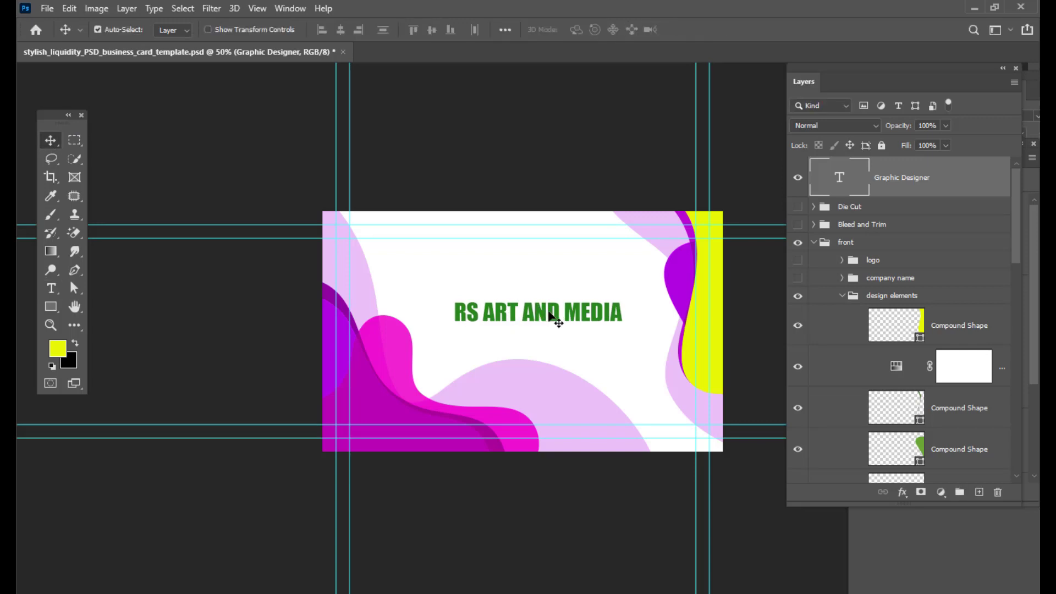
{"action": "mouse_move", "coordinate": [549, 314]}
{"action": "left_mouse_down"}
{"action": "mouse_move", "coordinate": [530, 304]}
{"action": "mouse_move", "coordinate": [535, 367]}
{"action": "mouse_move", "coordinate": [544, 311]}
{"action": "left_mouse_up"}
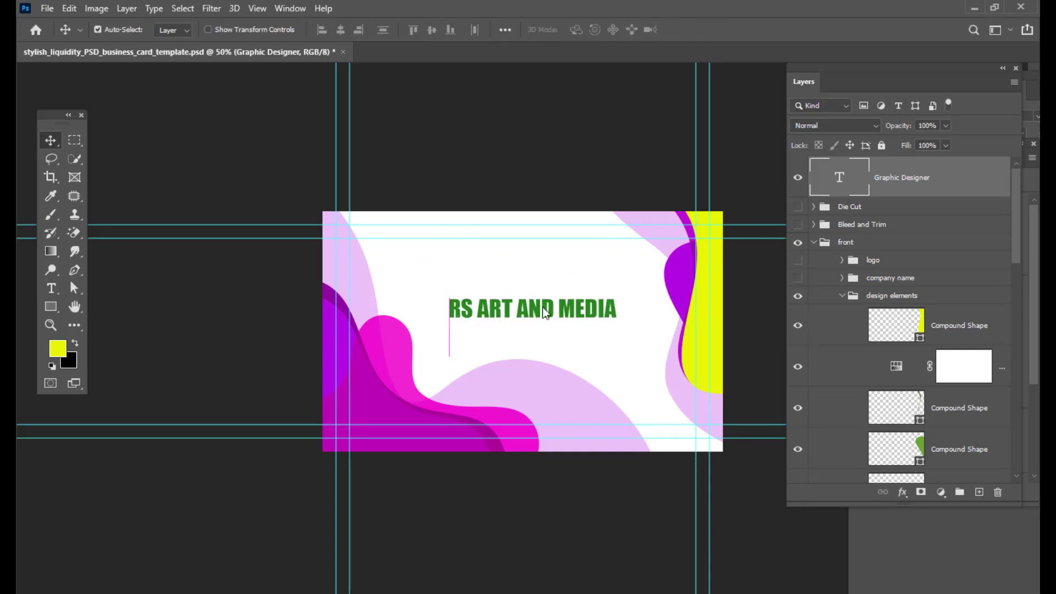
- Add a new layer and draw a rounded rectangle about 583 x 149 px around the company name
{"action": "left_click", "coordinate": [980, 493]}
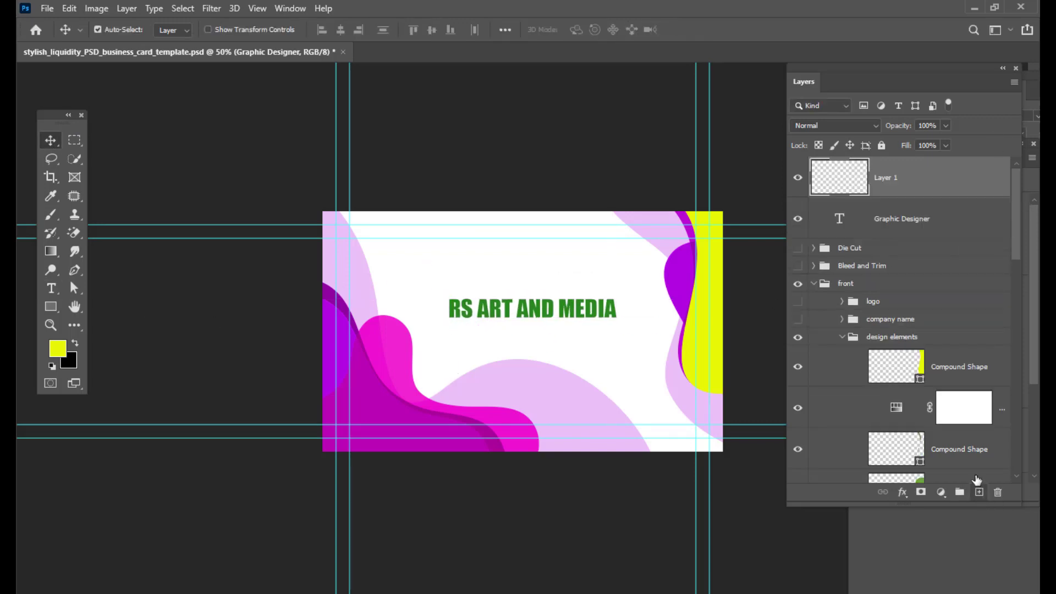
{"action": "left_click", "coordinate": [47, 311]}
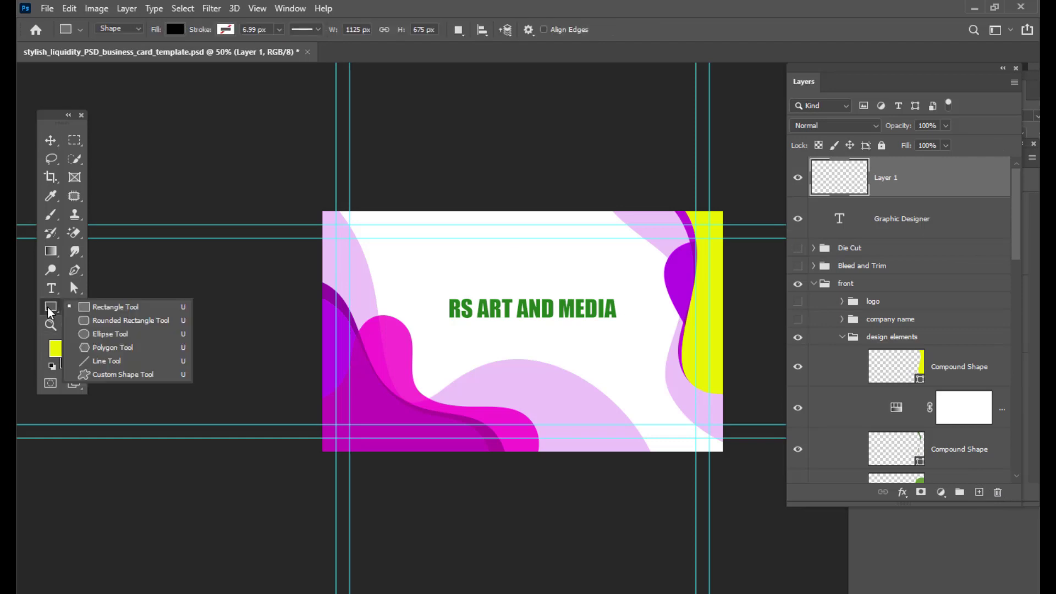
{"action": "left_click", "coordinate": [104, 318]}
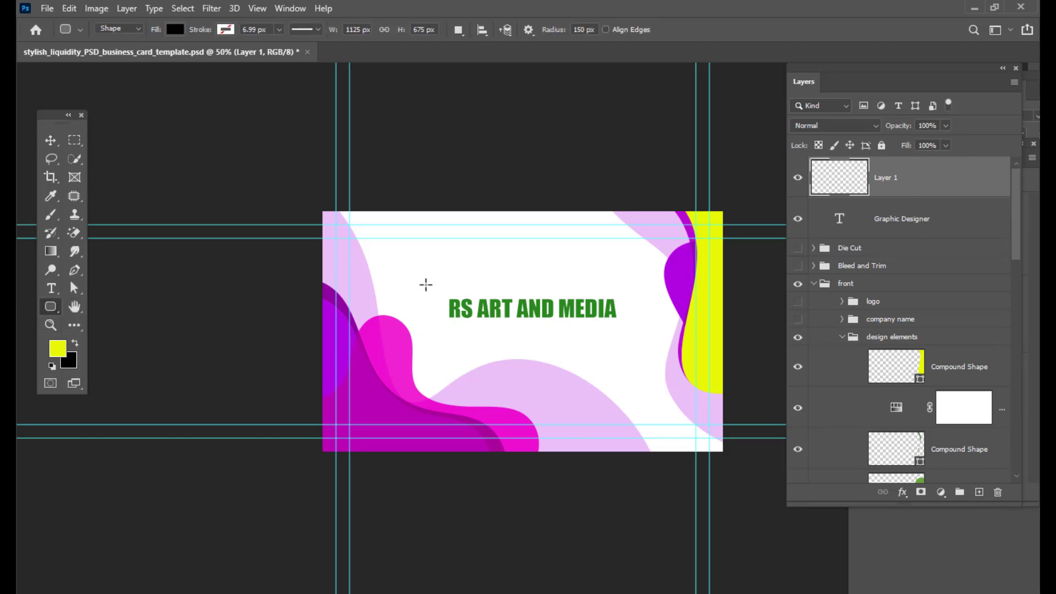
{"action": "left_click_drag", "start_coordinate": [423, 284], "coordinate": [631, 336]}
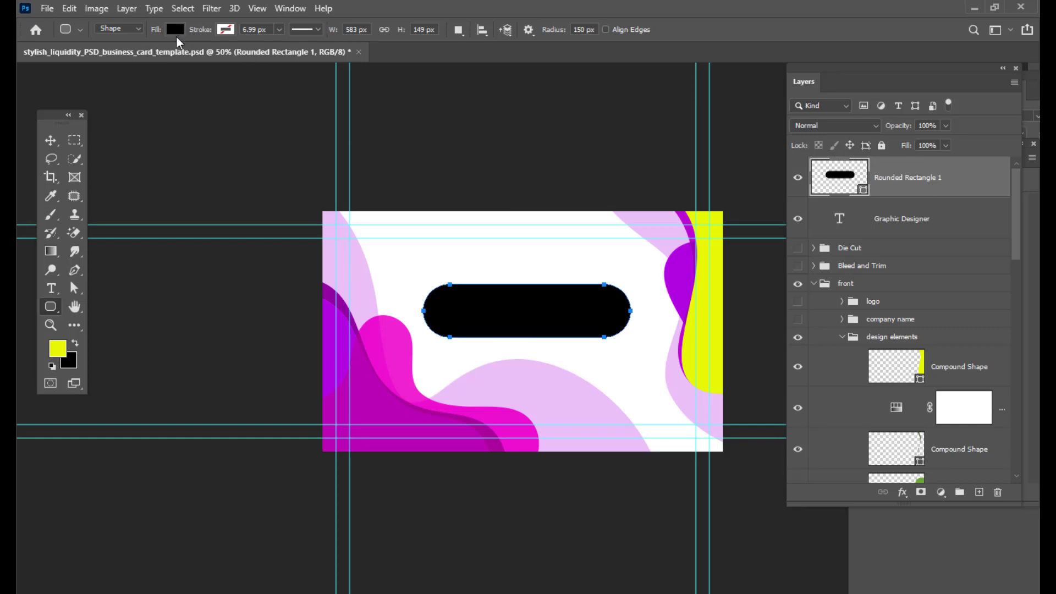
- Remove the rounded rectangle's fill and give it a red stroke
{"action": "left_click", "coordinate": [176, 31]}
{"action": "left_click", "coordinate": [93, 57]}
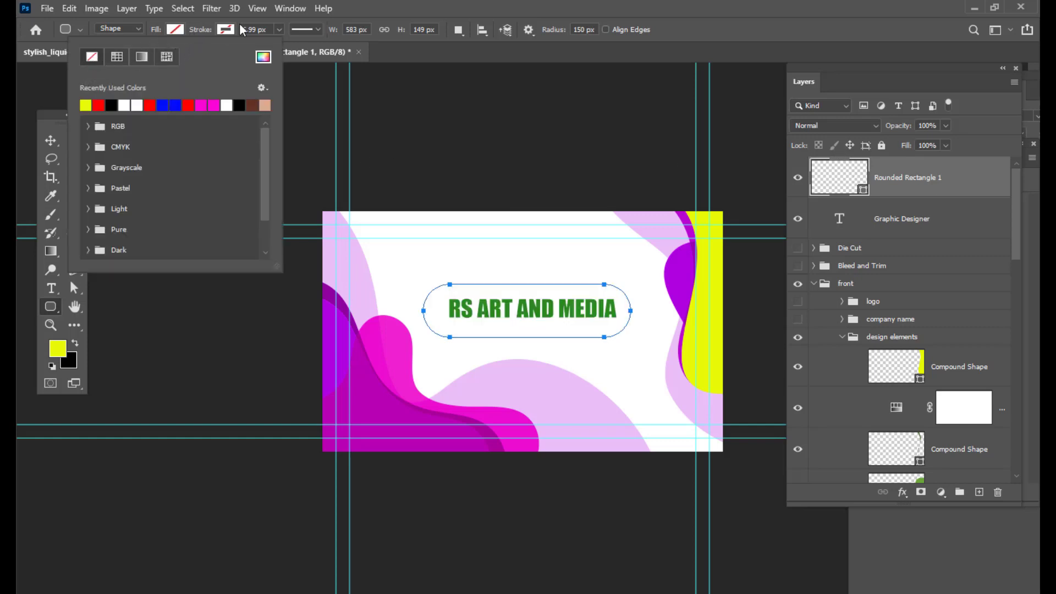
{"action": "left_click", "coordinate": [279, 29]}
{"action": "left_click", "coordinate": [226, 29]}
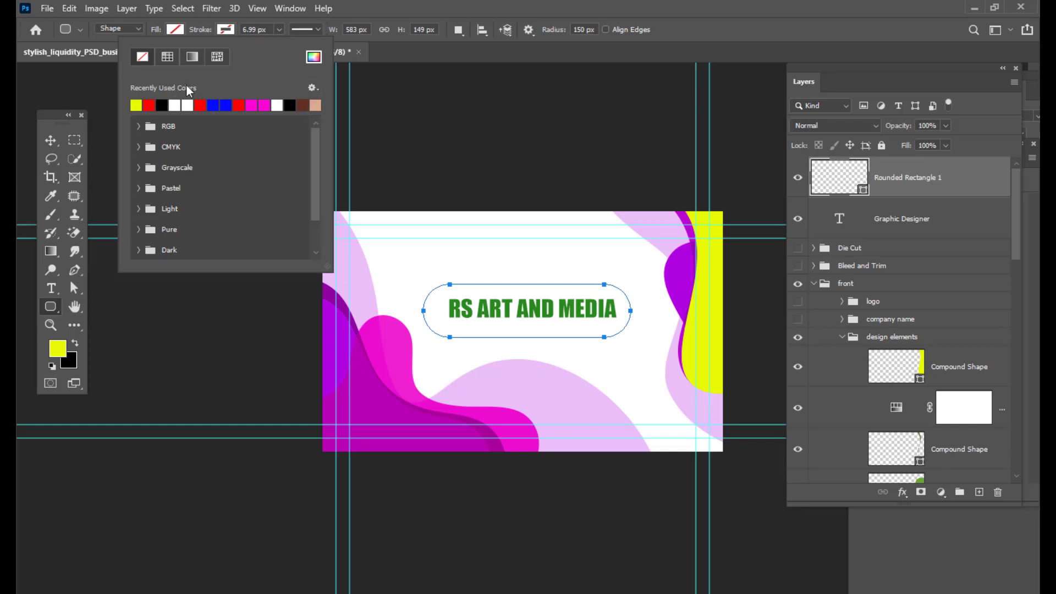
{"action": "left_click", "coordinate": [152, 104]}
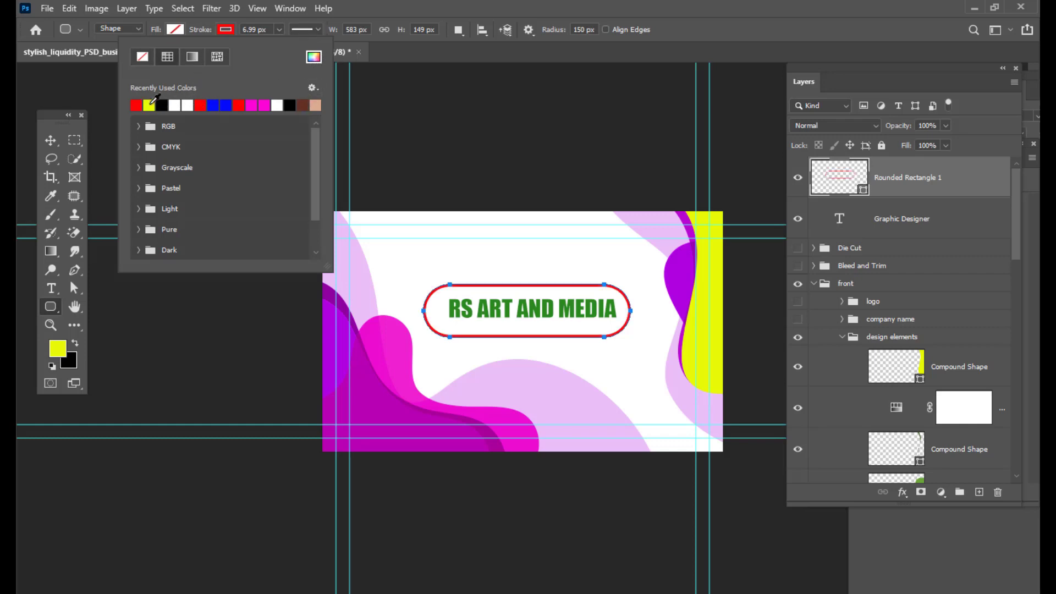
- Thin the rounded rectangle's stroke to 0.37 px
{"action": "left_click", "coordinate": [280, 31]}
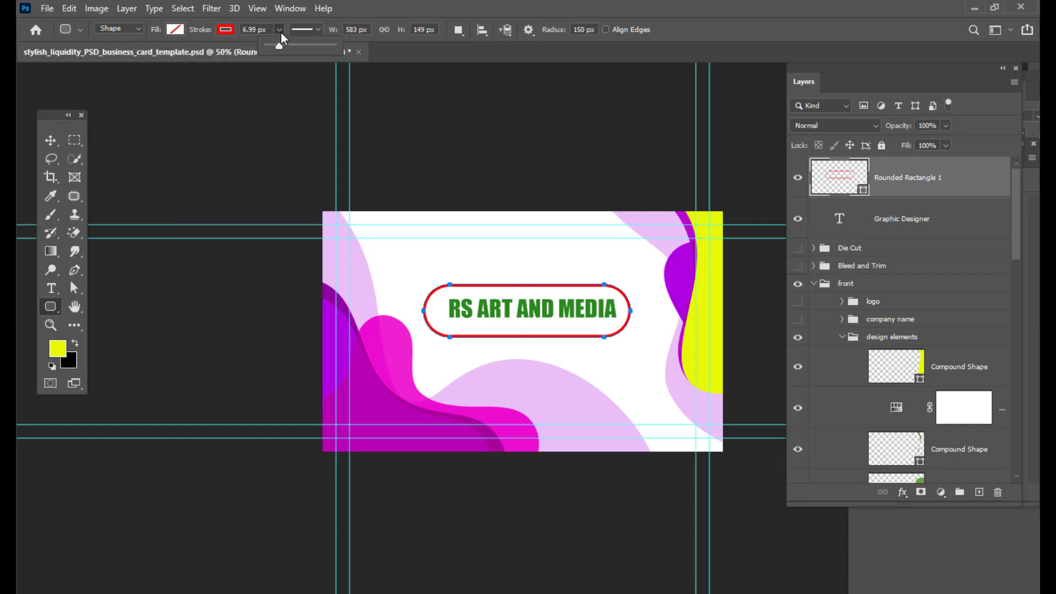
{"action": "left_click_drag", "start_coordinate": [272, 45], "coordinate": [269, 46]}
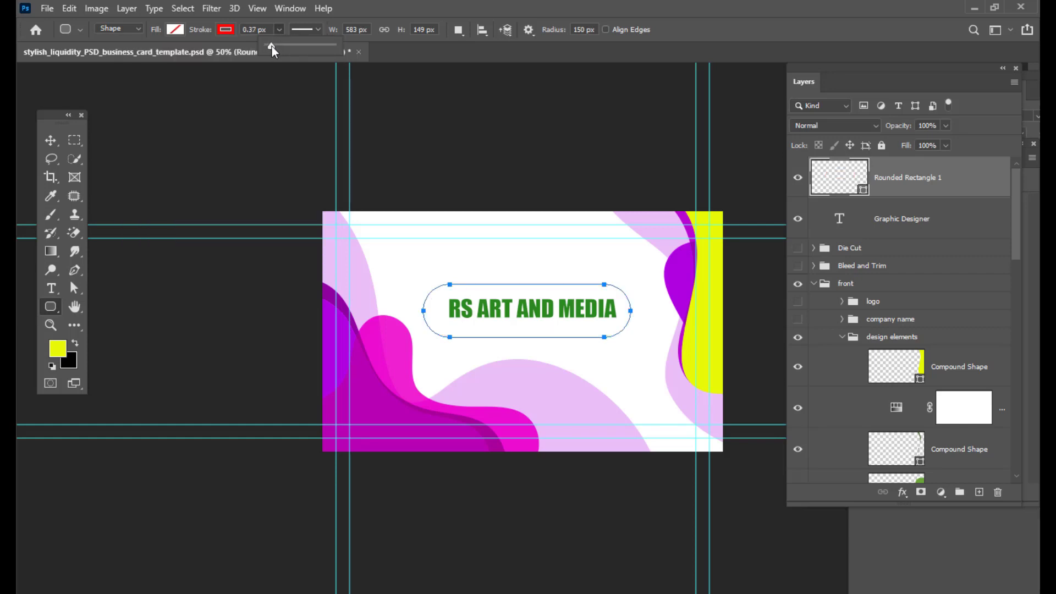
{"action": "left_click", "coordinate": [51, 140]}
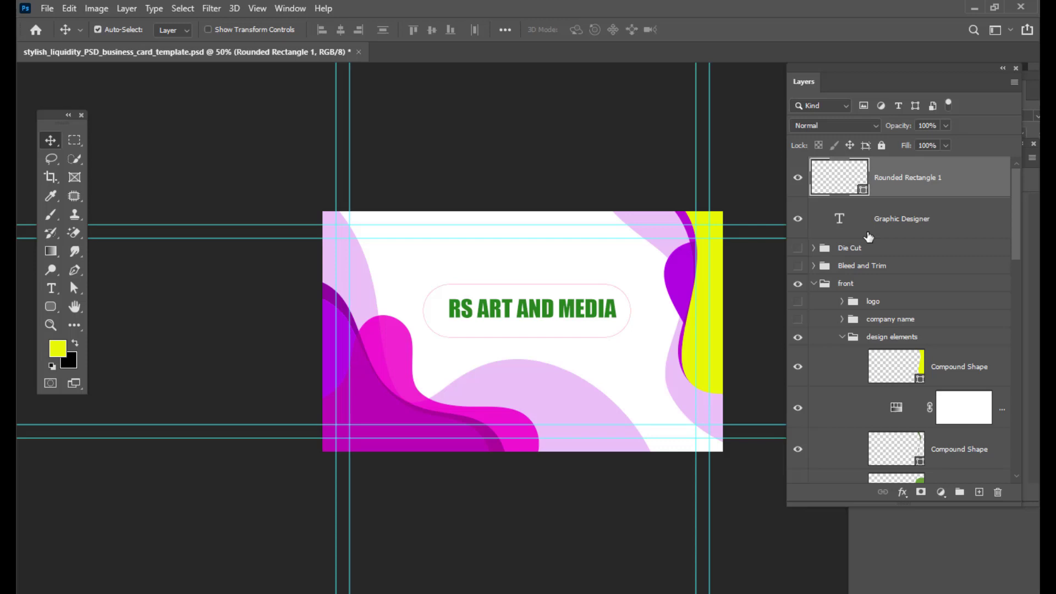
- Start saving a copy on the computer in the Desktop mockups folder, naming it VISITINGCARDBACKSIDE
{"action": "left_click_drag", "start_coordinate": [810, 65], "coordinate": [793, 70]}
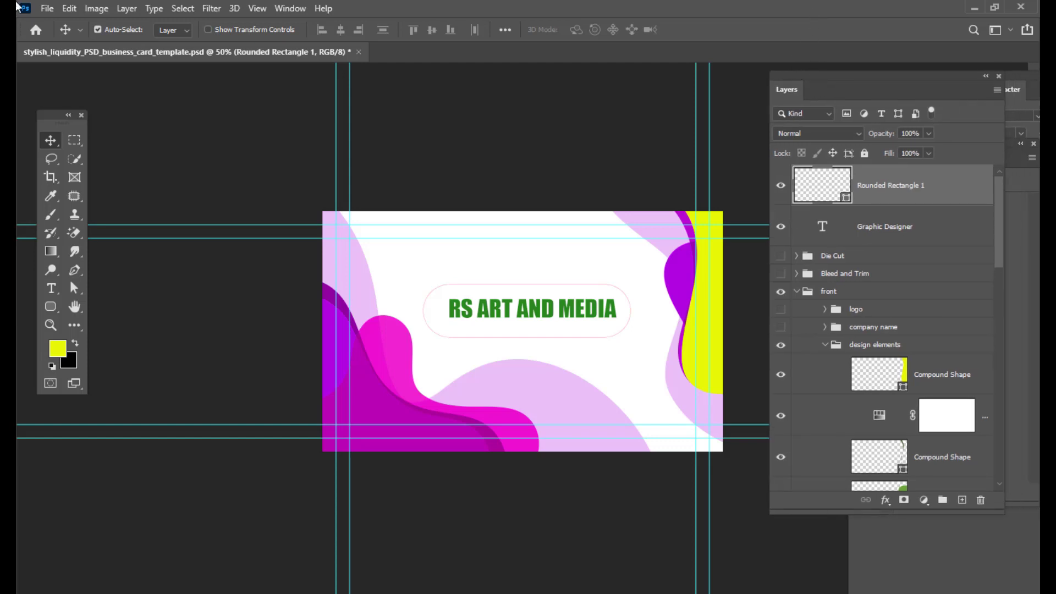
{"action": "left_click", "coordinate": [47, 9]}
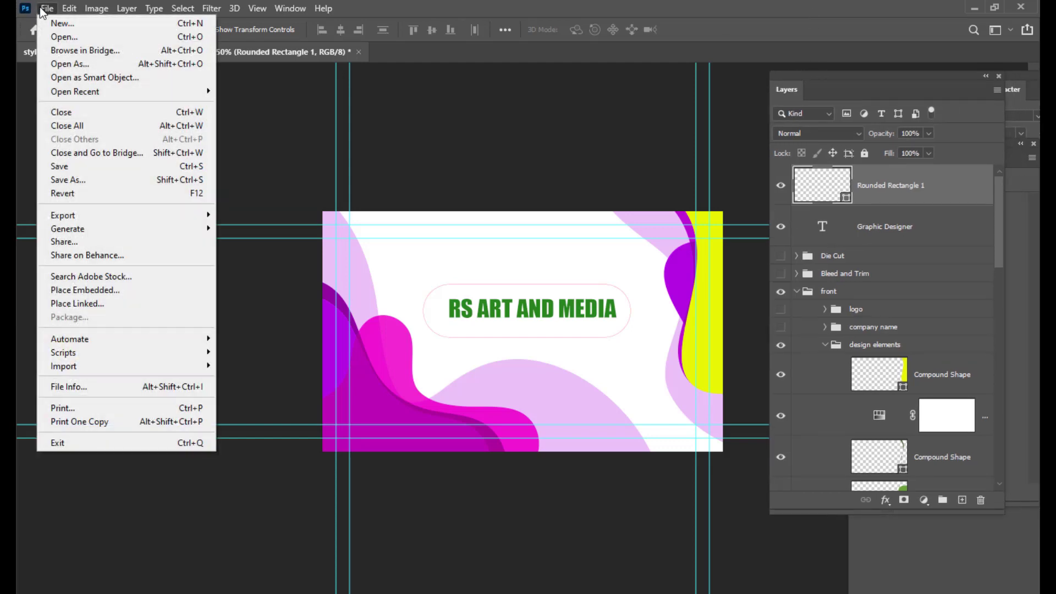
{"action": "left_click", "coordinate": [83, 181]}
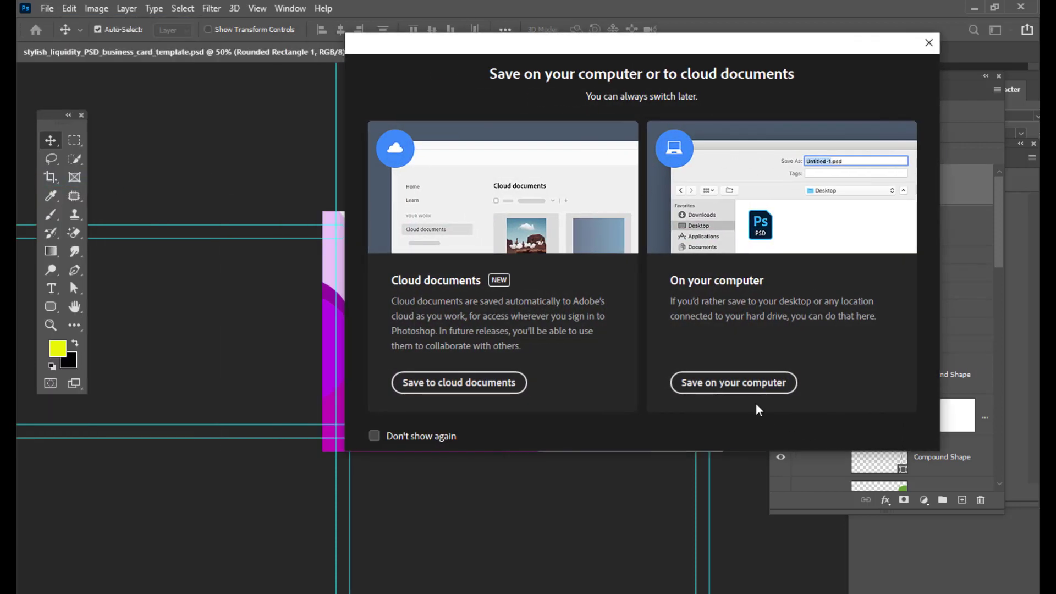
{"action": "left_click", "coordinate": [749, 384]}
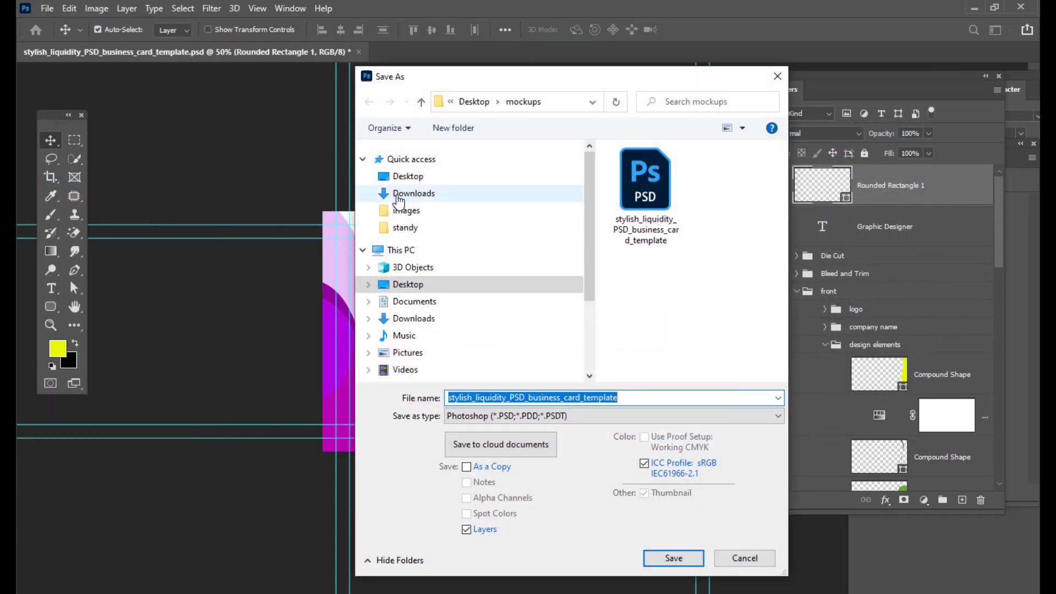
{"action": "left_click", "coordinate": [406, 176]}
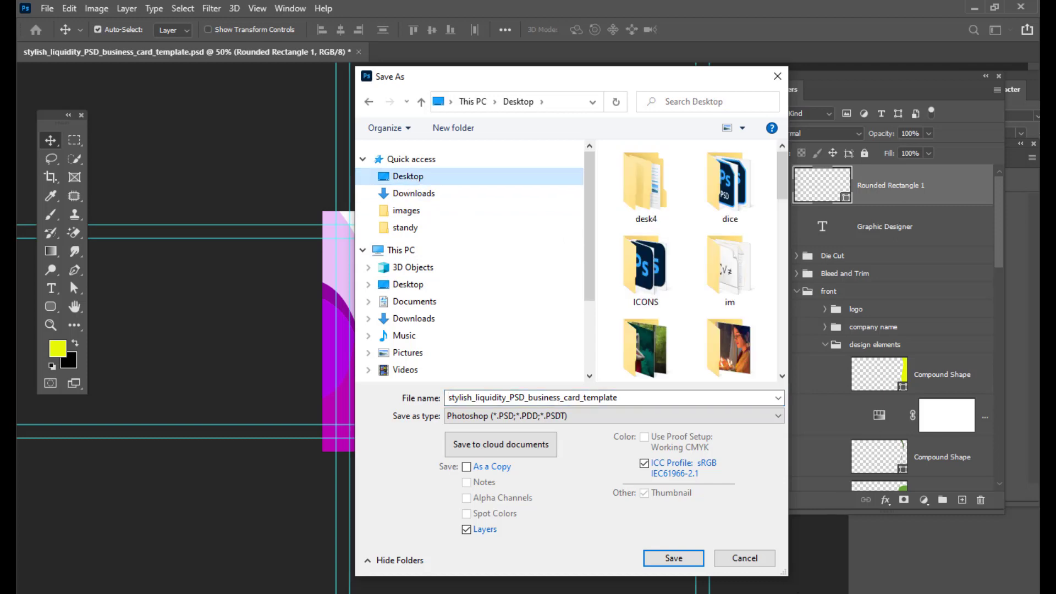
{"action": "left_click_drag", "start_coordinate": [783, 572], "coordinate": [1034, 577]}
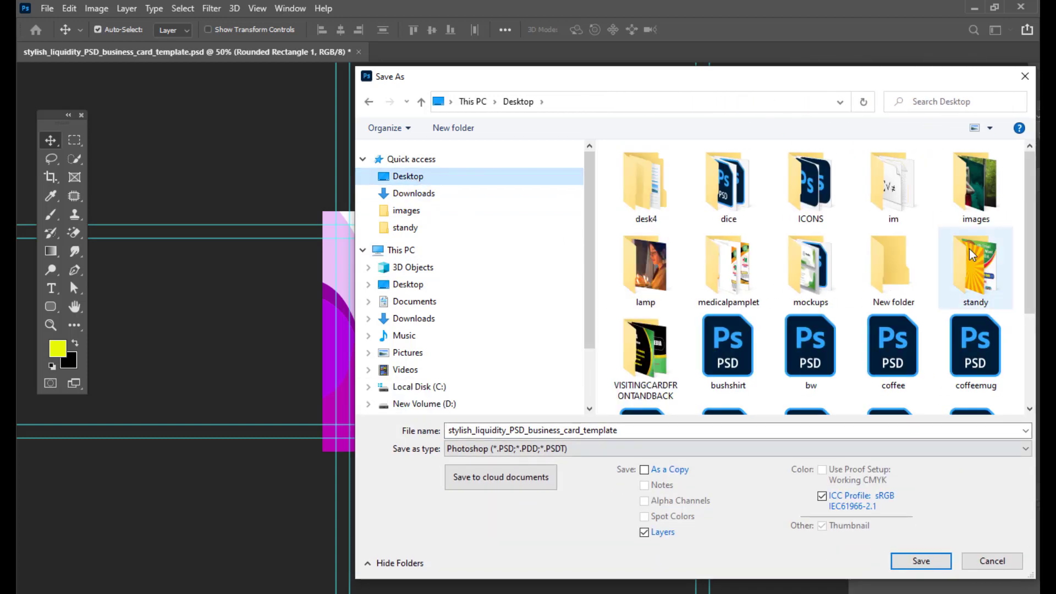
{"action": "double_click", "coordinate": [830, 261]}
{"action": "double_click", "coordinate": [630, 429]}
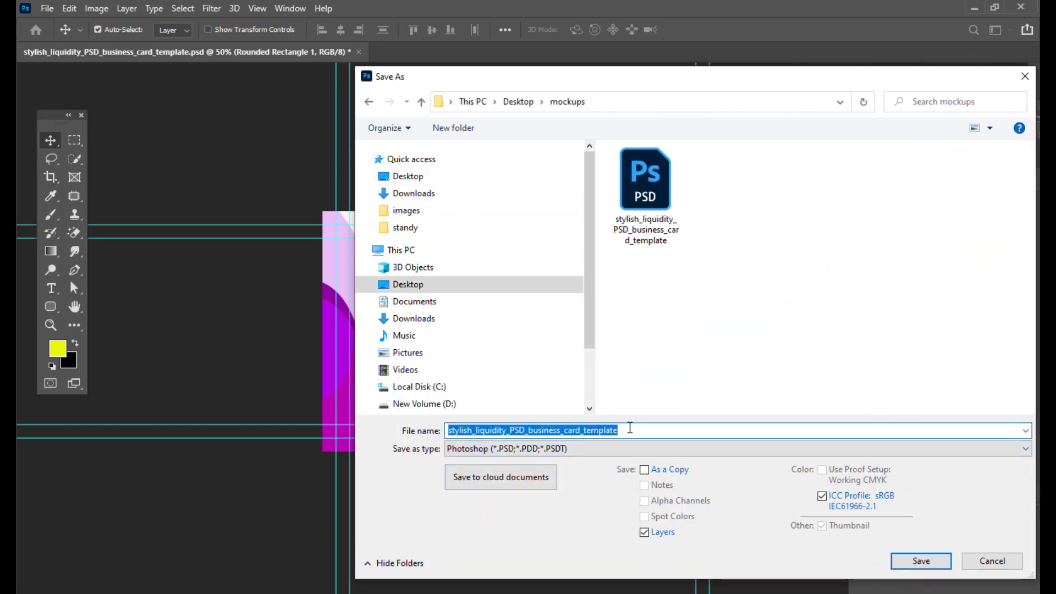
{"action": "key", "text": "BackSpace"}
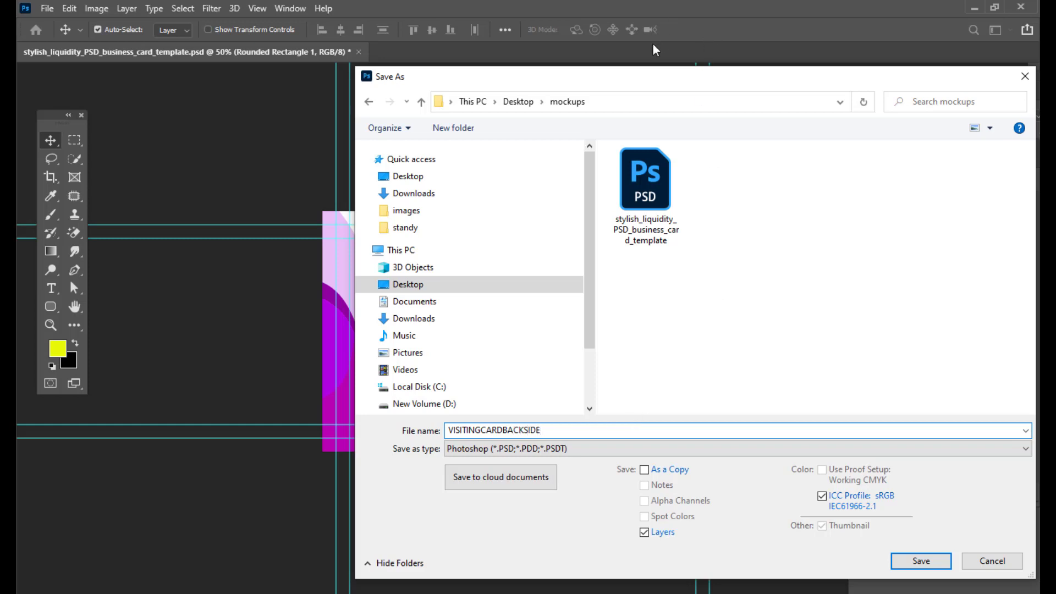
- Choose JPEG as the save format for the file
{"action": "left_click_drag", "start_coordinate": [654, 71], "coordinate": [692, 14]}
{"action": "left_click", "coordinate": [580, 390]}
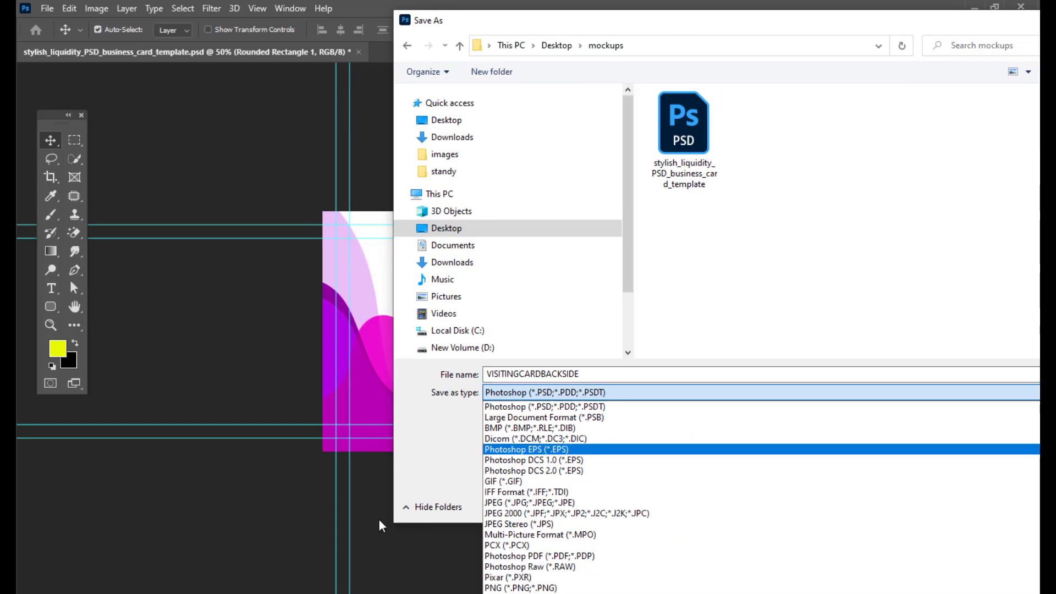
{"action": "left_click", "coordinate": [132, 474]}
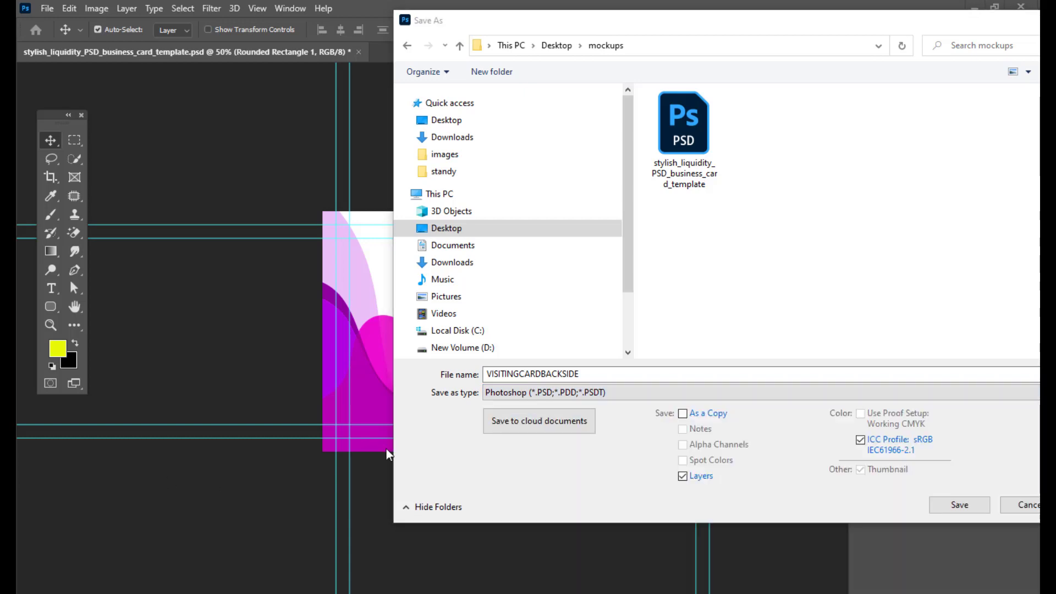
{"action": "left_click", "coordinate": [589, 390]}
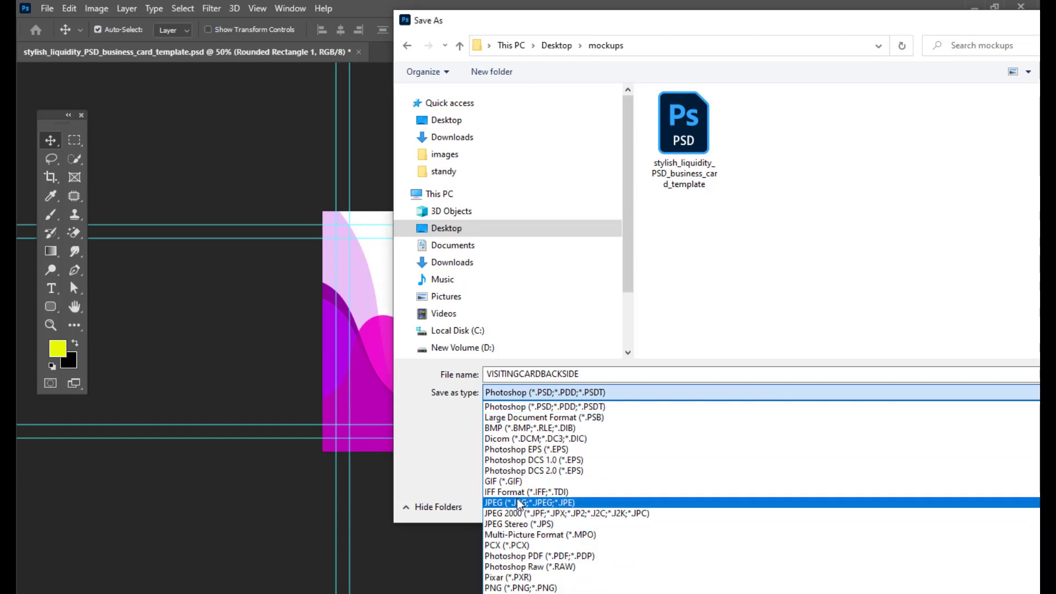
{"action": "left_click", "coordinate": [522, 499]}
- Save the JPEG with a higher quality setting
{"action": "left_click_drag", "start_coordinate": [689, 32], "coordinate": [597, 24]}
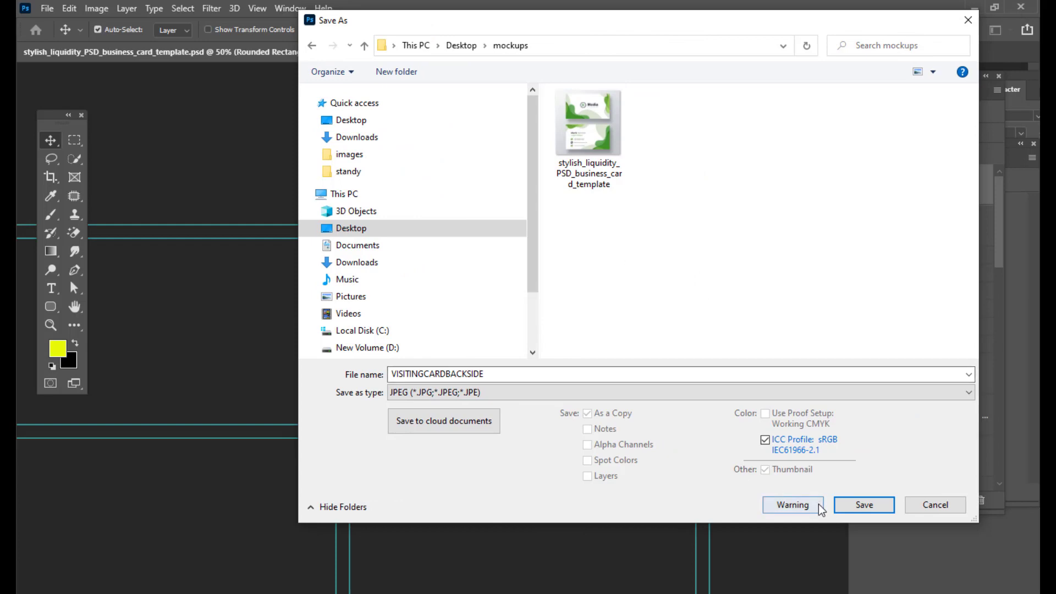
{"action": "left_click", "coordinate": [860, 510]}
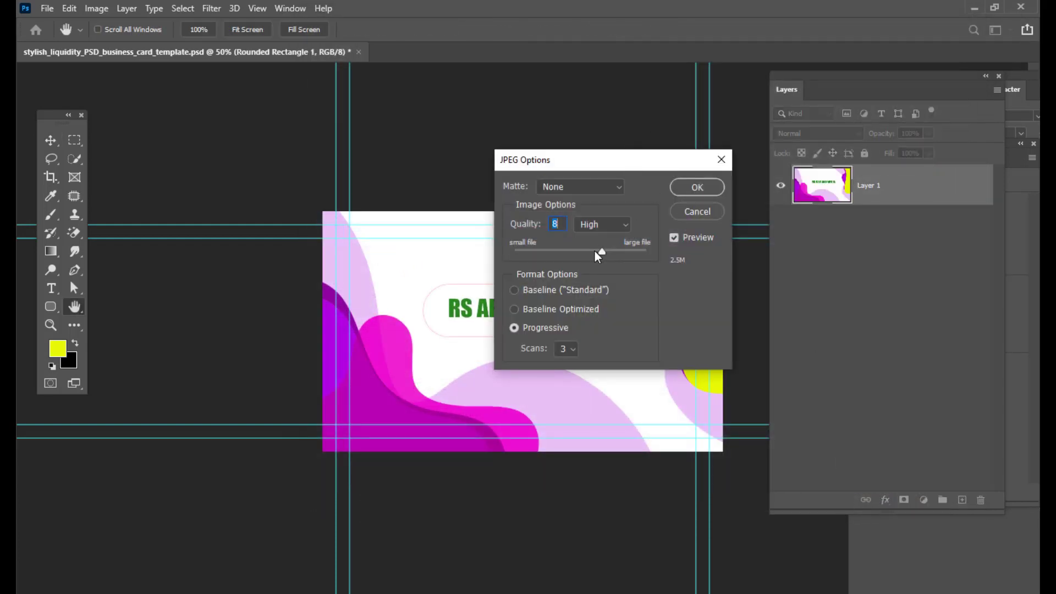
{"action": "left_click_drag", "start_coordinate": [595, 253], "coordinate": [693, 263]}
{"action": "left_click", "coordinate": [682, 188]}
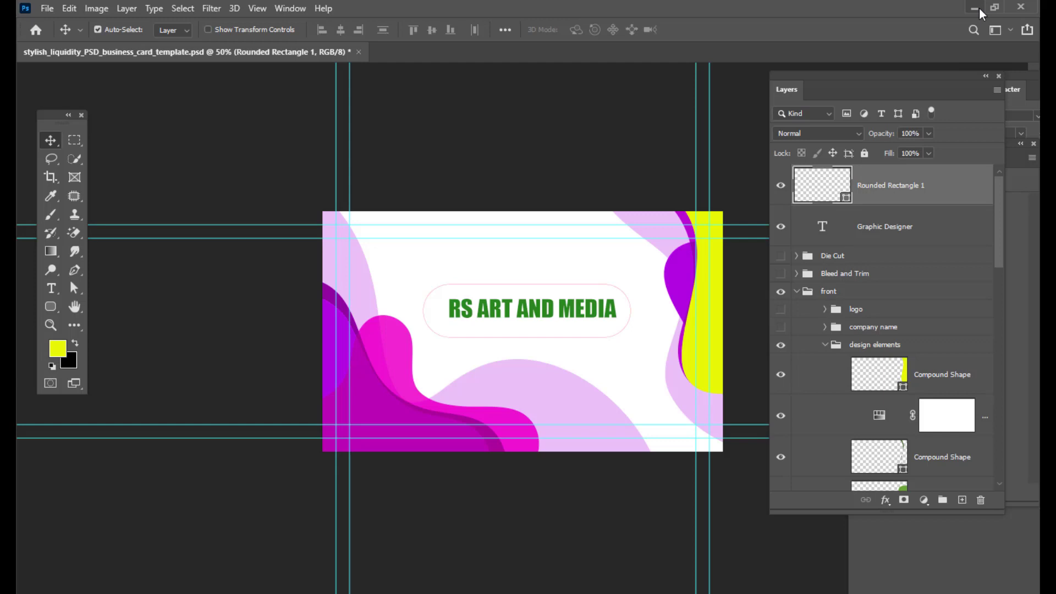
- Hide the front group, the rounded rectangle and the company name layers to reveal the card's back side
{"action": "left_click", "coordinate": [780, 292]}
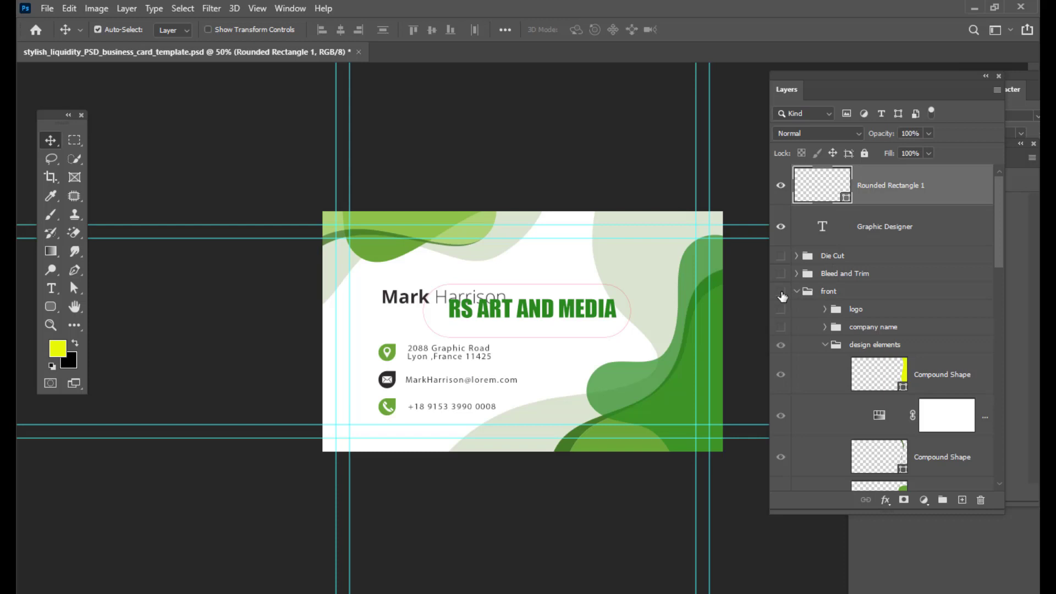
{"action": "left_click", "coordinate": [780, 186]}
{"action": "left_click", "coordinate": [781, 227]}
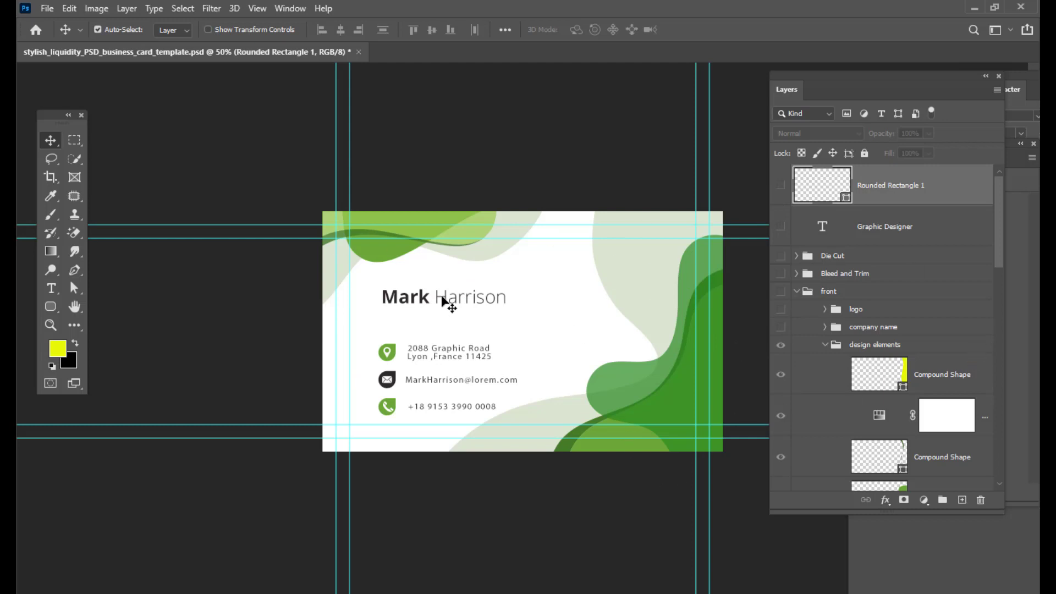
- Replace the designer name text on the back side with the owner's name
{"action": "right_click", "coordinate": [397, 297]}
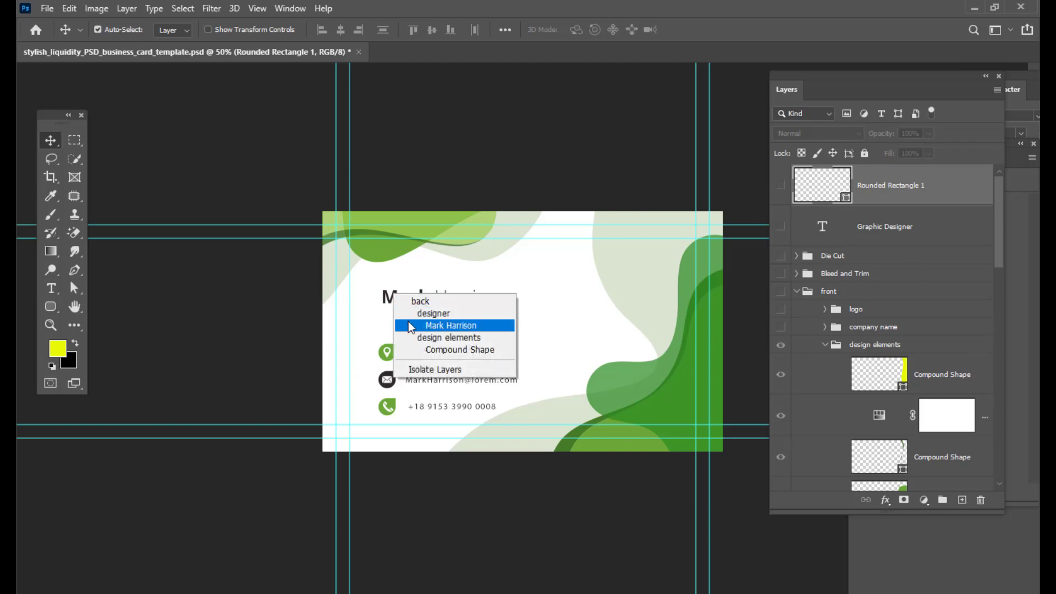
{"action": "left_click", "coordinate": [429, 325]}
{"action": "double_click", "coordinate": [880, 469]}
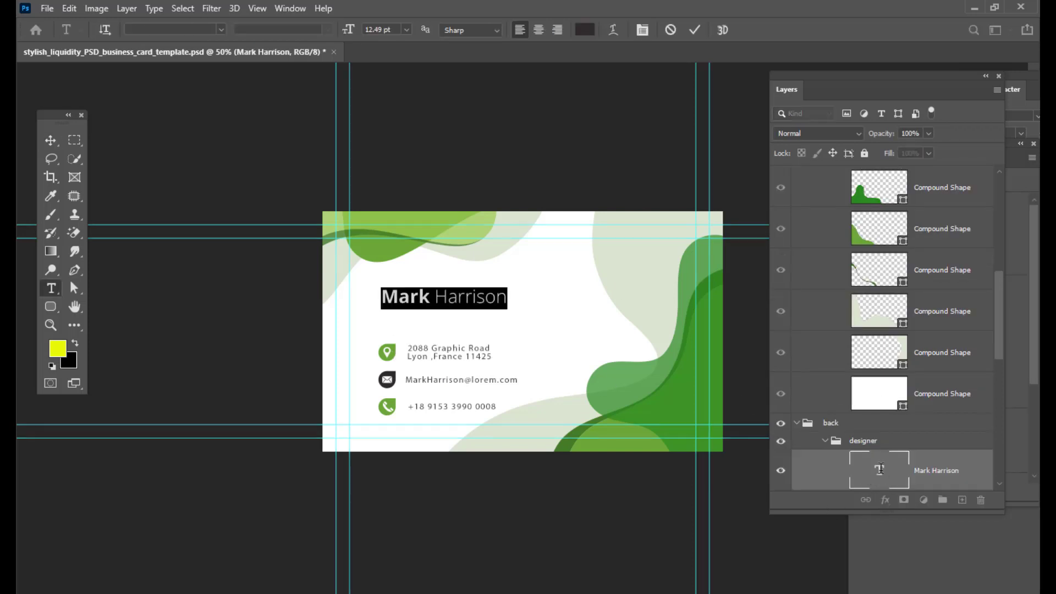
{"action": "key", "text": "BackSpace"}
{"action": "type", "text": "R"}
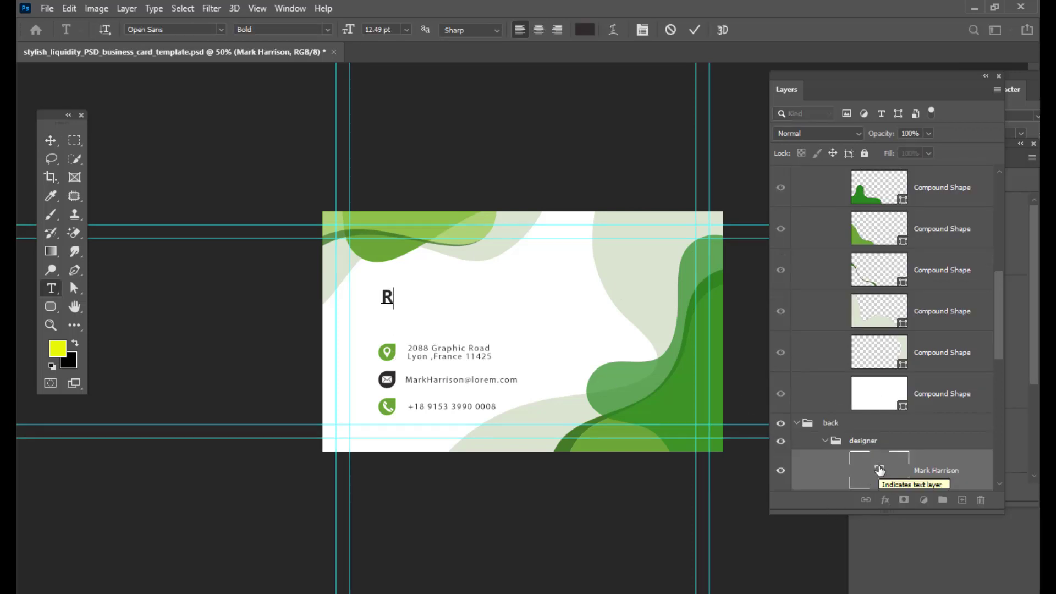
{"action": "type", "text": "S RAO"}
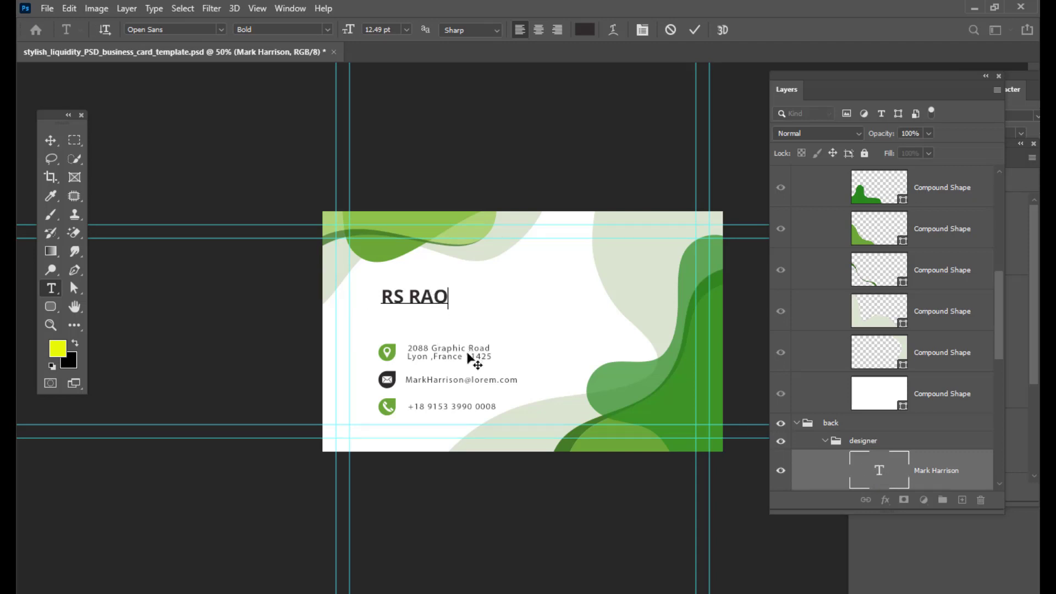
{"action": "left_click", "coordinate": [55, 139]}
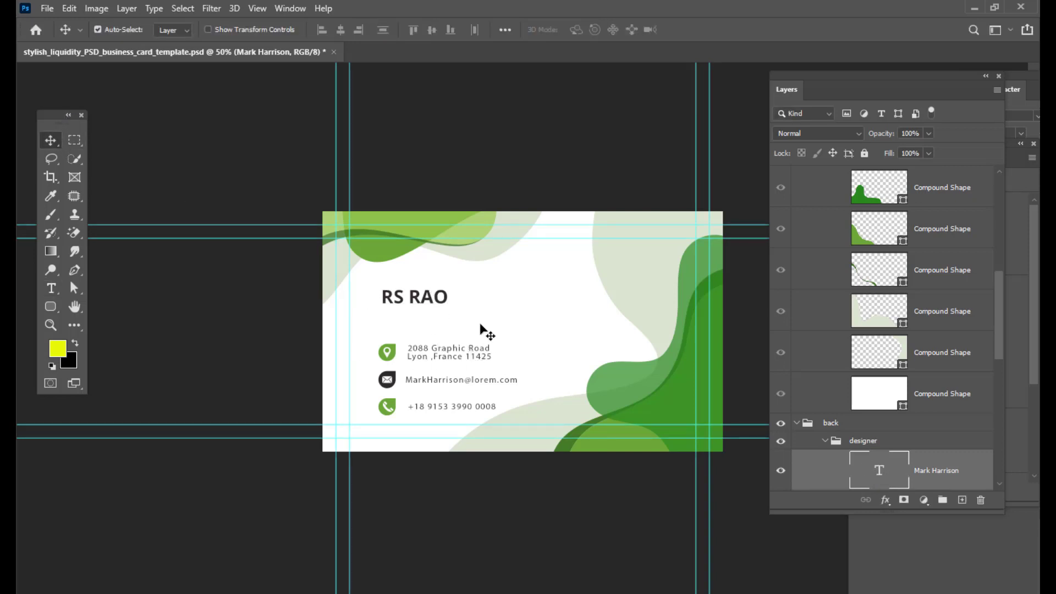
{"action": "right_click", "coordinate": [458, 357]}
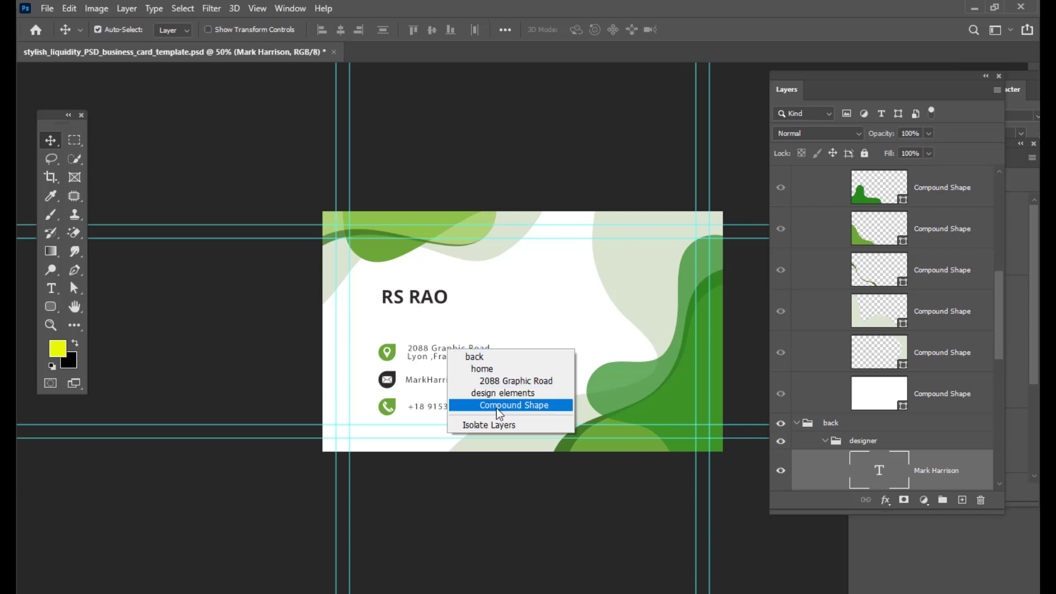
{"action": "left_click", "coordinate": [504, 380]}
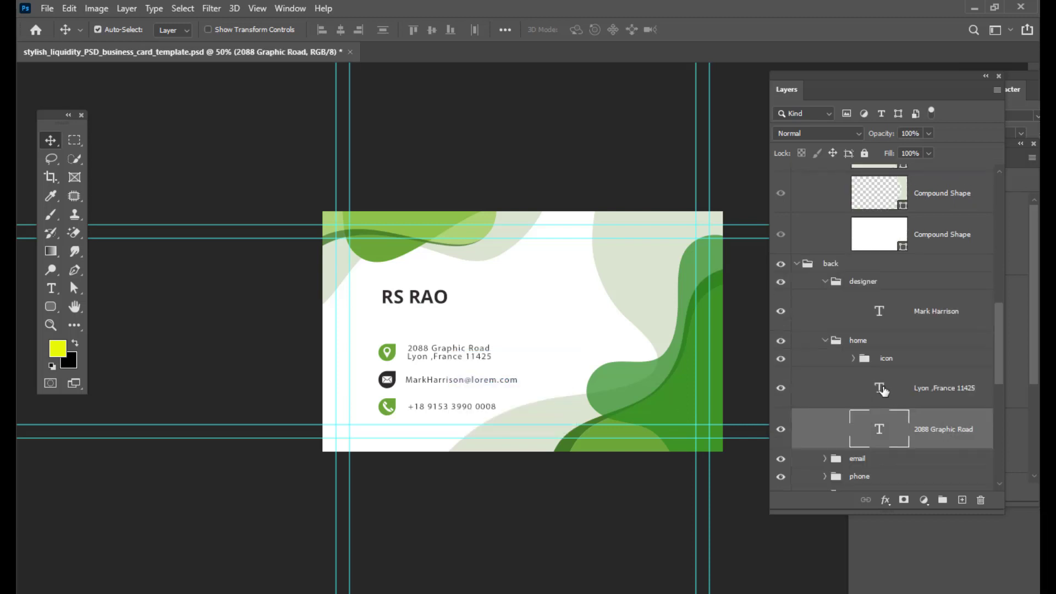
{"action": "double_click", "coordinate": [879, 429]}
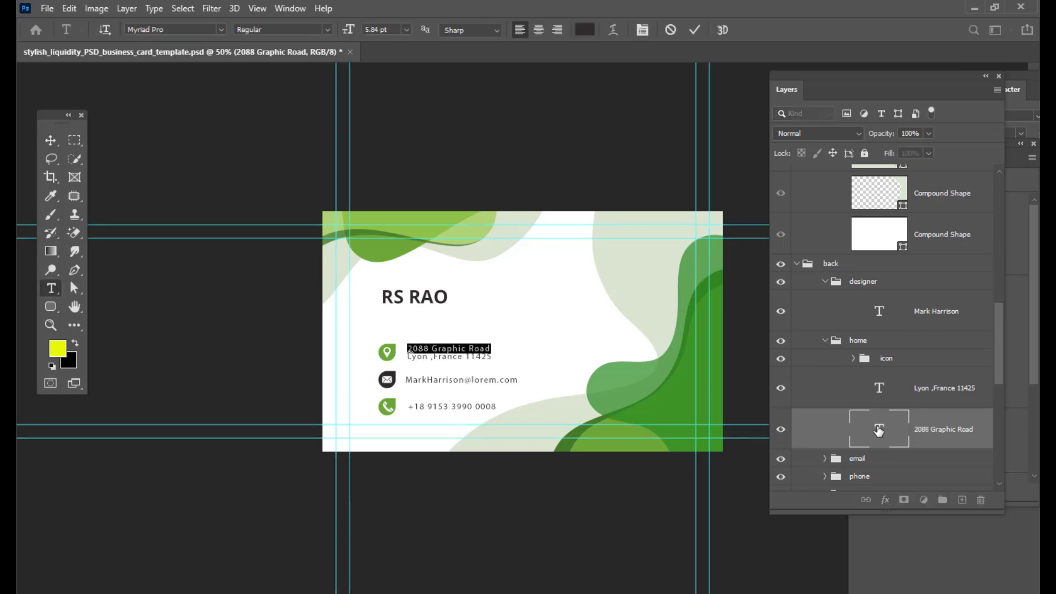
{"action": "key", "text": "BackSpace"}
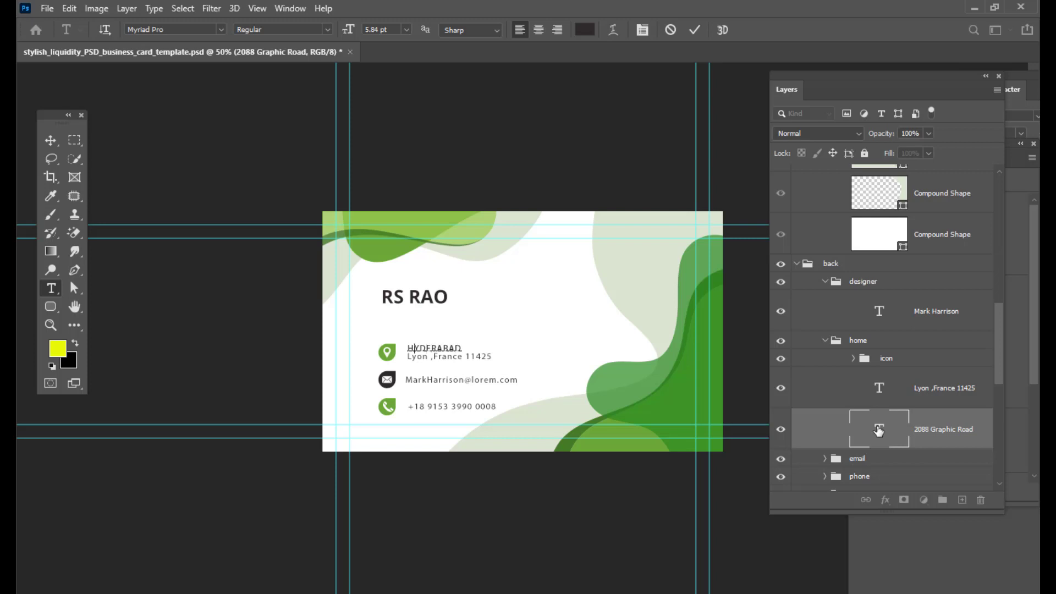
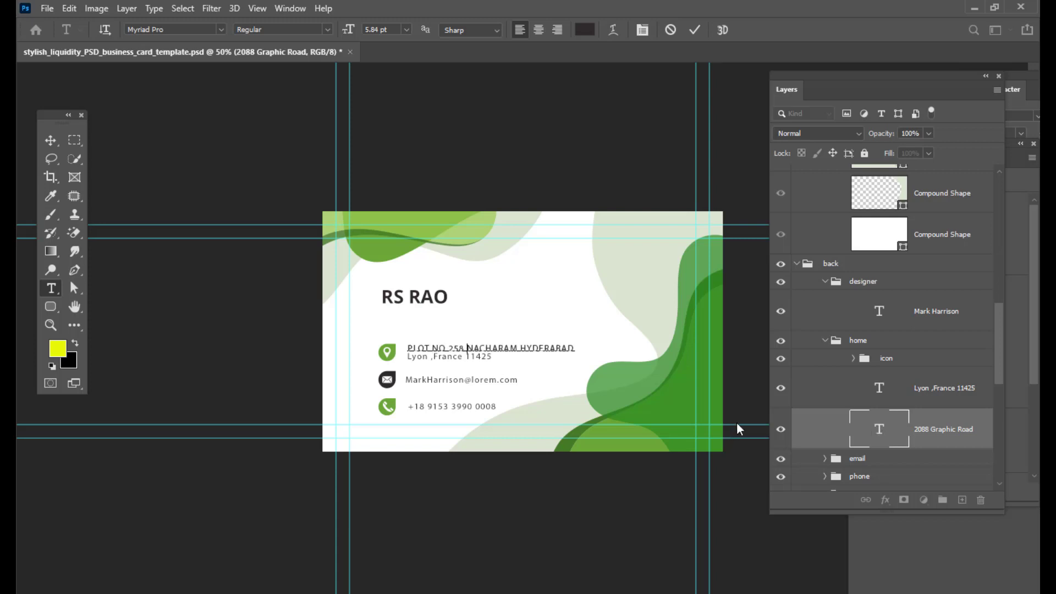
- Commit the address text and hide the second address line layer Lyon ,France 11425
{"action": "scroll", "coordinate": [919, 411], "scroll_direction": "down", "scroll_amount": 2}
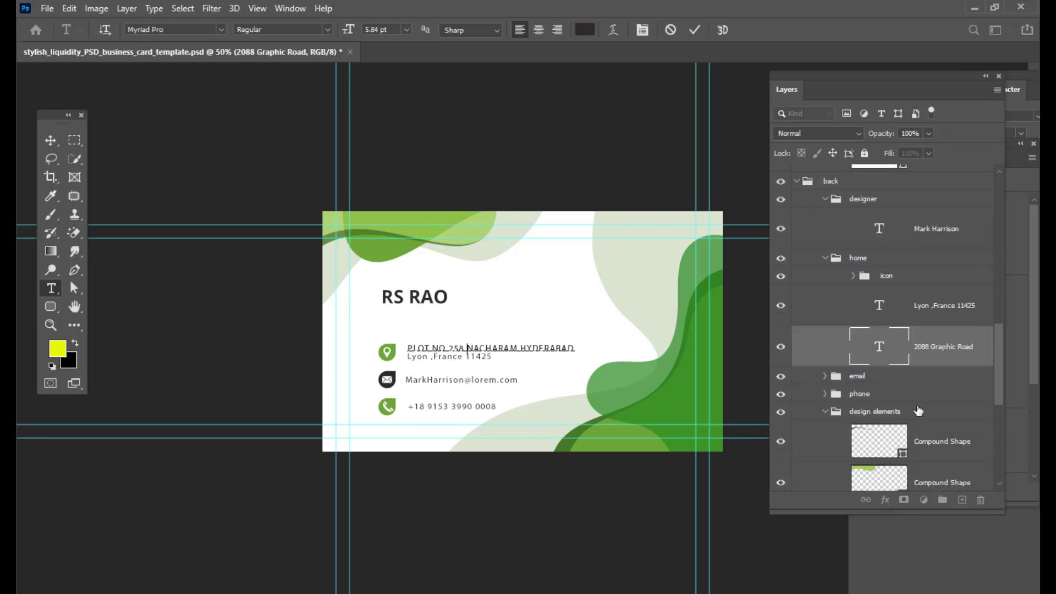
{"action": "left_click", "coordinate": [494, 350]}
{"action": "left_click", "coordinate": [783, 307]}
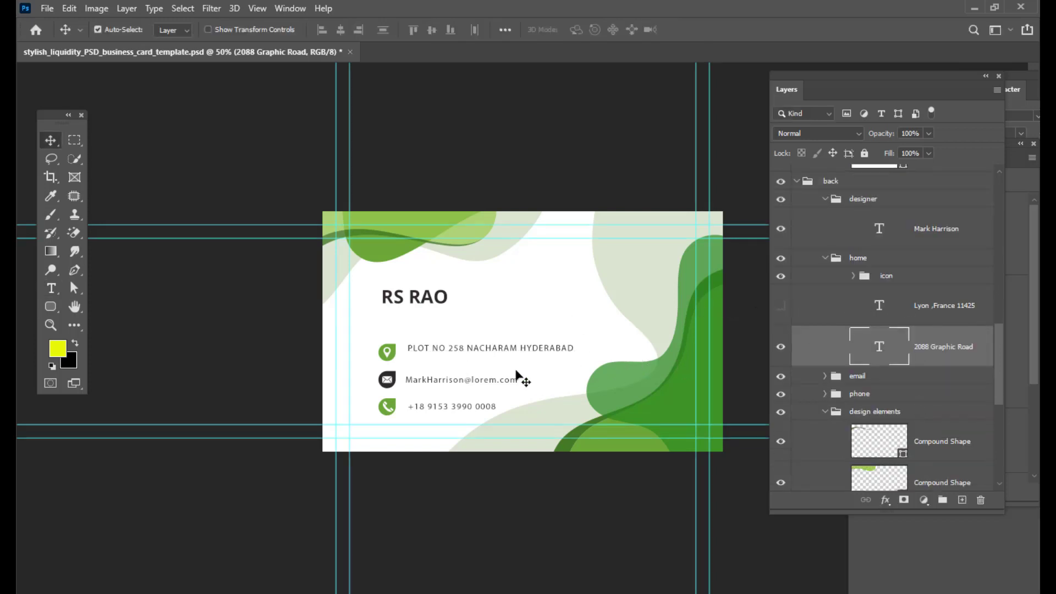
- Break the address onto two lines after PLOT NO 258, removing the leading space of the second line
{"action": "double_click", "coordinate": [879, 346]}
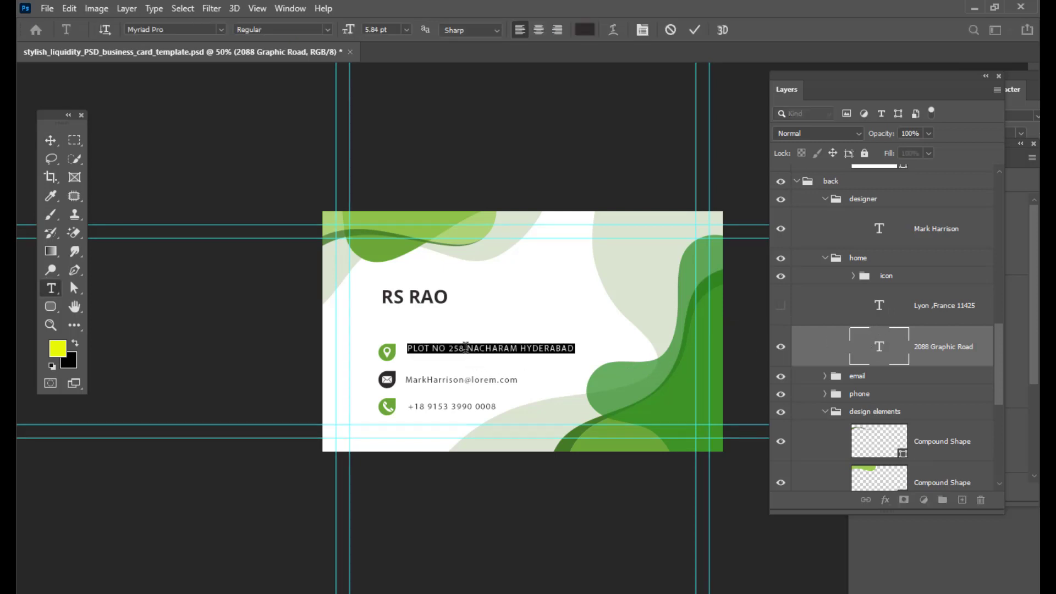
{"action": "left_click", "coordinate": [466, 351]}
{"action": "key", "text": "Return"}
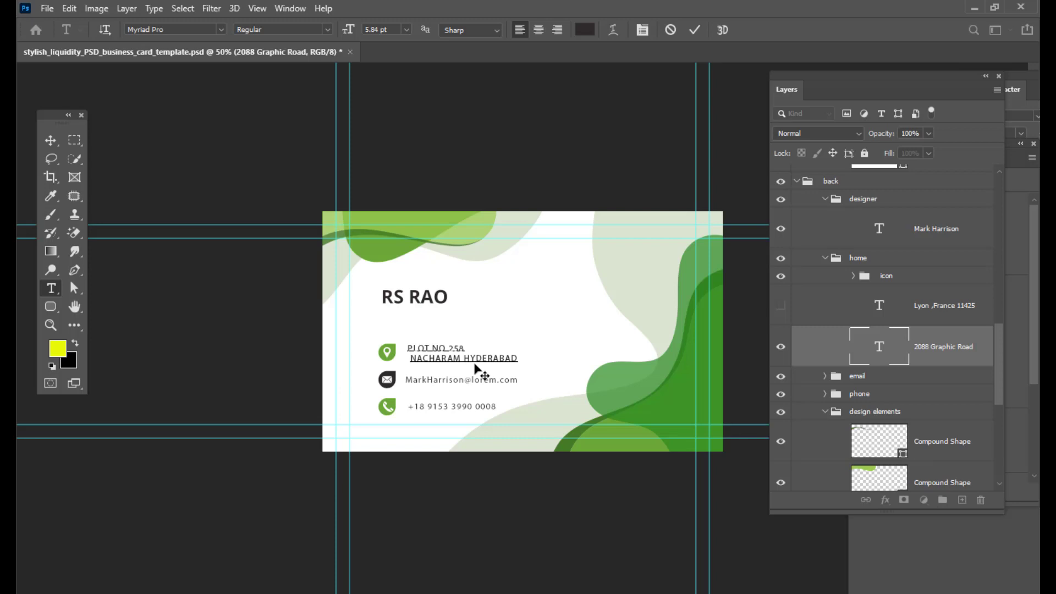
{"action": "key", "text": "BackSpace"}
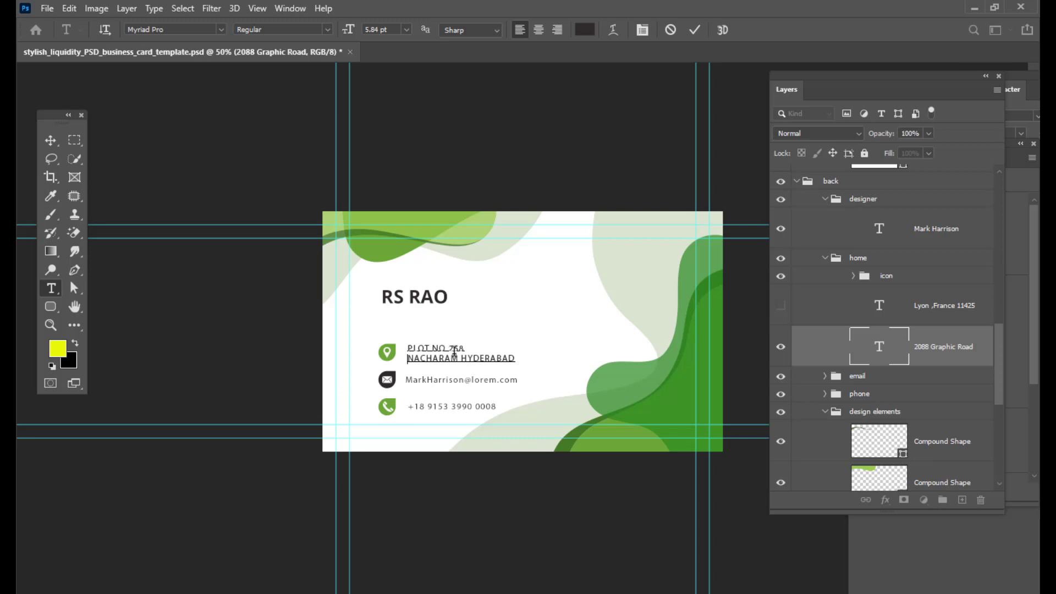
{"action": "right_click", "coordinate": [430, 381]}
{"action": "left_click", "coordinate": [413, 380]}
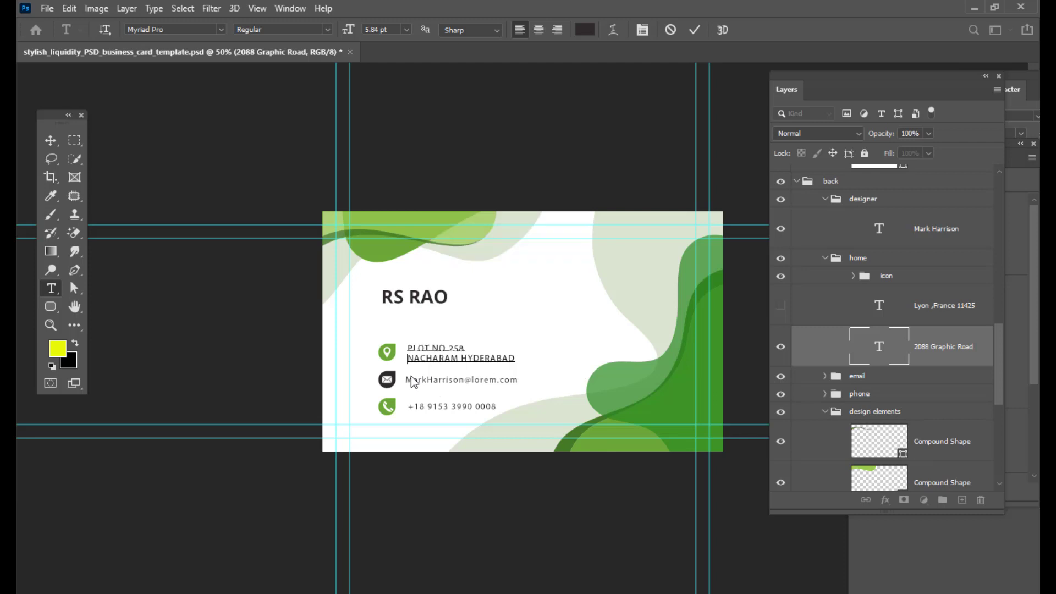
{"action": "right_click", "coordinate": [448, 384]}
{"action": "left_click", "coordinate": [49, 143]}
{"action": "right_click", "coordinate": [466, 384]}
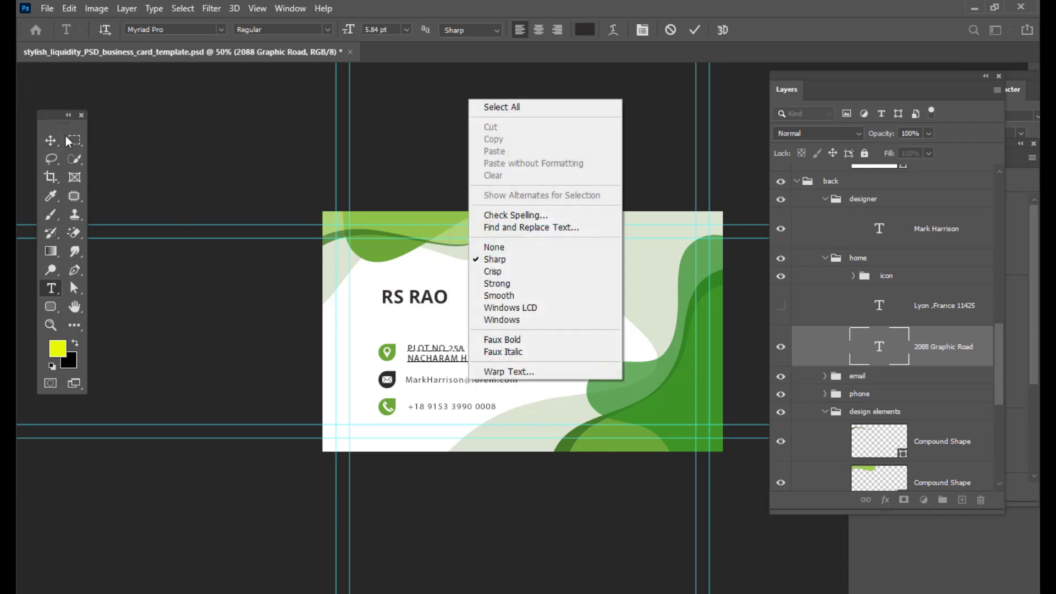
{"action": "left_click", "coordinate": [48, 142]}
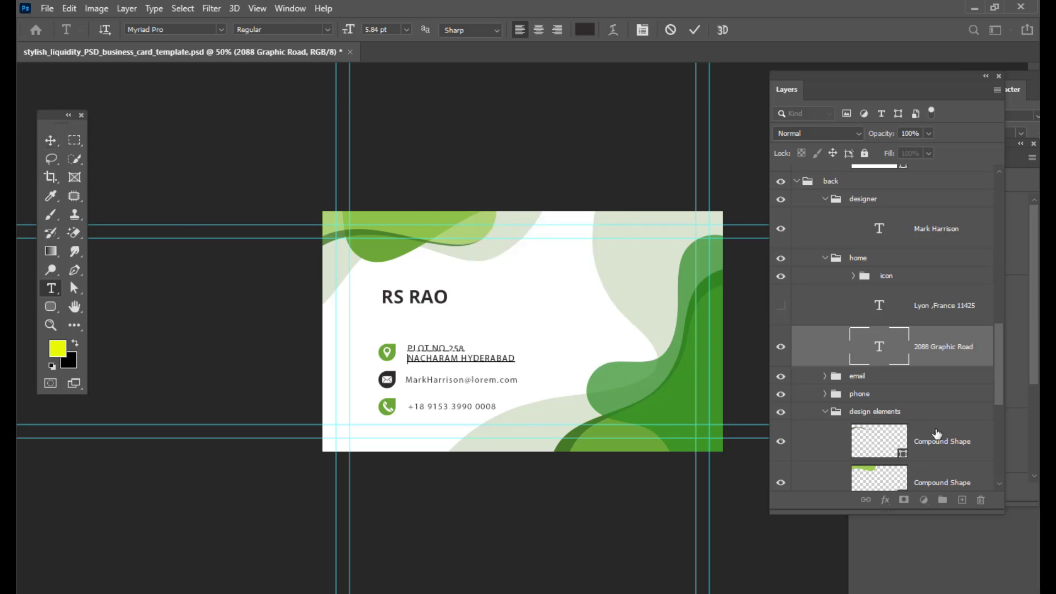
{"action": "scroll", "coordinate": [955, 440], "scroll_direction": "down", "scroll_amount": 3}
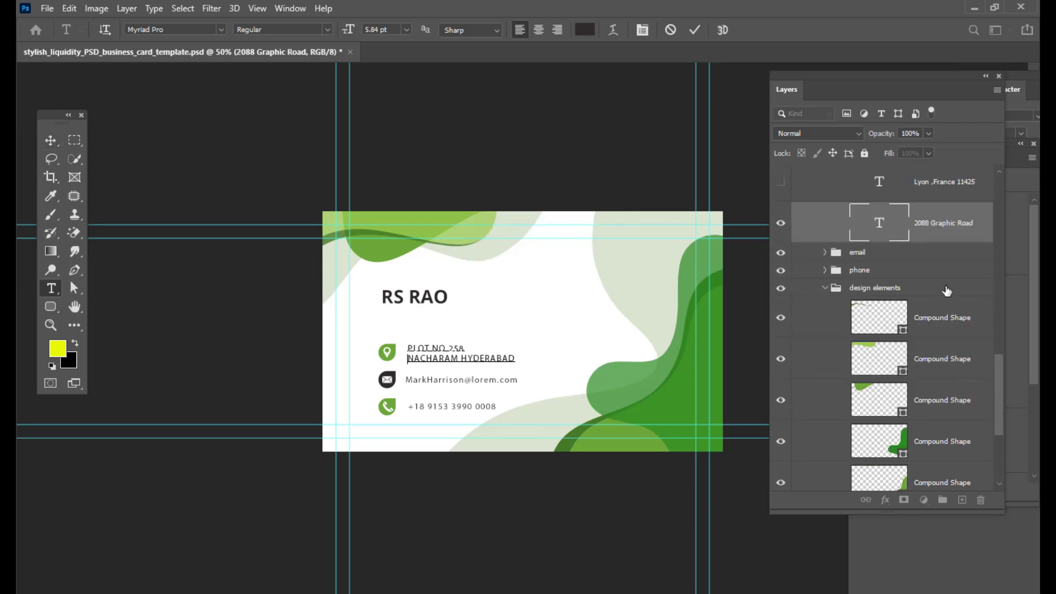
- Expand the email group and replace the sample email text with the company's e-mail address
{"action": "left_click", "coordinate": [926, 294]}
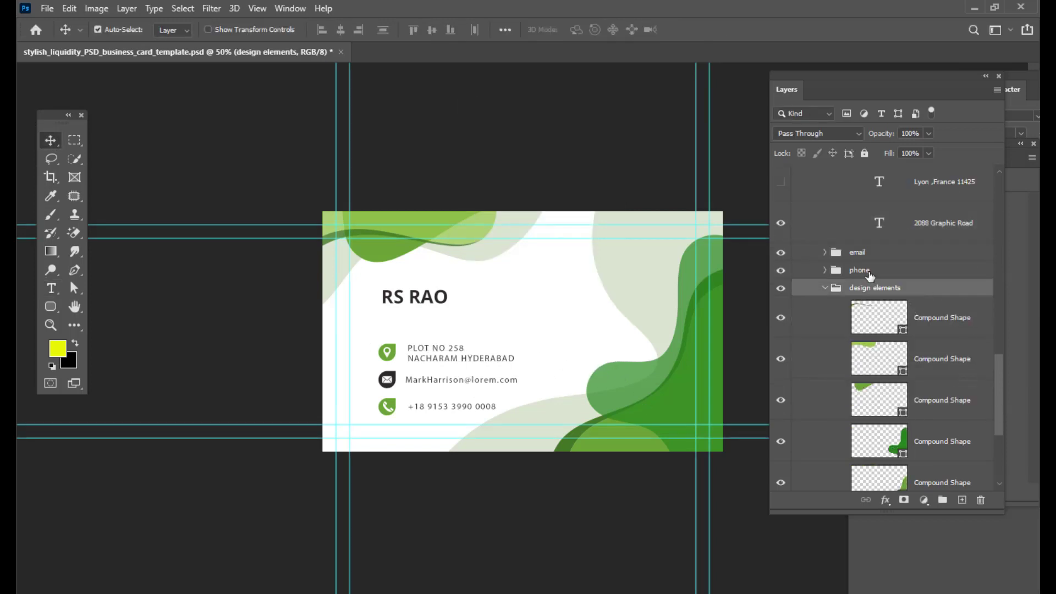
{"action": "left_click", "coordinate": [824, 253]}
{"action": "double_click", "coordinate": [883, 302]}
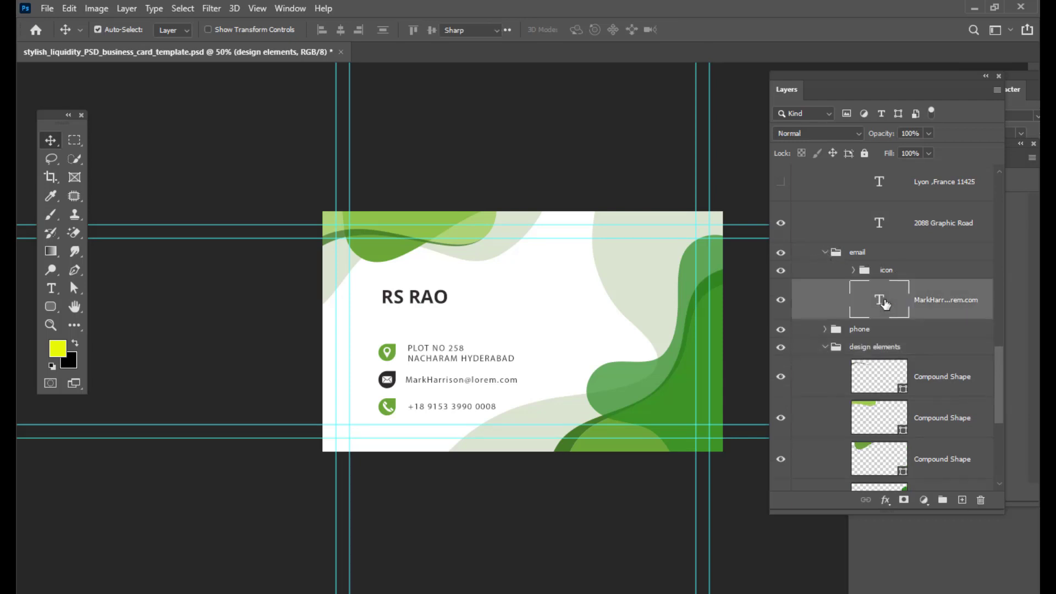
{"action": "key", "text": "BackSpace"}
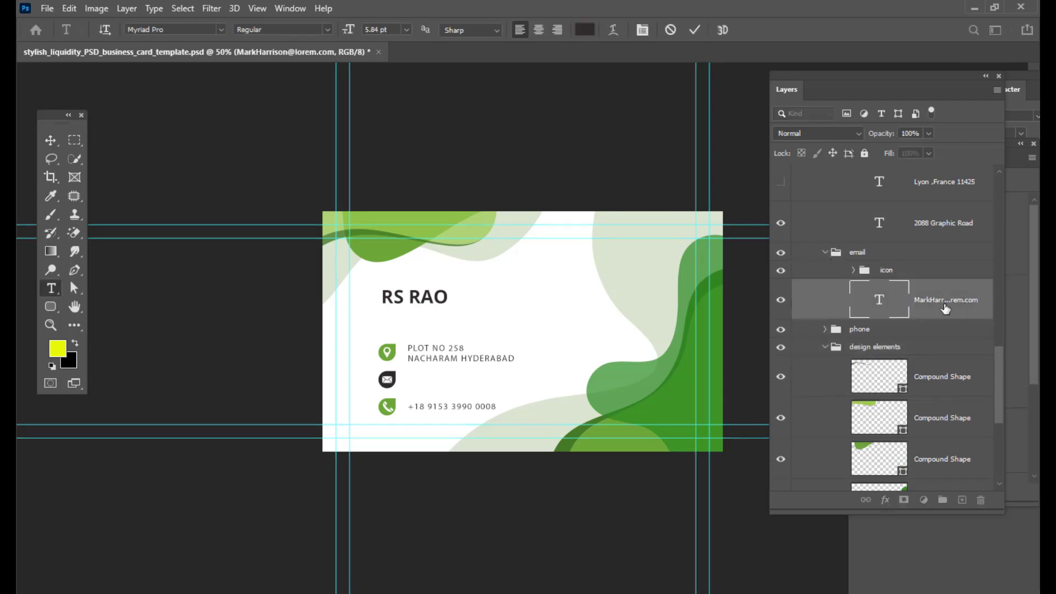
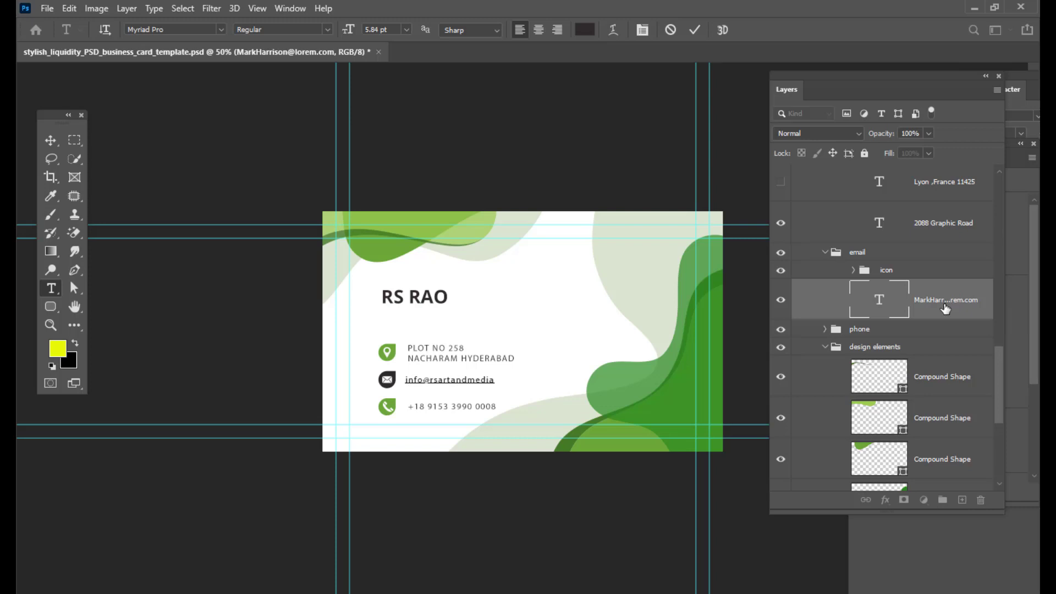
{"action": "left_click", "coordinate": [50, 140]}
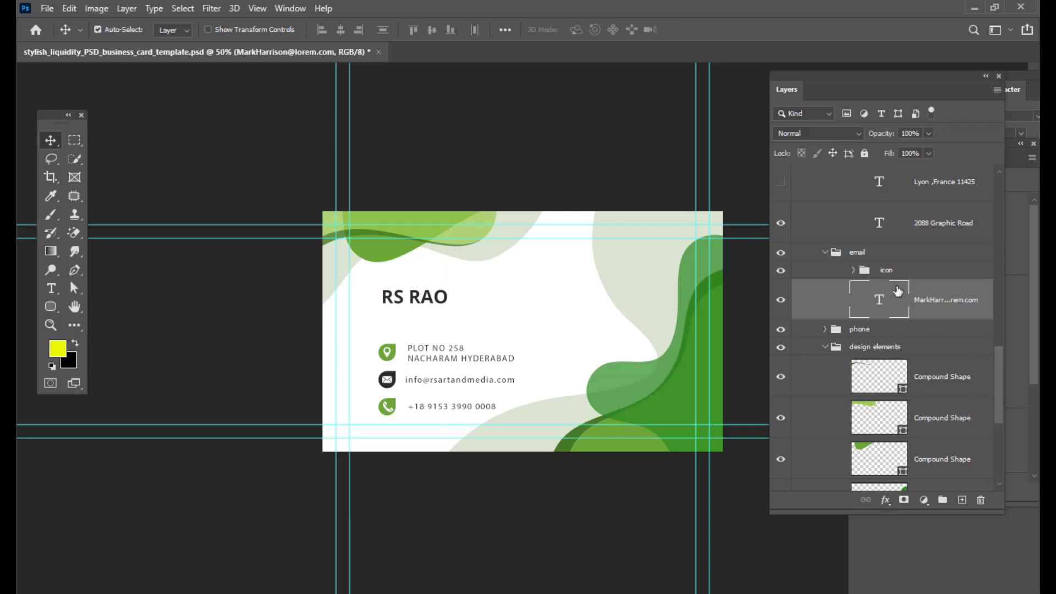
- Expand the phone group and replace the sample phone number text with the owner's phone number
{"action": "left_click", "coordinate": [823, 253]}
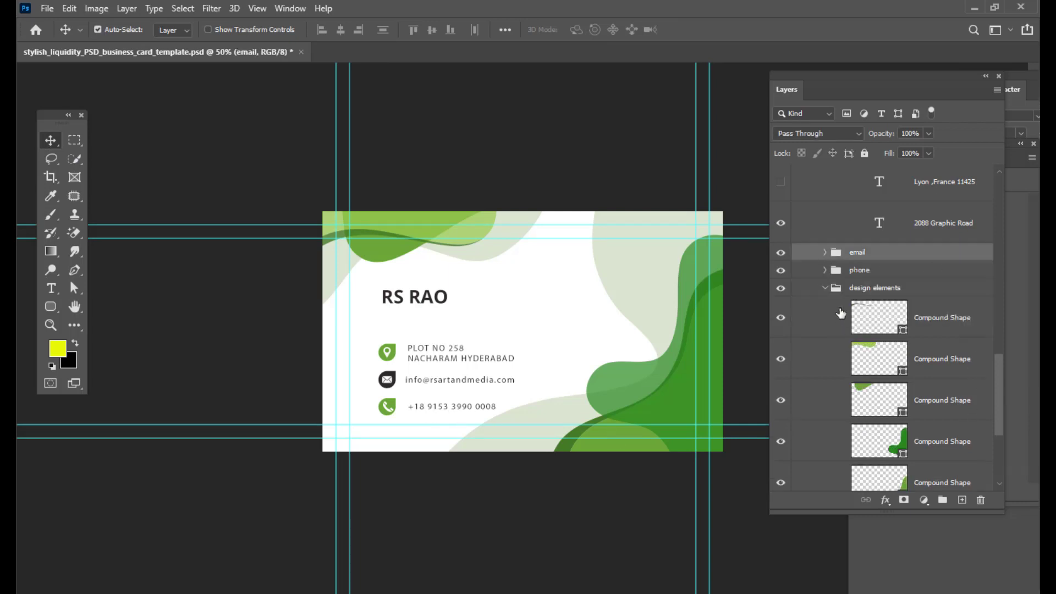
{"action": "left_click", "coordinate": [822, 270]}
{"action": "left_click", "coordinate": [824, 270]}
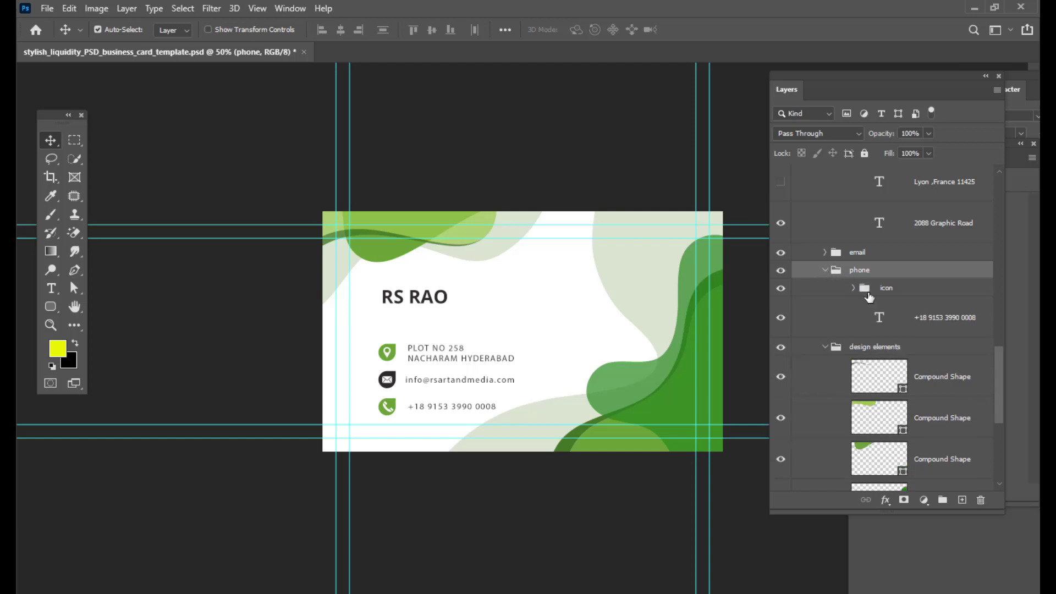
{"action": "left_click", "coordinate": [880, 316]}
{"action": "double_click", "coordinate": [880, 317]}
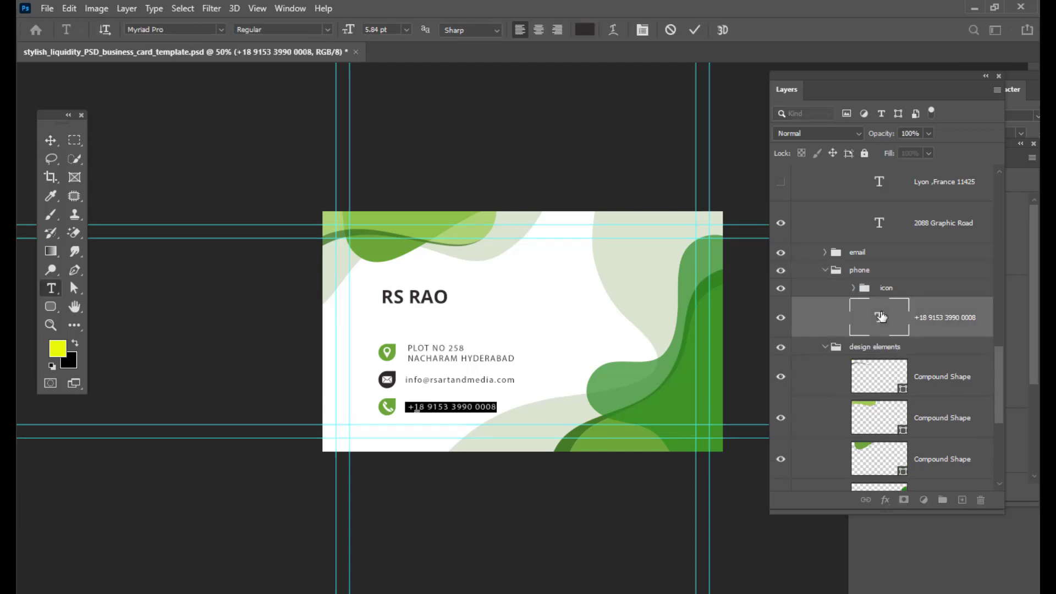
{"action": "key", "text": "BackSpace"}
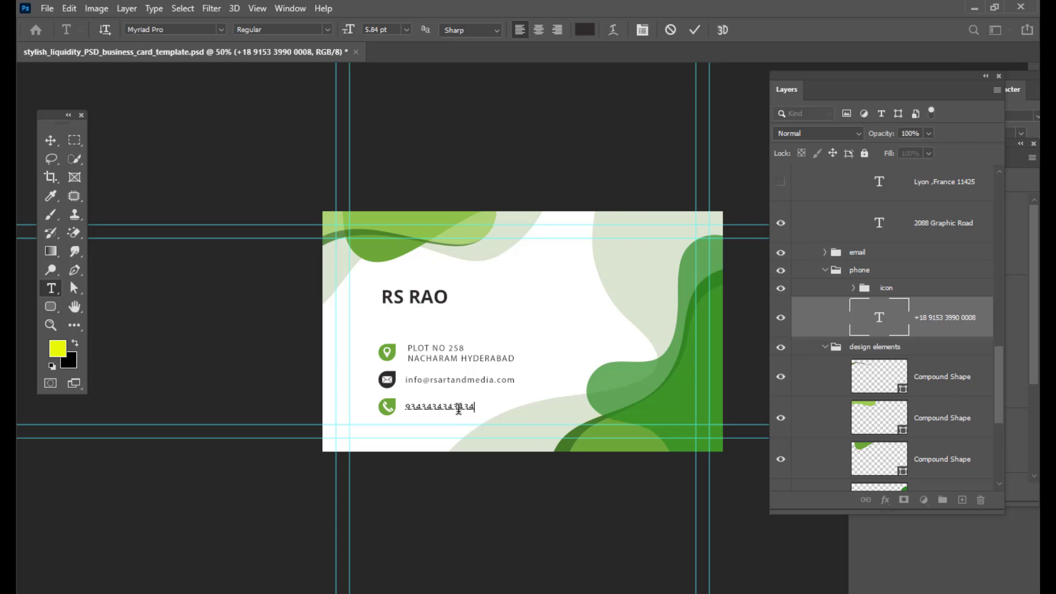
{"action": "left_click_drag", "start_coordinate": [476, 407], "coordinate": [466, 408]}
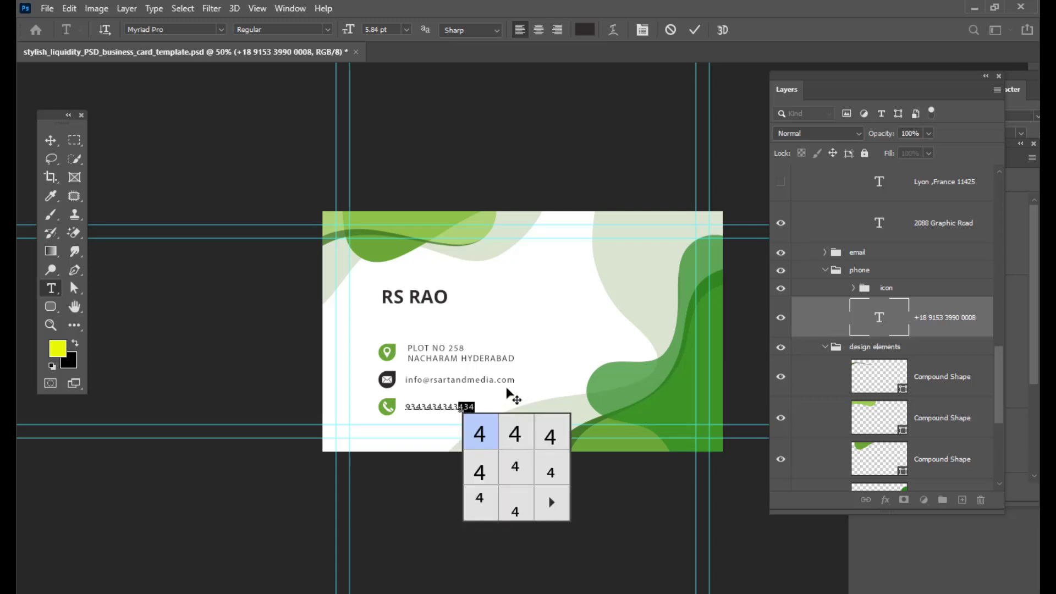
{"action": "left_click", "coordinate": [476, 408]}
{"action": "key", "text": "BackSpace"}
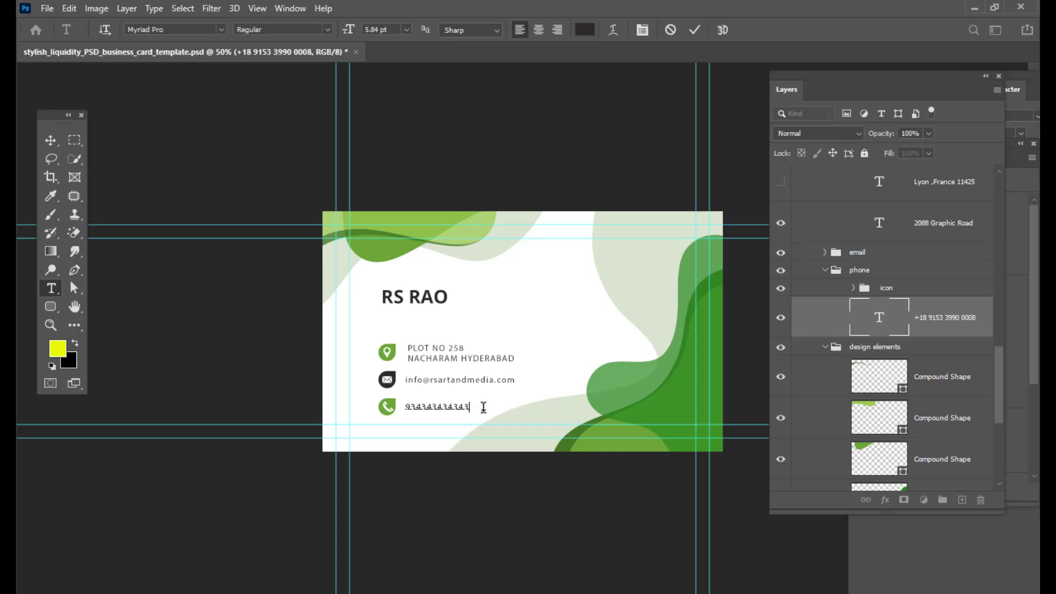
{"action": "left_click", "coordinate": [50, 140]}
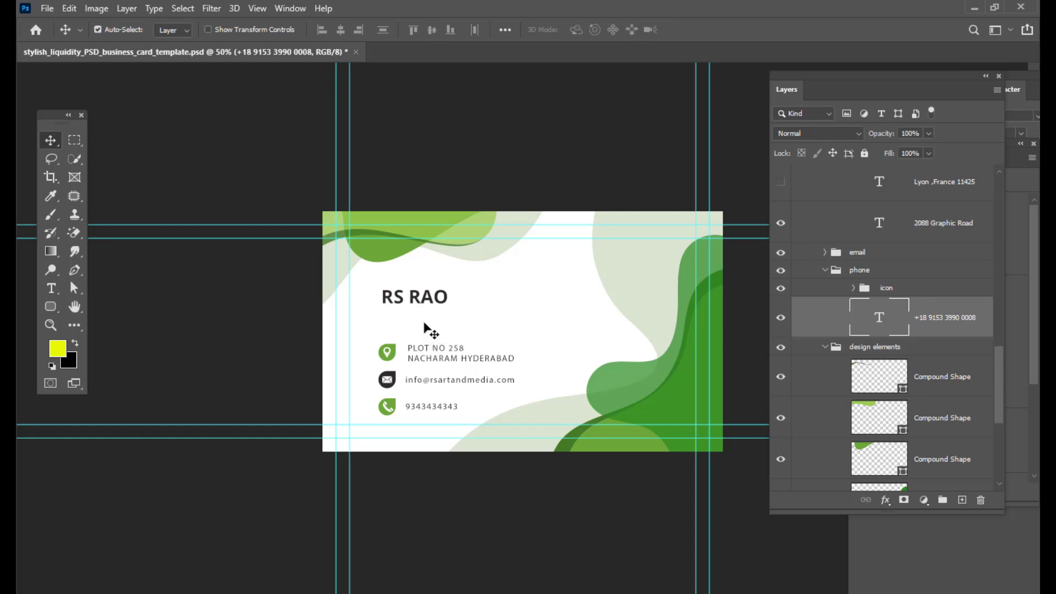
- Move the RS RAO name slightly downward on the back side
{"action": "left_click_drag", "start_coordinate": [425, 299], "coordinate": [426, 306]}
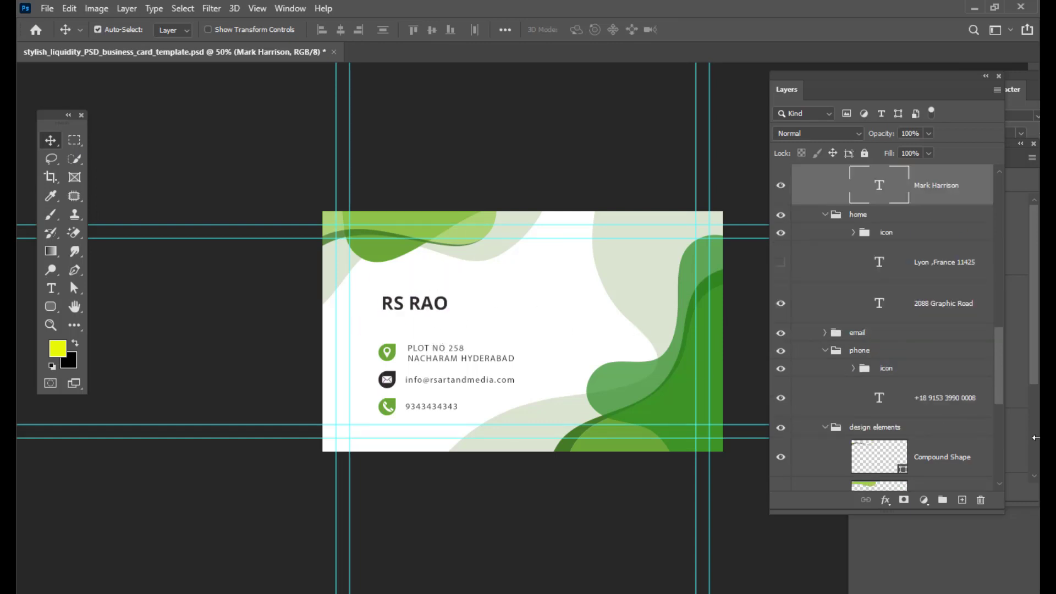
{"action": "scroll", "coordinate": [947, 278], "scroll_direction": "down", "scroll_amount": 5}
{"action": "scroll", "coordinate": [954, 259], "scroll_direction": "up", "scroll_amount": 10}
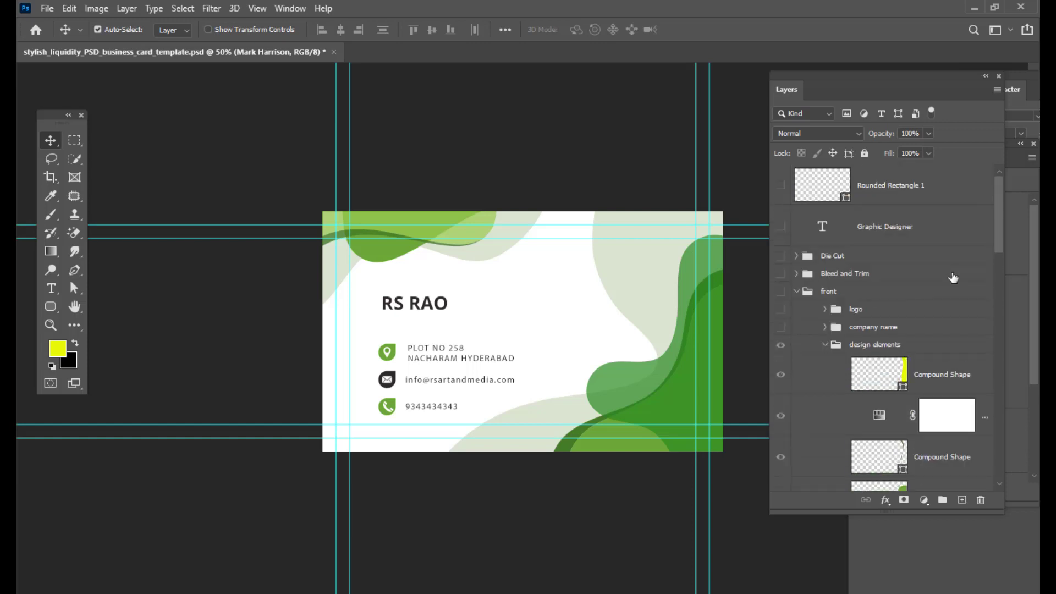
- Add a Hue/Saturation adjustment layer above the top Compound Shape in the back group's design elements
{"action": "left_click", "coordinate": [796, 291]}
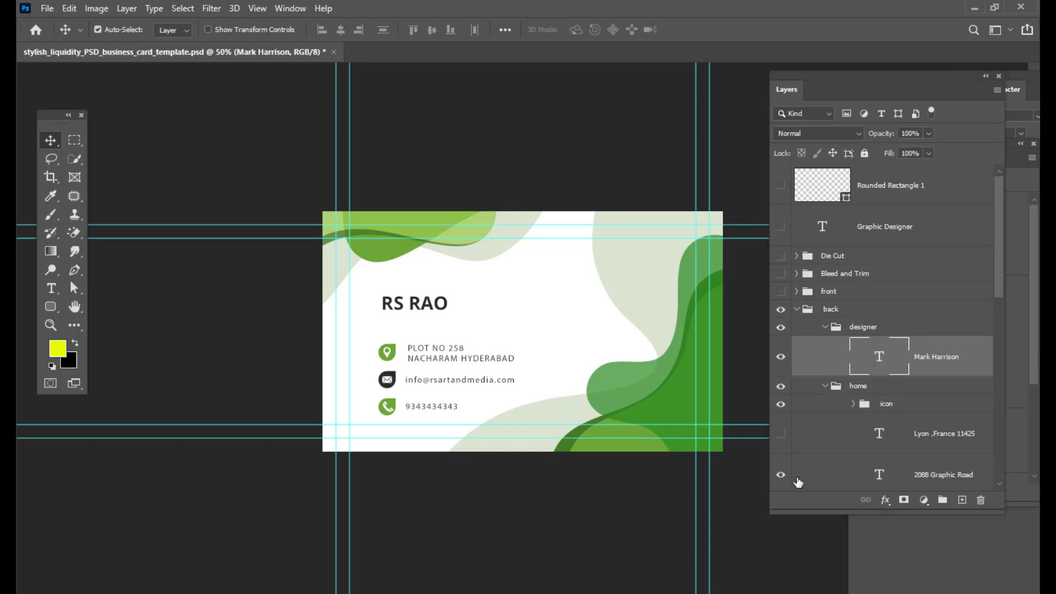
{"action": "left_click", "coordinate": [797, 310]}
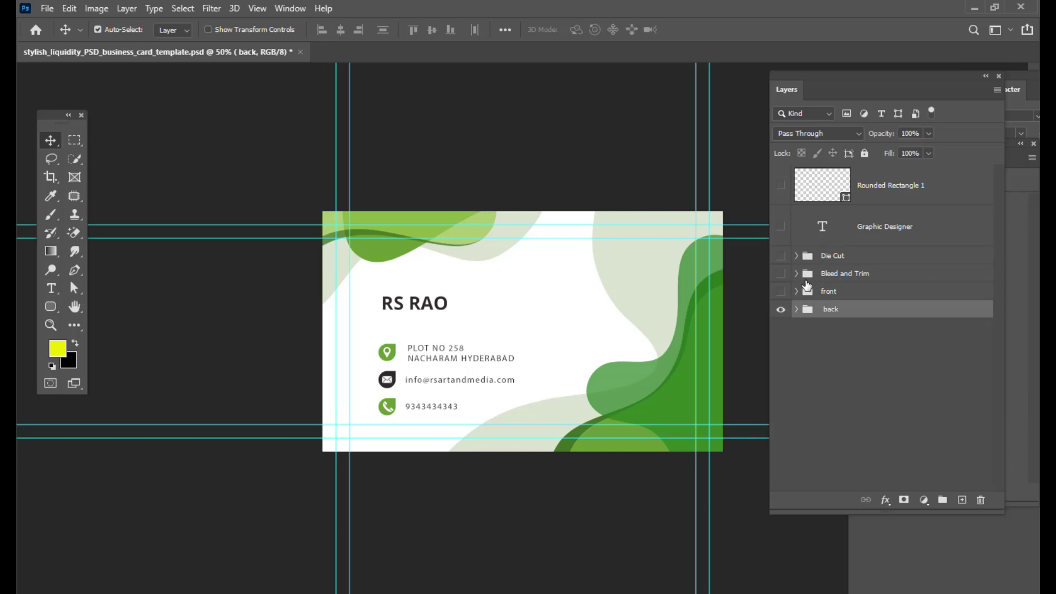
{"action": "left_click", "coordinate": [796, 309]}
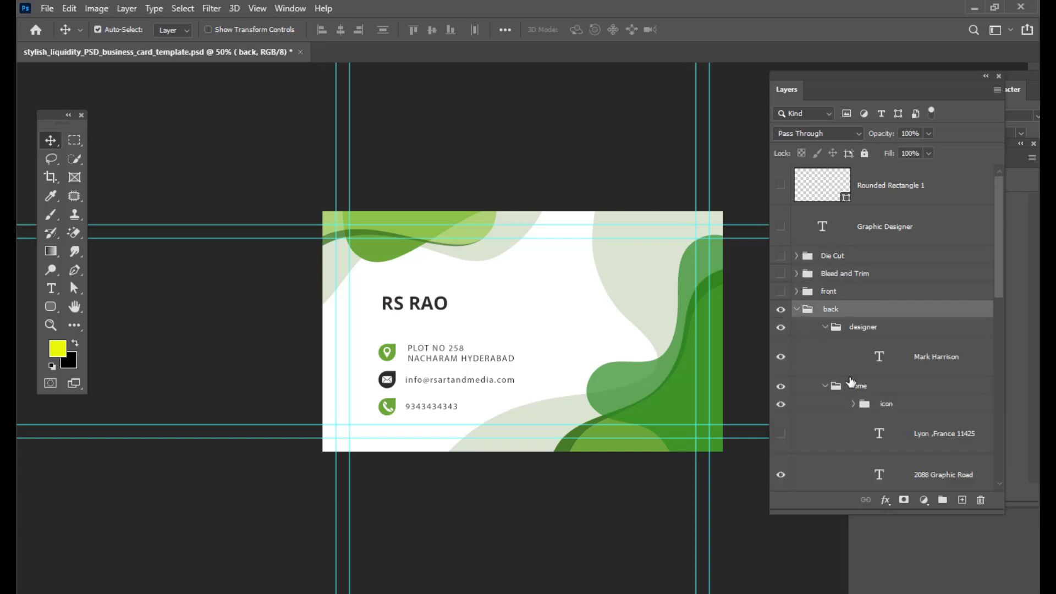
{"action": "scroll", "coordinate": [850, 382], "scroll_direction": "down", "scroll_amount": 5}
{"action": "scroll", "coordinate": [850, 383], "scroll_direction": "up", "scroll_amount": 3}
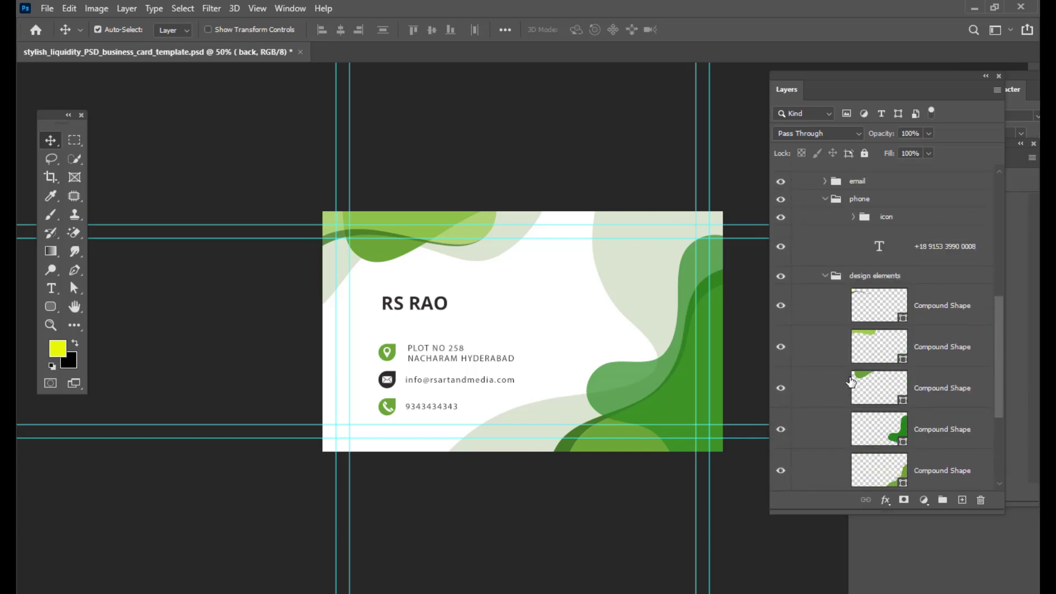
{"action": "left_click", "coordinate": [954, 306]}
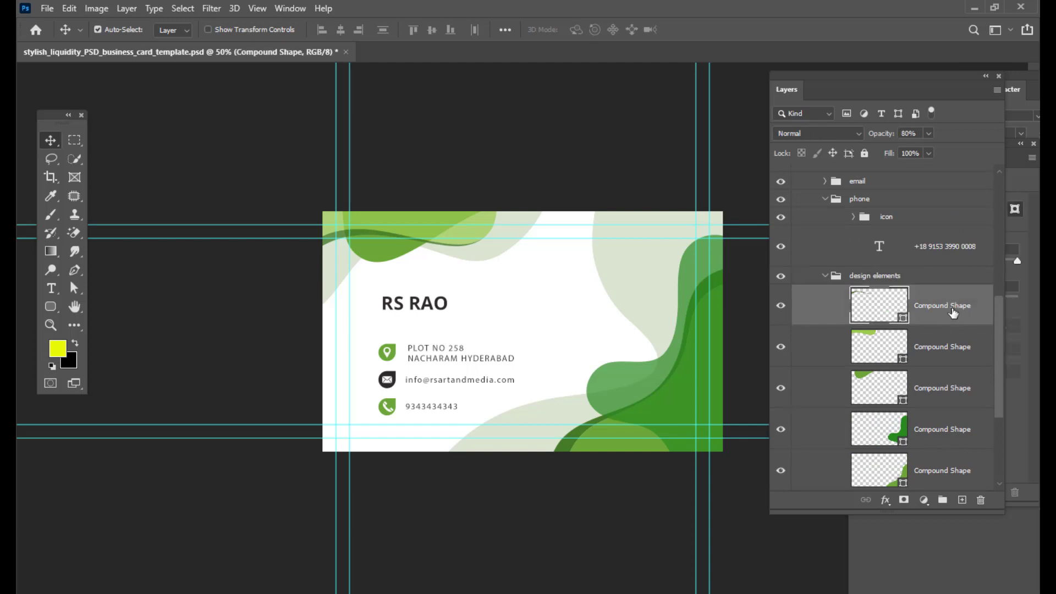
{"action": "left_click", "coordinate": [924, 500]}
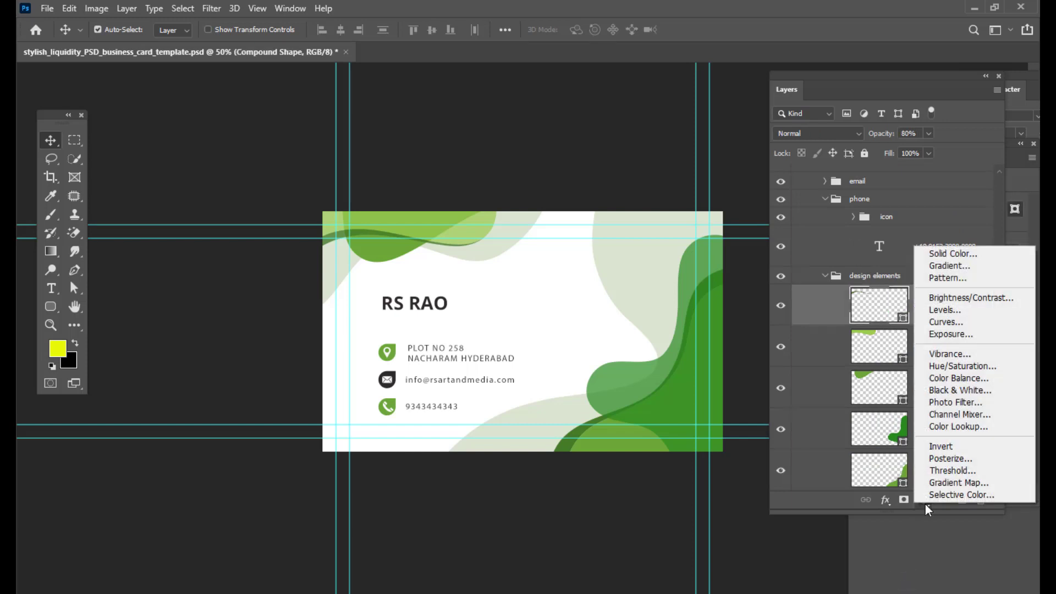
{"action": "left_click", "coordinate": [960, 366]}
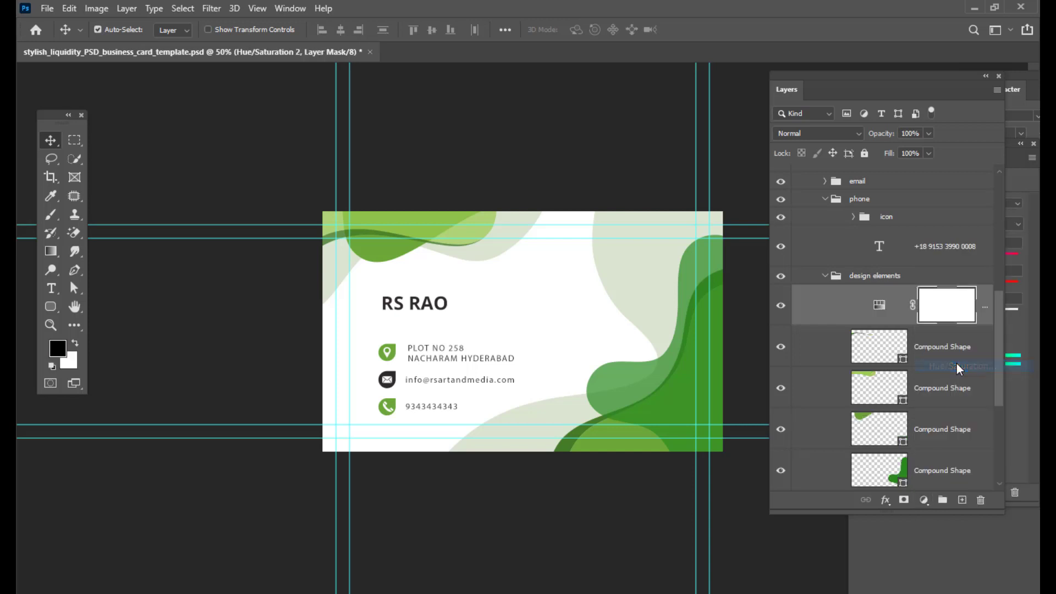
- Shift the adjustment's hue to -110 to recolour the back-side shapes
{"action": "left_click_drag", "start_coordinate": [826, 82], "coordinate": [736, 390]}
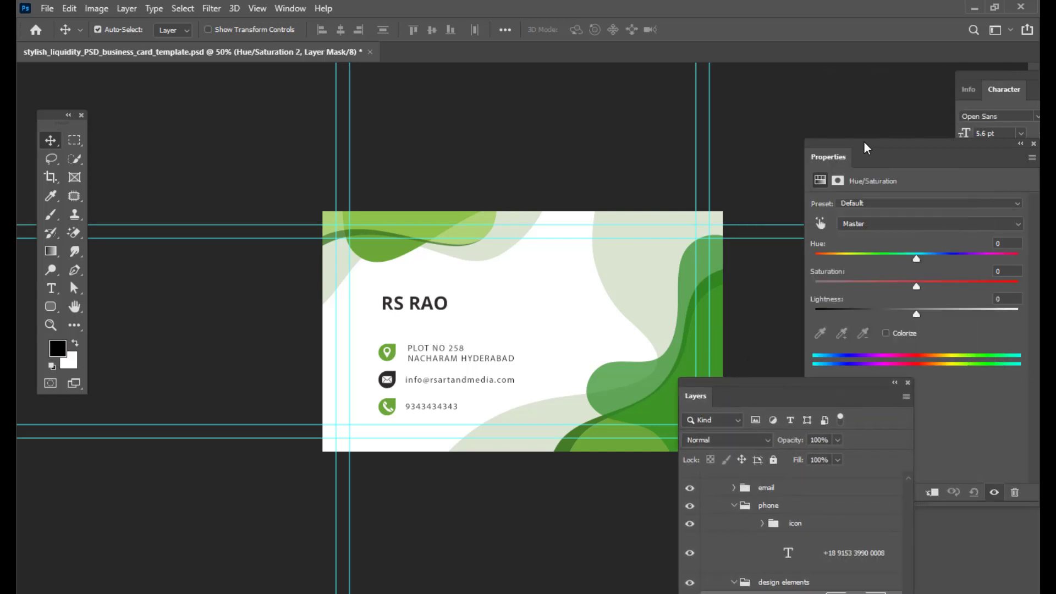
{"action": "left_click_drag", "start_coordinate": [863, 146], "coordinate": [802, 137]}
{"action": "left_click_drag", "start_coordinate": [856, 253], "coordinate": [791, 268]}
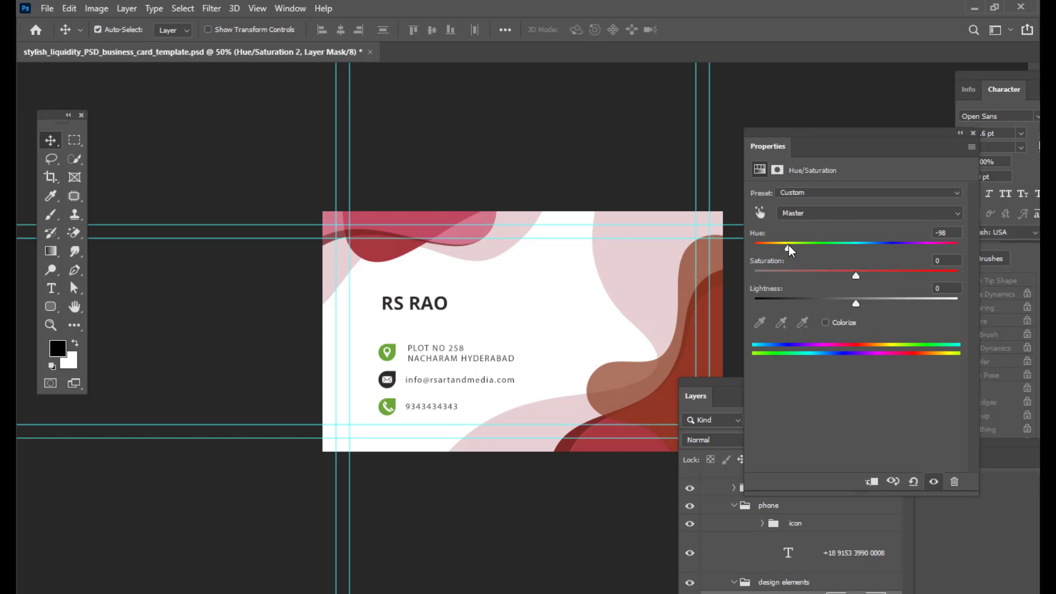
{"action": "left_click_drag", "start_coordinate": [789, 251], "coordinate": [783, 253]}
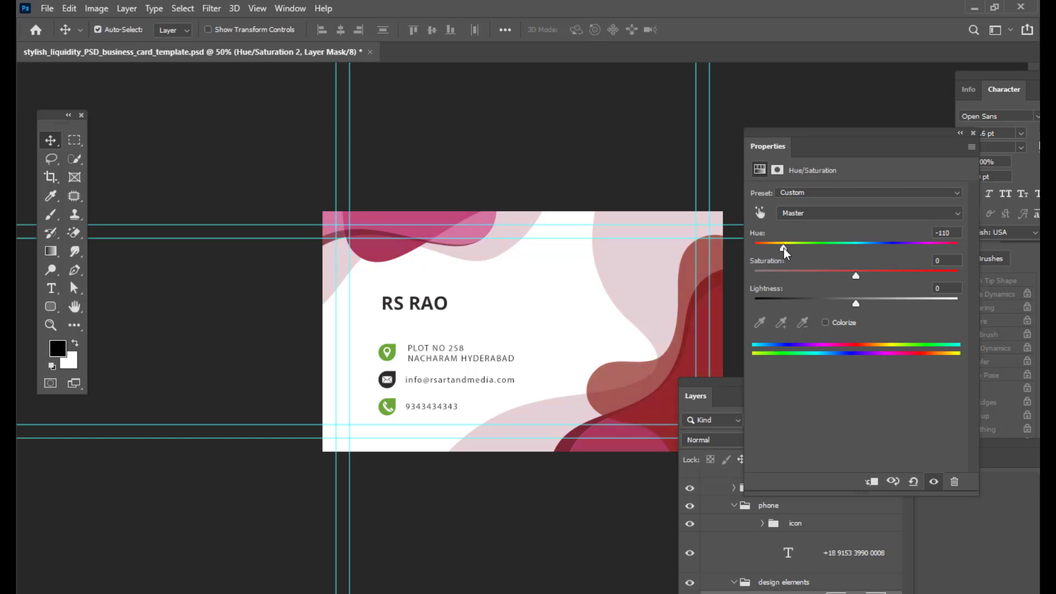
{"action": "left_click_drag", "start_coordinate": [778, 139], "coordinate": [803, 123]}
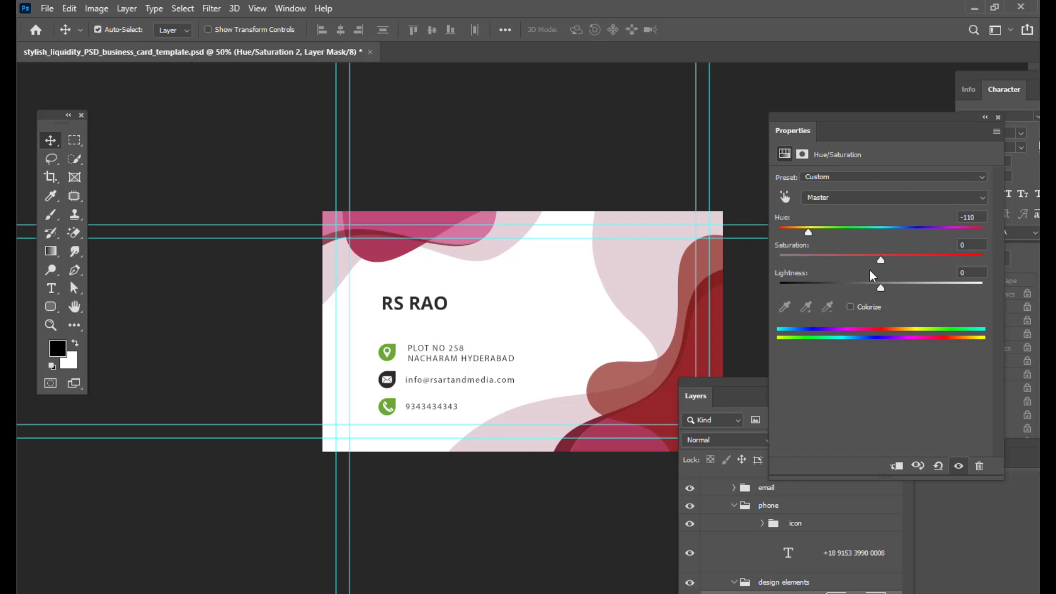
{"action": "left_click_drag", "start_coordinate": [712, 384], "coordinate": [841, 240]}
{"action": "left_click", "coordinate": [47, 9]}
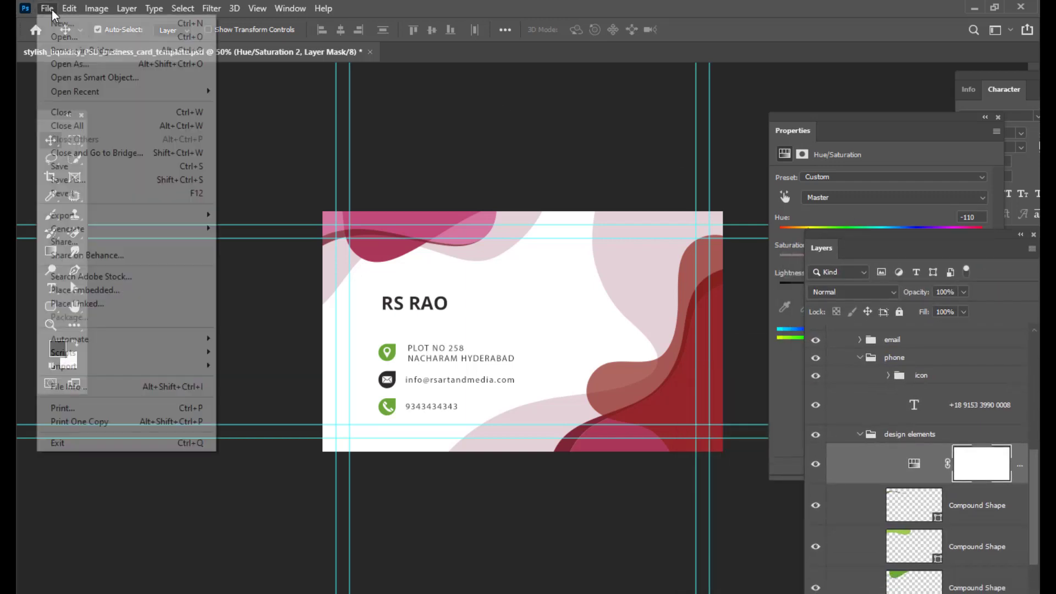
{"action": "left_click", "coordinate": [100, 180]}
{"action": "left_click", "coordinate": [715, 388]}
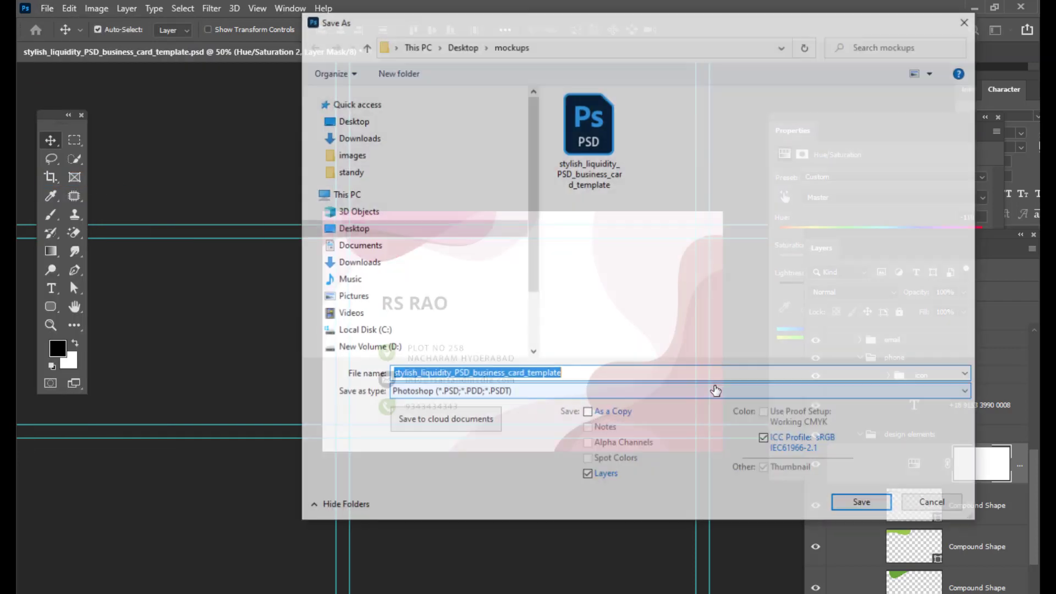
{"action": "left_click", "coordinate": [715, 390]}
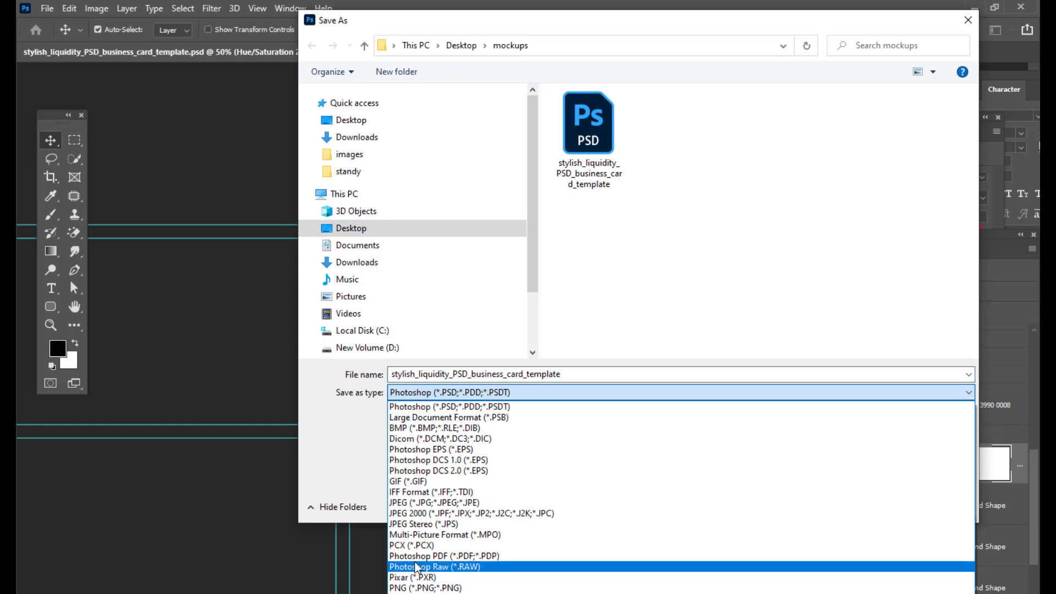
{"action": "left_click", "coordinate": [250, 462]}
{"action": "left_click", "coordinate": [420, 389]}
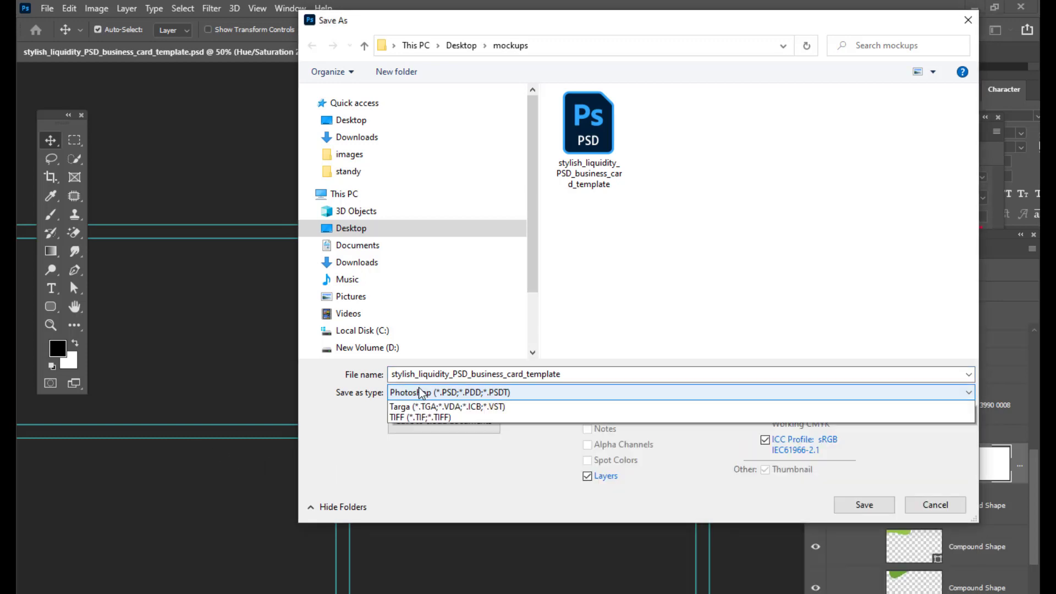
{"action": "left_click", "coordinate": [420, 502]}
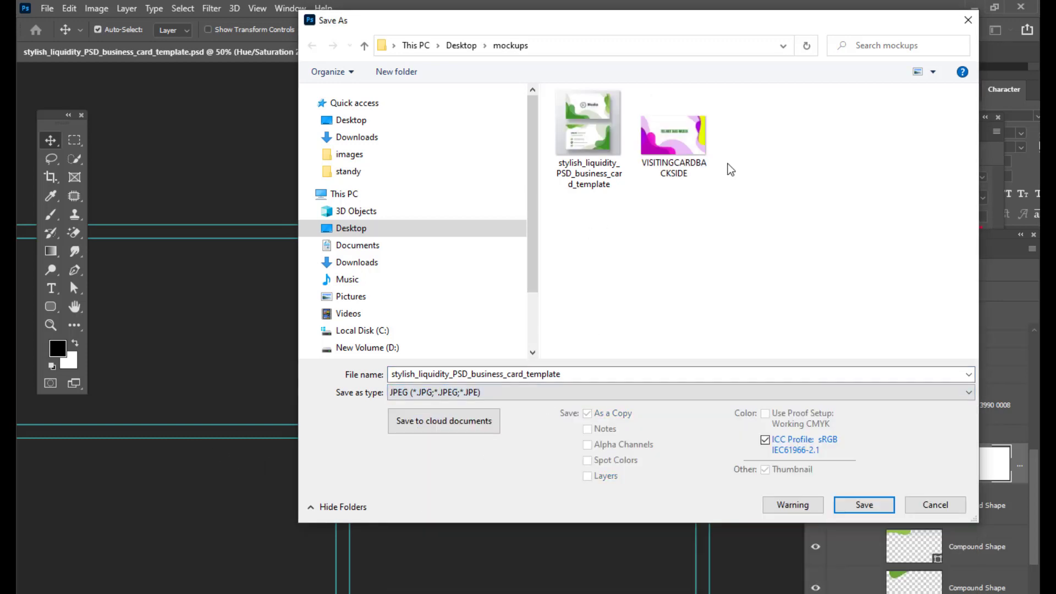
{"action": "left_click_drag", "start_coordinate": [594, 28], "coordinate": [447, 96]}
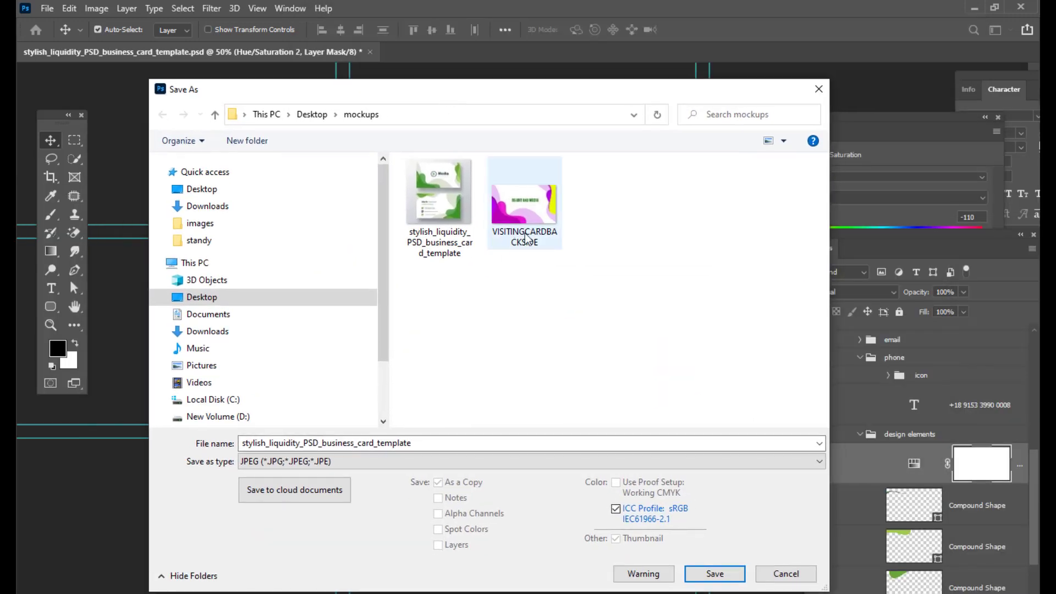
{"action": "left_click_drag", "start_coordinate": [597, 97], "coordinate": [505, 83]}
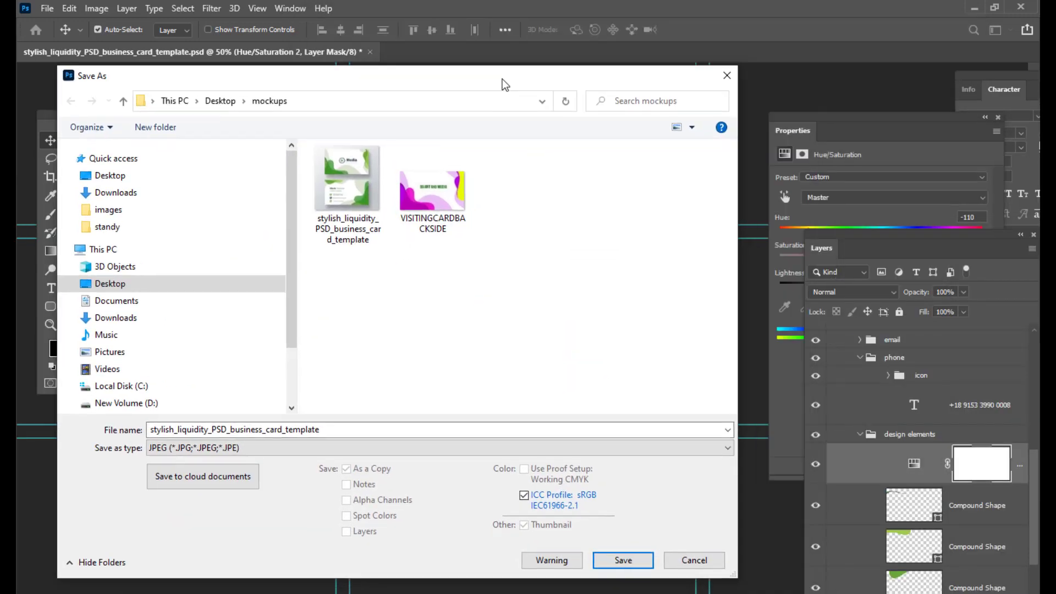
{"action": "left_click", "coordinate": [727, 76]}
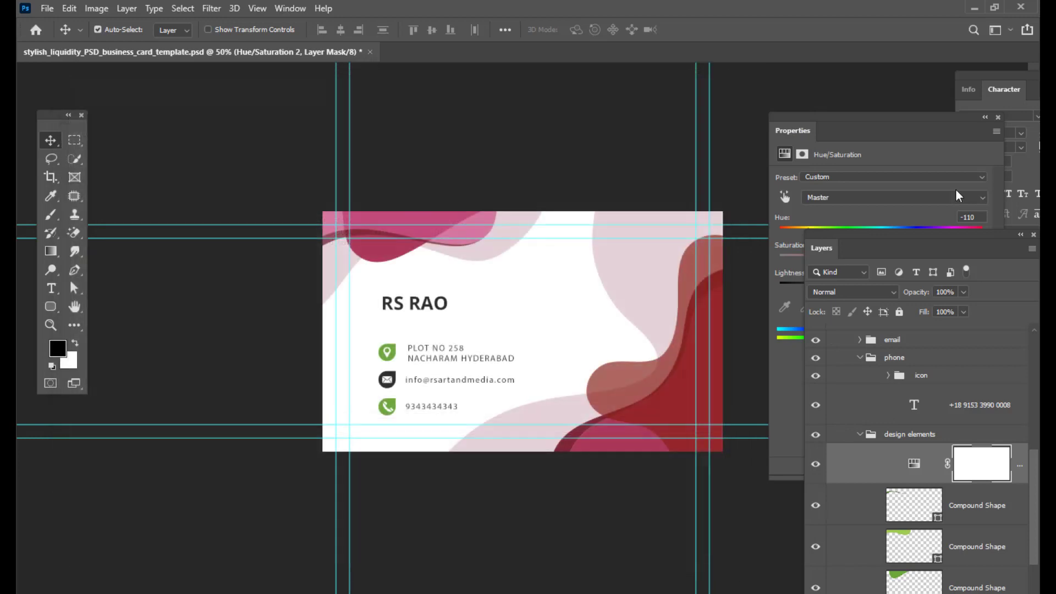
- Set the adjustment's hue to -137 and saturation to +63 for pink shapes
{"action": "left_click", "coordinate": [836, 122]}
{"action": "left_click_drag", "start_coordinate": [836, 123], "coordinate": [777, 126]}
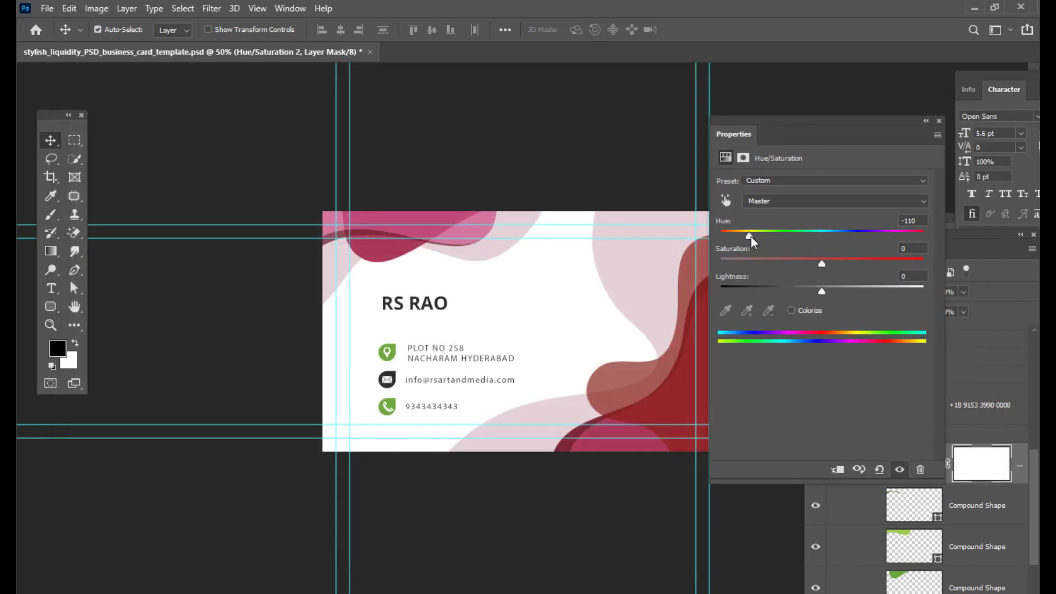
{"action": "mouse_move", "coordinate": [749, 235]}
{"action": "left_mouse_down"}
{"action": "mouse_move", "coordinate": [910, 237]}
{"action": "mouse_move", "coordinate": [723, 238]}
{"action": "mouse_move", "coordinate": [747, 242]}
{"action": "mouse_move", "coordinate": [737, 237]}
{"action": "left_mouse_up"}
{"action": "left_click_drag", "start_coordinate": [822, 267], "coordinate": [886, 267]}
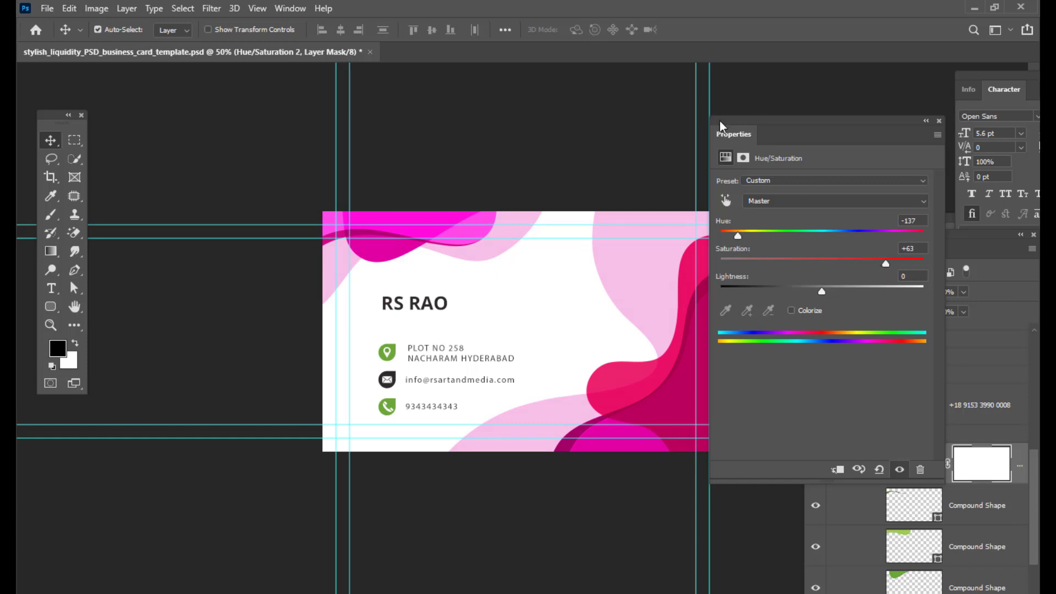
{"action": "left_click_drag", "start_coordinate": [721, 125], "coordinate": [800, 138]}
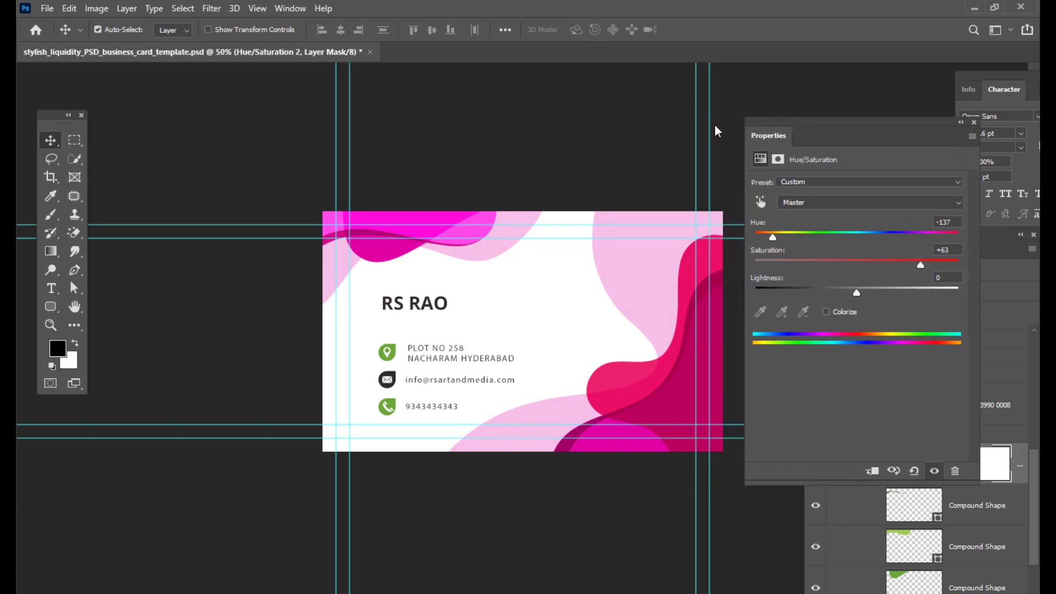
- Save a JPEG copy of the card named VISITINGCARDFRONTSIDE in the mockups folder
{"action": "left_click", "coordinate": [47, 8]}
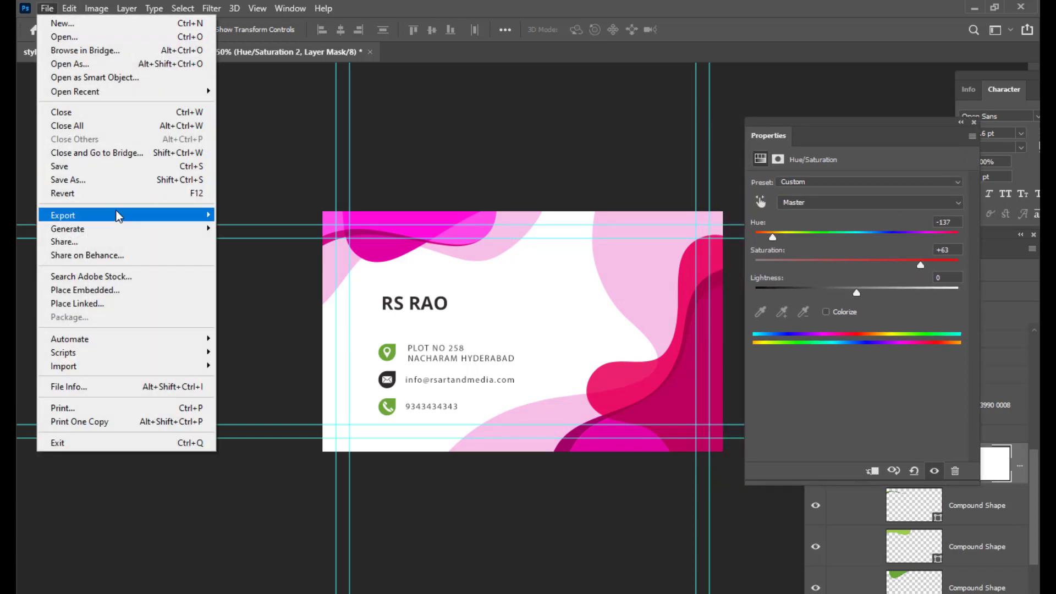
{"action": "left_click", "coordinate": [111, 178]}
{"action": "left_click", "coordinate": [708, 384]}
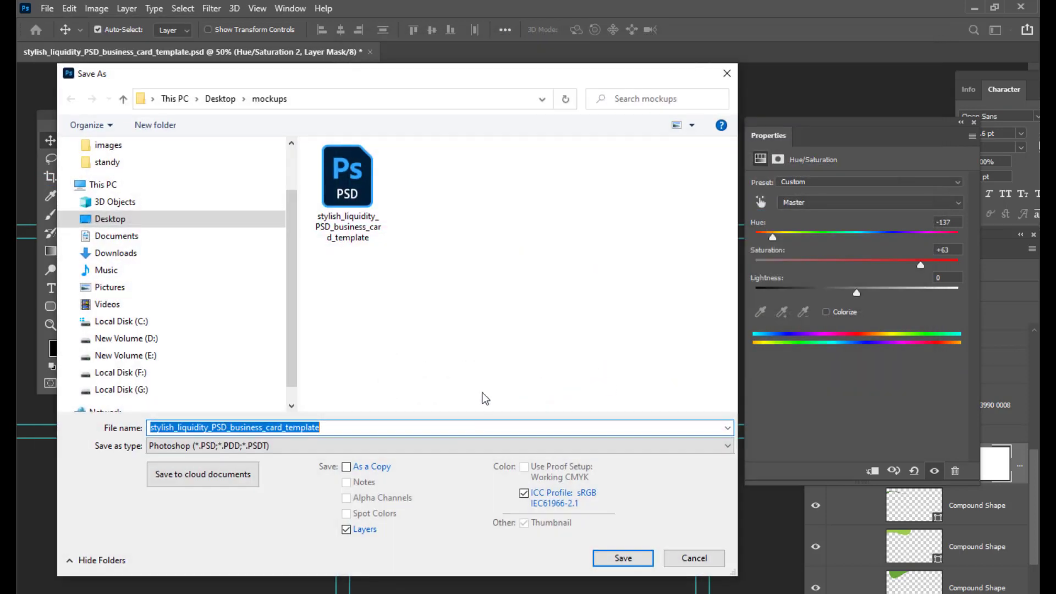
{"action": "left_click_drag", "start_coordinate": [460, 75], "coordinate": [744, 37]}
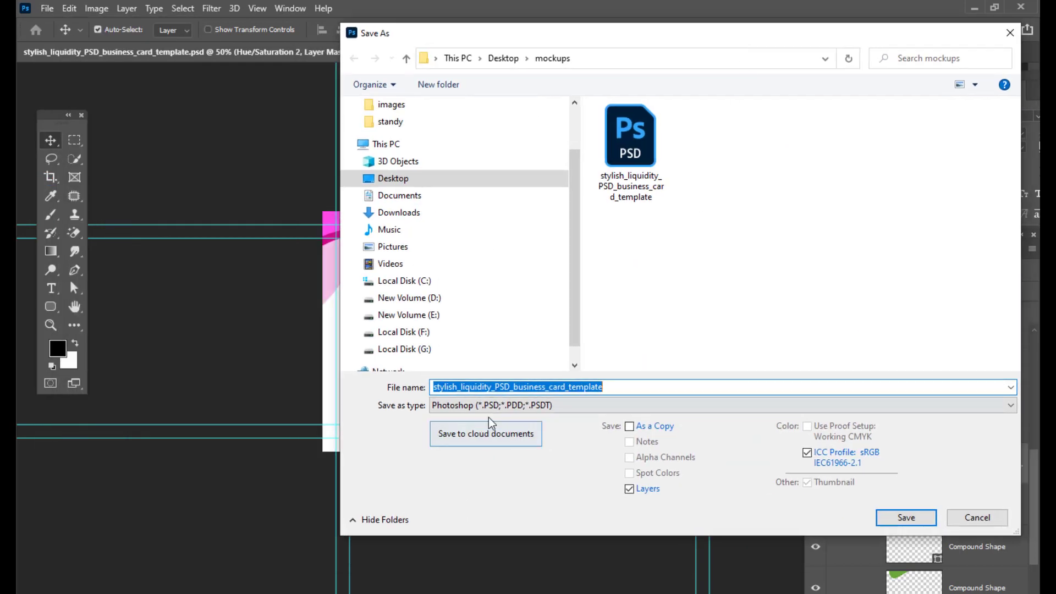
{"action": "left_click", "coordinate": [462, 405]}
{"action": "left_click", "coordinate": [459, 263]}
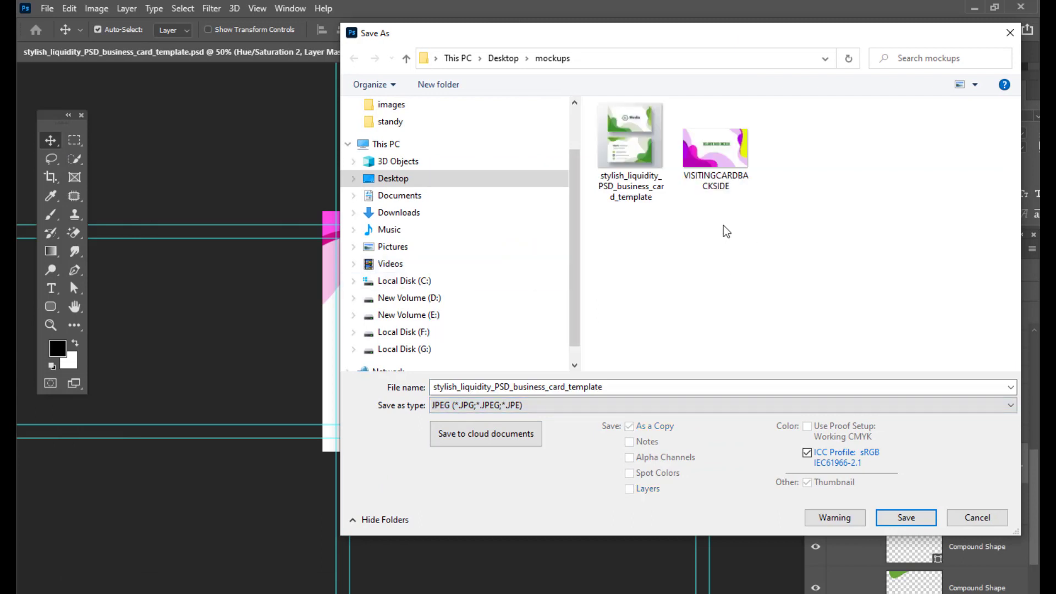
{"action": "left_click", "coordinate": [715, 147]}
{"action": "double_click", "coordinate": [570, 382]}
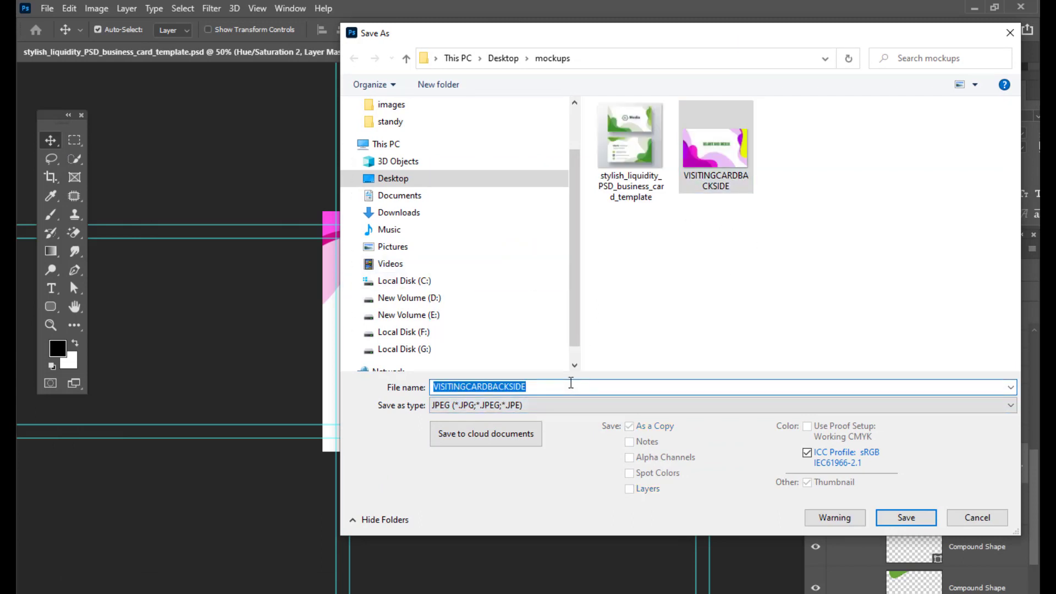
{"action": "left_click", "coordinate": [571, 382]}
{"action": "key", "text": "BackSpace"}
{"action": "key", "text": "BackSpace"}
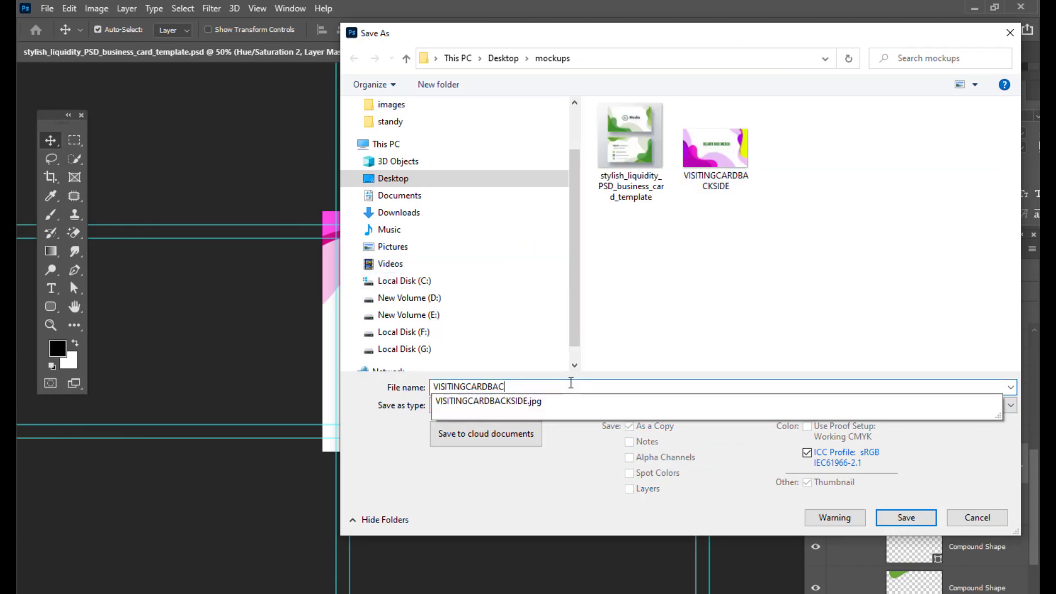
{"action": "type", "text": "fron"}
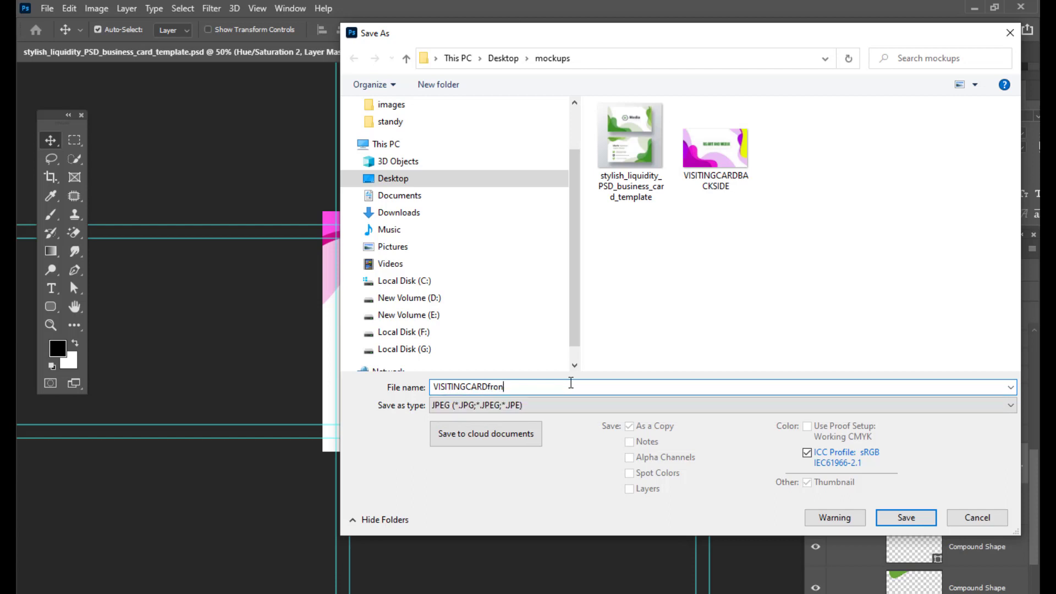
{"action": "key", "text": "BackSpace"}
{"action": "key", "text": "BackSpace"}
{"action": "type", "text": "FRO"}
{"action": "left_click_drag", "start_coordinate": [641, 42], "coordinate": [593, 46]}
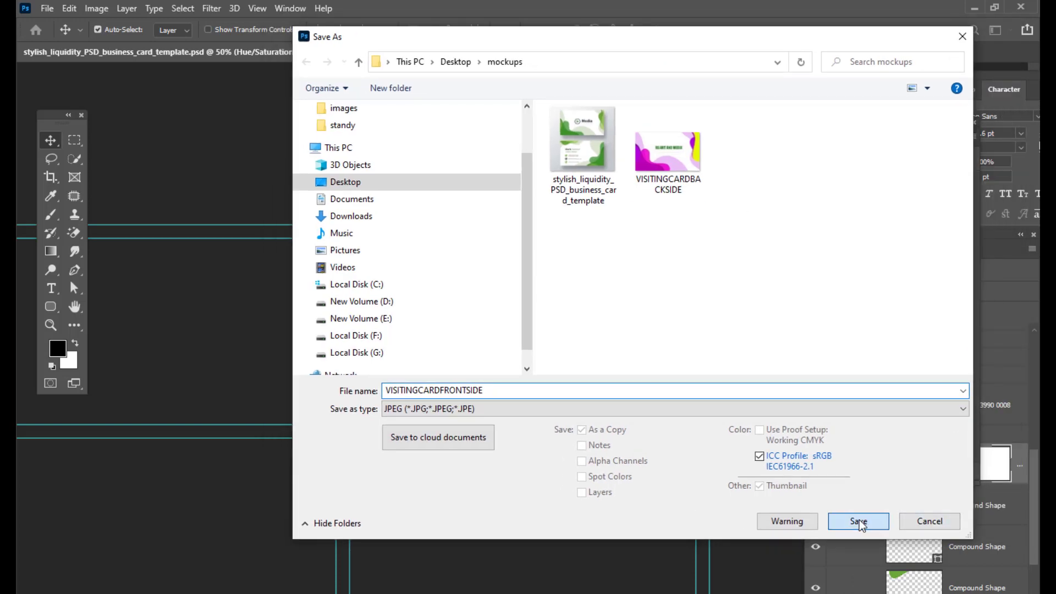
{"action": "left_click", "coordinate": [859, 521]}
{"action": "left_click_drag", "start_coordinate": [643, 163], "coordinate": [668, 153]}
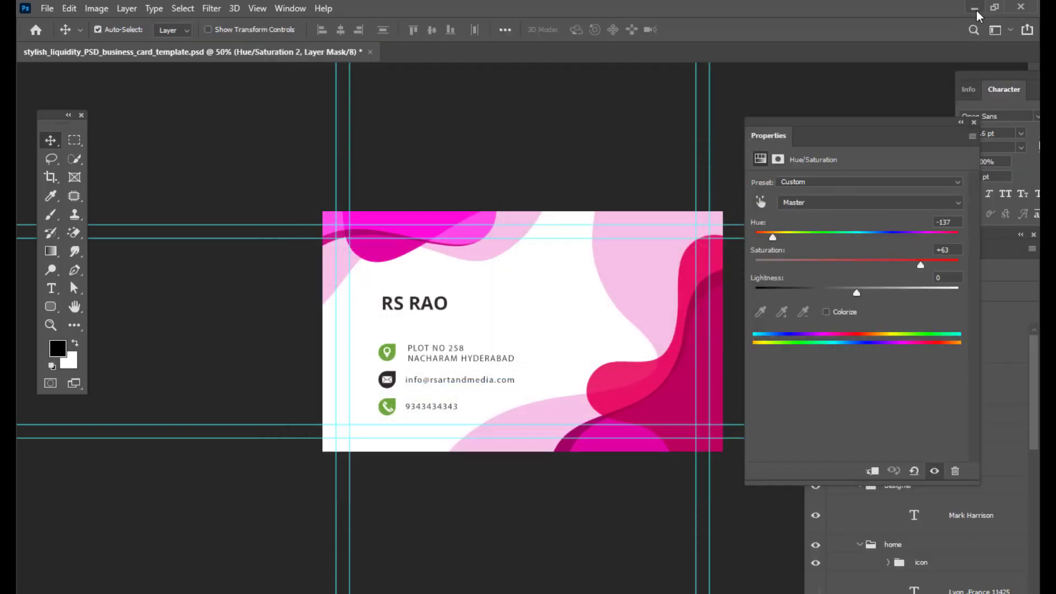
- Open the exported VISITINGCARDBACKSIDE and VISITINGCARDFRONTSIDE JPEGs from the mockups folder to review them
{"action": "left_click", "coordinate": [974, 8]}
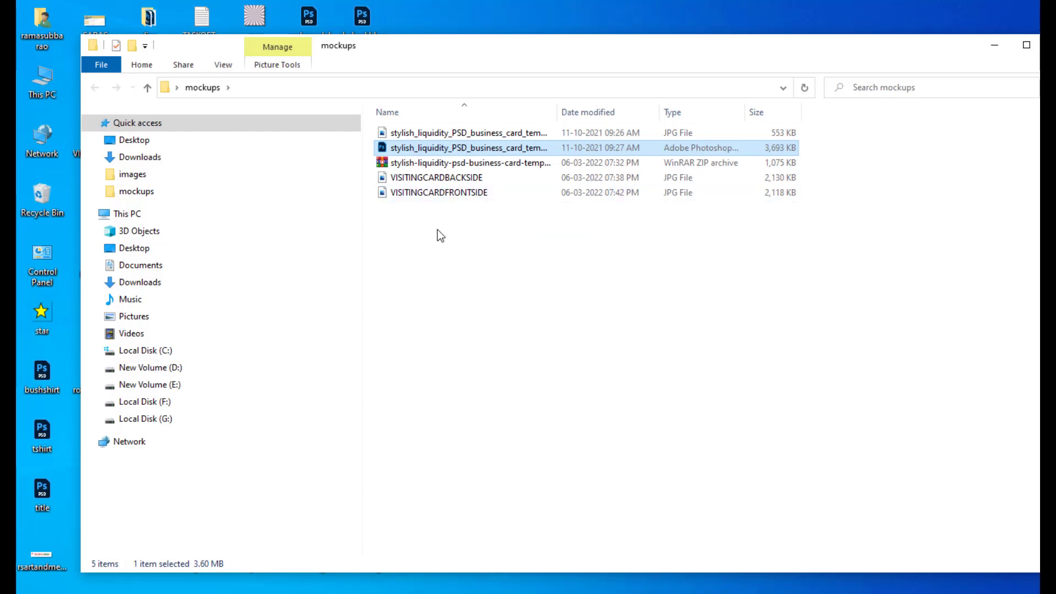
{"action": "double_click", "coordinate": [481, 178]}
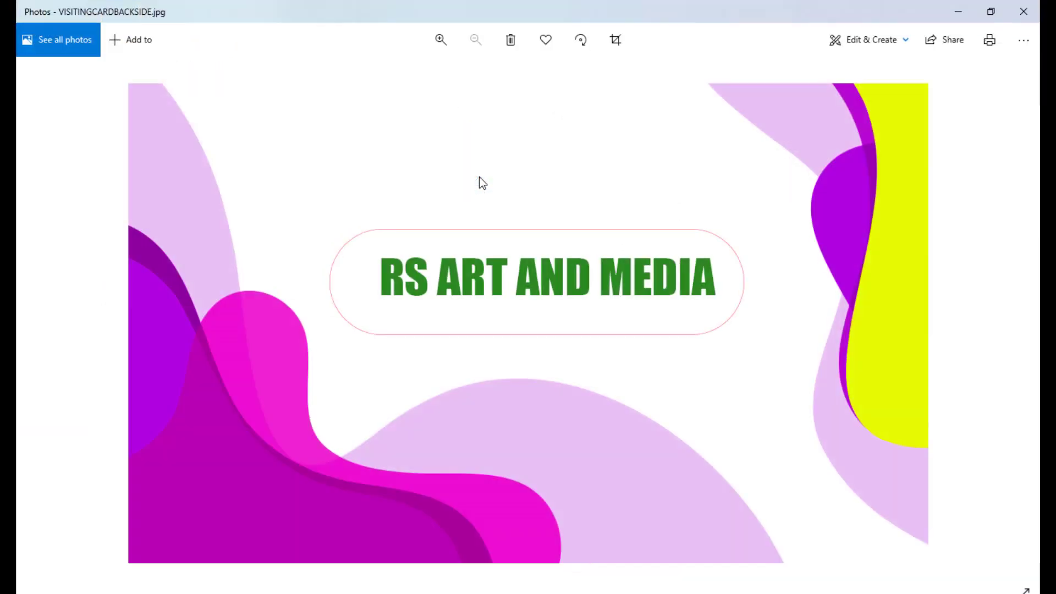
{"action": "left_click", "coordinate": [960, 13]}
{"action": "double_click", "coordinate": [424, 189]}
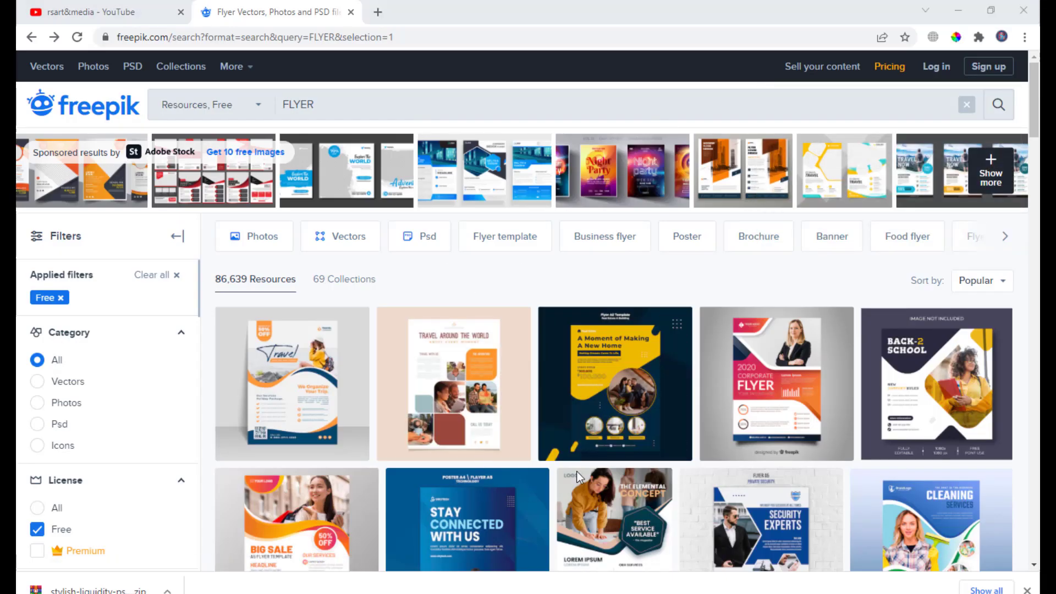
- Replace the search term with CERTIFICATE and search Freepik's free resources
{"action": "left_click", "coordinate": [332, 102]}
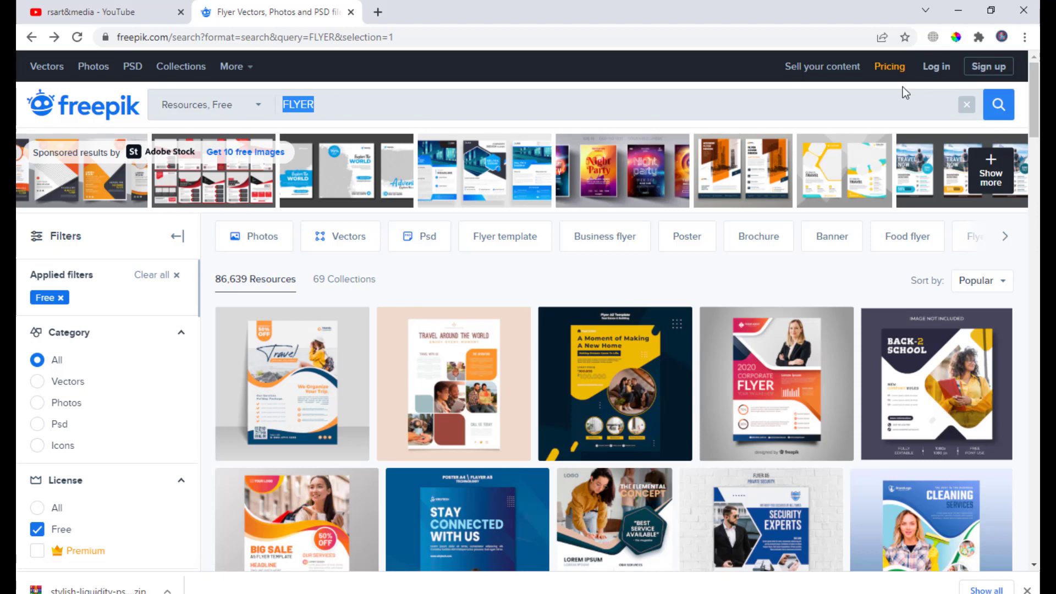
{"action": "key", "text": "BackSpace"}
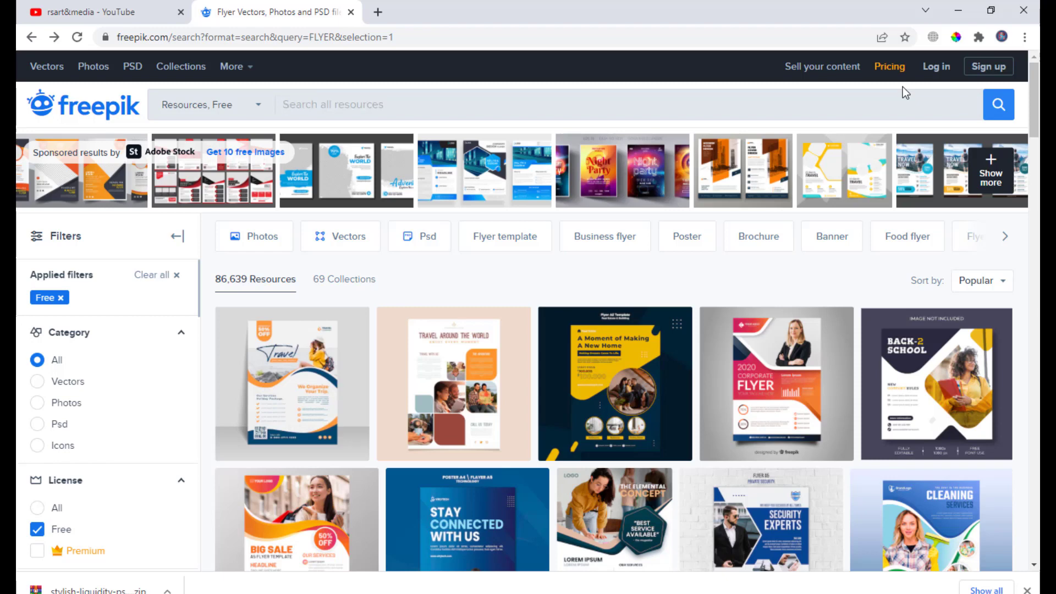
{"action": "type", "text": "CERTIF"}
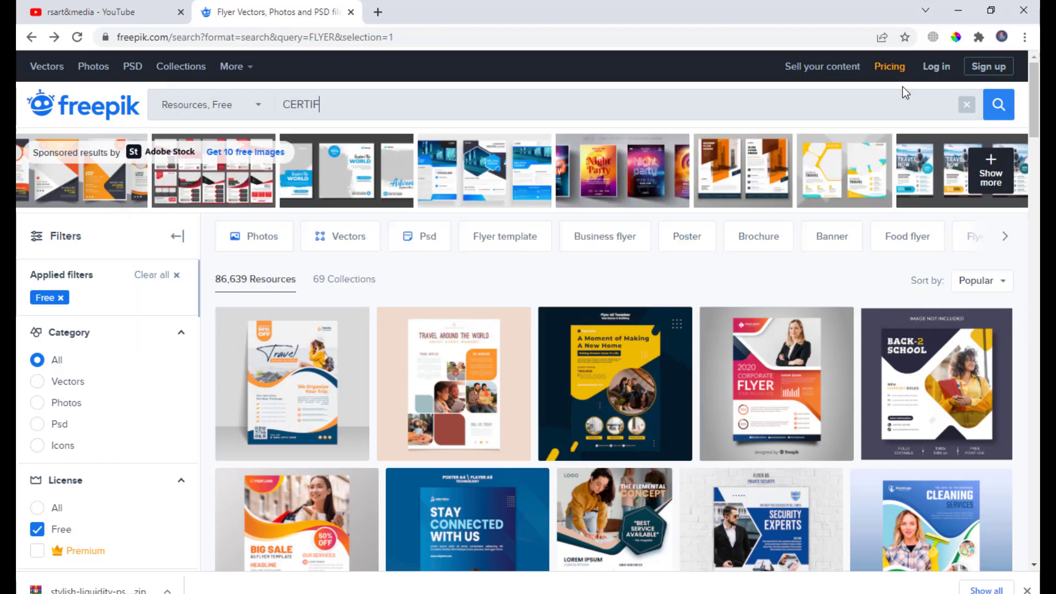
{"action": "type", "text": "A"}
{"action": "key", "text": "BackSpace"}
{"action": "type", "text": "ICATE"}
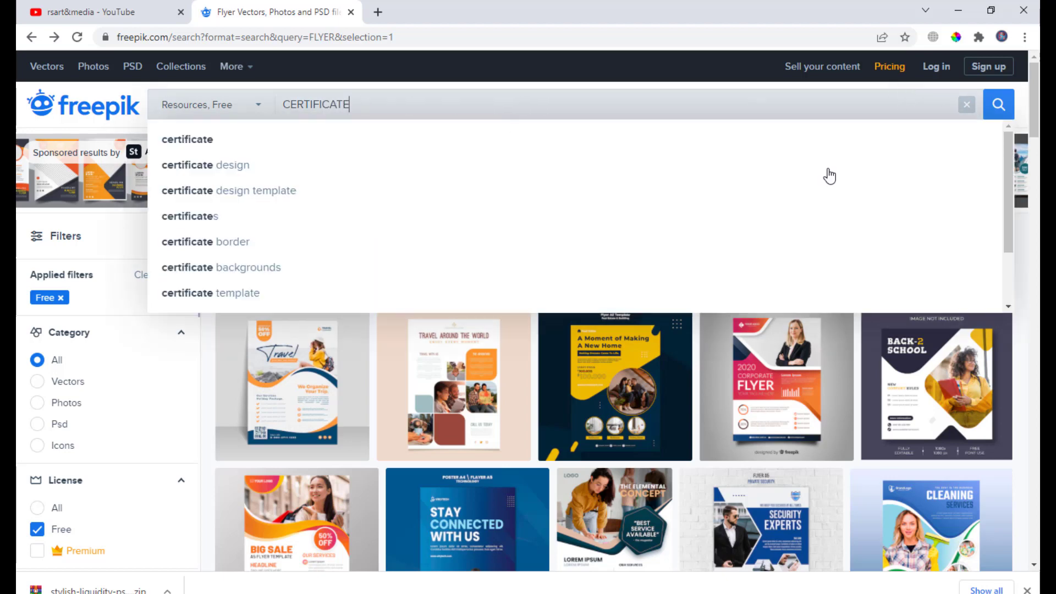
{"action": "left_click", "coordinate": [996, 104]}
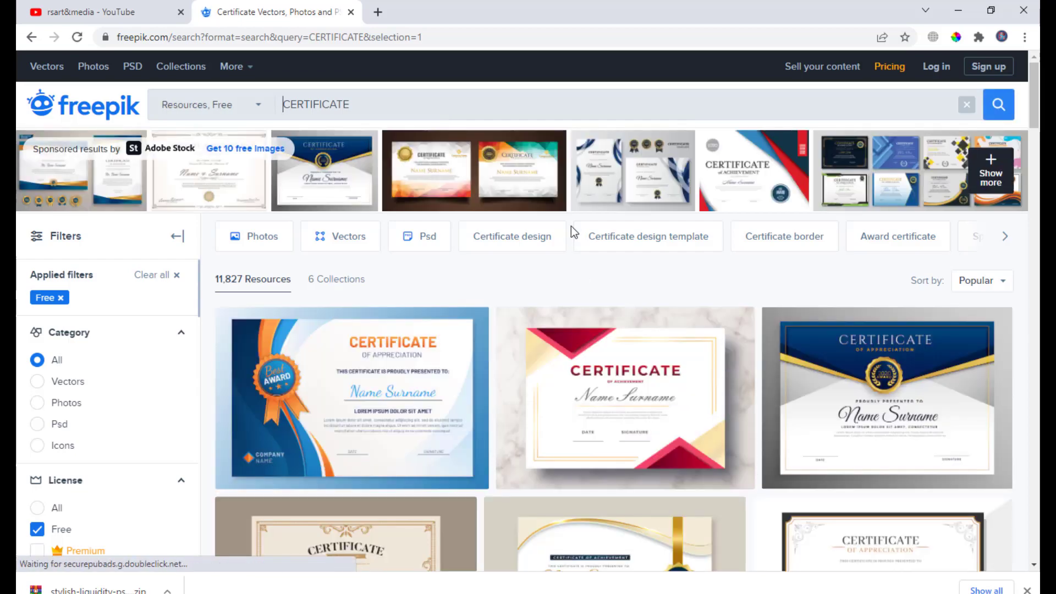
- Browse the certificate results and open the Modern employee of the month certificate template
{"action": "scroll", "coordinate": [603, 192], "scroll_direction": "down", "scroll_amount": 5}
{"action": "scroll", "coordinate": [662, 189], "scroll_direction": "down", "scroll_amount": 4}
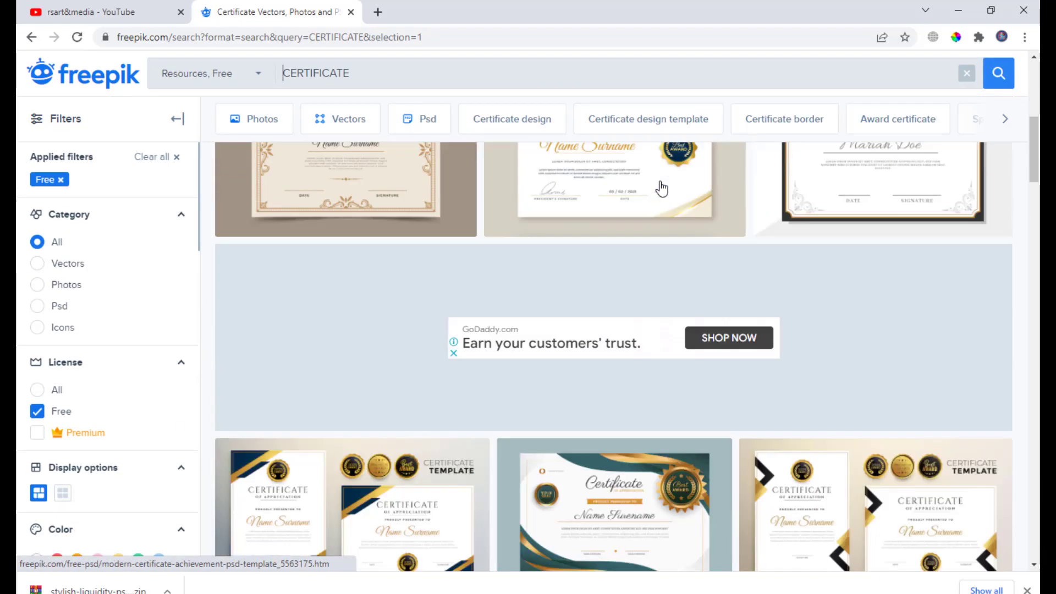
{"action": "scroll", "coordinate": [660, 187], "scroll_direction": "down", "scroll_amount": 4}
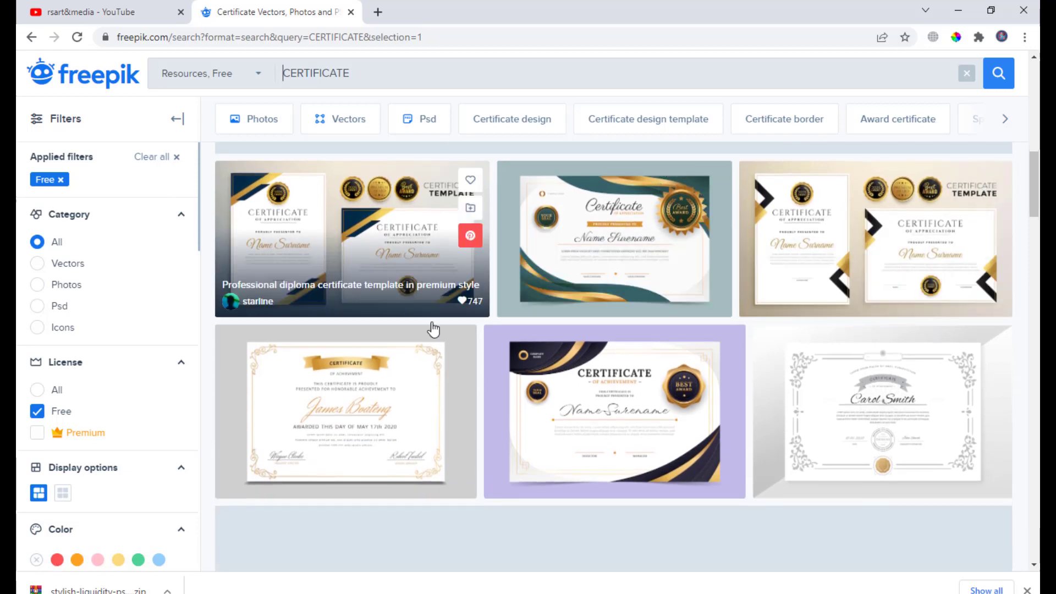
{"action": "scroll", "coordinate": [467, 330], "scroll_direction": "up", "scroll_amount": 3}
{"action": "scroll", "coordinate": [467, 272], "scroll_direction": "down", "scroll_amount": 5}
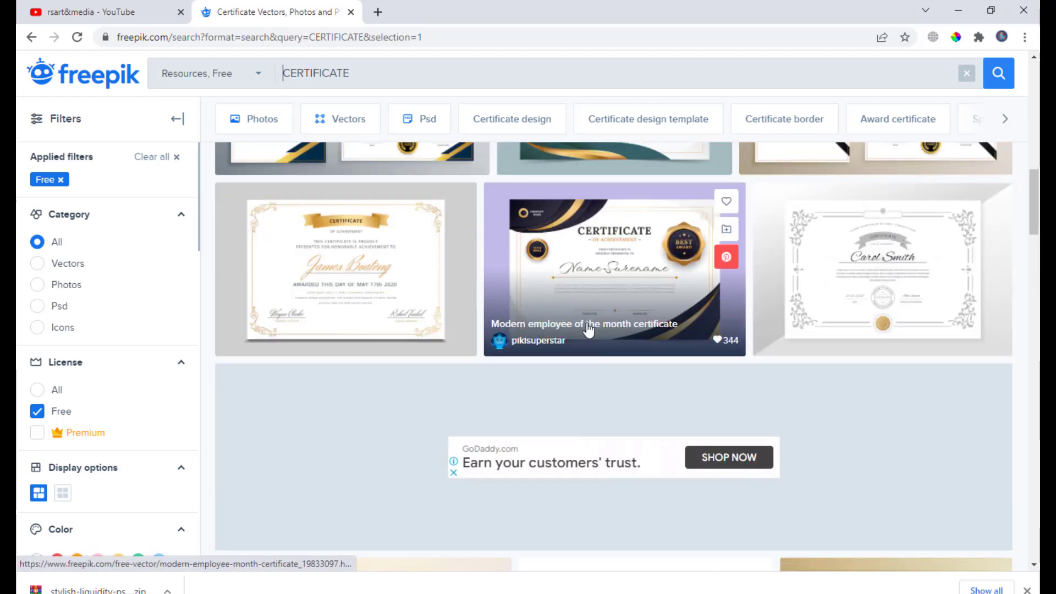
{"action": "scroll", "coordinate": [687, 330], "scroll_direction": "up", "scroll_amount": 4}
{"action": "scroll", "coordinate": [814, 322], "scroll_direction": "up", "scroll_amount": 10}
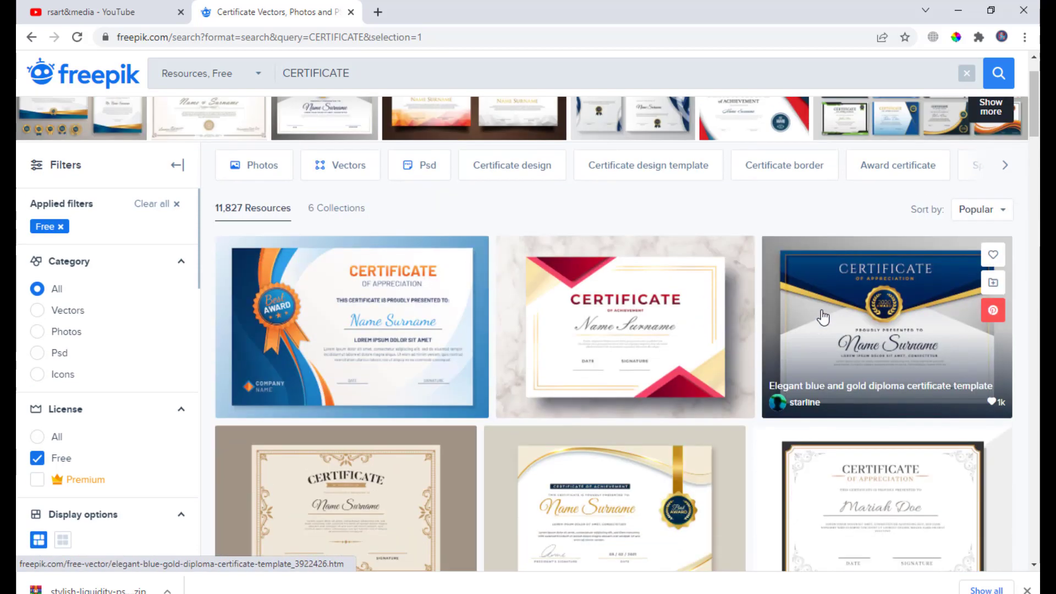
{"action": "scroll", "coordinate": [824, 317], "scroll_direction": "down", "scroll_amount": 4}
{"action": "scroll", "coordinate": [823, 317], "scroll_direction": "up", "scroll_amount": 5}
{"action": "scroll", "coordinate": [823, 318], "scroll_direction": "down", "scroll_amount": 8}
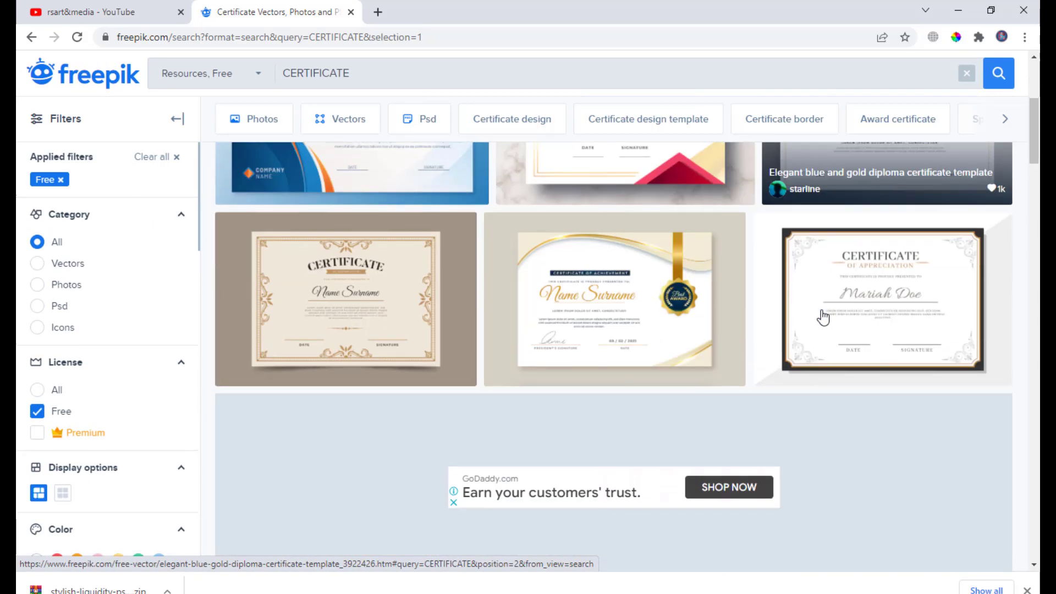
{"action": "scroll", "coordinate": [821, 313], "scroll_direction": "down", "scroll_amount": 5}
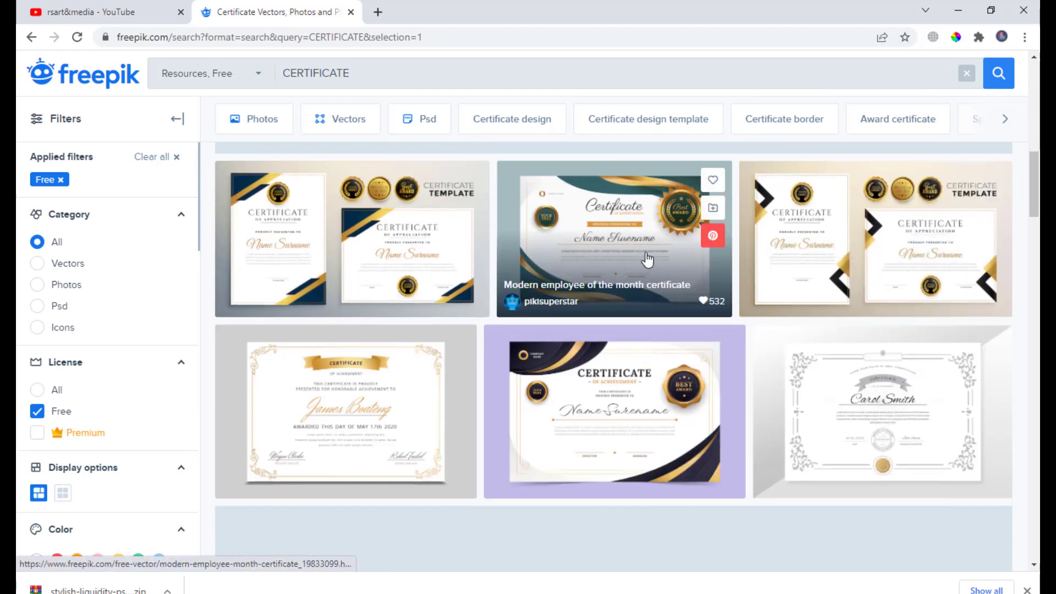
{"action": "scroll", "coordinate": [649, 253], "scroll_direction": "down", "scroll_amount": 2}
{"action": "scroll", "coordinate": [649, 253], "scroll_direction": "up", "scroll_amount": 3}
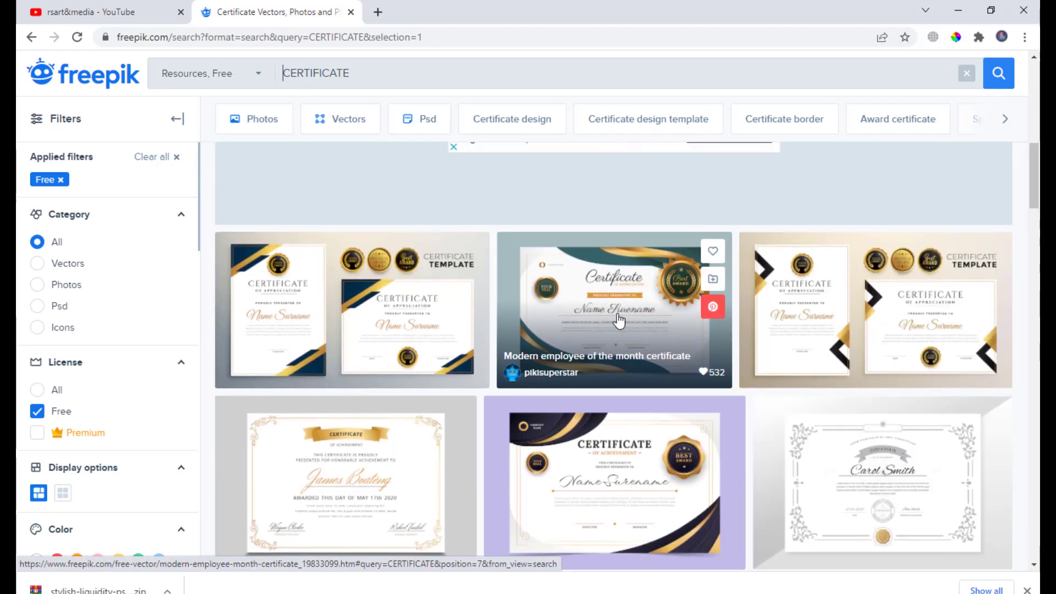
{"action": "left_click", "coordinate": [618, 321]}
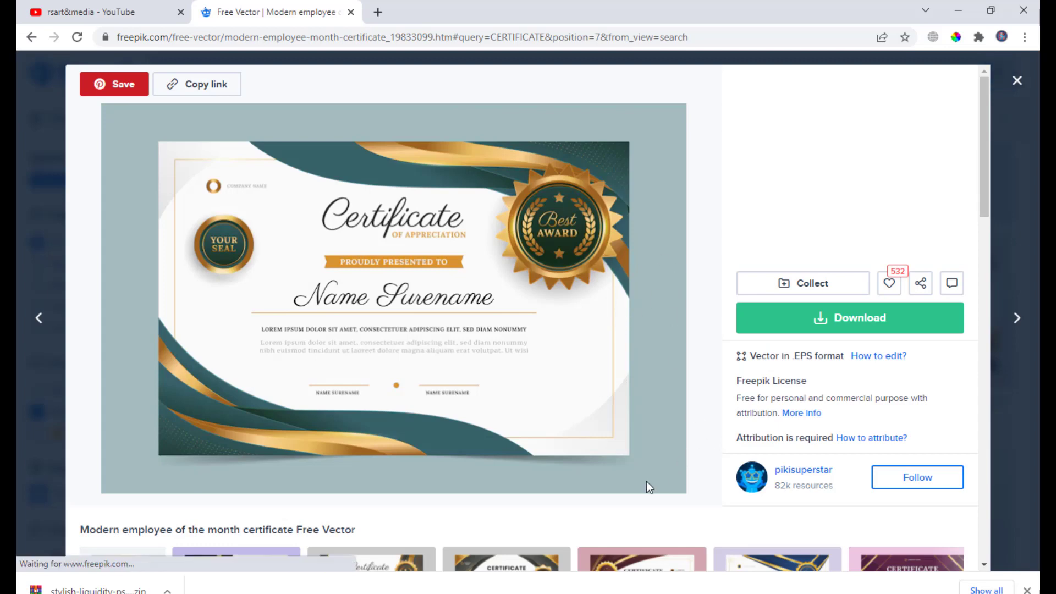
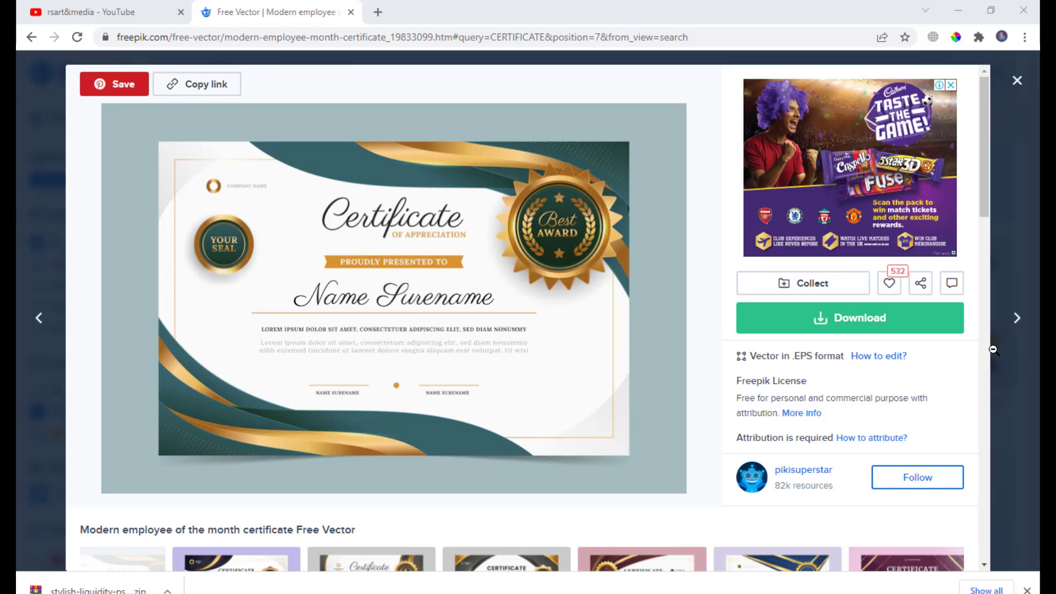
- Download the Modern employee of the month certificate template with the free attribution-required option
{"action": "left_click", "coordinate": [841, 321]}
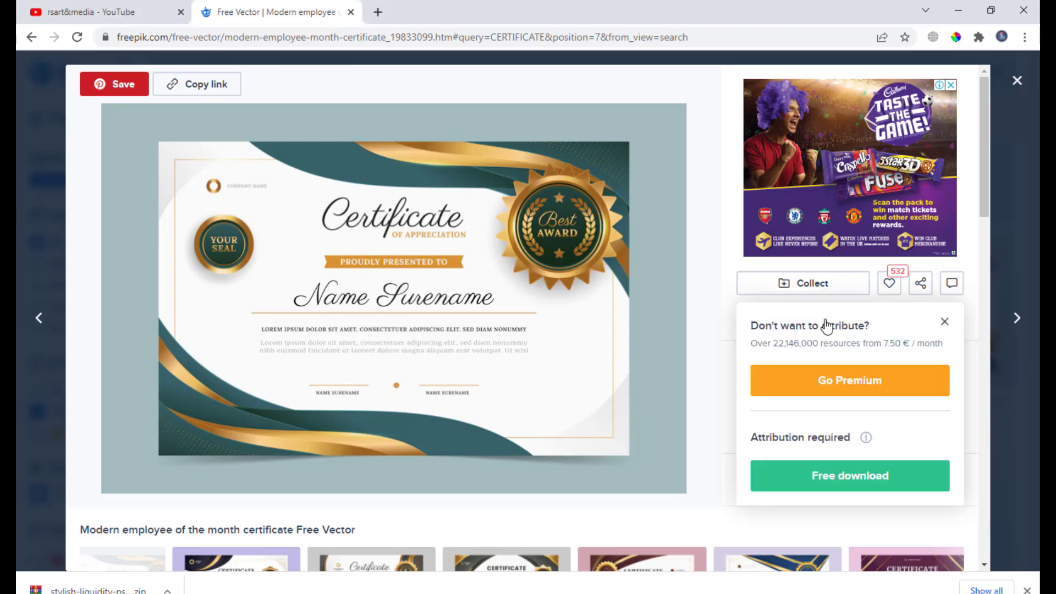
{"action": "left_click", "coordinate": [849, 476]}
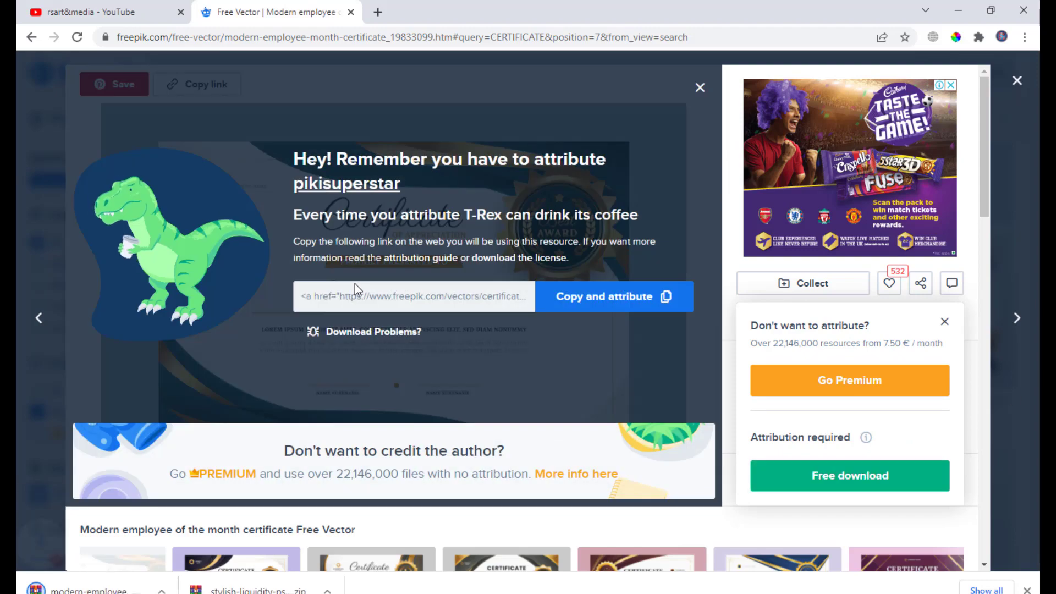
- Move the downloaded certificate ZIP from the Downloads folder into the mockups folder
{"action": "right_click", "coordinate": [180, 578]}
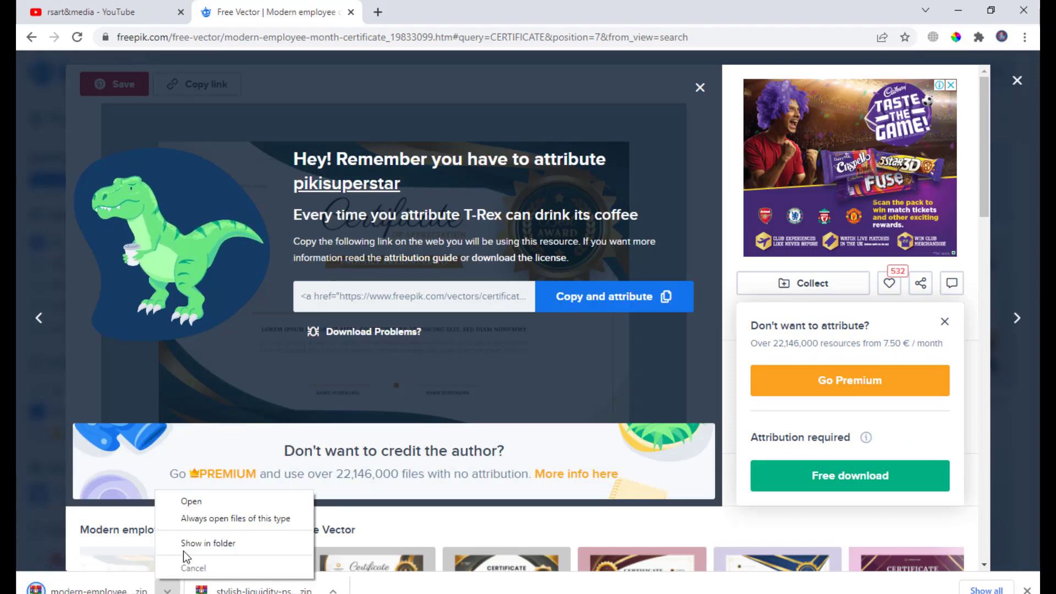
{"action": "left_click", "coordinate": [187, 544]}
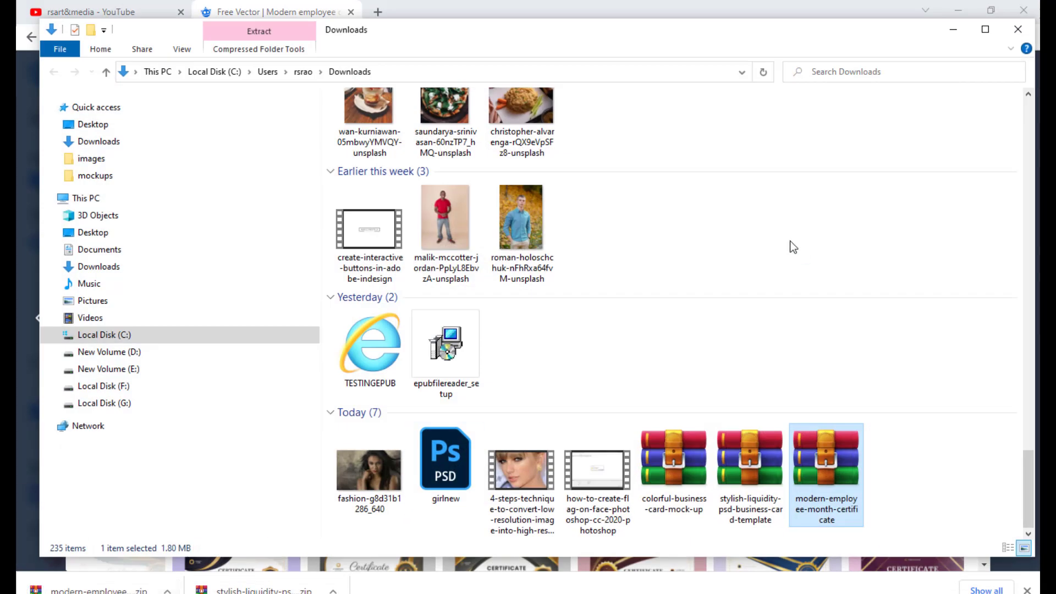
{"action": "right_click", "coordinate": [825, 461]}
{"action": "left_click", "coordinate": [814, 377]}
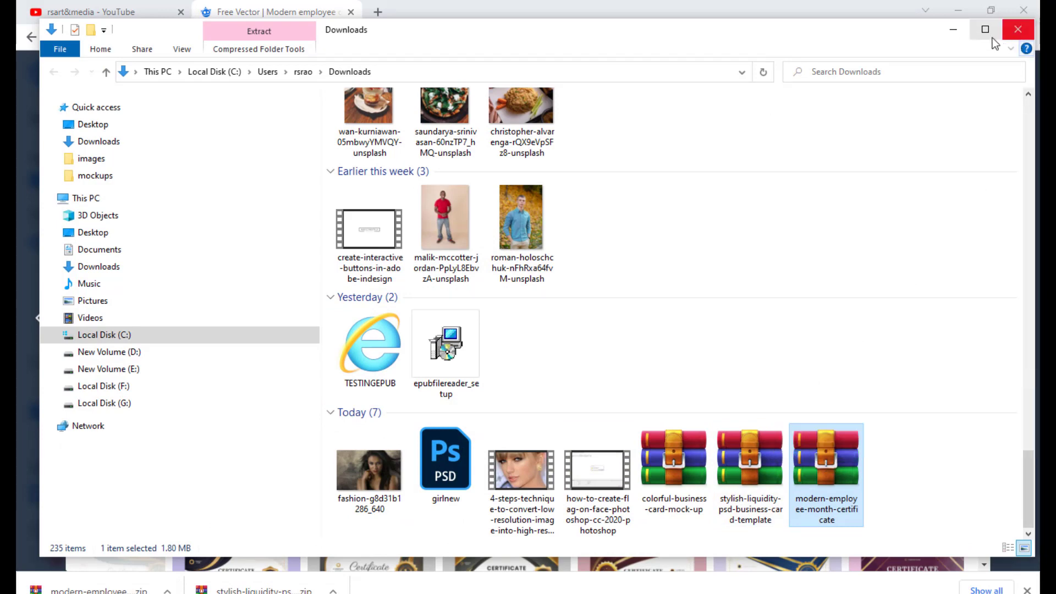
{"action": "left_click", "coordinate": [956, 28]}
{"action": "left_click", "coordinate": [957, 11]}
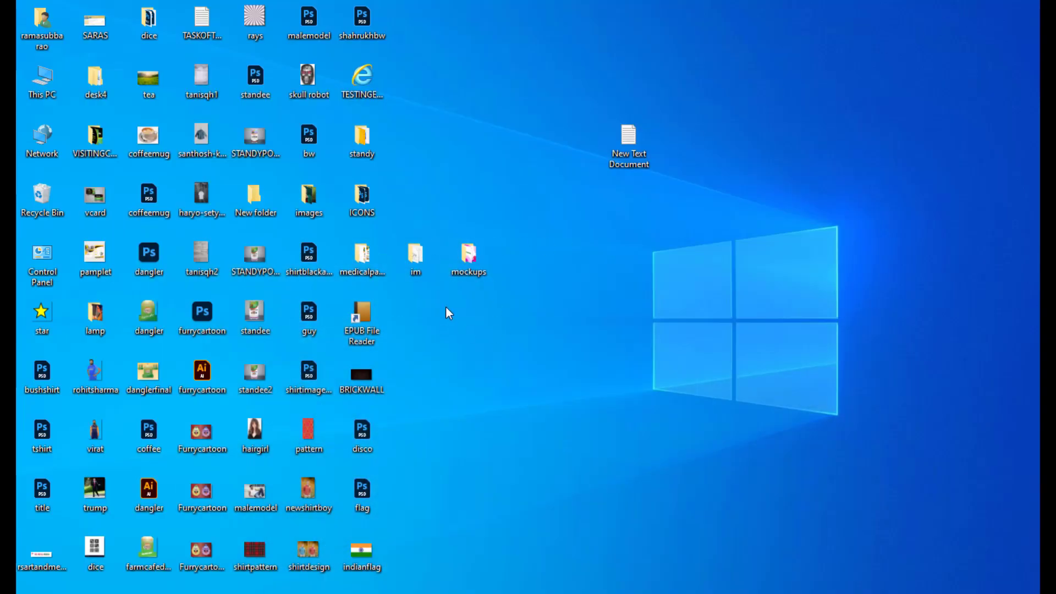
{"action": "double_click", "coordinate": [462, 258]}
{"action": "right_click", "coordinate": [466, 259]}
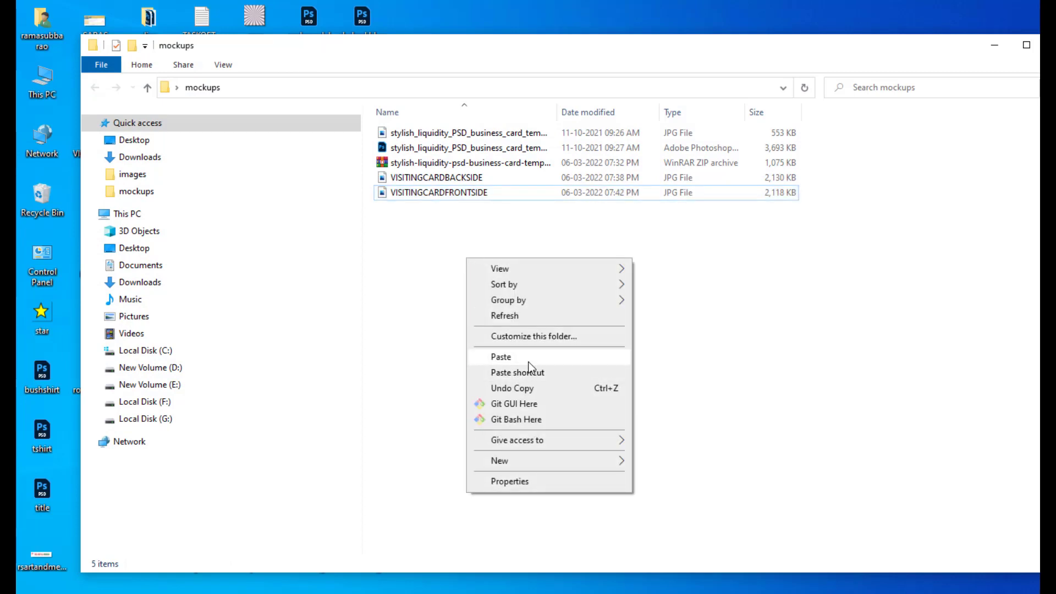
{"action": "left_click", "coordinate": [528, 358]}
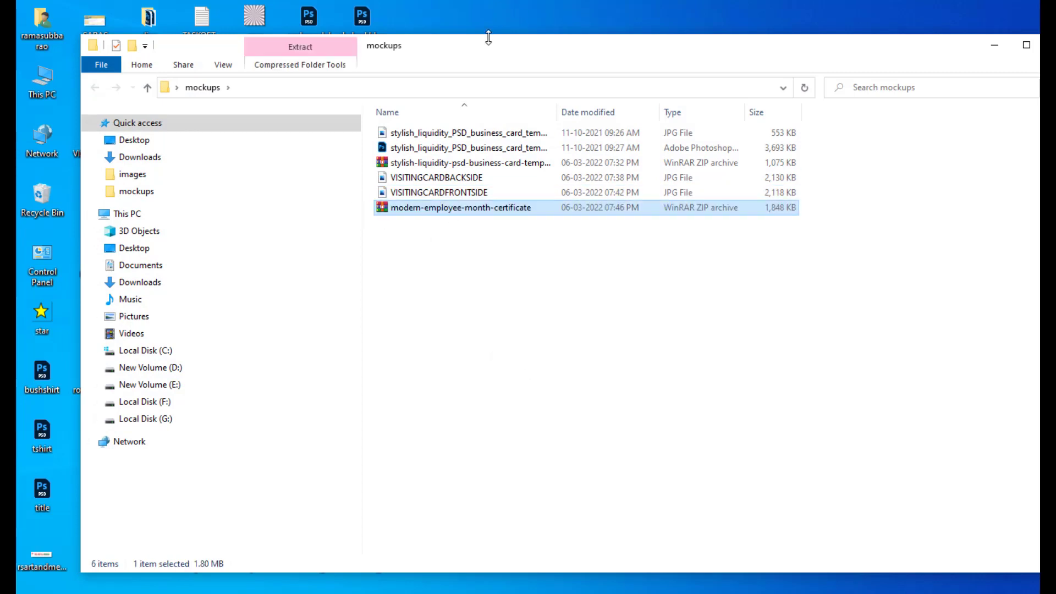
- Extract the modern-employee-month-certificate ZIP into the mockups folder
{"action": "left_click_drag", "start_coordinate": [488, 38], "coordinate": [560, 37]}
{"action": "right_click", "coordinate": [512, 209]}
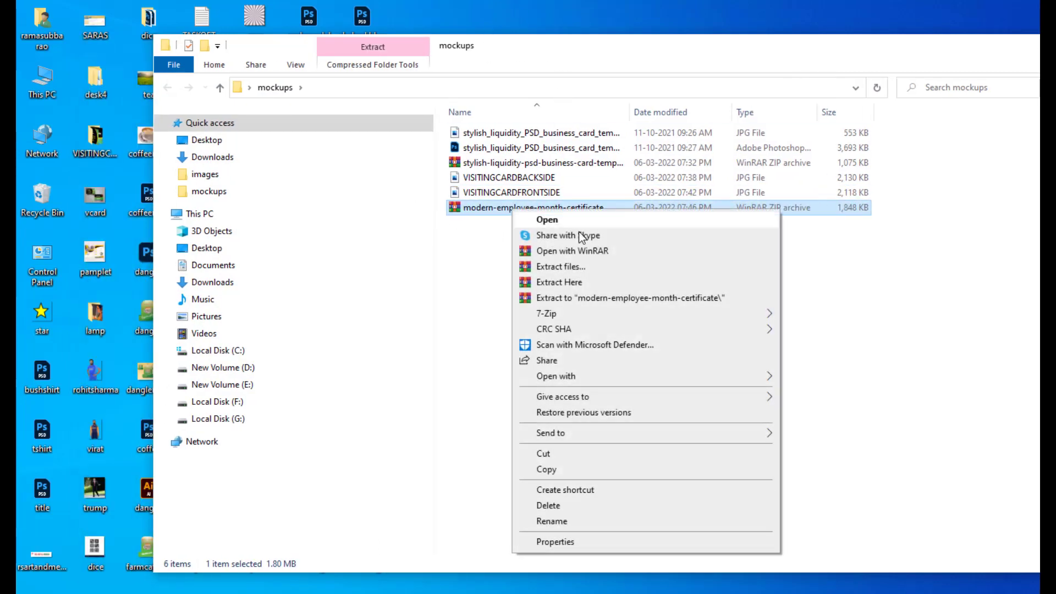
{"action": "left_click", "coordinate": [573, 283]}
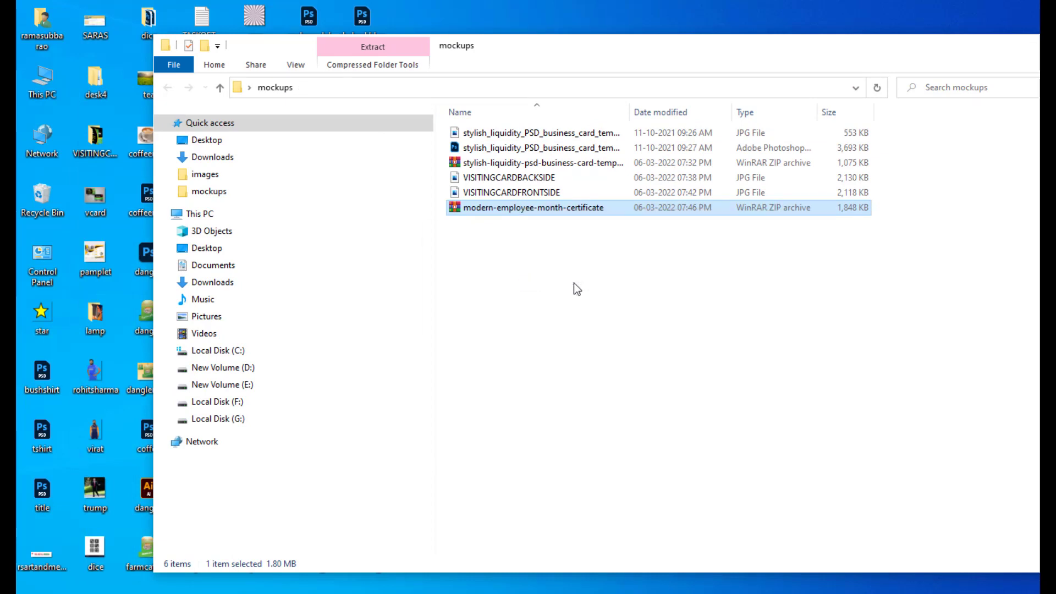
{"action": "left_click", "coordinate": [560, 345]}
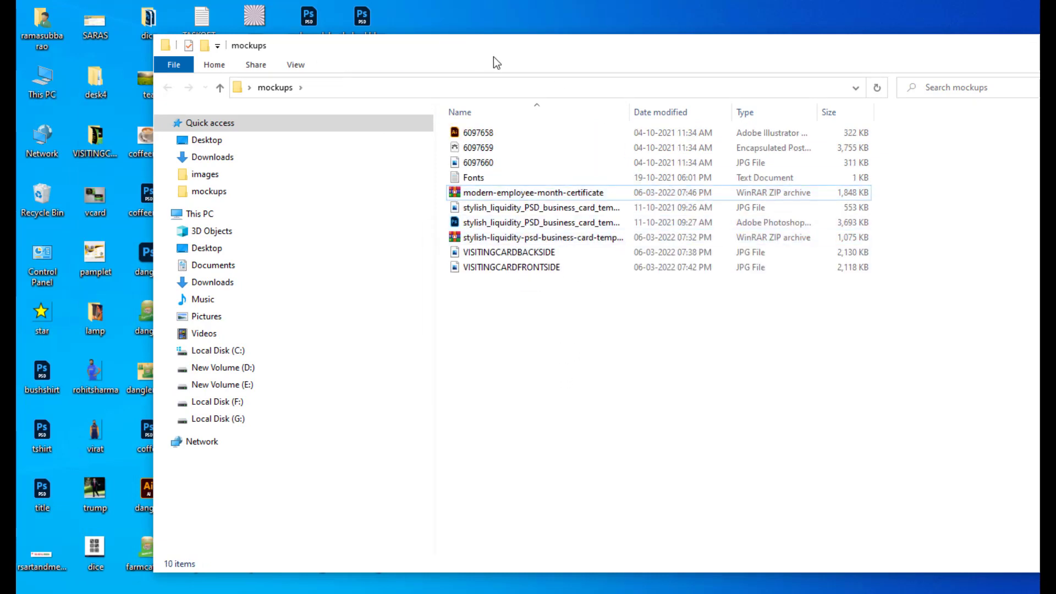
- Open the 6097658 Illustrator artwork file and dismiss the missing fonts notice
{"action": "left_click_drag", "start_coordinate": [493, 57], "coordinate": [476, 62]}
{"action": "left_click", "coordinate": [465, 137]}
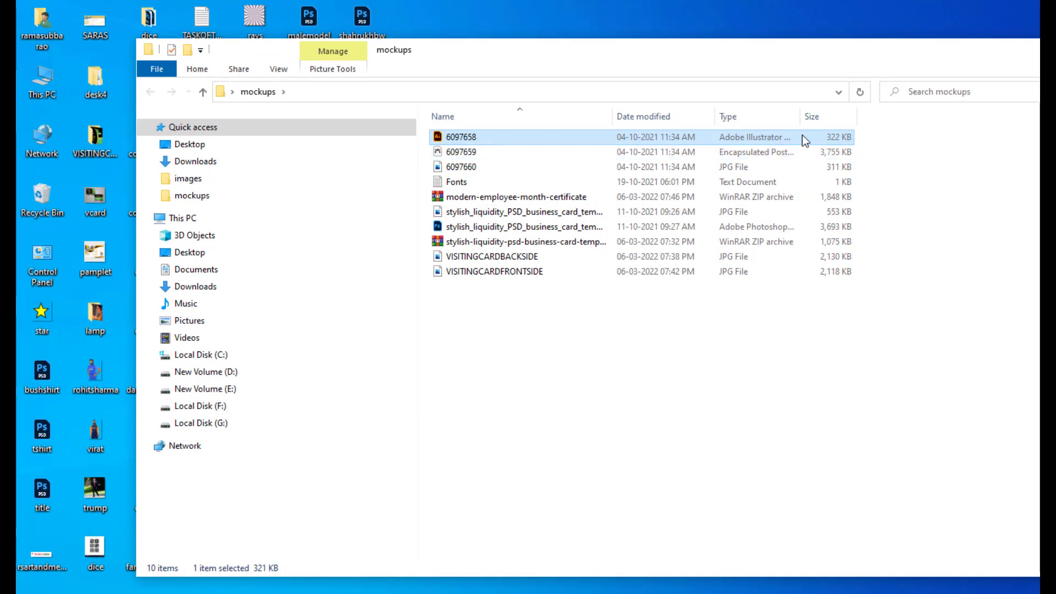
{"action": "left_click_drag", "start_coordinate": [798, 115], "coordinate": [874, 115]}
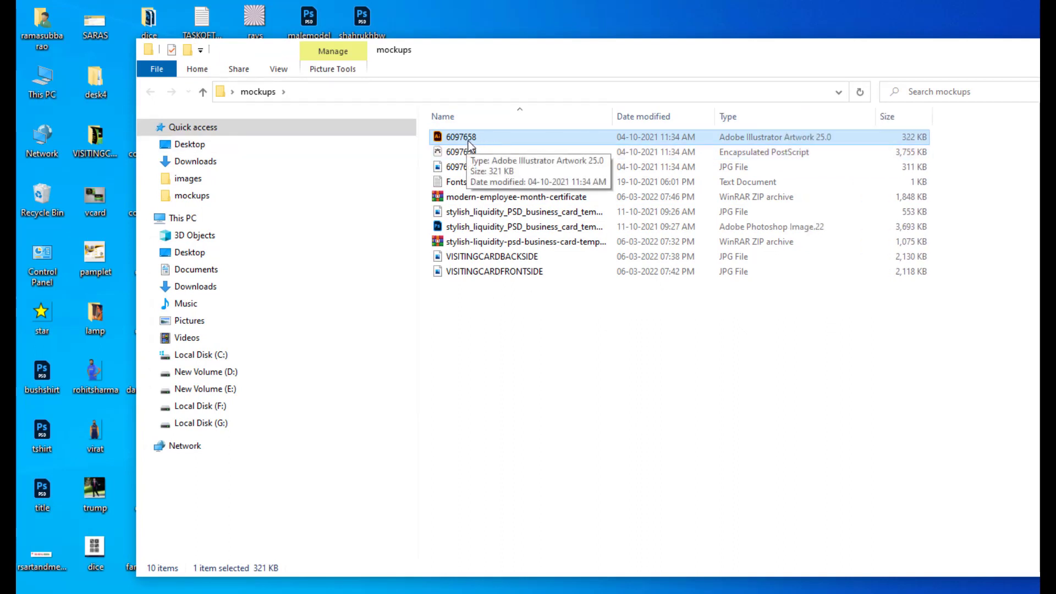
{"action": "double_click", "coordinate": [437, 139]}
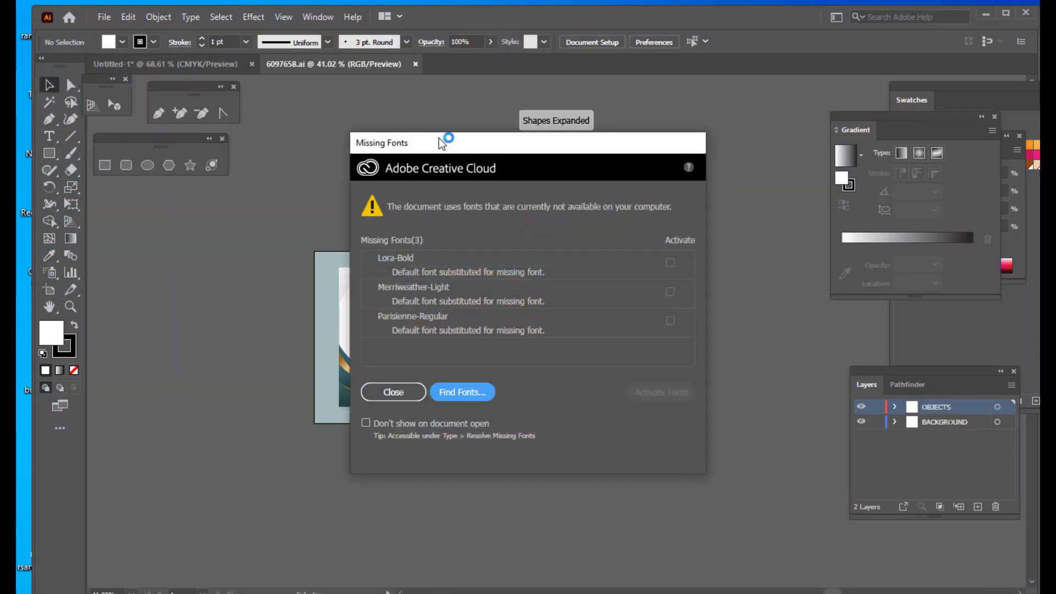
{"action": "left_click", "coordinate": [380, 392]}
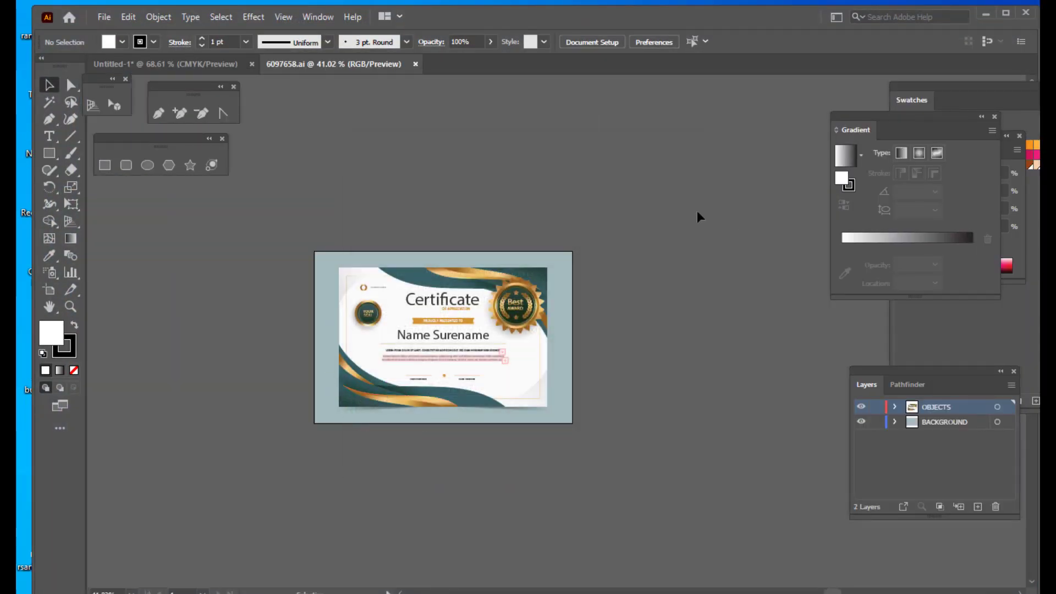
- Zoom and pan around the certificate artwork to examine its layout
{"action": "scroll", "coordinate": [503, 259], "scroll_direction": "up", "scroll_amount": 4}
{"action": "scroll", "coordinate": [506, 258], "scroll_direction": "down", "scroll_amount": 4}
{"action": "key", "text": "ctrl+1"}
{"action": "key", "text": "space"}
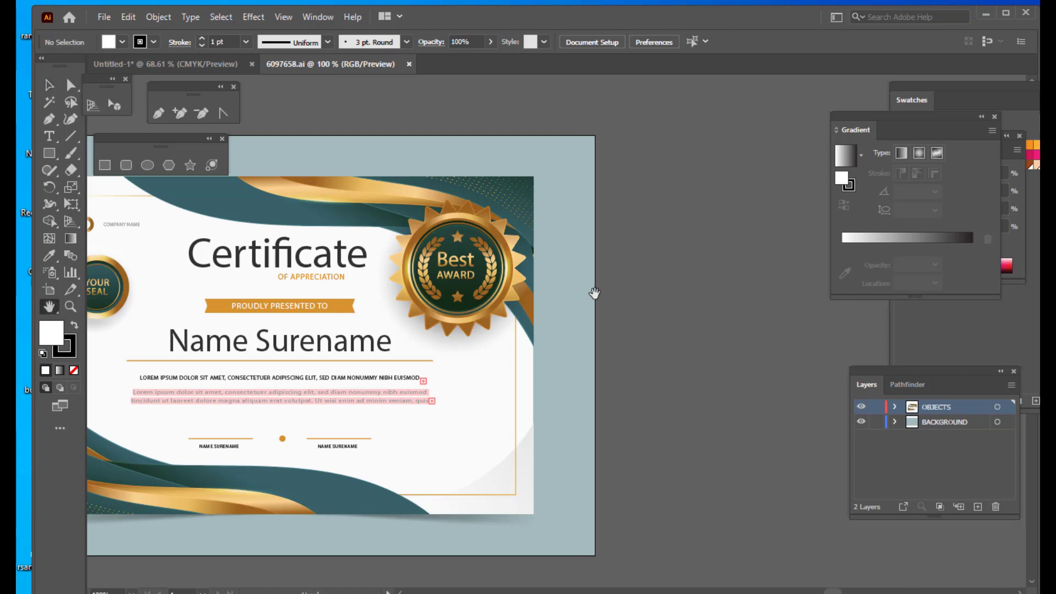
{"action": "left_click_drag", "start_coordinate": [524, 317], "coordinate": [756, 259]}
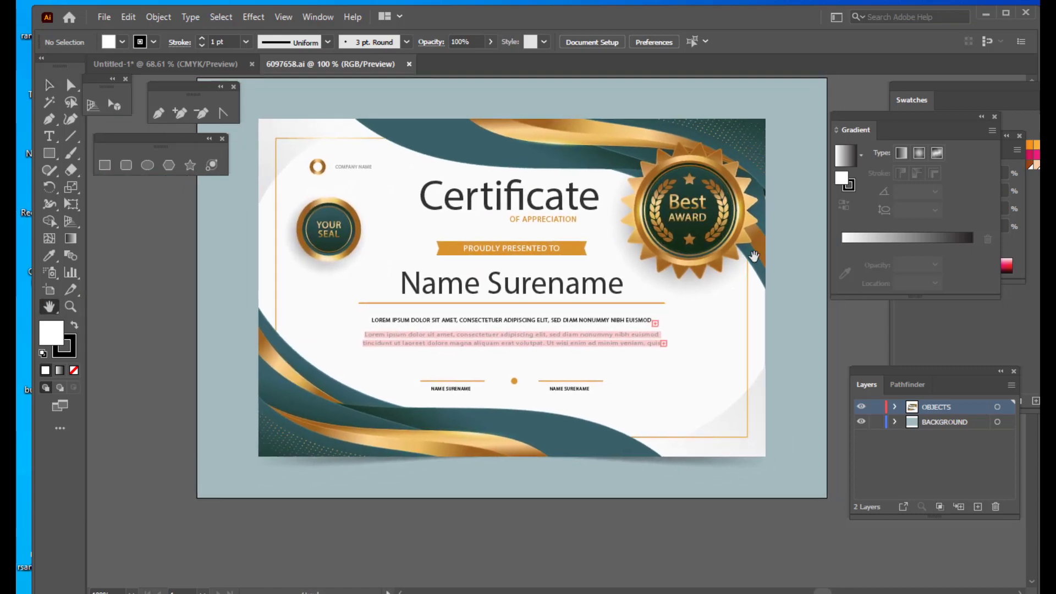
{"action": "key", "text": "ctrl+plus"}
{"action": "key", "text": "ctrl+plus"}
{"action": "key", "text": "ctrl+minus"}
{"action": "key", "text": "ctrl+minus"}
{"action": "key", "text": "ctrl+minus"}
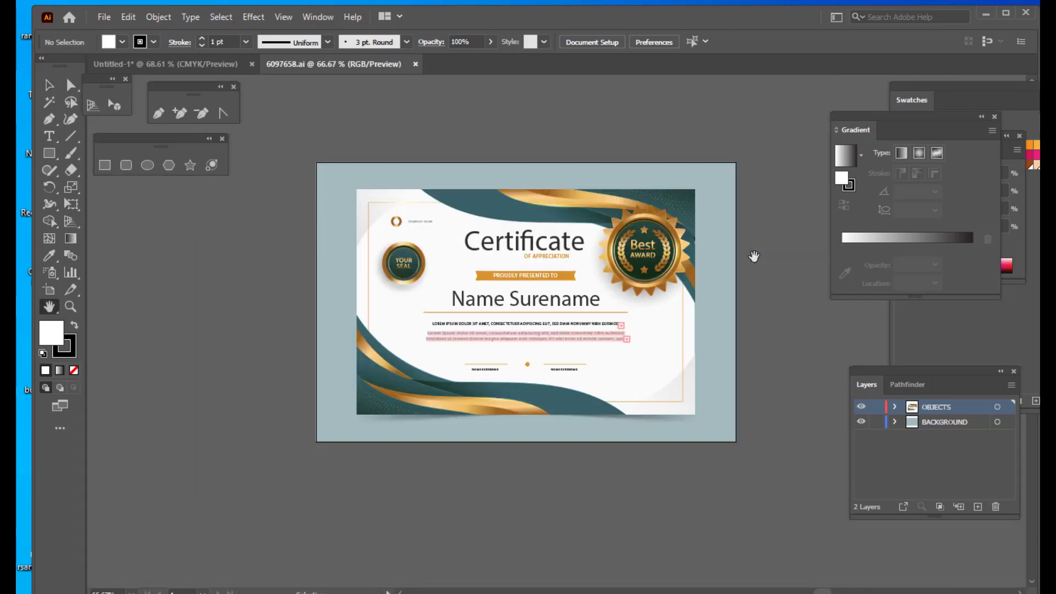
{"action": "key", "text": "ctrl+plus"}
{"action": "key", "text": "ctrl+plus"}
{"action": "key", "text": "ctrl+minus"}
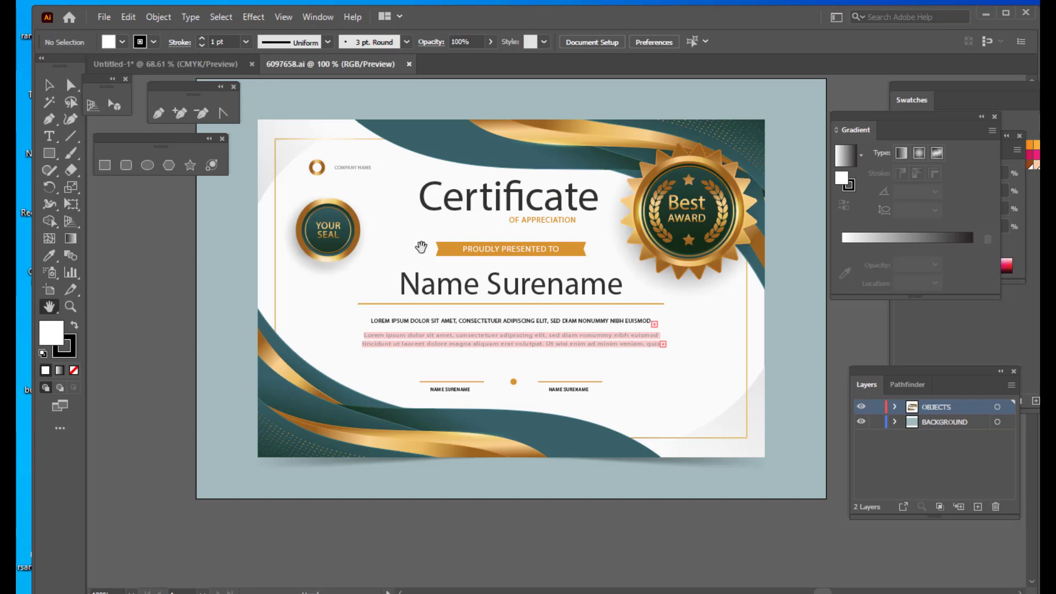
- Delete the Certificate of Appreciation heading group from the certificate
{"action": "left_click", "coordinate": [48, 83]}
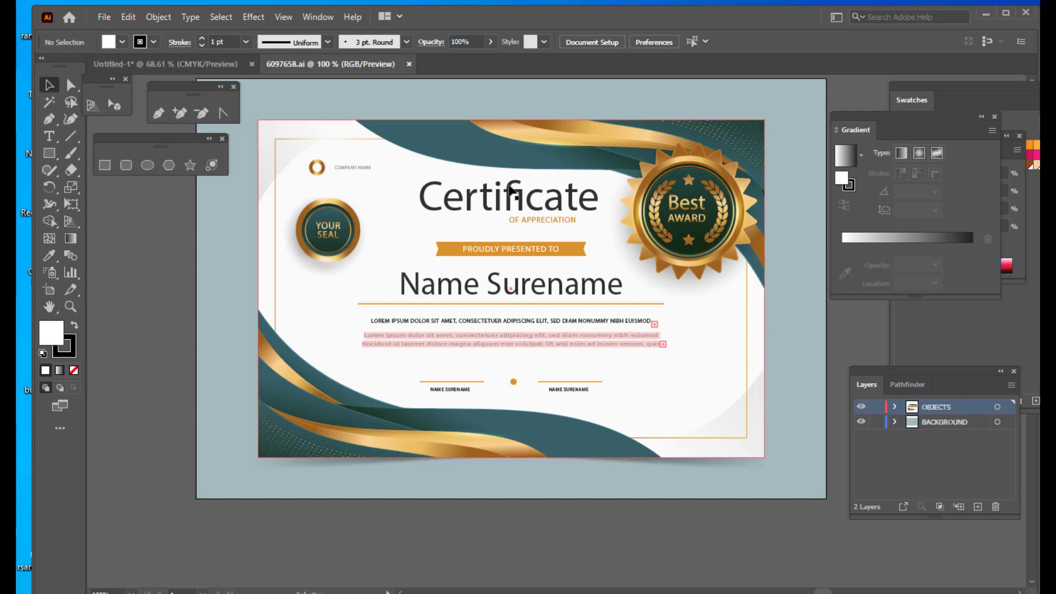
{"action": "left_click", "coordinate": [500, 200]}
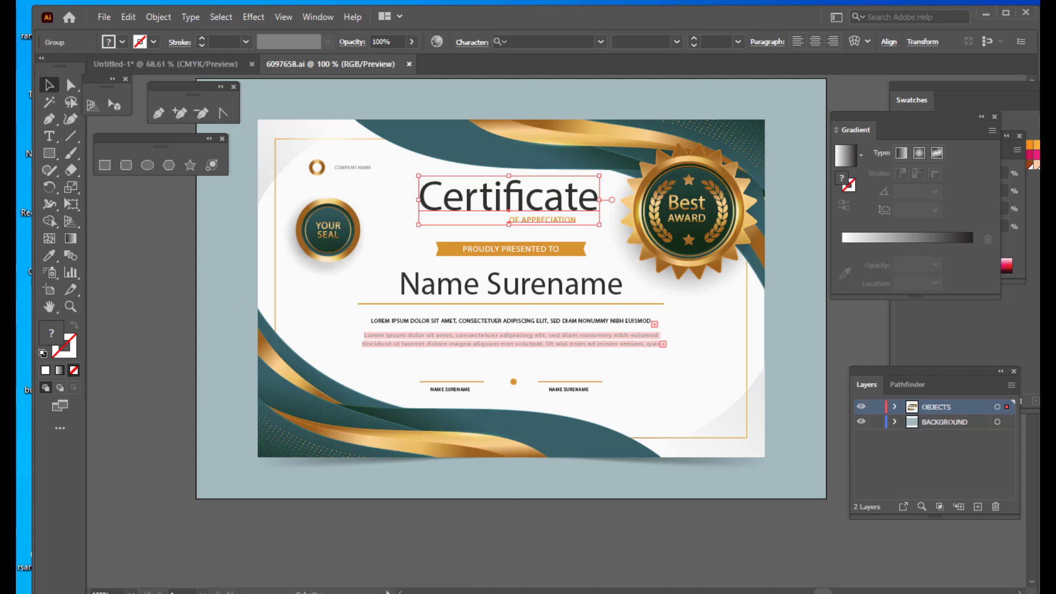
{"action": "scroll", "coordinate": [467, 135], "scroll_direction": "up", "scroll_amount": 2}
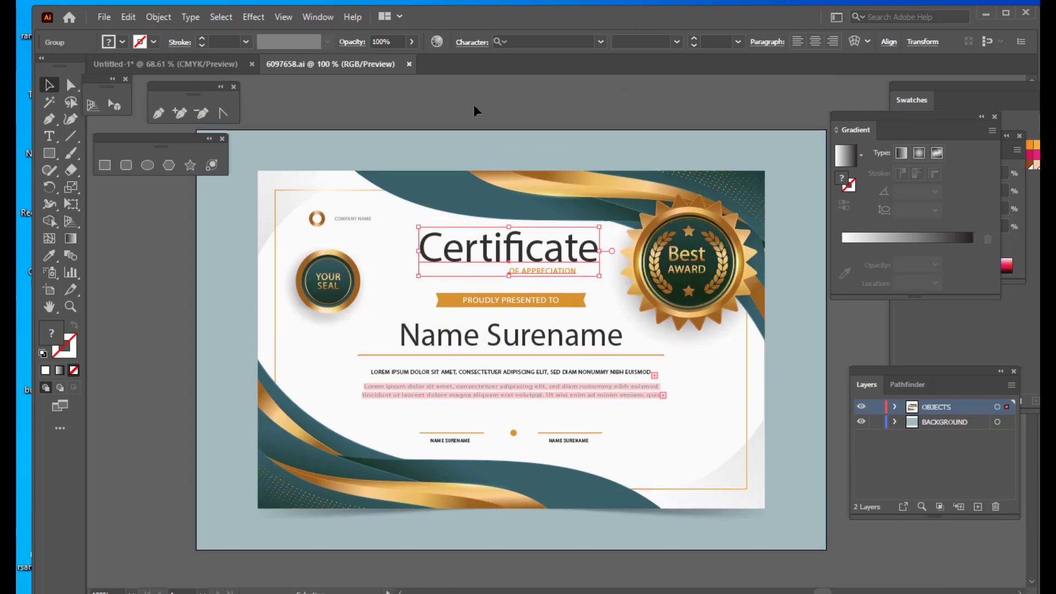
{"action": "left_click", "coordinate": [475, 107]}
{"action": "left_click", "coordinate": [519, 250]}
{"action": "key", "text": "Delete"}
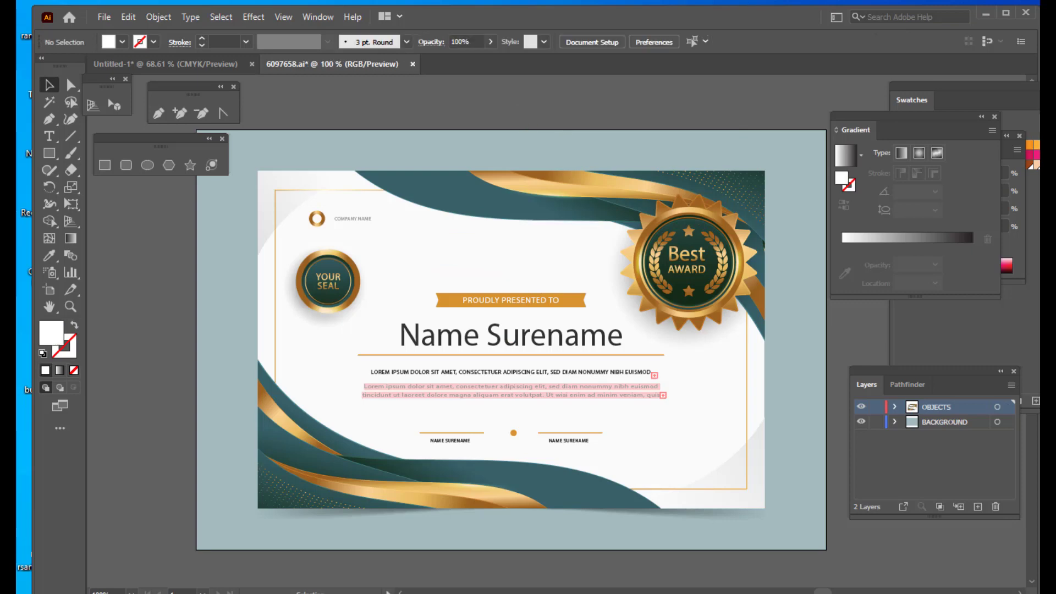
- Add a point text reading This is to Certify above the artboard
{"action": "left_click", "coordinate": [49, 136]}
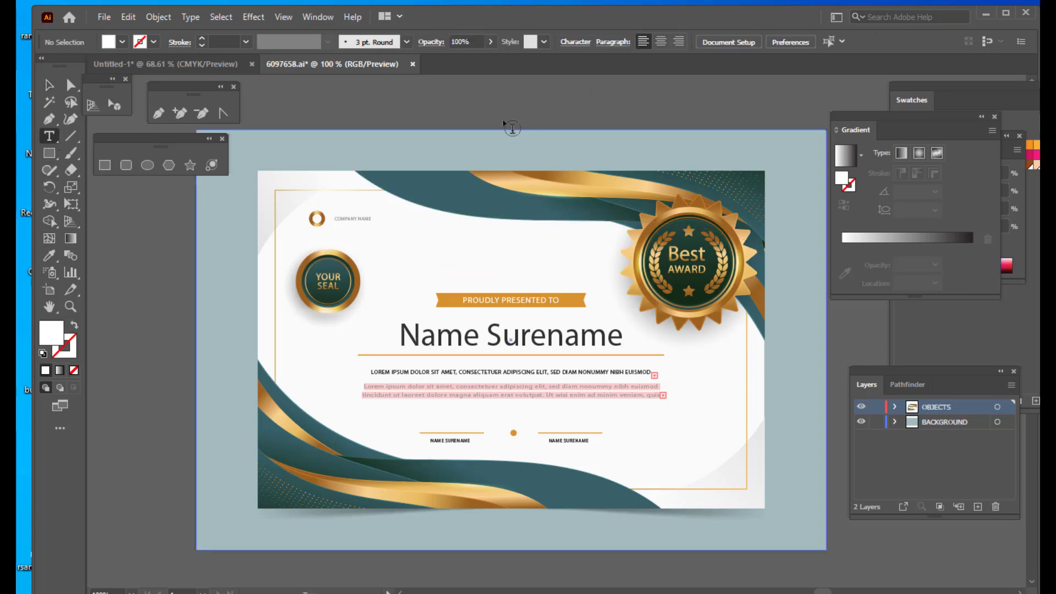
{"action": "scroll", "coordinate": [546, 165], "scroll_direction": "up", "scroll_amount": 3}
{"action": "left_click", "coordinate": [388, 149]}
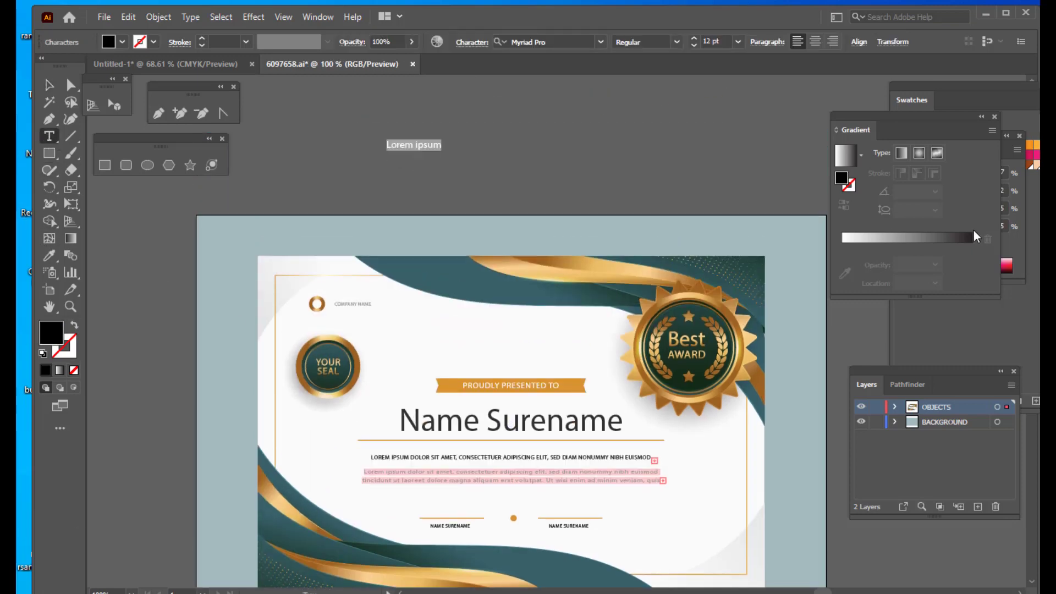
{"action": "key", "text": "BackSpace"}
{"action": "type", "text": "t"}
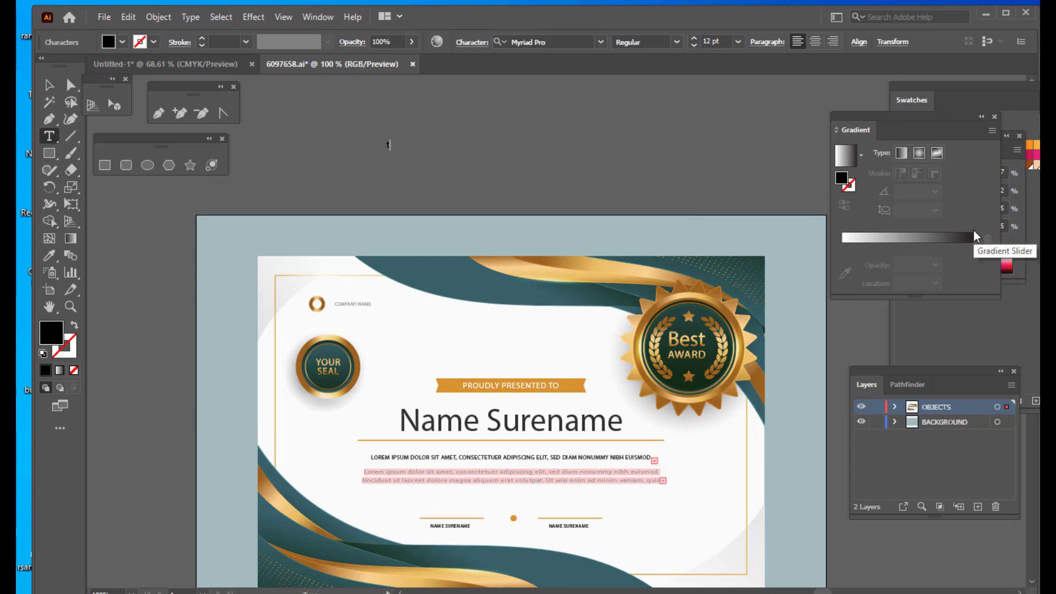
{"action": "type", "text": "E"}
{"action": "key", "text": "BackSpace"}
{"action": "type", "text": "H"}
{"action": "type", "text": "his is TC"}
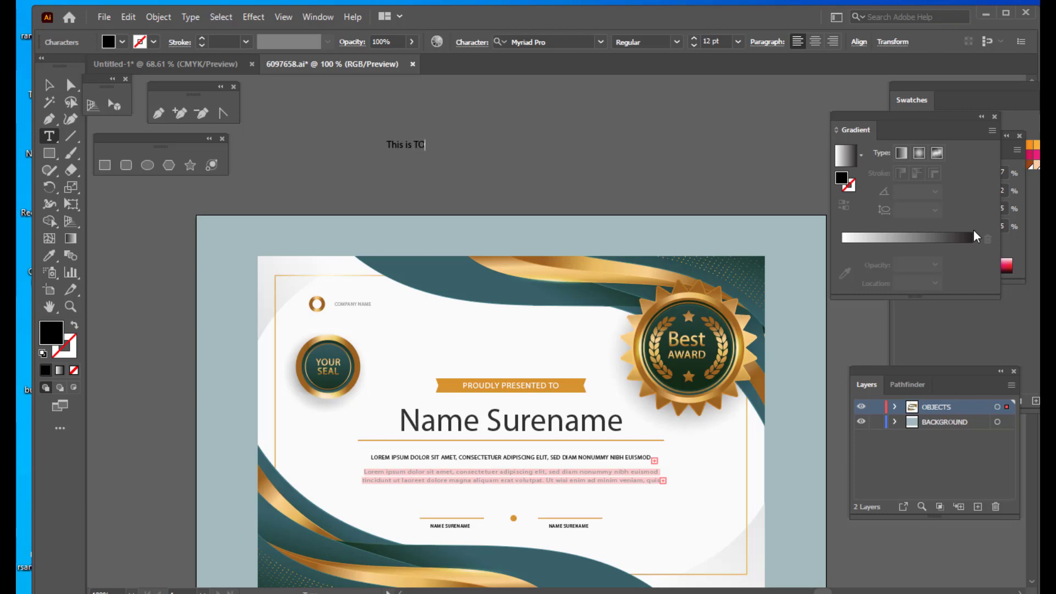
{"action": "key", "text": "BackSpace"}
{"action": "key", "text": "BackSpace"}
{"action": "key", "text": "Escape"}
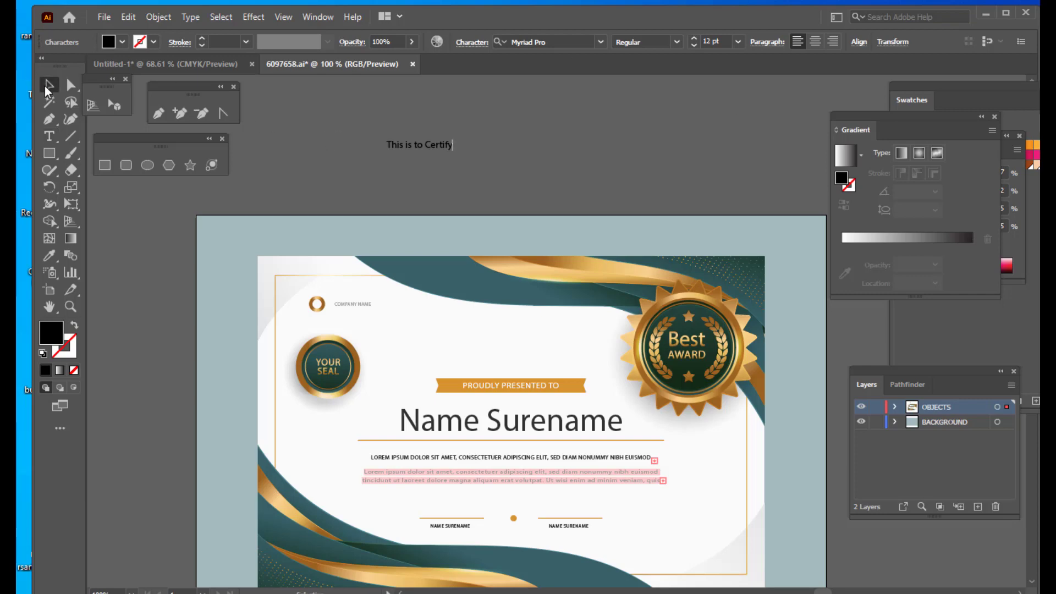
- Scale the This is to Certify text up to about 55 pt
{"action": "left_click_drag", "start_coordinate": [453, 140], "coordinate": [548, 125]}
{"action": "key", "text": "ctrl+z"}
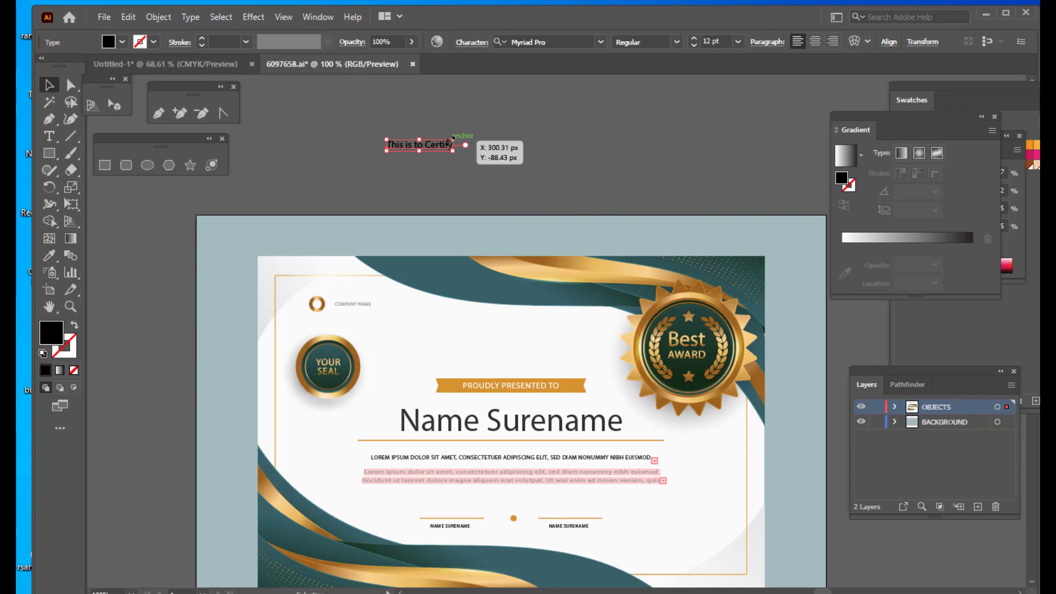
{"action": "left_click_drag", "start_coordinate": [452, 141], "coordinate": [644, 135]}
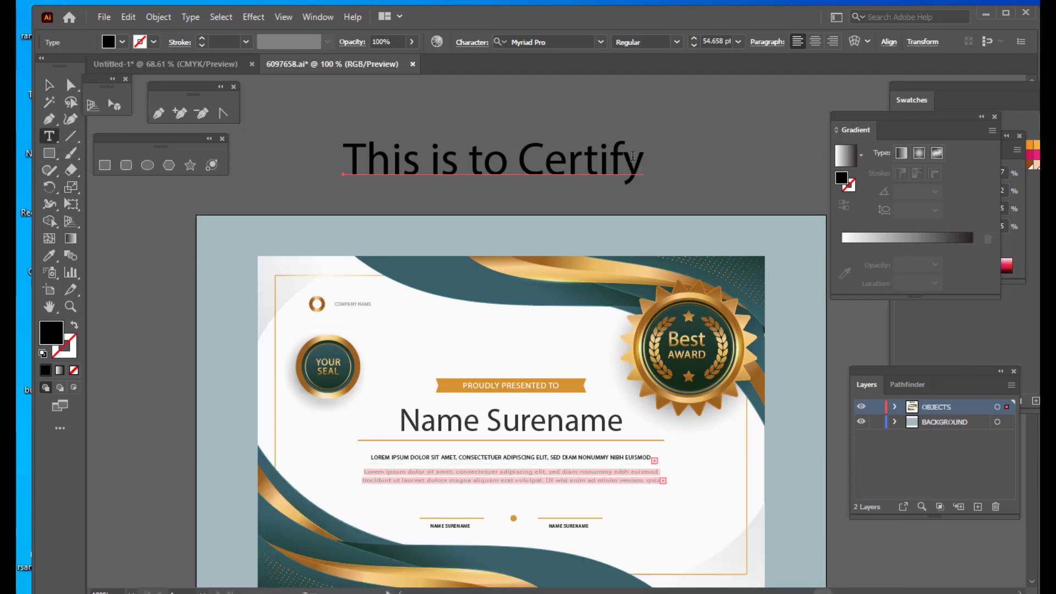
- Change the This is to Certify text's font to Great Vibes
{"action": "left_click_drag", "start_coordinate": [643, 155], "coordinate": [521, 55]}
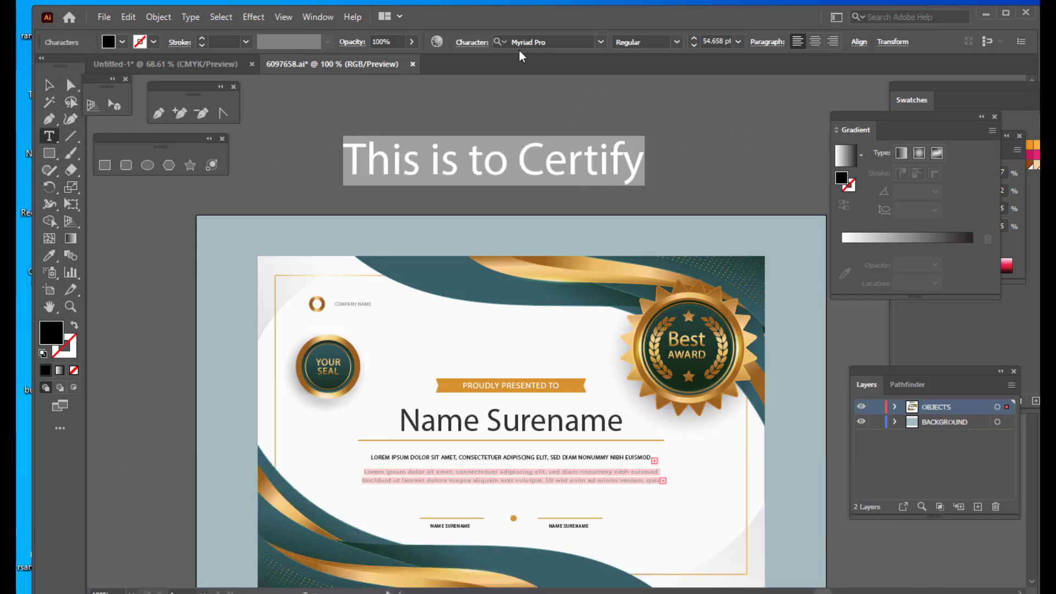
{"action": "left_click", "coordinate": [557, 43]}
{"action": "type", "text": "GRE"}
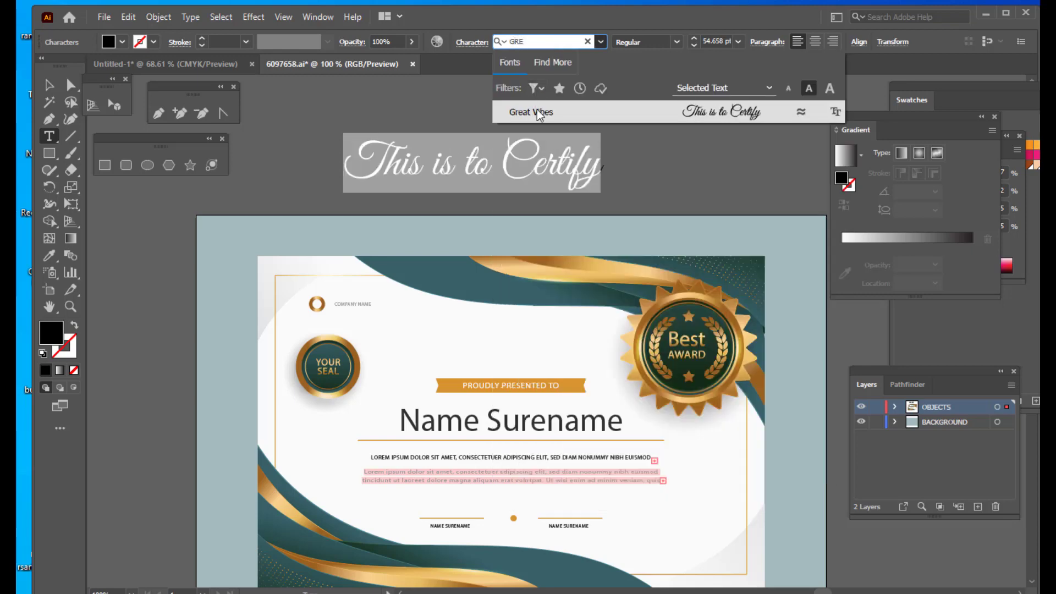
{"action": "left_click", "coordinate": [537, 110]}
- Move the text into the empty heading area and scale it down to about 35 pt
{"action": "left_click", "coordinate": [49, 84]}
{"action": "left_click_drag", "start_coordinate": [512, 171], "coordinate": [619, 346]}
{"action": "key", "text": "ctrl+t"}
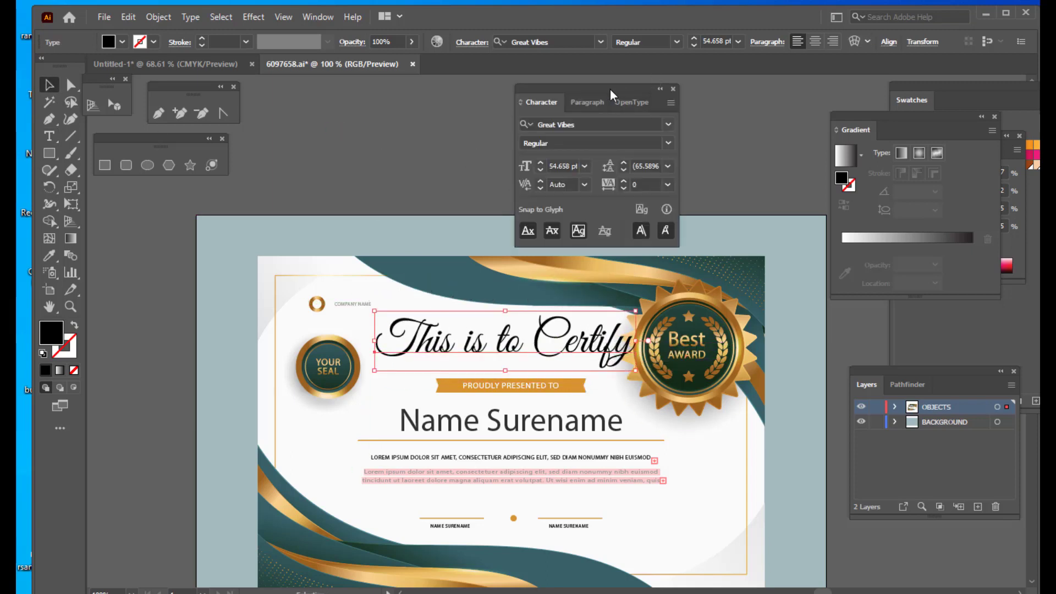
{"action": "left_click_drag", "start_coordinate": [609, 88], "coordinate": [761, 63]}
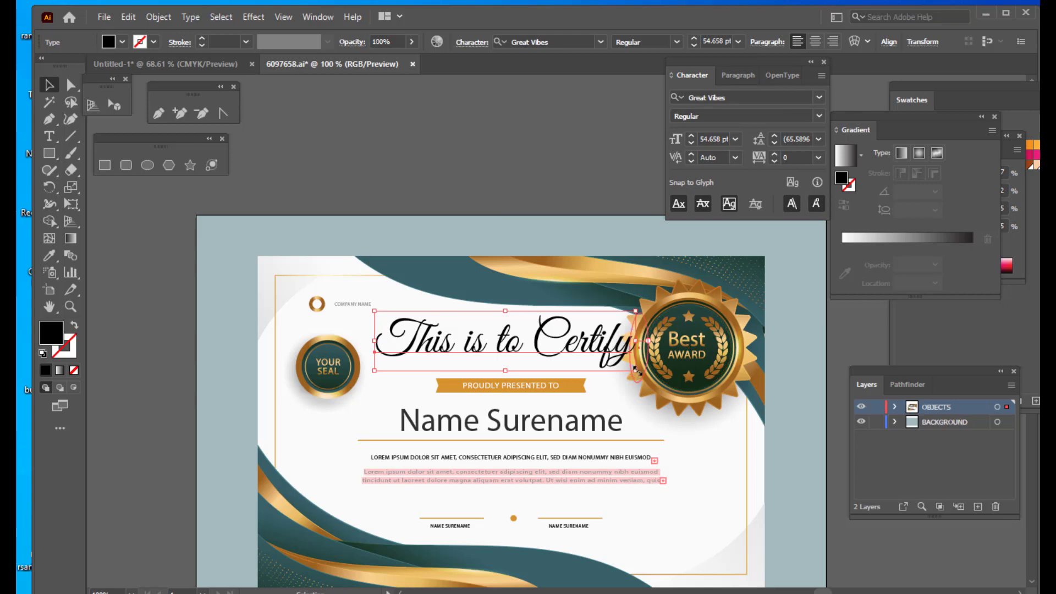
{"action": "left_click_drag", "start_coordinate": [636, 371], "coordinate": [602, 359]}
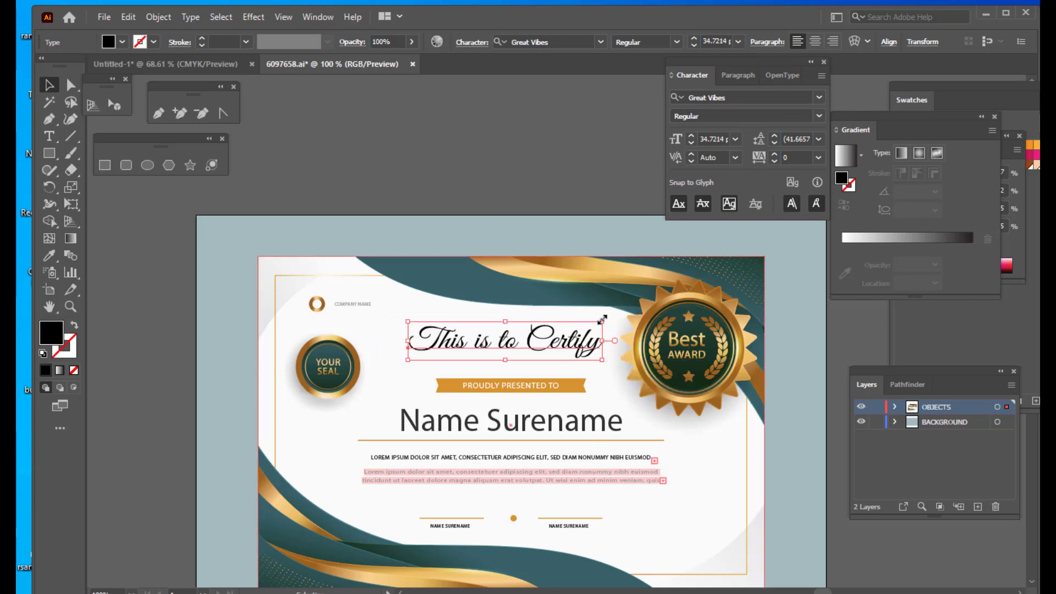
- Resize the This is to Certify heading to about 32 pt and centre it in the heading area
{"action": "left_click_drag", "start_coordinate": [602, 319], "coordinate": [595, 322]}
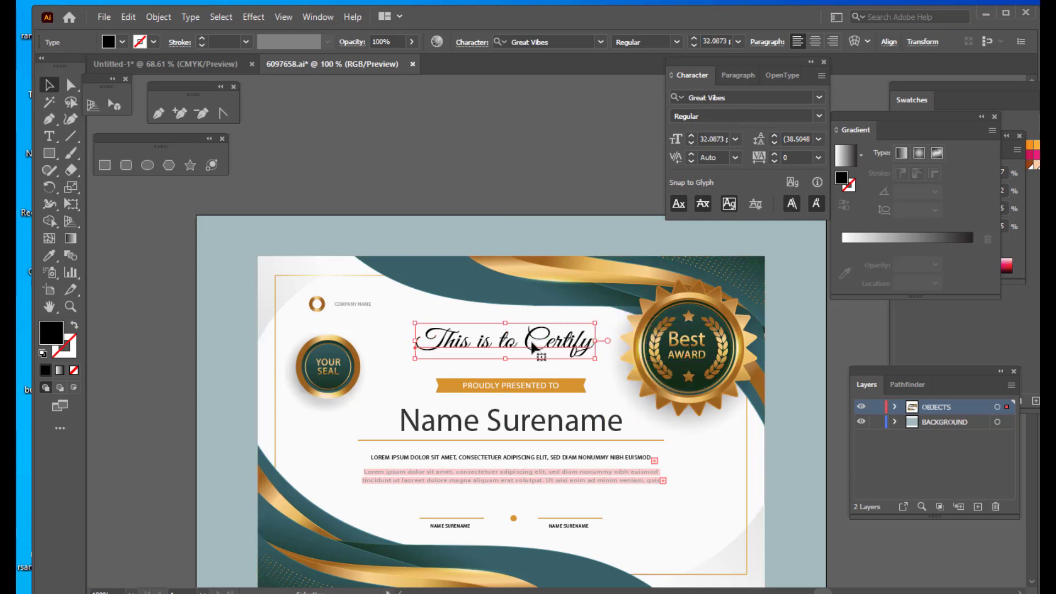
{"action": "left_click_drag", "start_coordinate": [525, 342], "coordinate": [526, 347]}
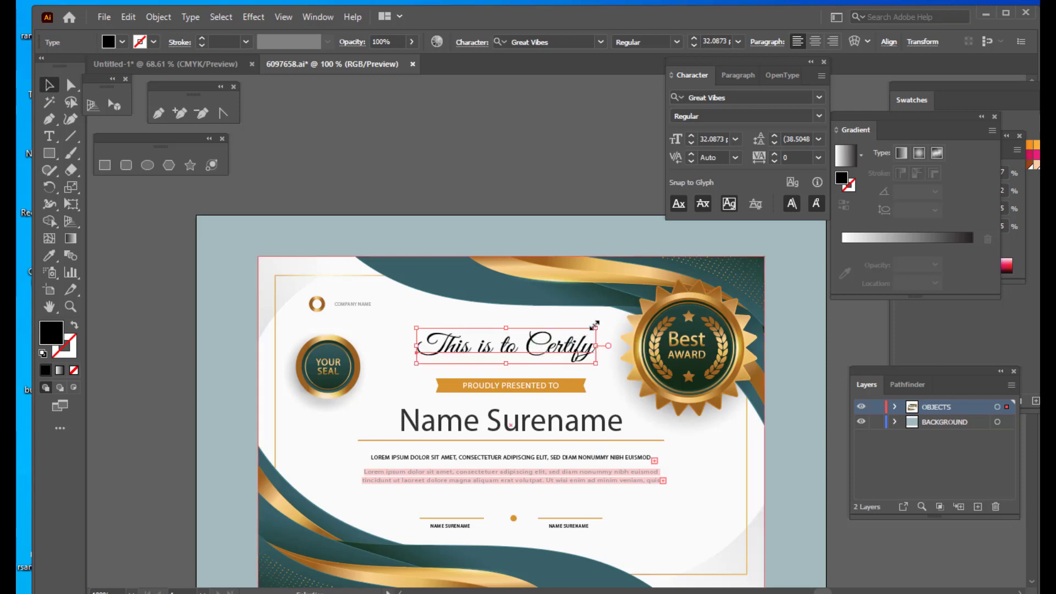
{"action": "left_click_drag", "start_coordinate": [596, 328], "coordinate": [611, 325]}
{"action": "left_click", "coordinate": [537, 130]}
{"action": "scroll", "coordinate": [612, 293], "scroll_direction": "down", "scroll_amount": 1}
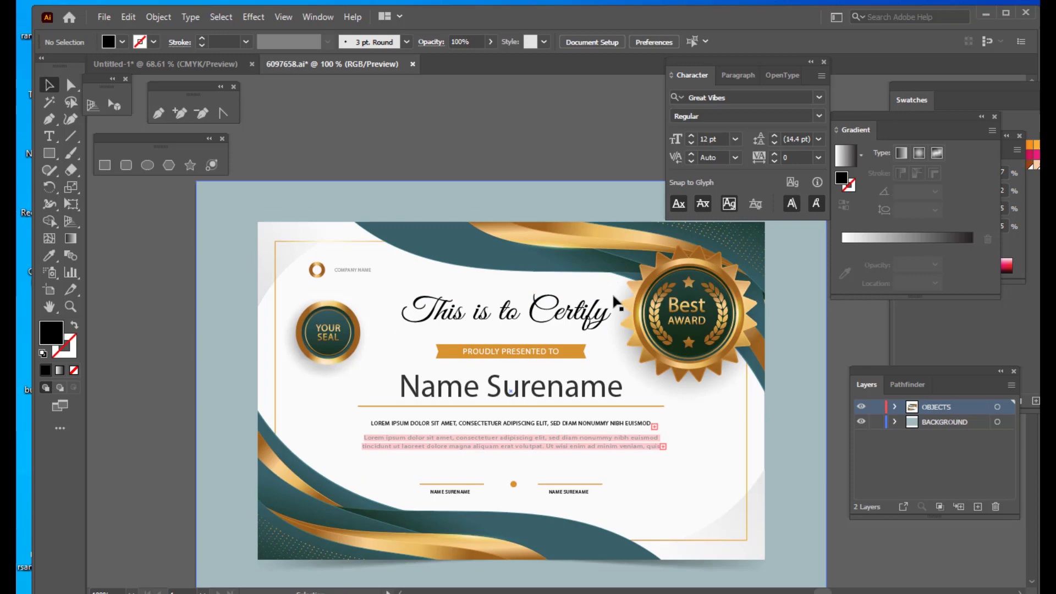
- Delete the Name Surename and lorem ipsum text group from the certificate
{"action": "left_click", "coordinate": [550, 392]}
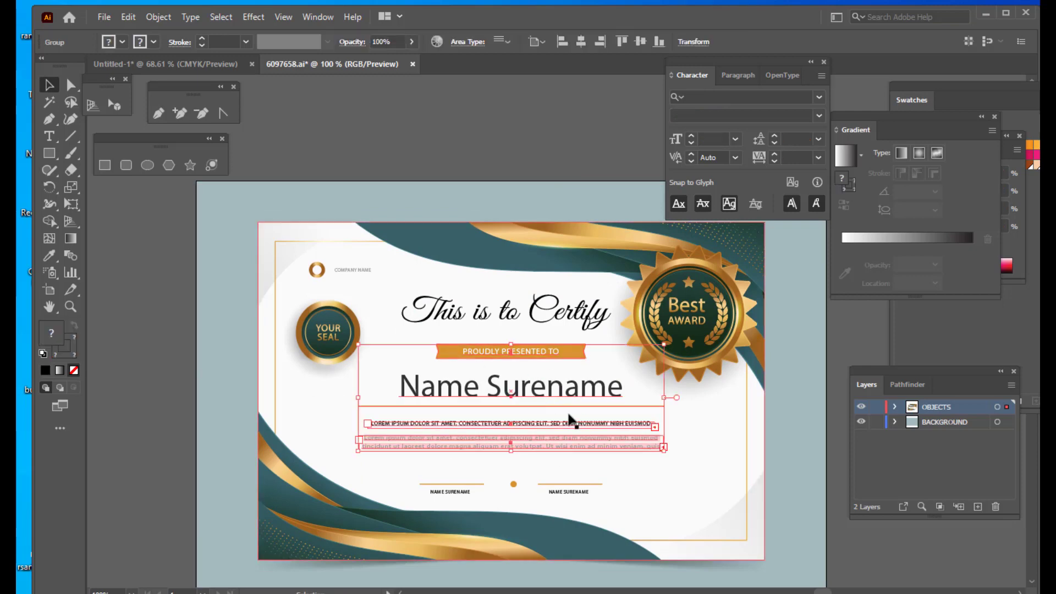
{"action": "key", "text": "Delete"}
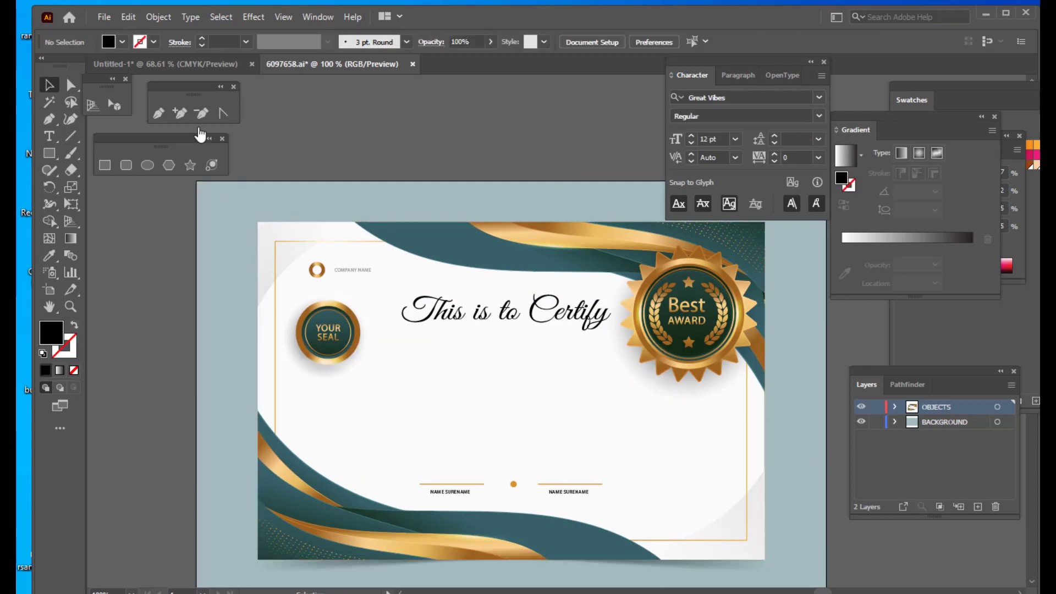
- Draw a long horizontal line across the middle of the certificate with the Line tool
{"action": "scroll", "coordinate": [495, 102], "scroll_direction": "down", "scroll_amount": 1}
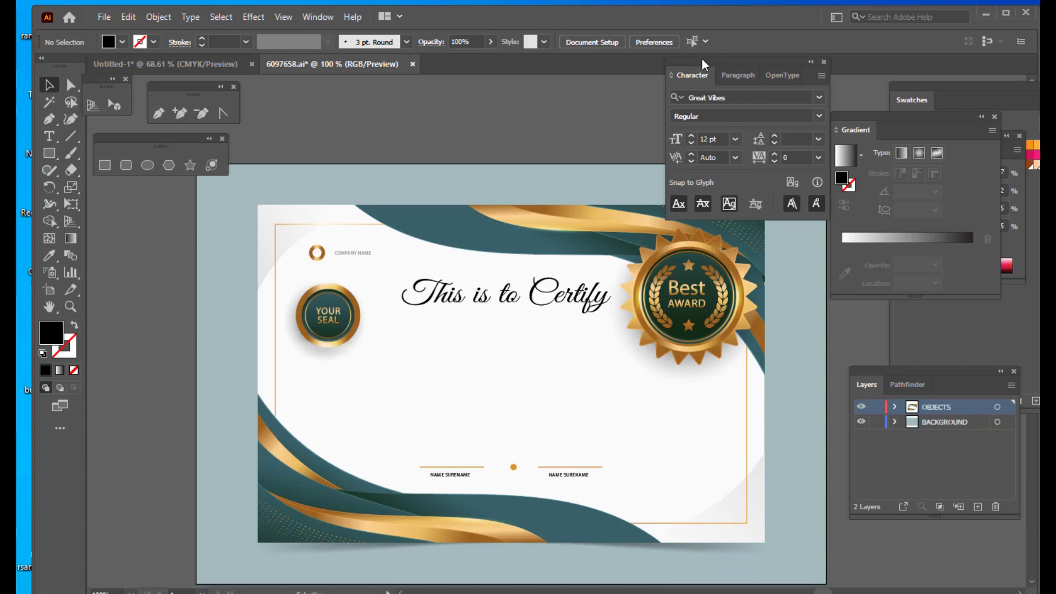
{"action": "left_click_drag", "start_coordinate": [724, 60], "coordinate": [811, 59]}
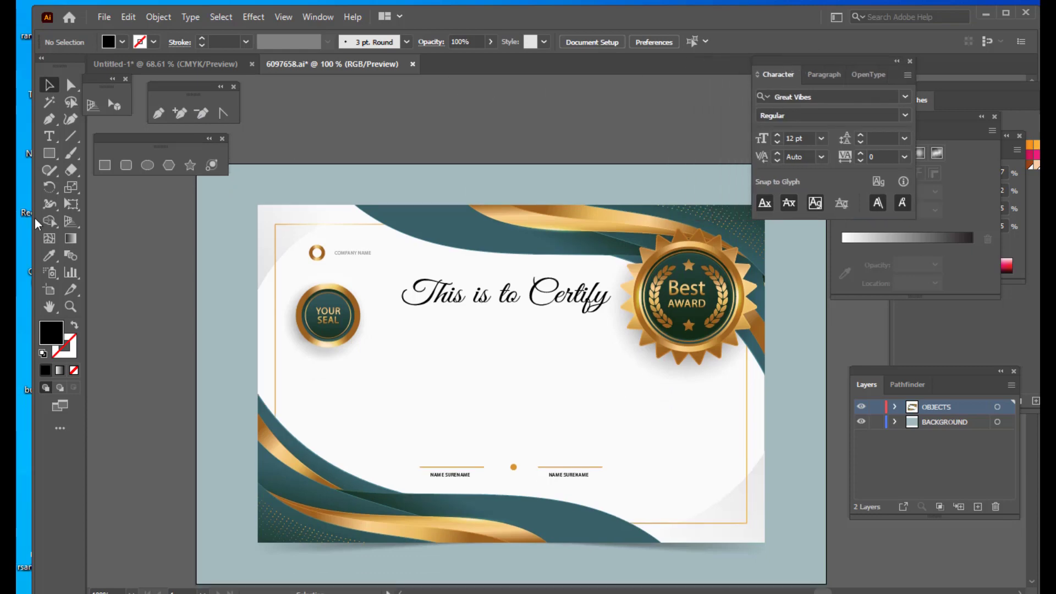
{"action": "left_click", "coordinate": [69, 136]}
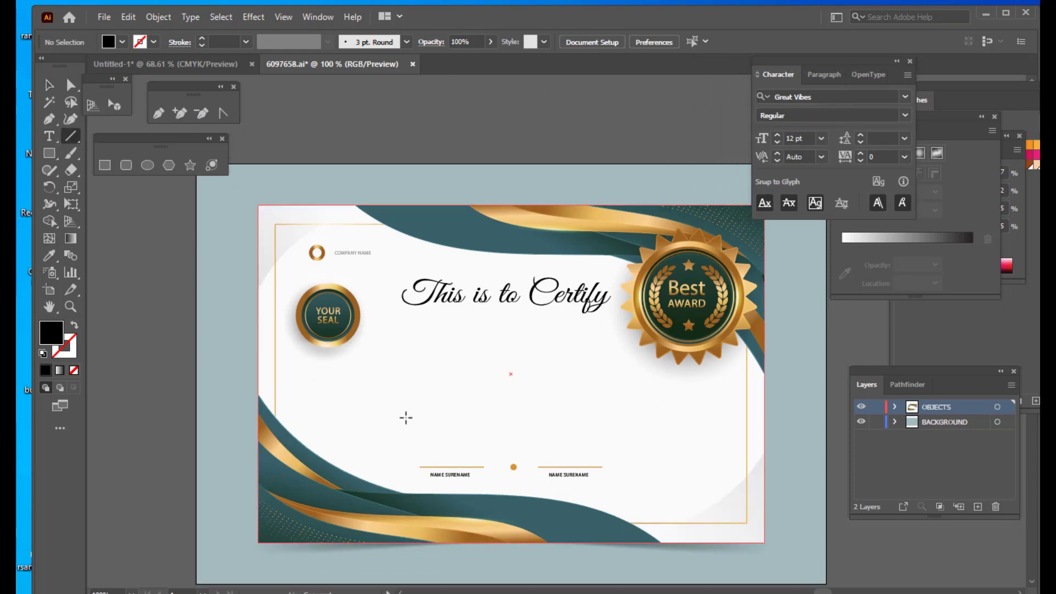
{"action": "left_click_drag", "start_coordinate": [382, 412], "coordinate": [665, 412]}
{"action": "left_click", "coordinate": [48, 85]}
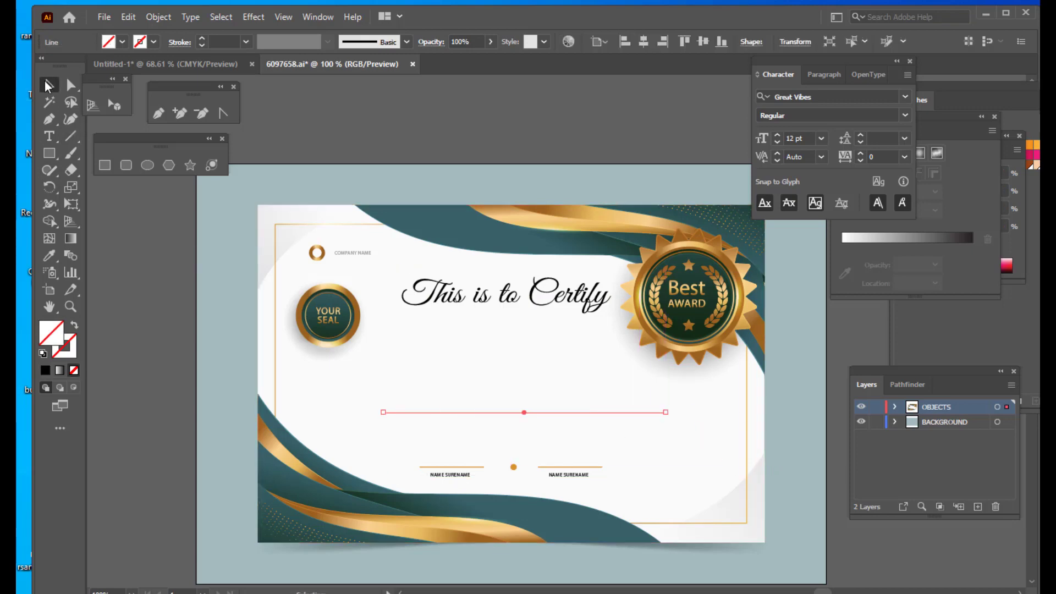
- Give the line a black 4 pt stroke and move it up slightly below the heading
{"action": "left_click", "coordinate": [69, 355]}
{"action": "left_click", "coordinate": [46, 371]}
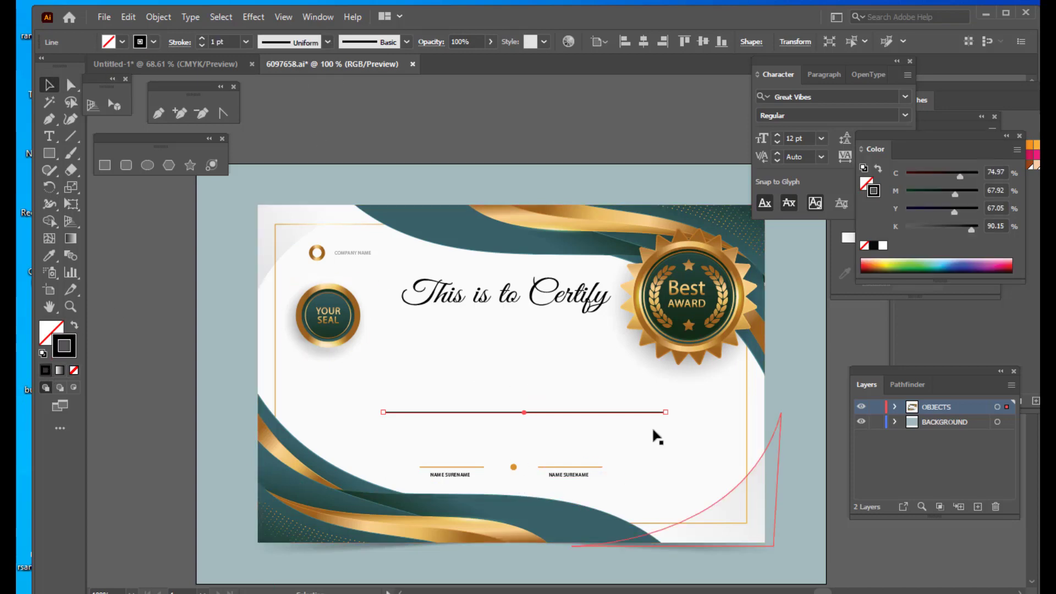
{"action": "left_click", "coordinate": [202, 39]}
{"action": "left_click", "coordinate": [203, 39]}
{"action": "left_click", "coordinate": [203, 39]}
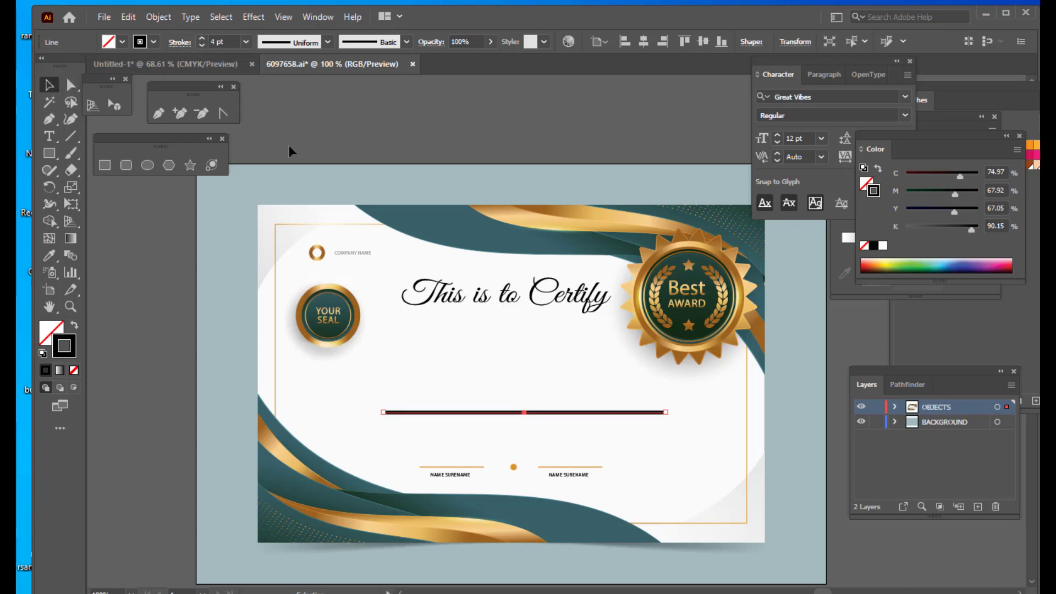
{"action": "left_click", "coordinate": [513, 134]}
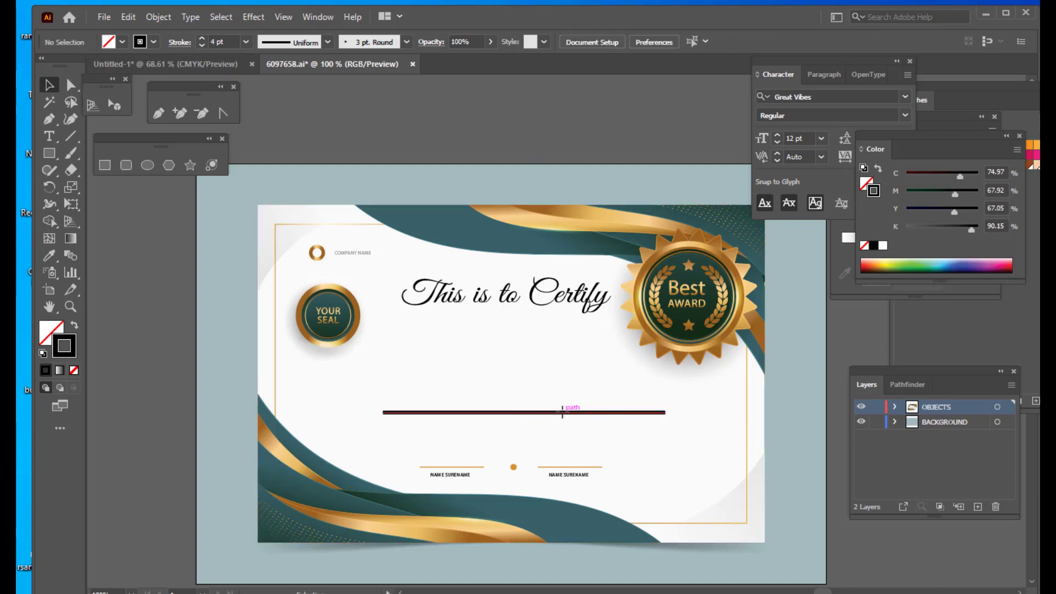
{"action": "mouse_move", "coordinate": [562, 411]}
{"action": "left_mouse_down"}
{"action": "mouse_move", "coordinate": [561, 390]}
{"action": "mouse_move", "coordinate": [561, 401]}
{"action": "left_mouse_up"}
{"action": "left_click", "coordinate": [353, 185]}
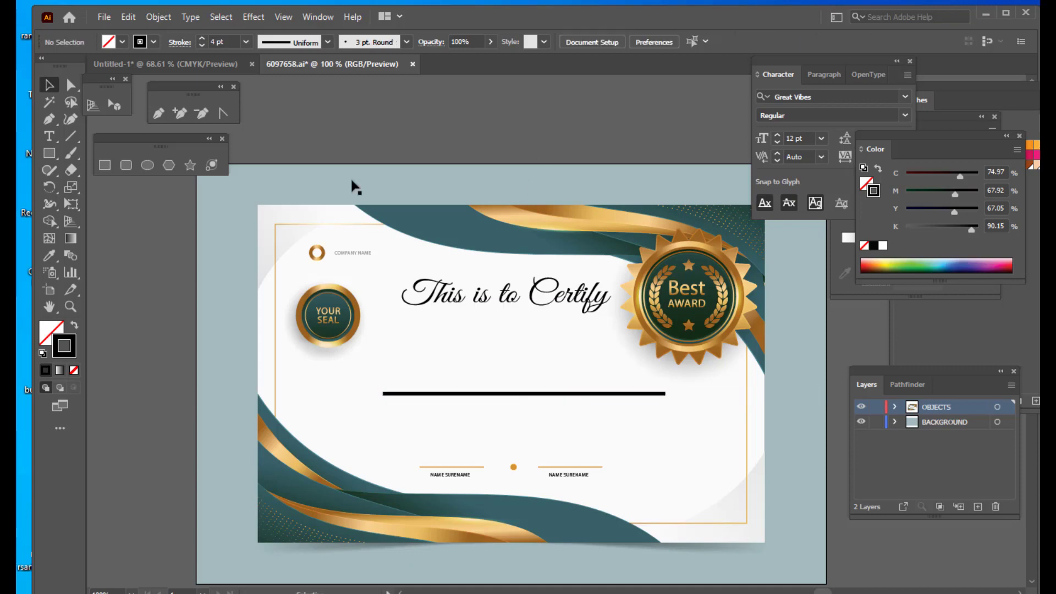
- Add a point text with the recipient's name above the artboard
{"action": "left_click", "coordinate": [49, 137]}
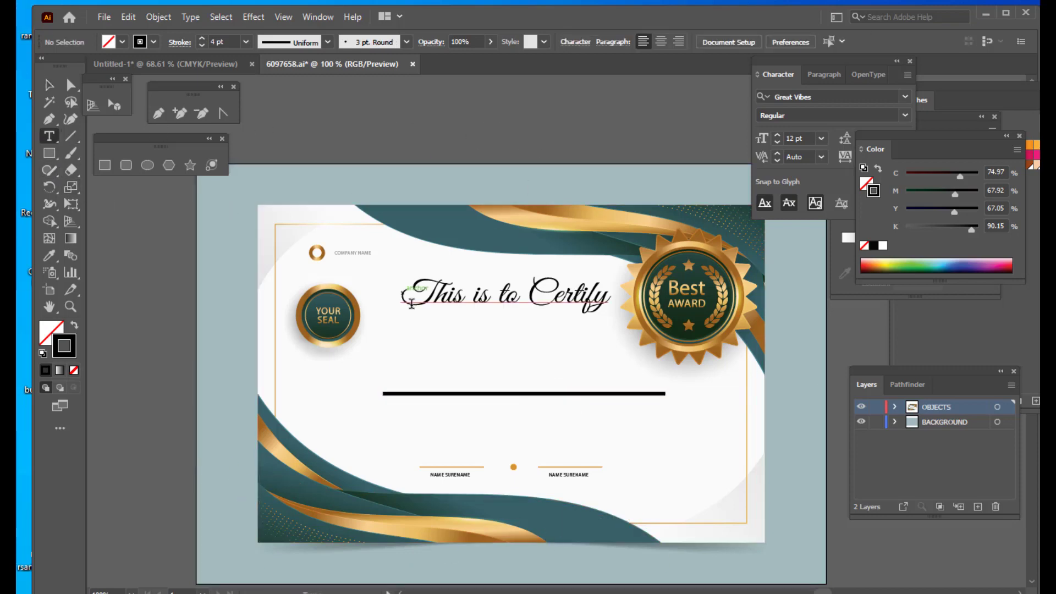
{"action": "left_click", "coordinate": [446, 131]}
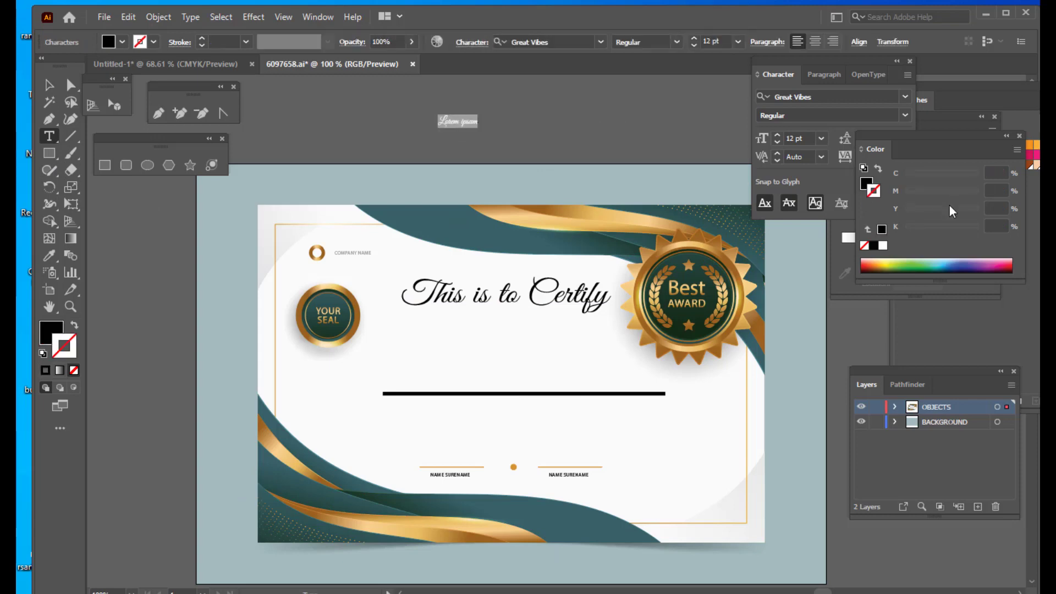
{"action": "key", "text": "BackSpace"}
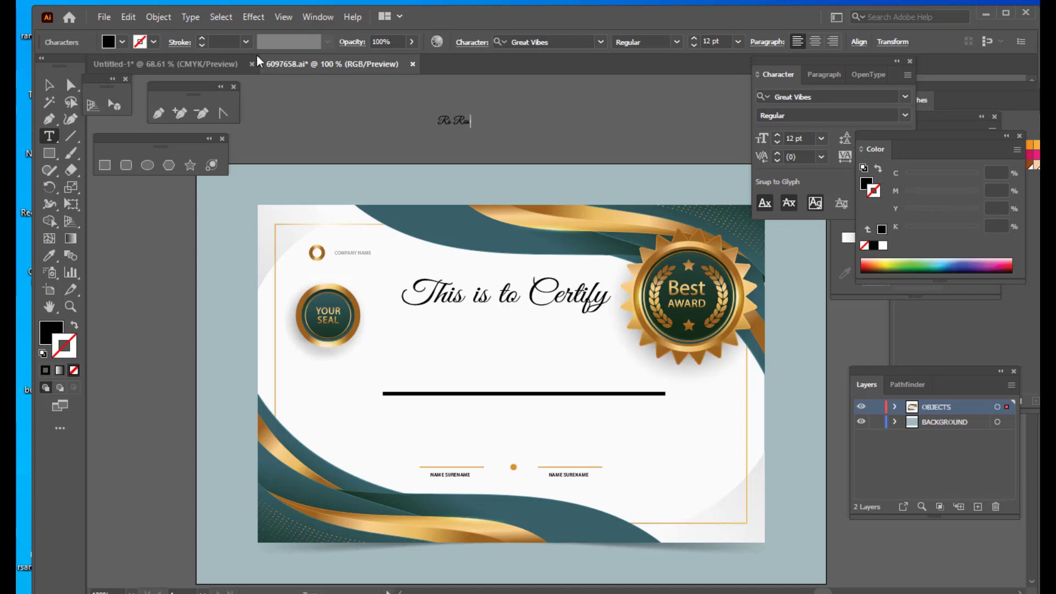
- Scale the recipient's name to about 56 pt and place it on the long line
{"action": "left_click", "coordinate": [49, 85]}
{"action": "mouse_move", "coordinate": [465, 122]}
{"action": "left_mouse_down"}
{"action": "mouse_move", "coordinate": [542, 396]}
{"action": "mouse_move", "coordinate": [521, 374]}
{"action": "mouse_move", "coordinate": [559, 344]}
{"action": "mouse_move", "coordinate": [588, 341]}
{"action": "left_mouse_up"}
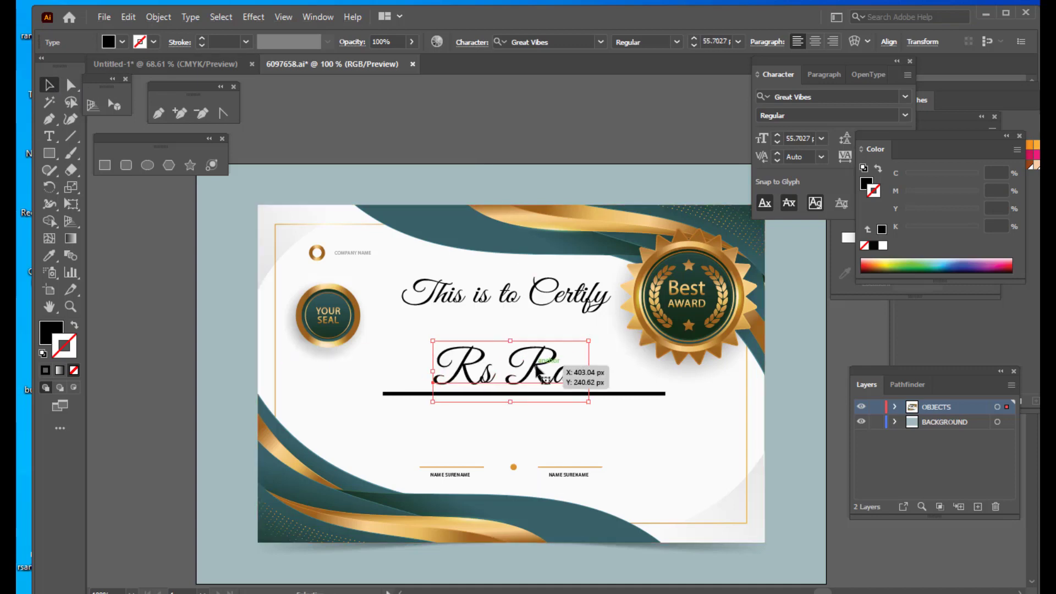
{"action": "left_click_drag", "start_coordinate": [536, 373], "coordinate": [544, 373]}
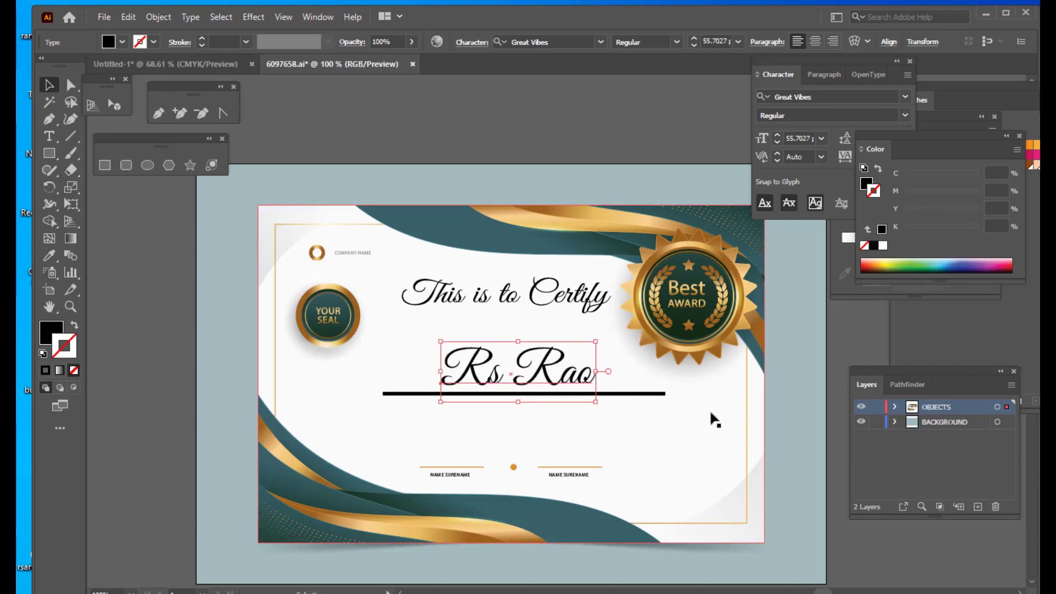
{"action": "left_click", "coordinate": [556, 125]}
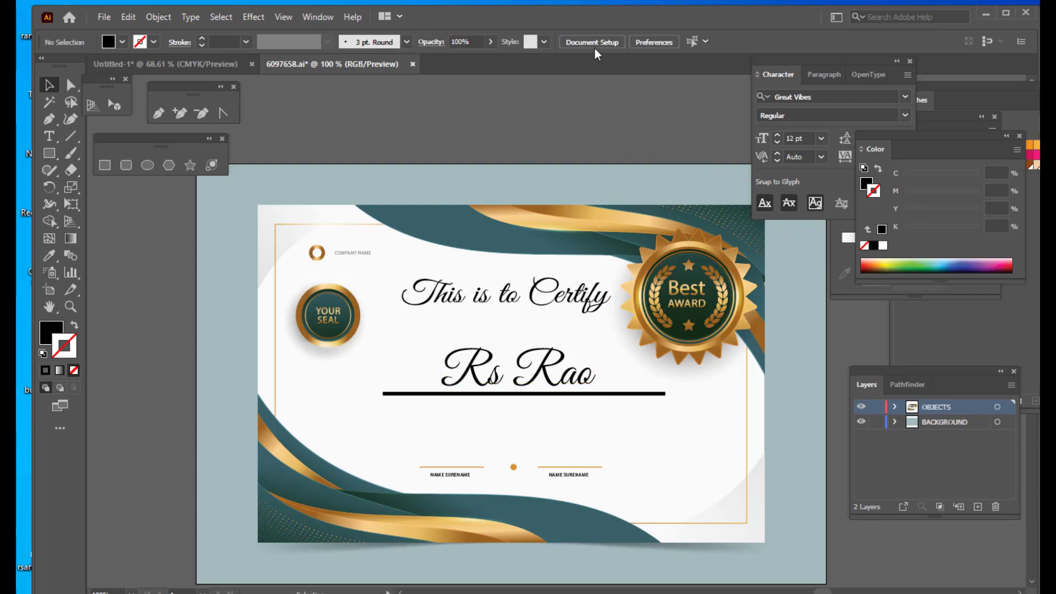
- Set the recipient's name fill colour to ff0000
{"action": "left_click", "coordinate": [550, 365]}
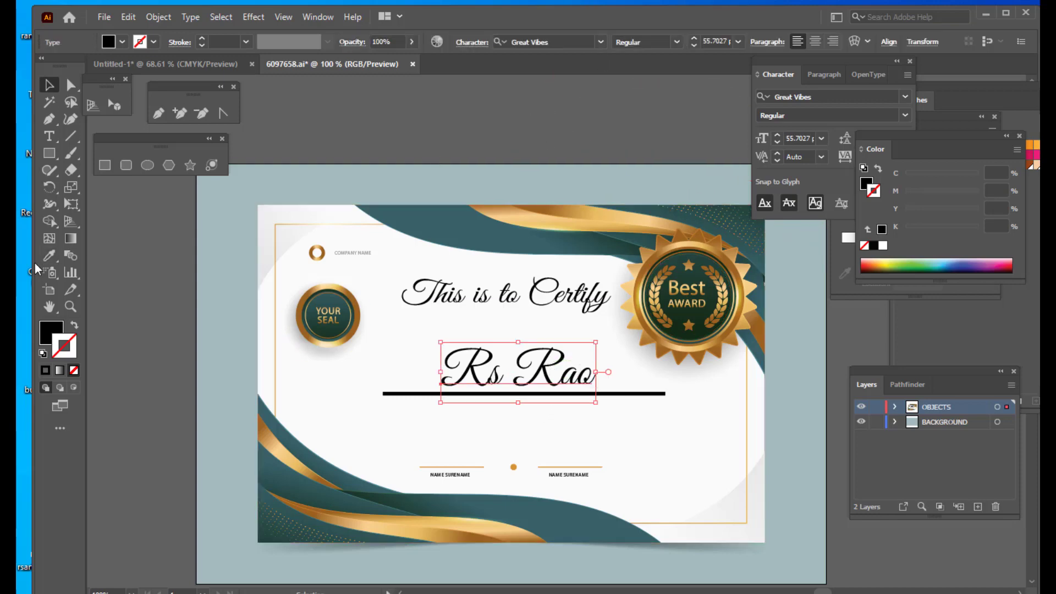
{"action": "double_click", "coordinate": [55, 326]}
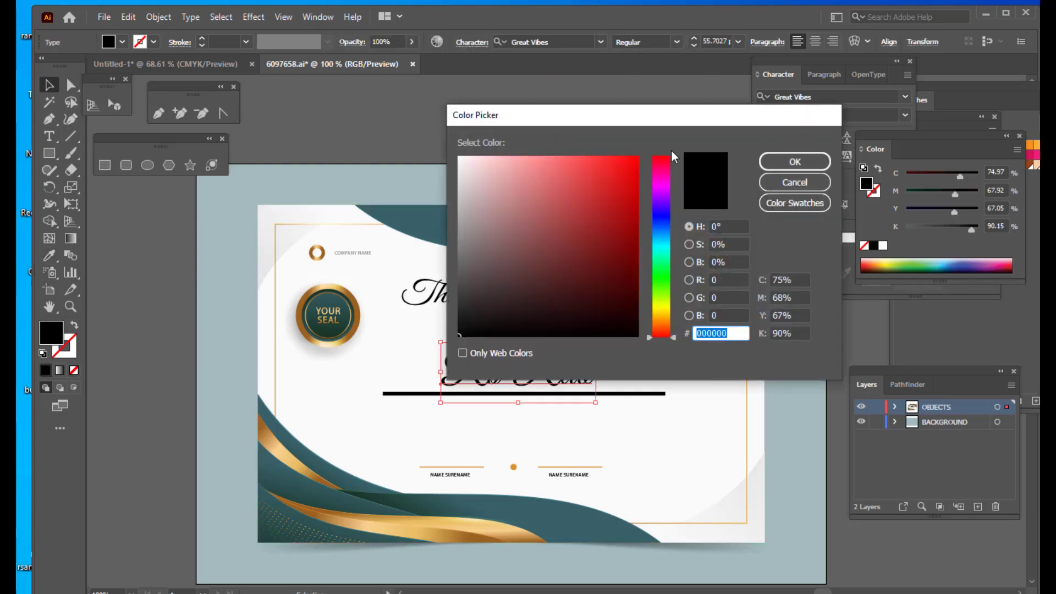
{"action": "type", "text": "ff0000"}
{"action": "left_click", "coordinate": [779, 159]}
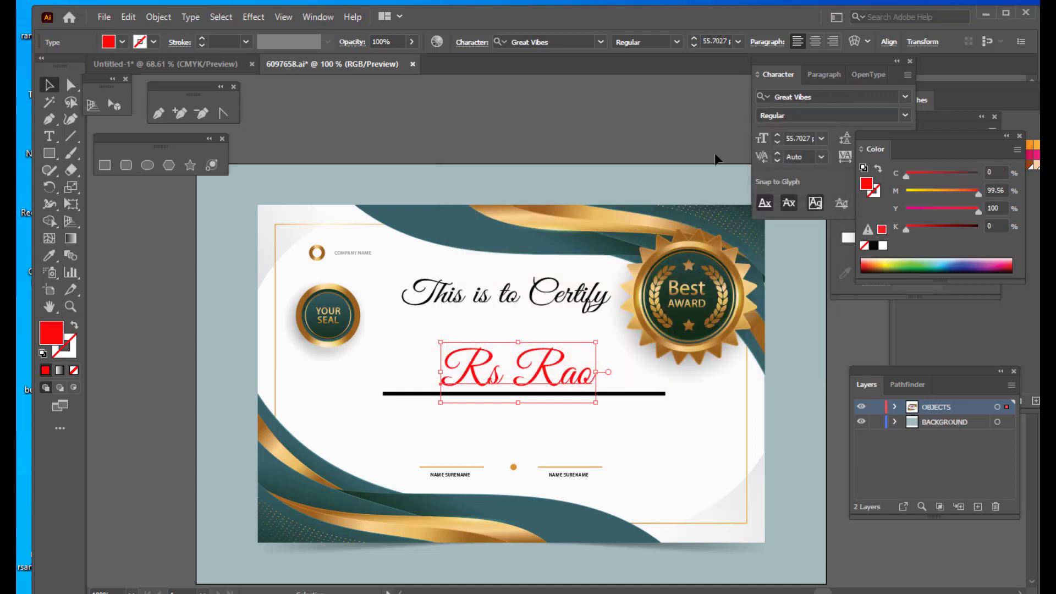
{"action": "left_click", "coordinate": [536, 137]}
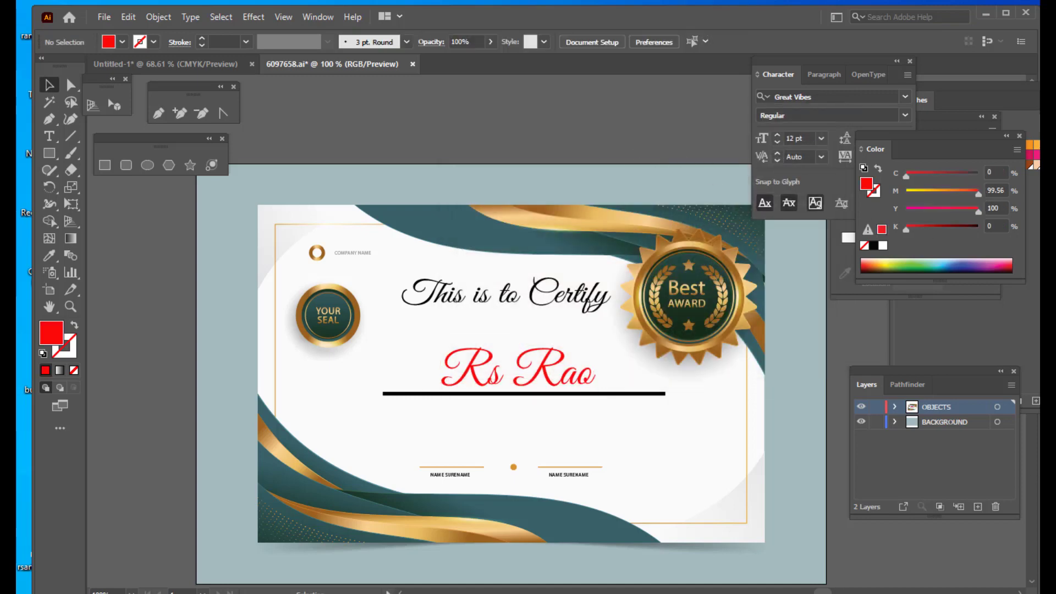
- Delete the signature lines group with the NAME SURENAME labels at the bottom
{"action": "left_click", "coordinate": [440, 469]}
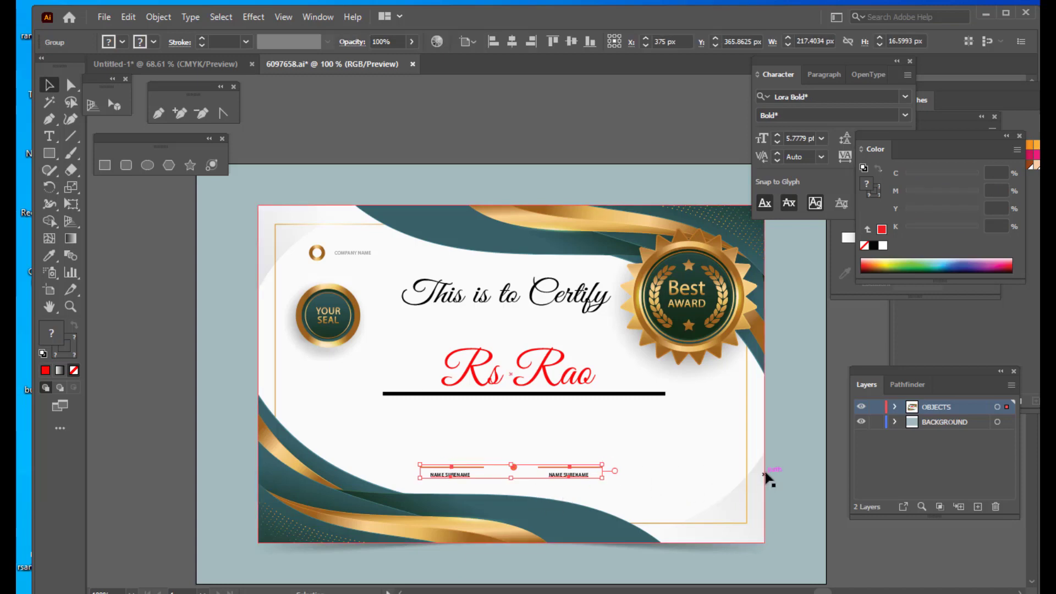
{"action": "key", "text": "Delete"}
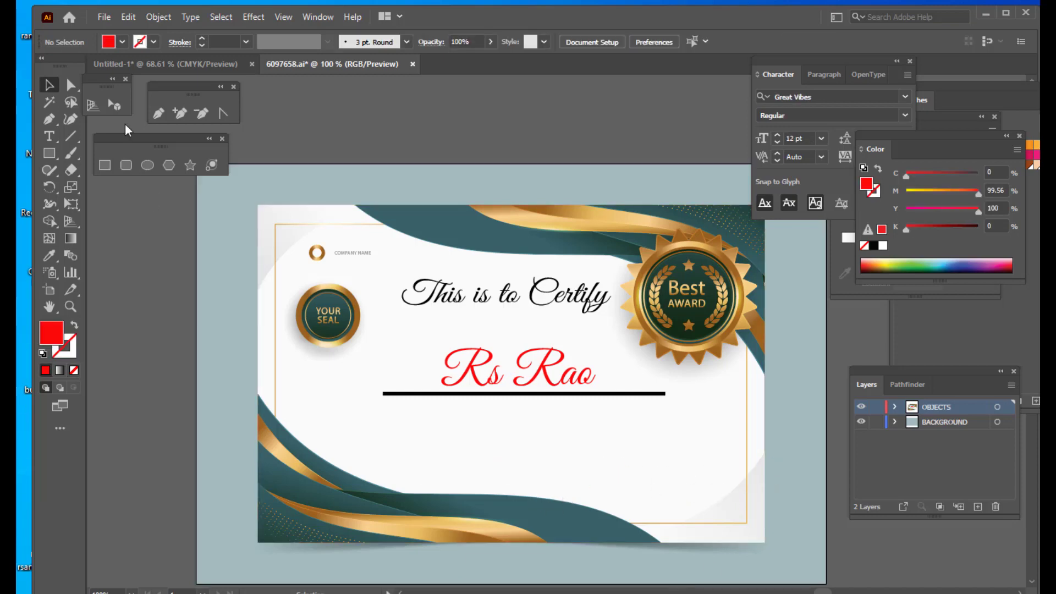
- Draw a short horizontal signature line at the lower left with a 1 pt stroke
{"action": "left_click", "coordinate": [75, 138]}
{"action": "left_click_drag", "start_coordinate": [378, 455], "coordinate": [471, 455]}
{"action": "left_click", "coordinate": [245, 43]}
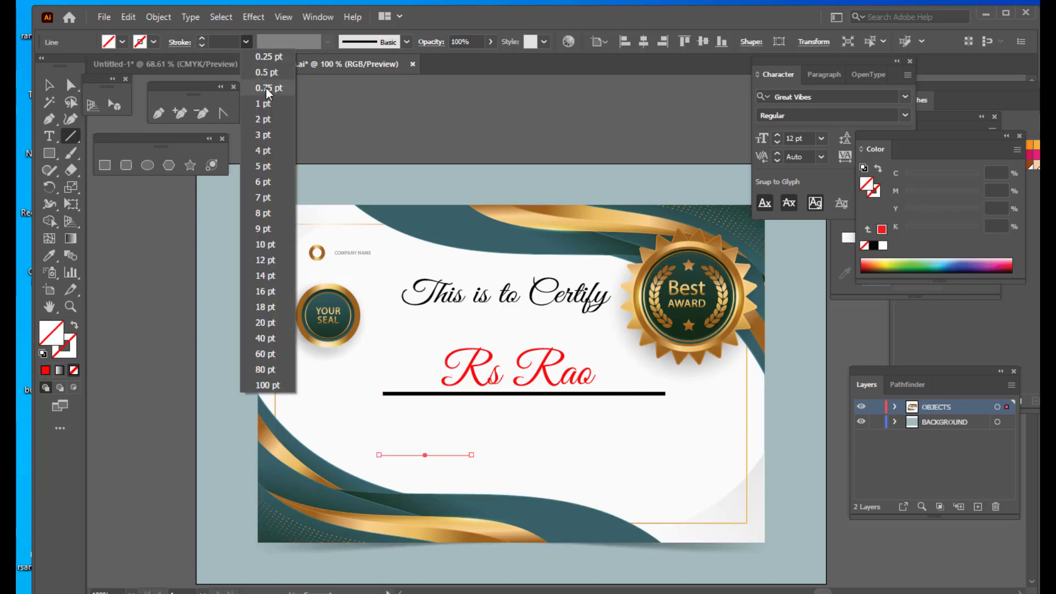
{"action": "left_click", "coordinate": [260, 104]}
{"action": "key", "text": "v"}
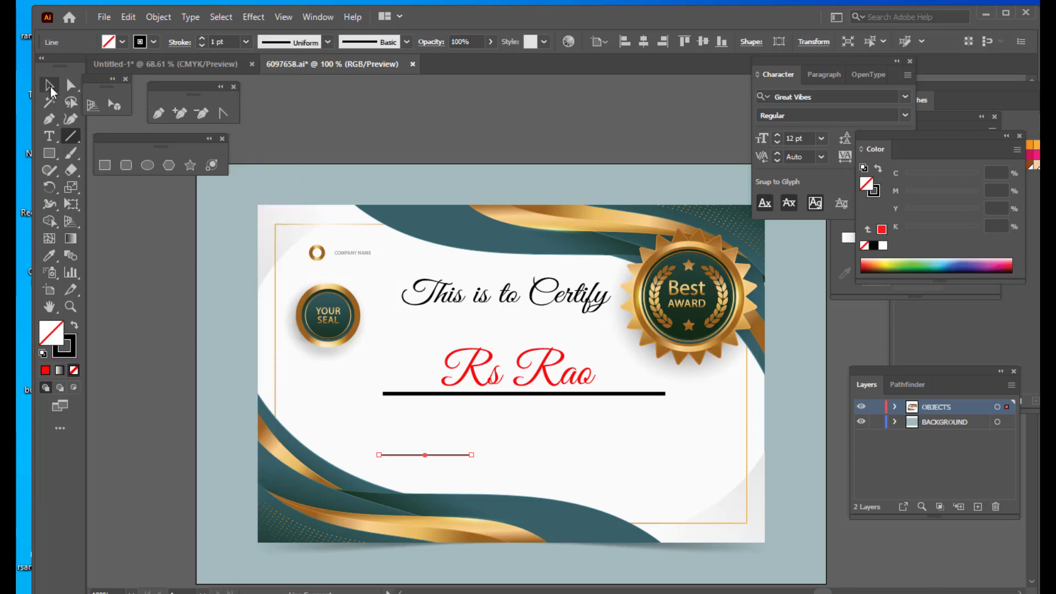
{"action": "left_click", "coordinate": [450, 133]}
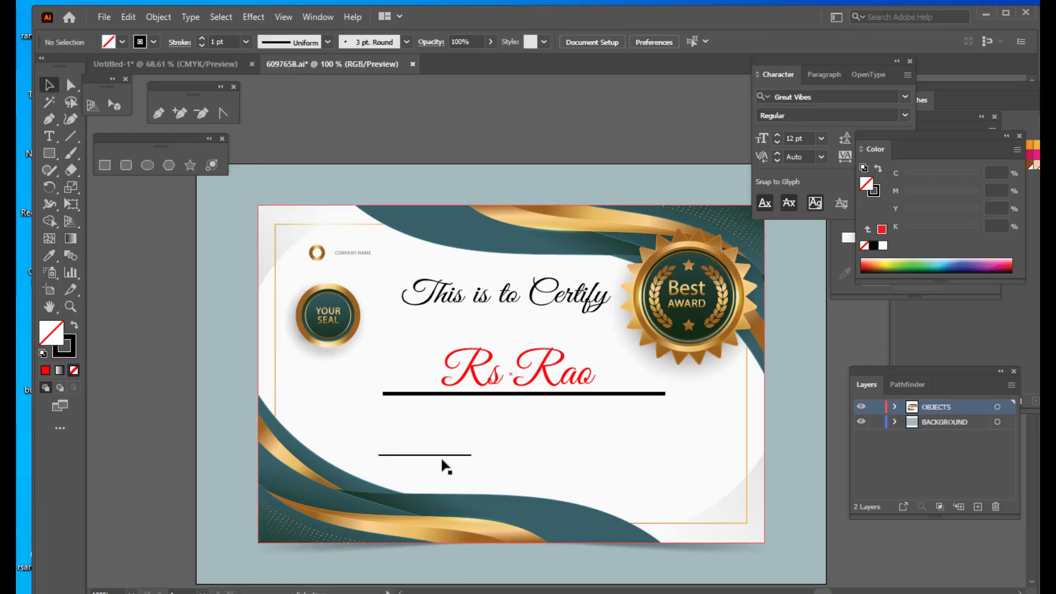
- Add a point text reading MANAGER below the short signature line
{"action": "left_click", "coordinate": [49, 136]}
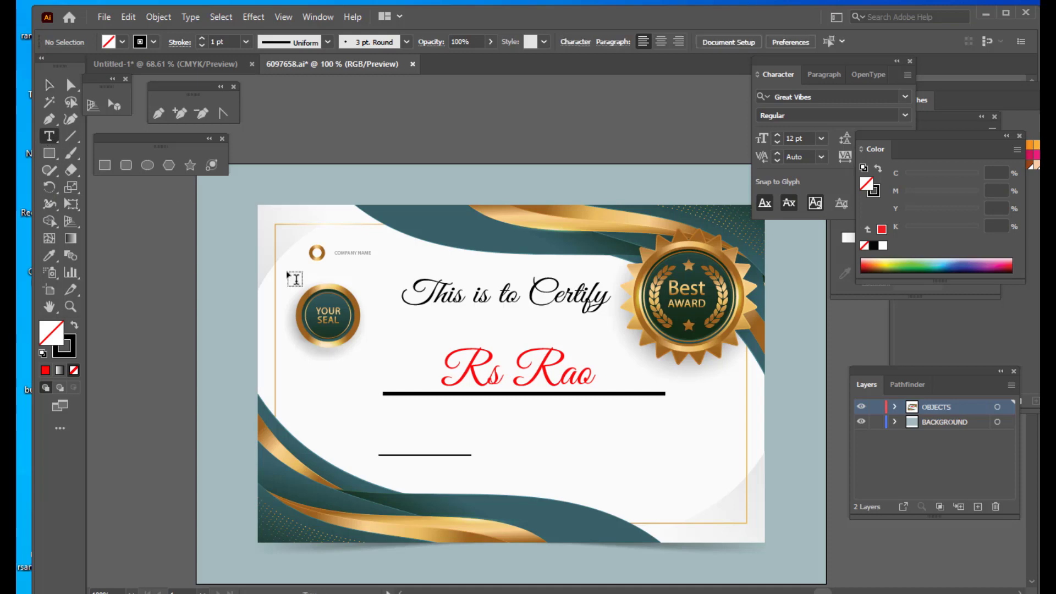
{"action": "left_click", "coordinate": [400, 474]}
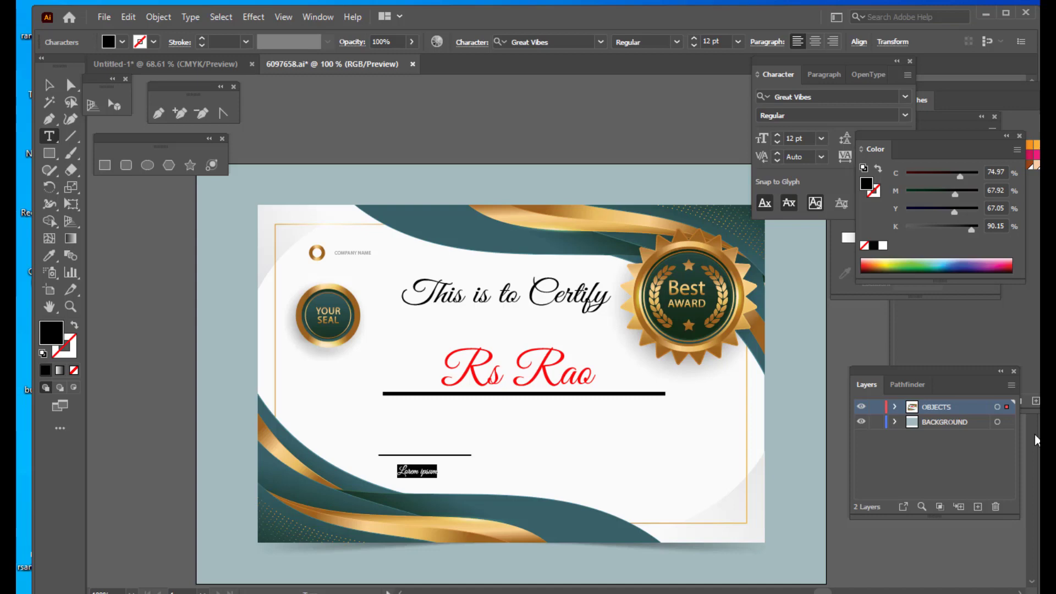
{"action": "type", "text": "A"}
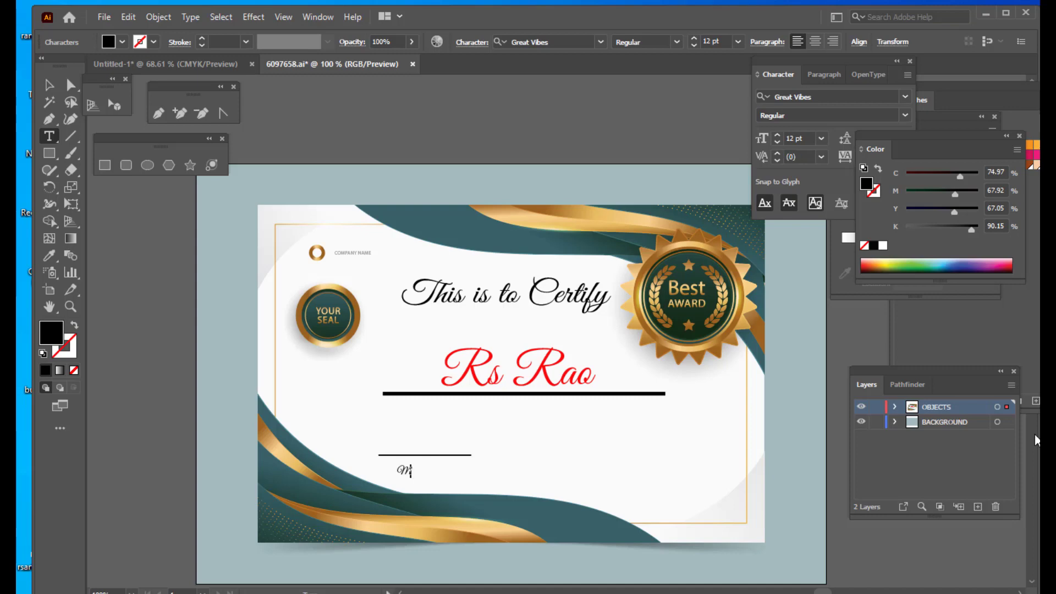
{"action": "key", "text": "BackSpace"}
{"action": "key", "text": "BackSpace"}
- Change the MANAGER text's font to Impact
{"action": "left_click", "coordinate": [558, 42]}
{"action": "type", "text": "Impact"}
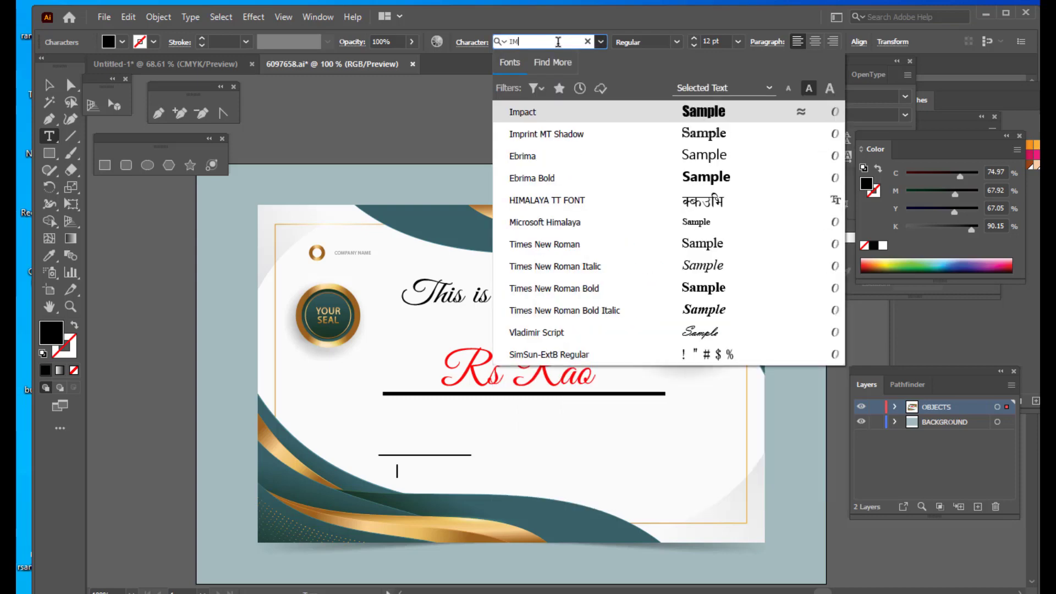
{"action": "key", "text": "Return"}
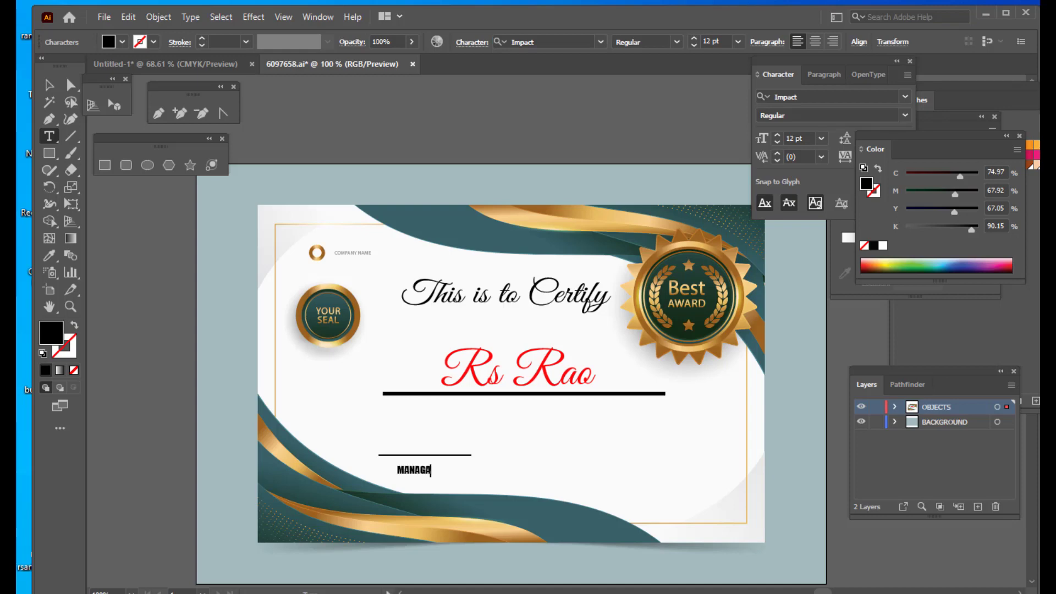
- Scale the MANAGER text to about 20 pt and nudge it down under the signature line
{"action": "left_click", "coordinate": [49, 84]}
{"action": "mouse_move", "coordinate": [436, 464]}
{"action": "left_mouse_down"}
{"action": "mouse_move", "coordinate": [449, 458]}
{"action": "mouse_move", "coordinate": [451, 472]}
{"action": "left_mouse_up"}
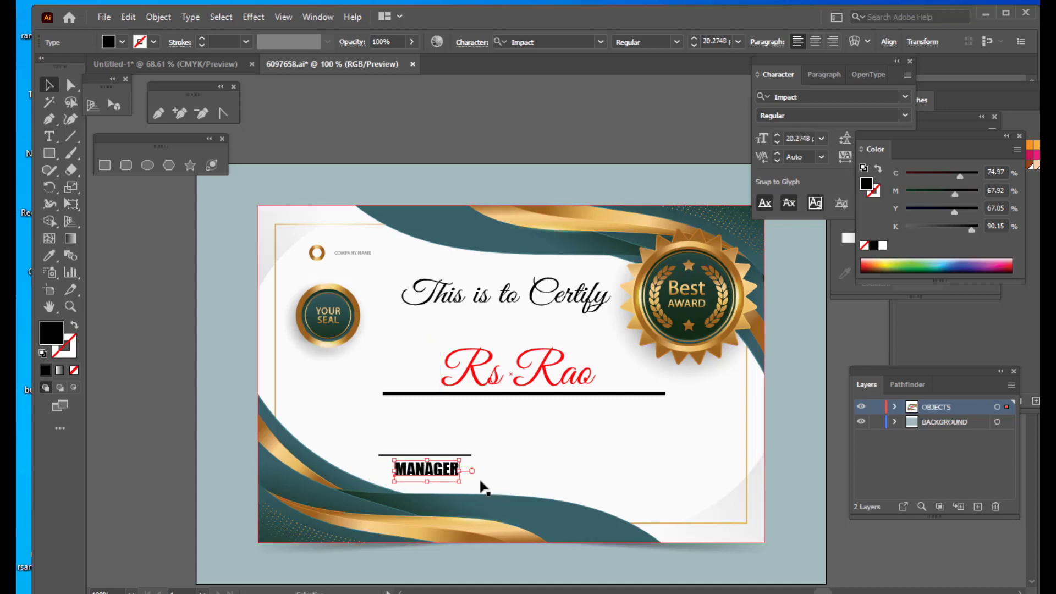
{"action": "key", "text": "Down"}
{"action": "key", "text": "Down"}
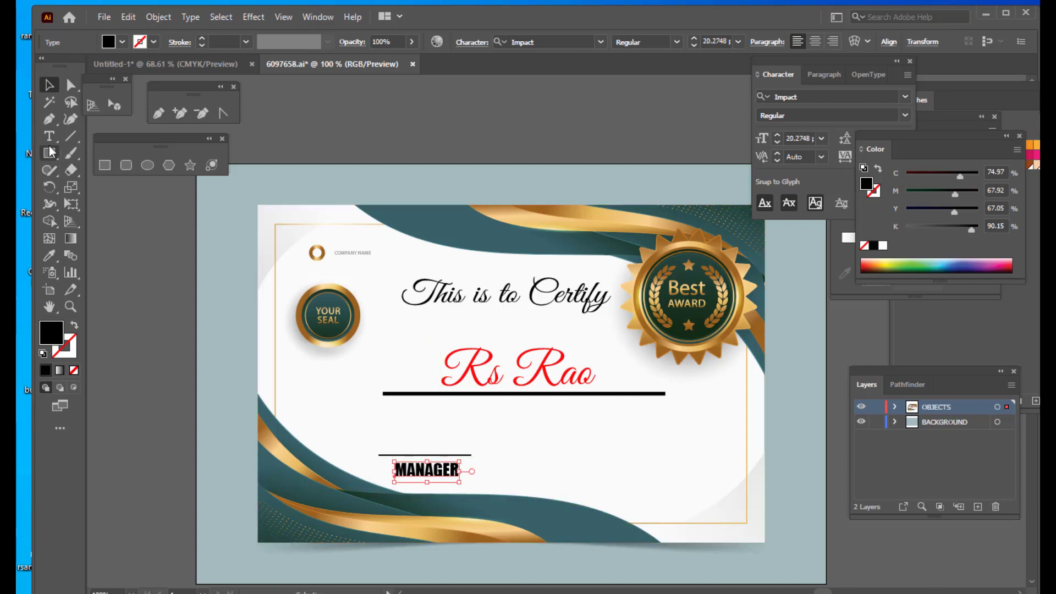
- Reduce the MANAGER text to about 16 pt and shift it slightly right under the signature line
{"action": "left_click", "coordinate": [49, 136]}
{"action": "left_click_drag", "start_coordinate": [459, 465], "coordinate": [384, 468]}
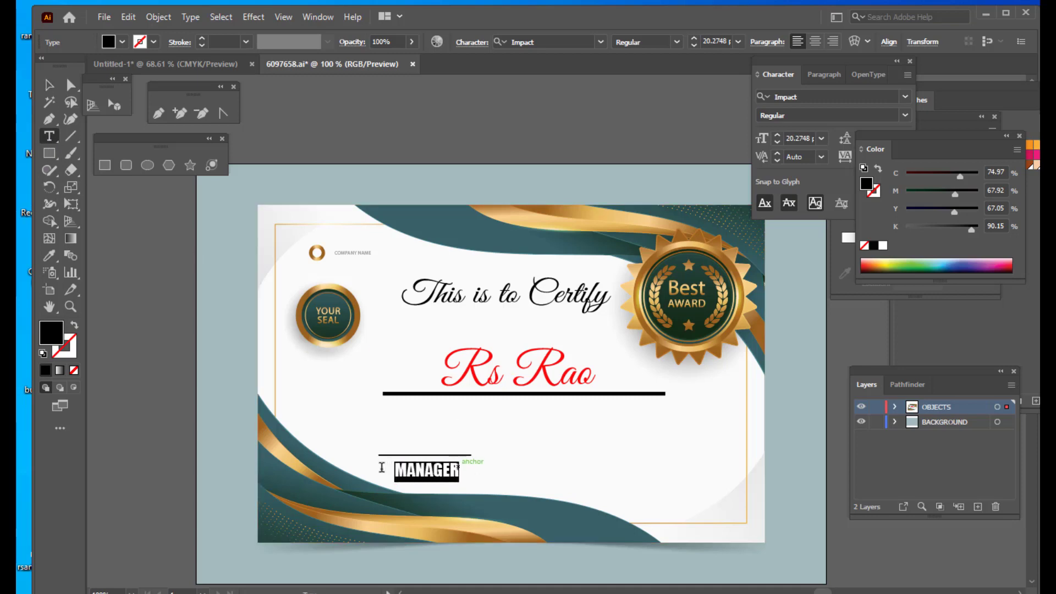
{"action": "key", "text": "ctrl+shift+comma"}
{"action": "key", "text": "ctrl+shift+comma"}
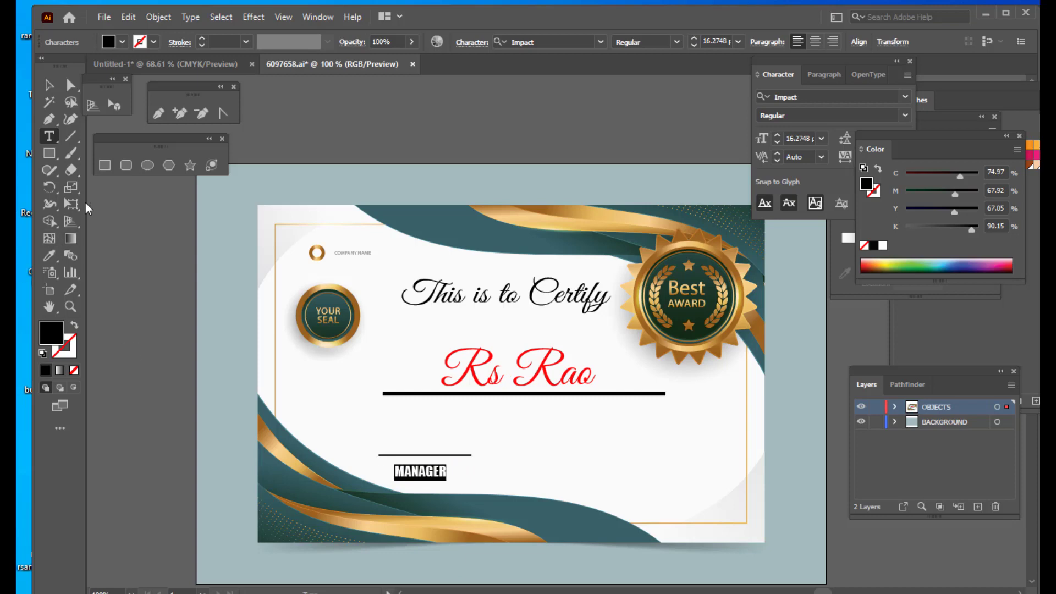
{"action": "left_click", "coordinate": [49, 84]}
{"action": "left_click_drag", "start_coordinate": [432, 477], "coordinate": [446, 478]}
{"action": "left_click", "coordinate": [165, 373]}
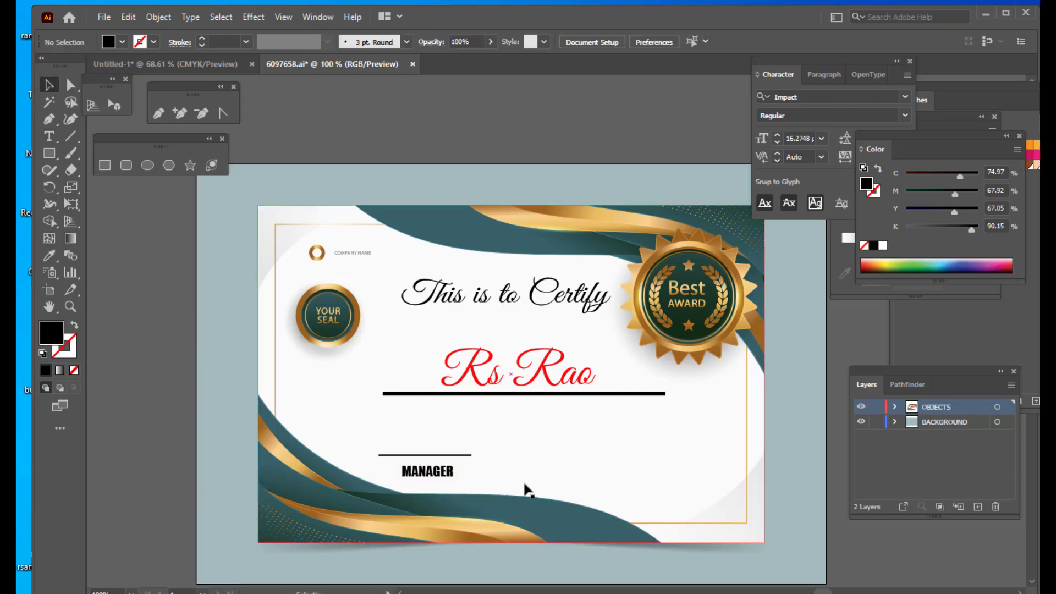
- Duplicate the signature line together with the MANAGER text to the lower right of the certificate
{"action": "left_click", "coordinate": [440, 455]}
{"action": "left_click", "coordinate": [440, 467], "text": "shift"}
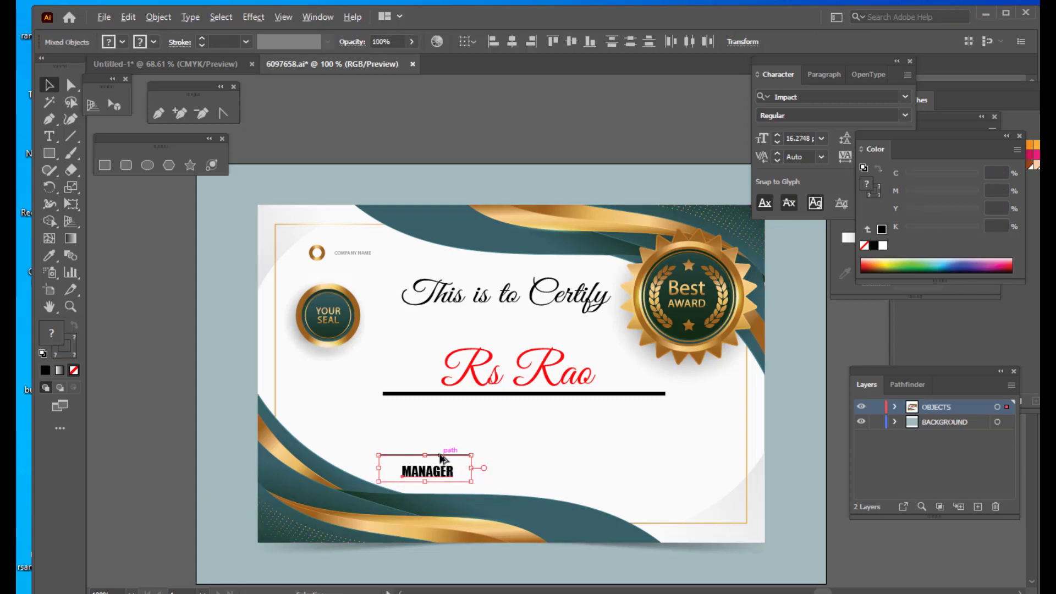
{"action": "left_click_drag", "start_coordinate": [441, 459], "coordinate": [628, 461]}
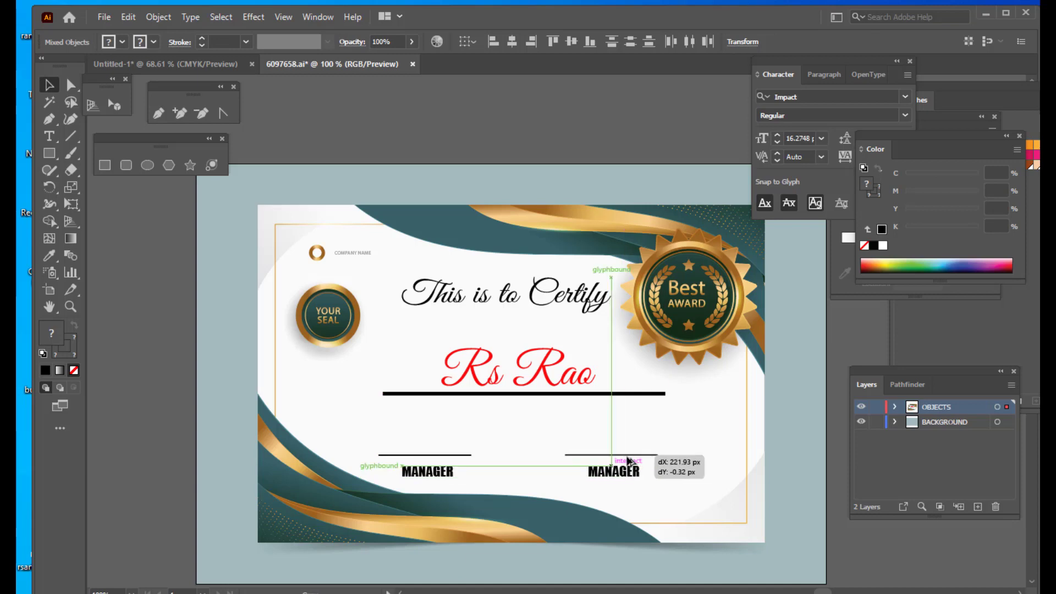
{"action": "left_click_drag", "start_coordinate": [628, 460], "coordinate": [628, 461]}
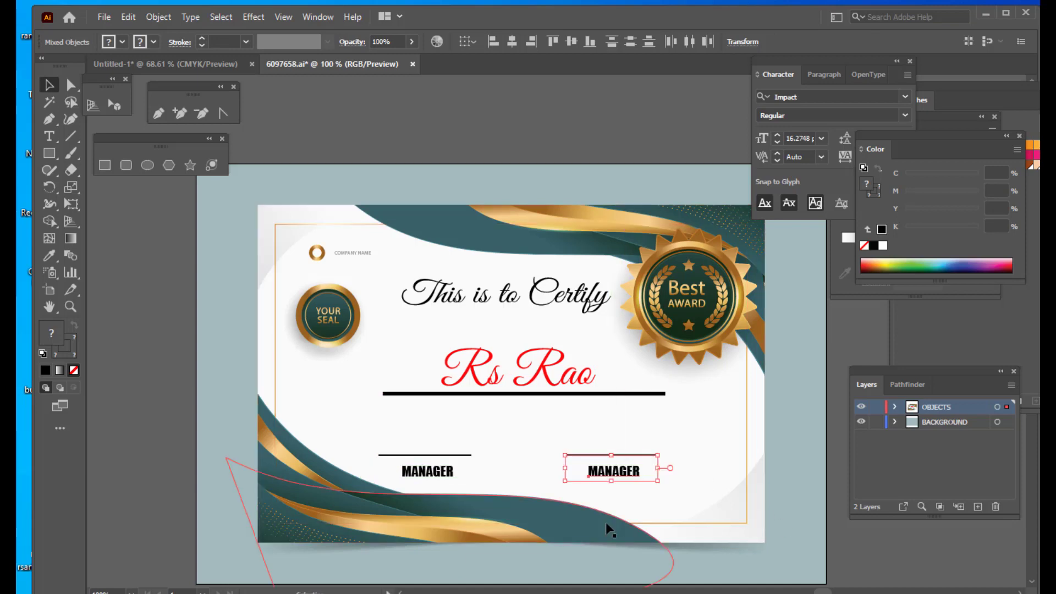
- Replace the duplicated title text with TEAM LEADER
{"action": "key", "text": "t"}
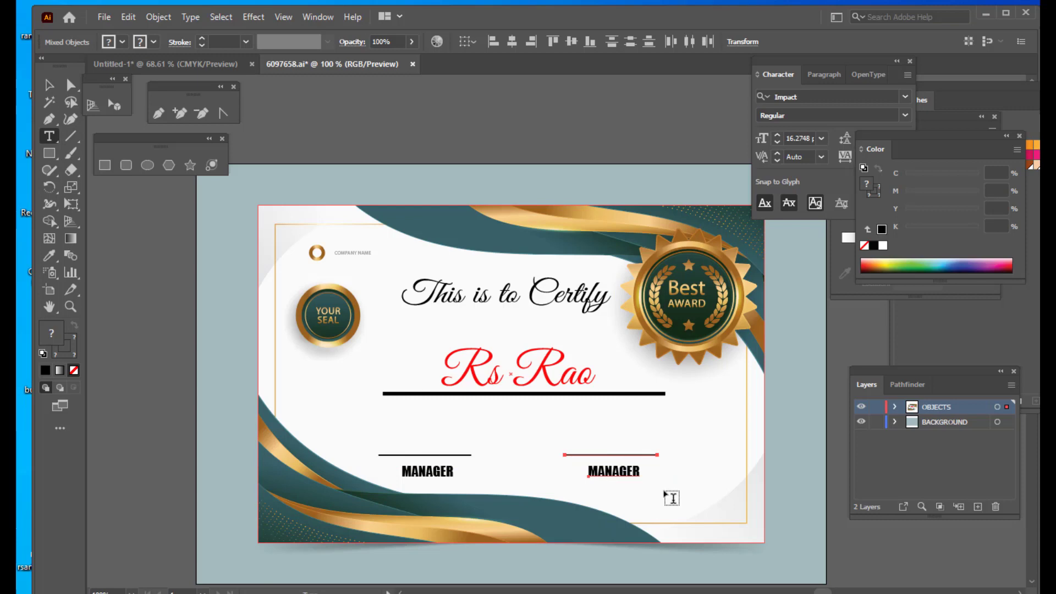
{"action": "double_click", "coordinate": [639, 472]}
{"action": "key", "text": "BackSpace"}
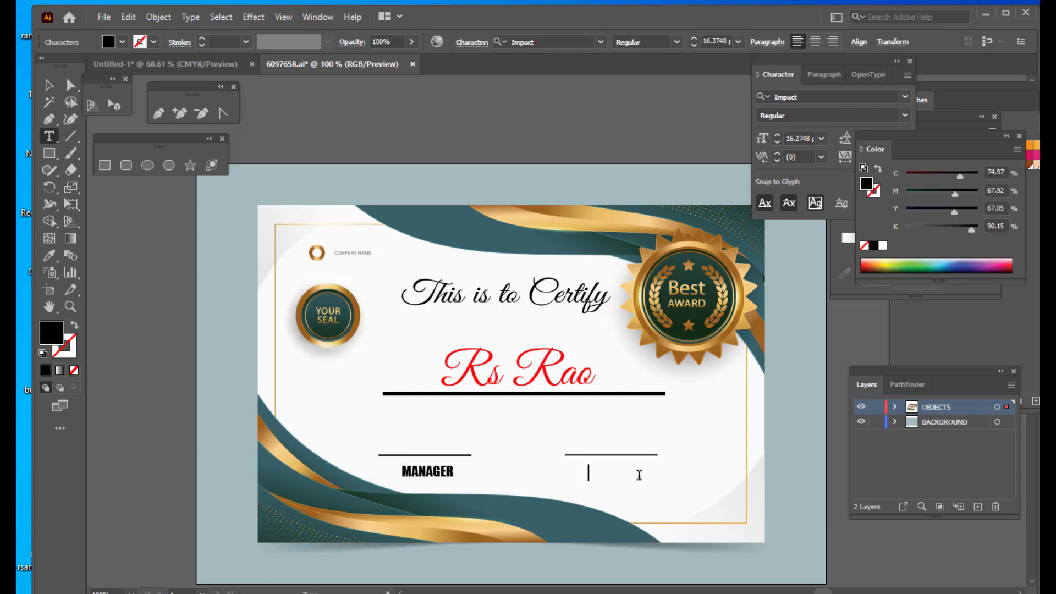
{"action": "type", "text": "TEAM LEADER"}
{"action": "left_click", "coordinate": [48, 85]}
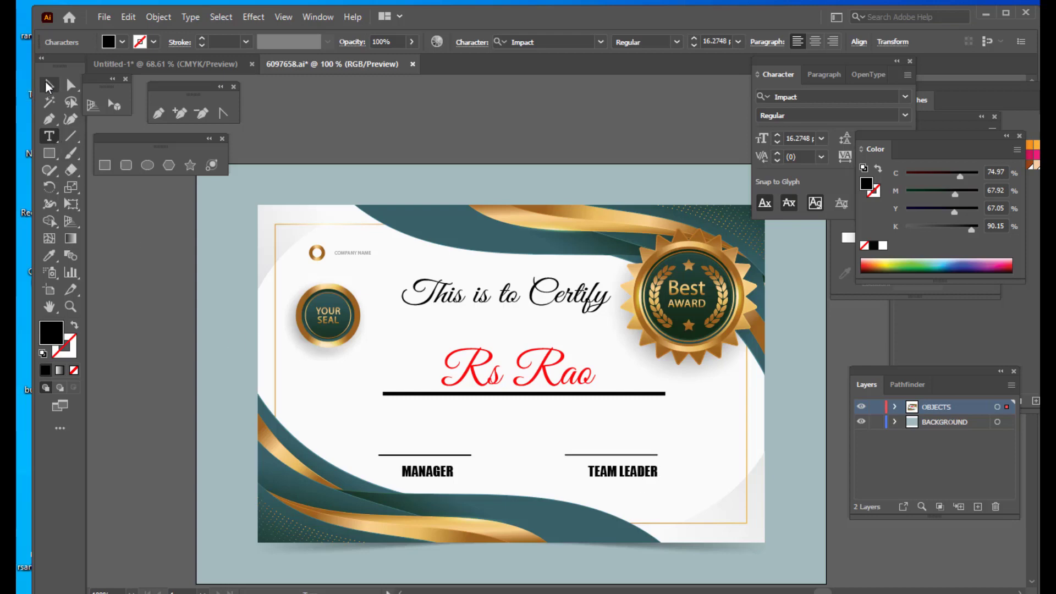
{"action": "left_click_drag", "start_coordinate": [637, 476], "coordinate": [635, 452]}
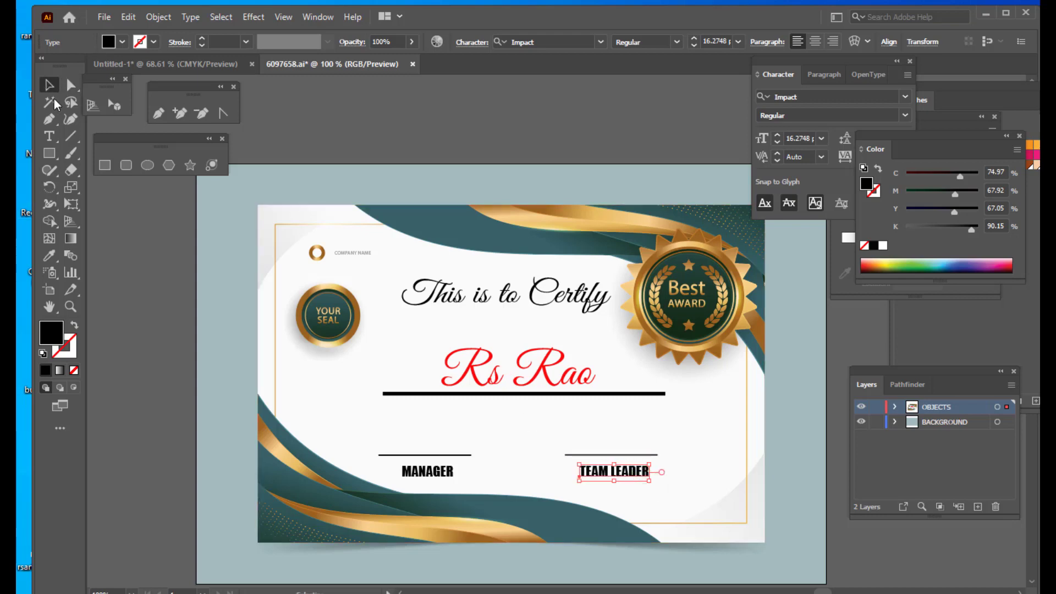
{"action": "left_click", "coordinate": [144, 287]}
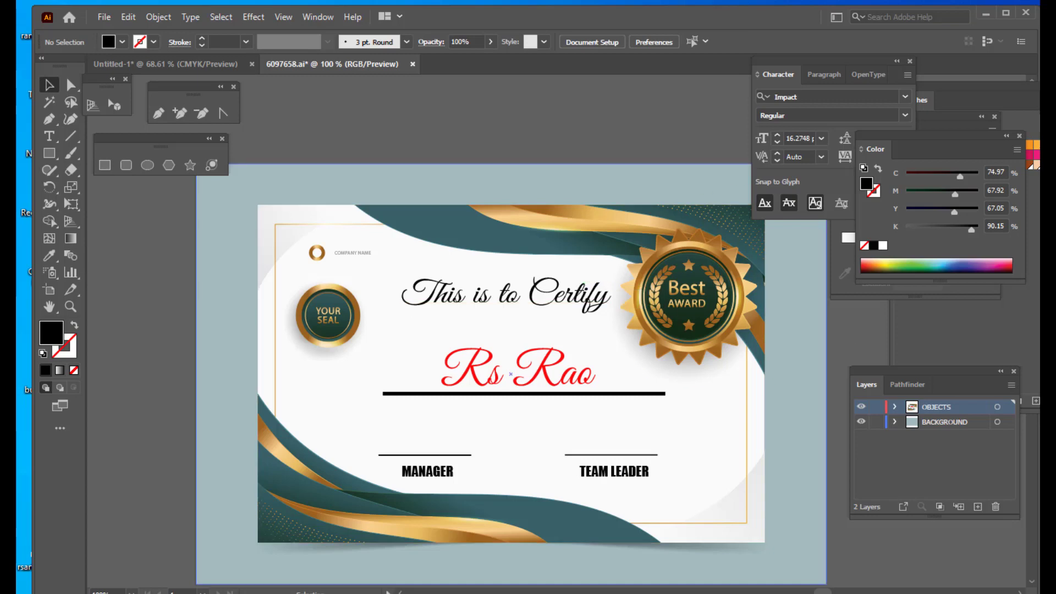
- Create a point text reading AS A TRAINER IN GRAPHIC DESIGNING on the pasteboard above the certificate
{"action": "key", "text": "t"}
{"action": "left_click_drag", "start_coordinate": [424, 118], "coordinate": [424, 117]}
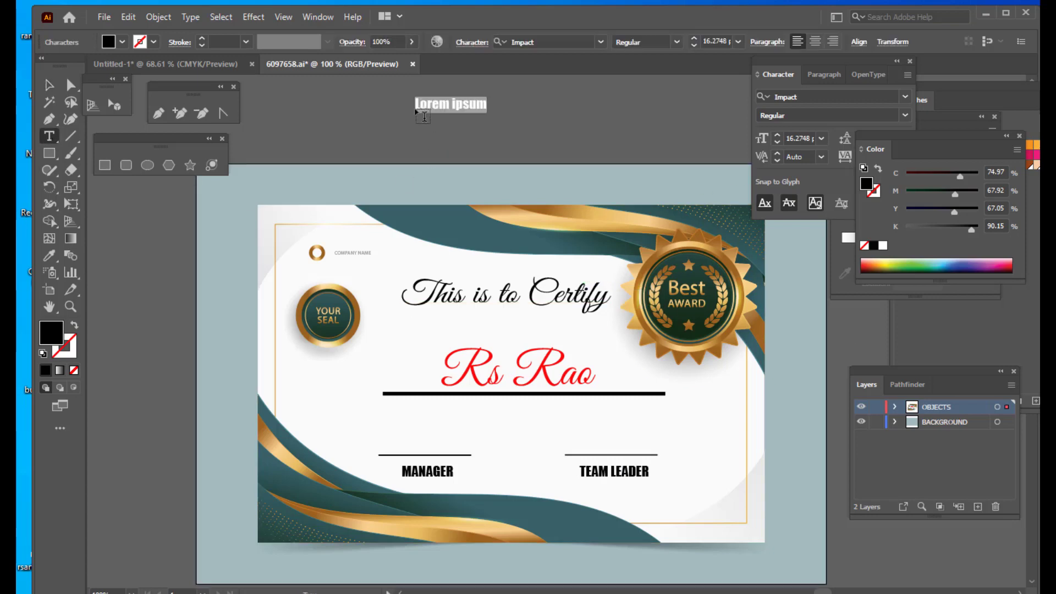
{"action": "key", "text": "BackSpace"}
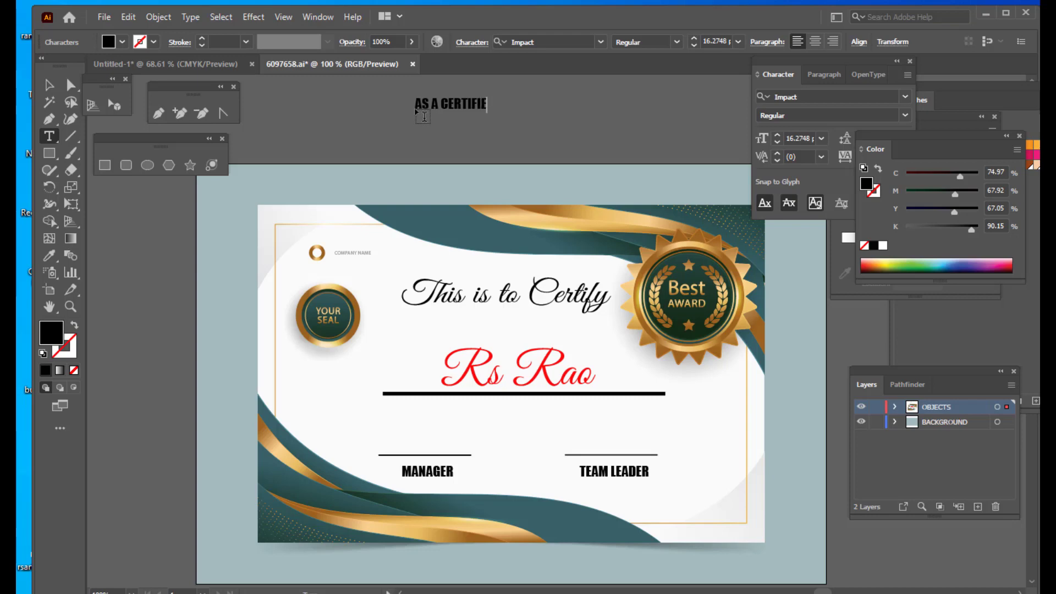
{"action": "key", "text": "BackSpace"}
{"action": "key", "text": "BackSpace"}
{"action": "key", "text": "BackSpace"}
{"action": "key", "text": "BackSpace"}
{"action": "type", "text": "NER IN GRAPHIC DESIGNING"}
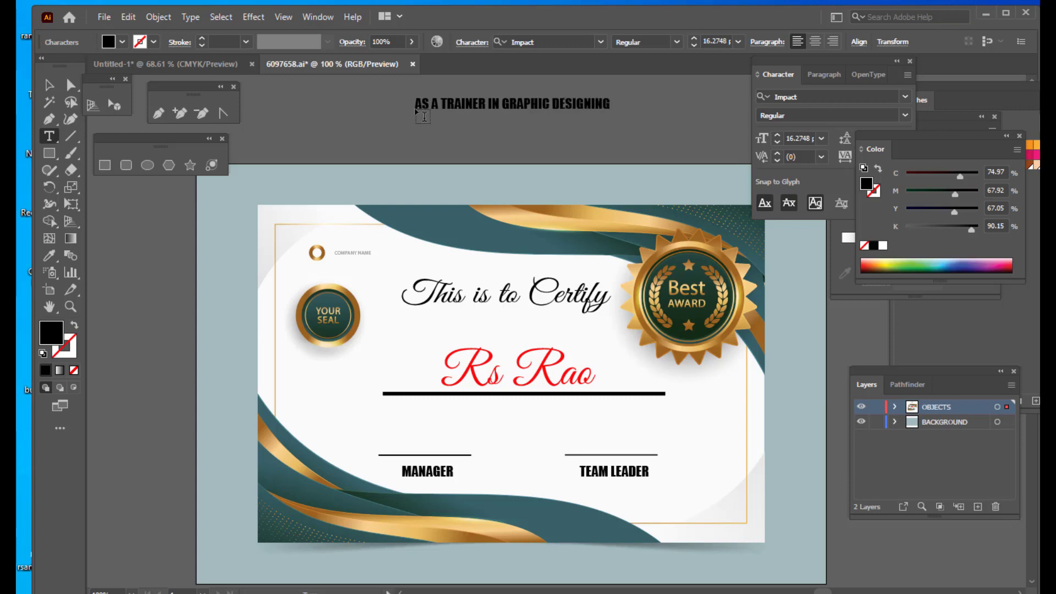
- Move the AS A TRAINER IN GRAPHIC DESIGNING text below the name line and scale it up to about 19 pt
{"action": "left_click", "coordinate": [48, 84]}
{"action": "left_click_drag", "start_coordinate": [548, 105], "coordinate": [552, 452]}
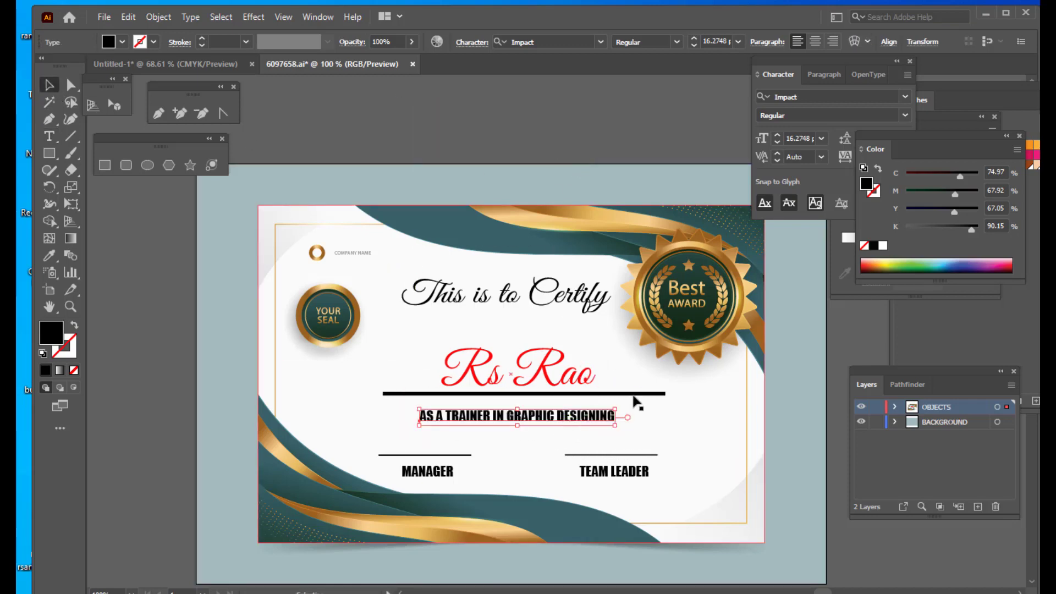
{"action": "mouse_move", "coordinate": [616, 407]}
{"action": "left_mouse_down"}
{"action": "mouse_move", "coordinate": [655, 405]}
{"action": "mouse_move", "coordinate": [626, 406]}
{"action": "mouse_move", "coordinate": [630, 426]}
{"action": "mouse_move", "coordinate": [633, 399]}
{"action": "left_mouse_up"}
{"action": "left_click", "coordinate": [673, 422]}
{"action": "key", "text": "ctrl+z"}
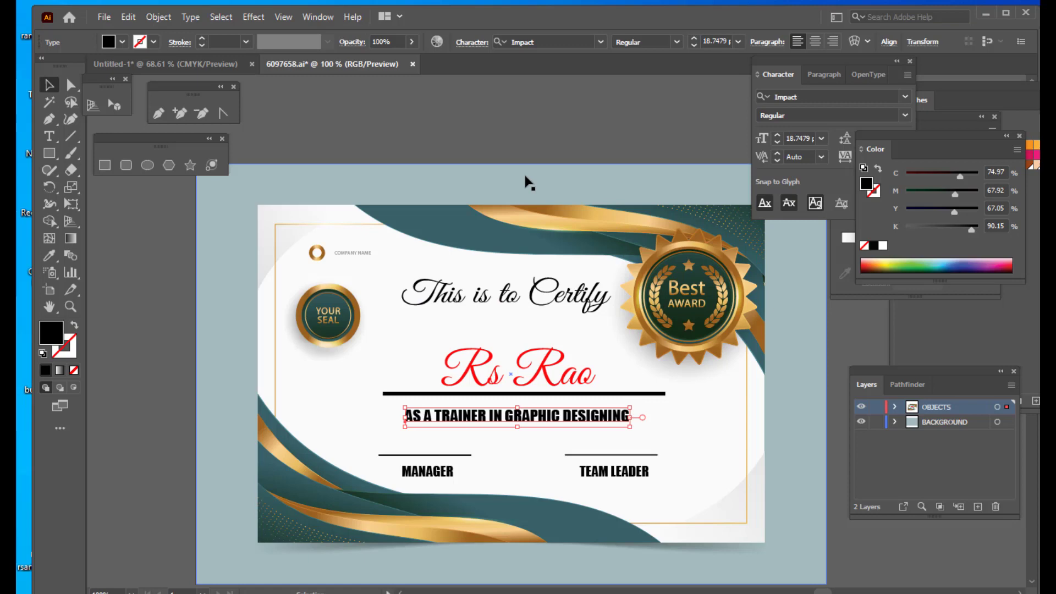
{"action": "left_click", "coordinate": [544, 144]}
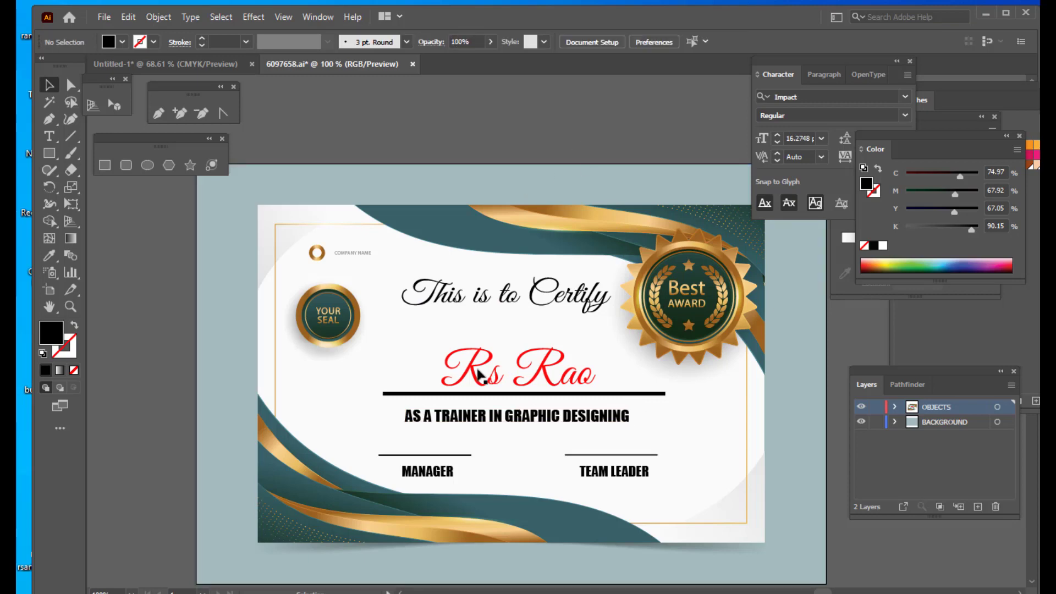
- Delete the YOUR SEAL badge from the upper left of the certificate
{"action": "left_click", "coordinate": [328, 320]}
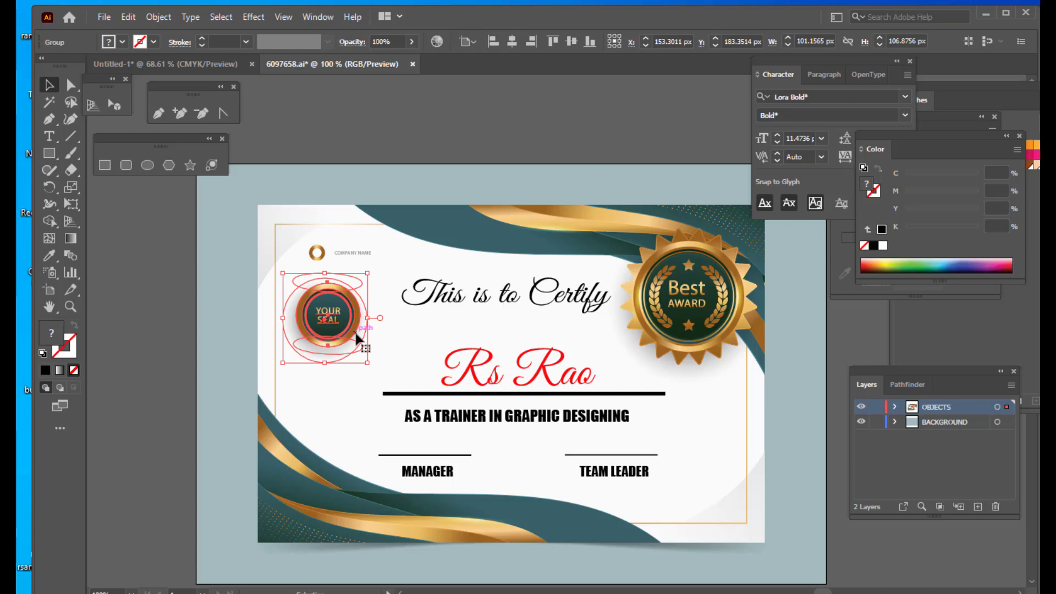
{"action": "key", "text": "Delete"}
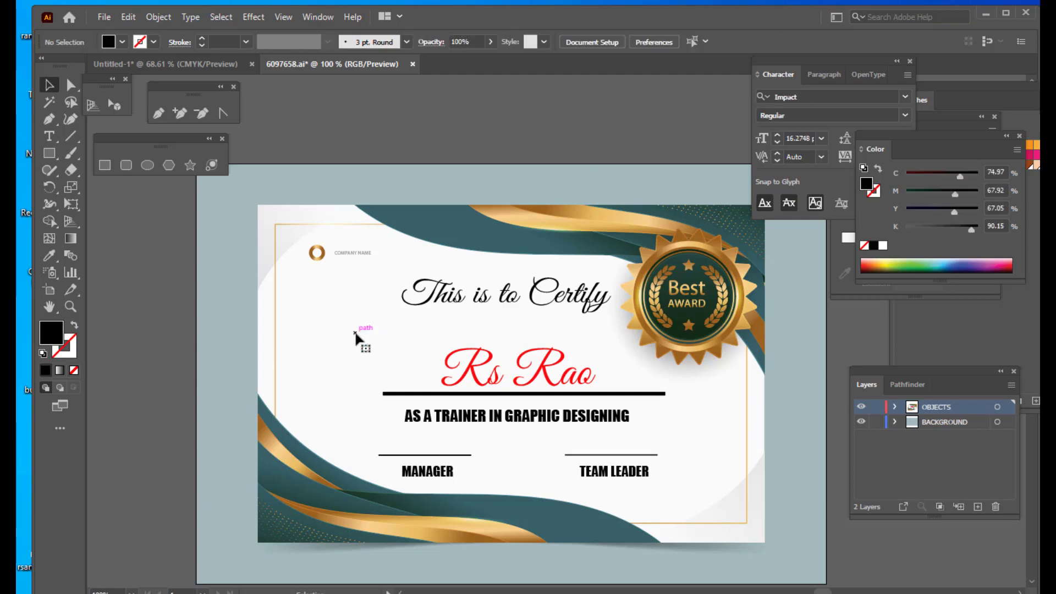
- Create a centre-aligned two-line point text reading GRAPHIC ENTERPRIZES on the pasteboard above the certificate
{"action": "scroll", "coordinate": [500, 216], "scroll_direction": "up", "scroll_amount": 2}
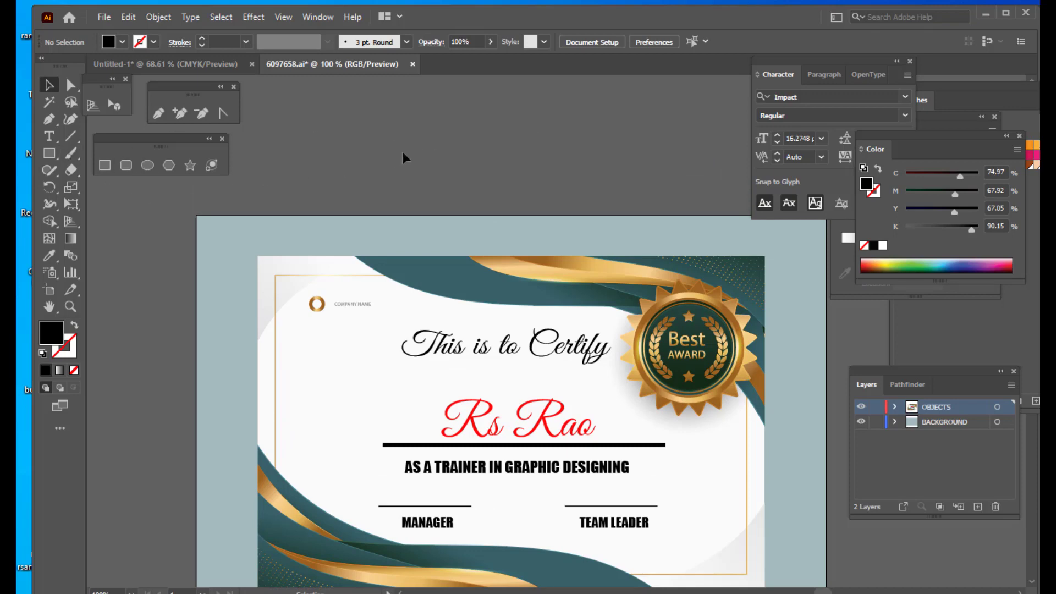
{"action": "scroll", "coordinate": [403, 158], "scroll_direction": "up", "scroll_amount": 1}
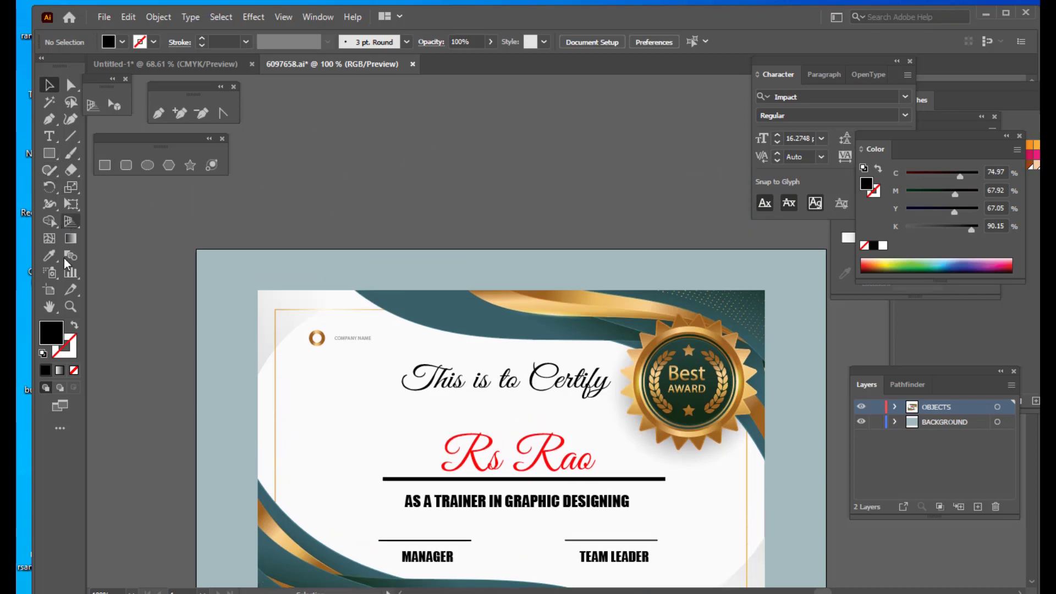
{"action": "left_click", "coordinate": [49, 136]}
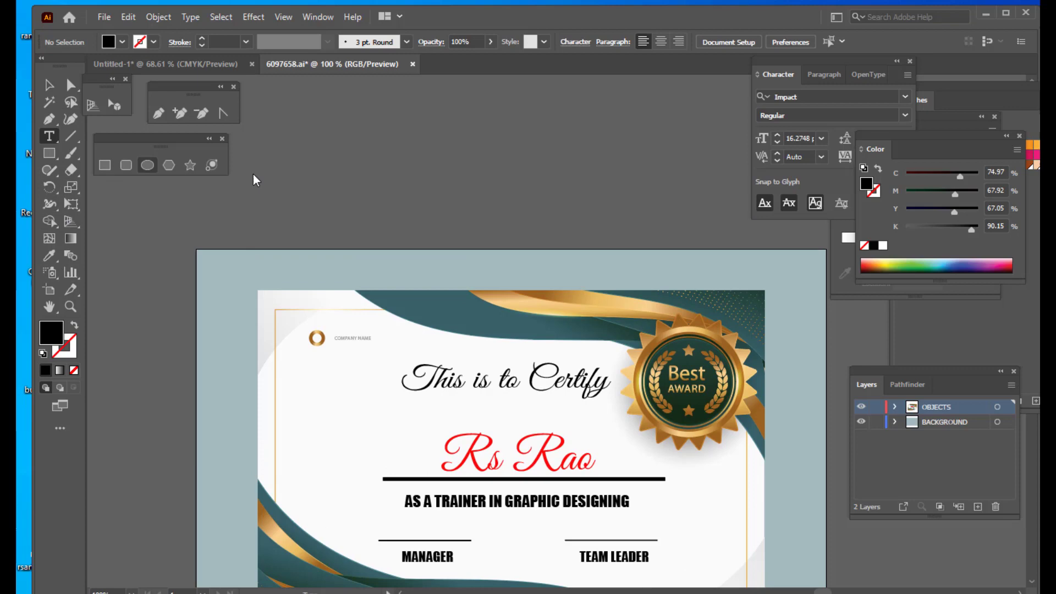
{"action": "left_click", "coordinate": [459, 177]}
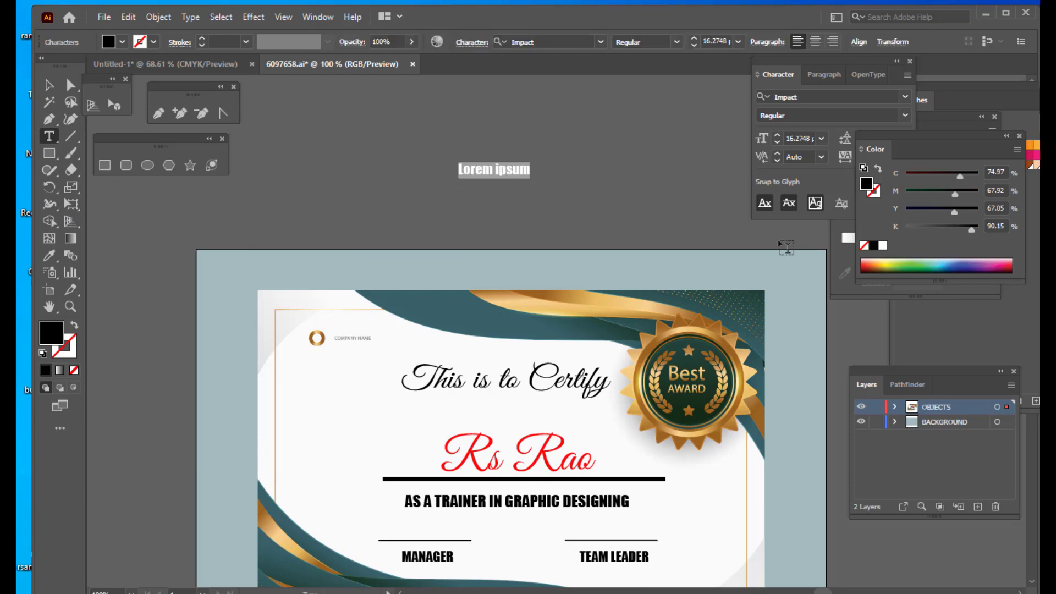
{"action": "type", "text": "GA"}
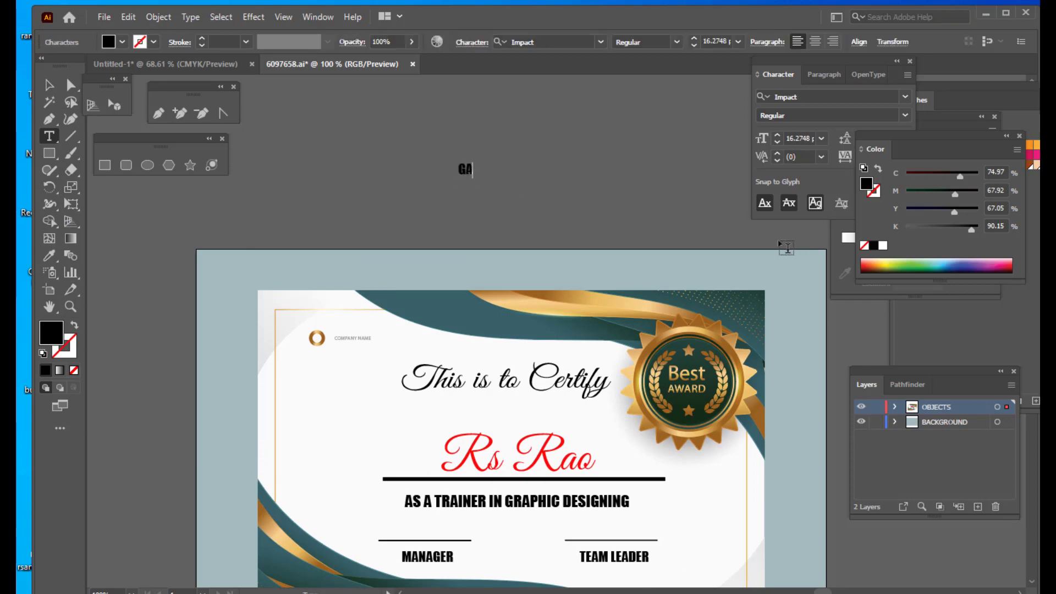
{"action": "key", "text": "BackSpace"}
{"action": "type", "text": "TRA"}
{"action": "key", "text": "BackSpace"}
{"action": "key", "text": "BackSpace"}
{"action": "type", "text": "AP"}
{"action": "key", "text": "BackSpace"}
{"action": "key", "text": "BackSpace"}
{"action": "key", "text": "BackSpace"}
{"action": "type", "text": "RAPHIC ENTERPRIR"}
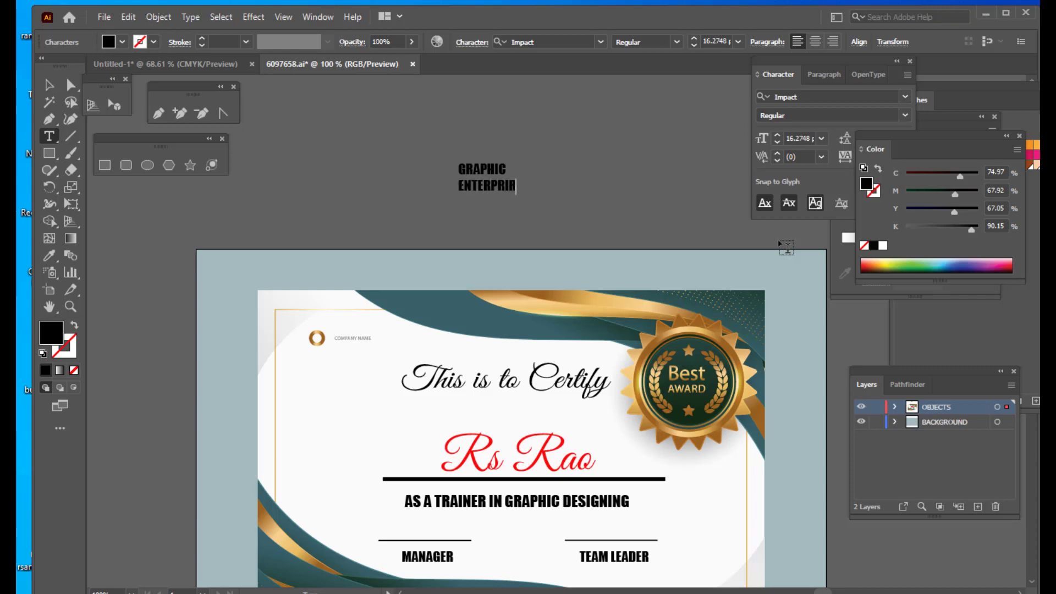
{"action": "key", "text": "BackSpace"}
{"action": "type", "text": "ZES"}
{"action": "left_click_drag", "start_coordinate": [538, 194], "coordinate": [419, 161]}
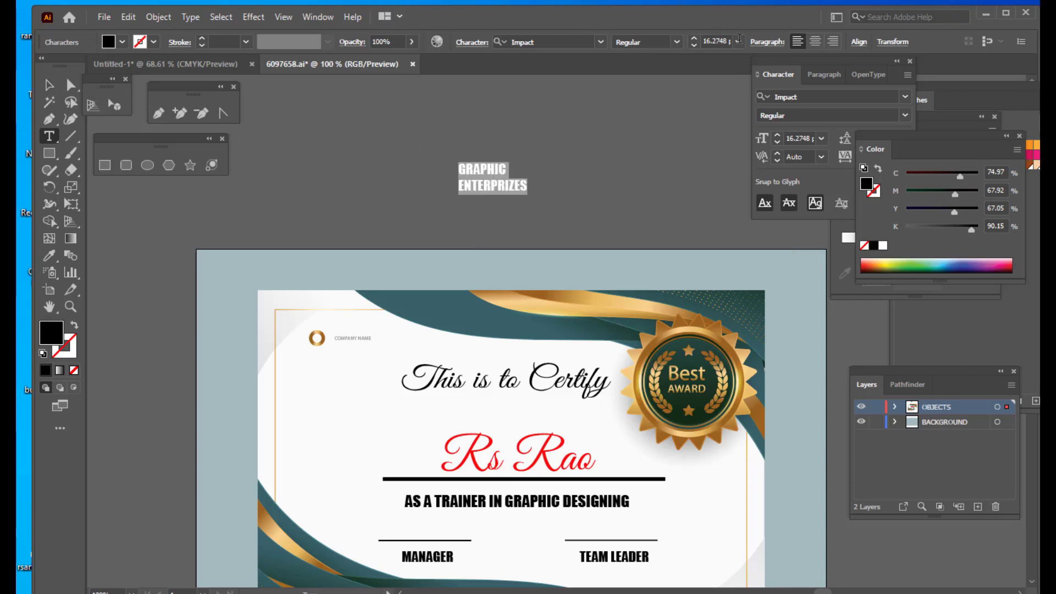
{"action": "left_click", "coordinate": [815, 41]}
- Warp the GRAPHIC ENTERPRIZES text with a horizontal Bulge envelope at -16% bend
{"action": "left_click", "coordinate": [49, 85]}
{"action": "left_click_drag", "start_coordinate": [484, 179], "coordinate": [516, 192]}
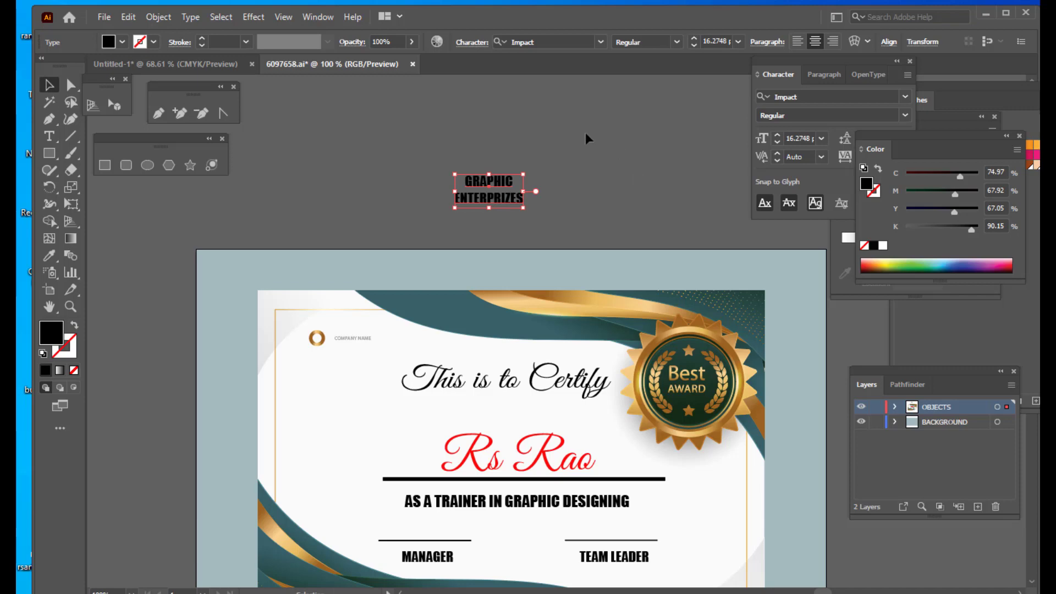
{"action": "left_click", "coordinate": [857, 43]}
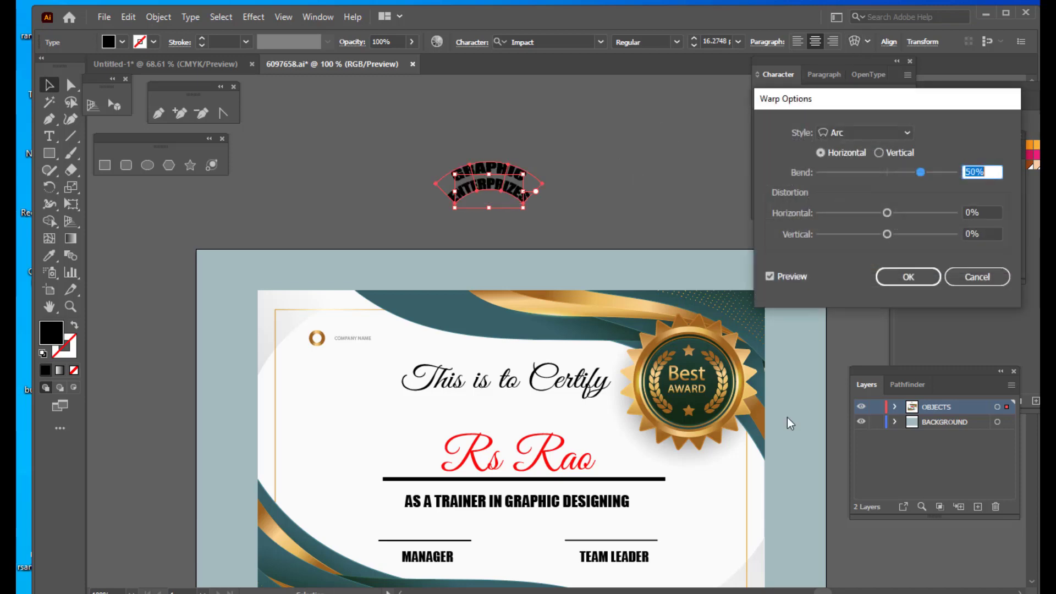
{"action": "left_click", "coordinate": [853, 131]}
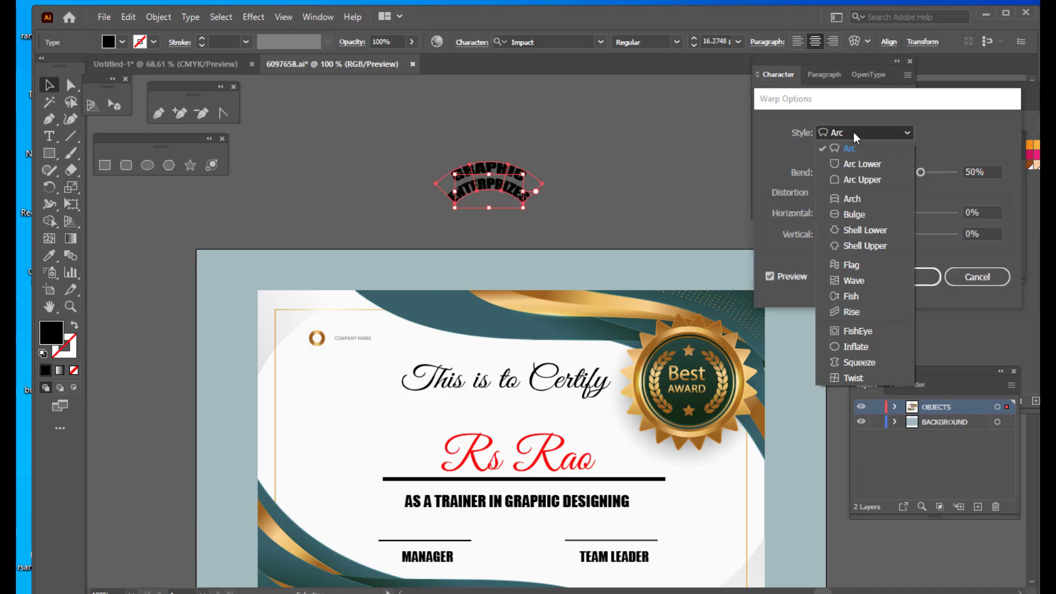
{"action": "left_click", "coordinate": [850, 211]}
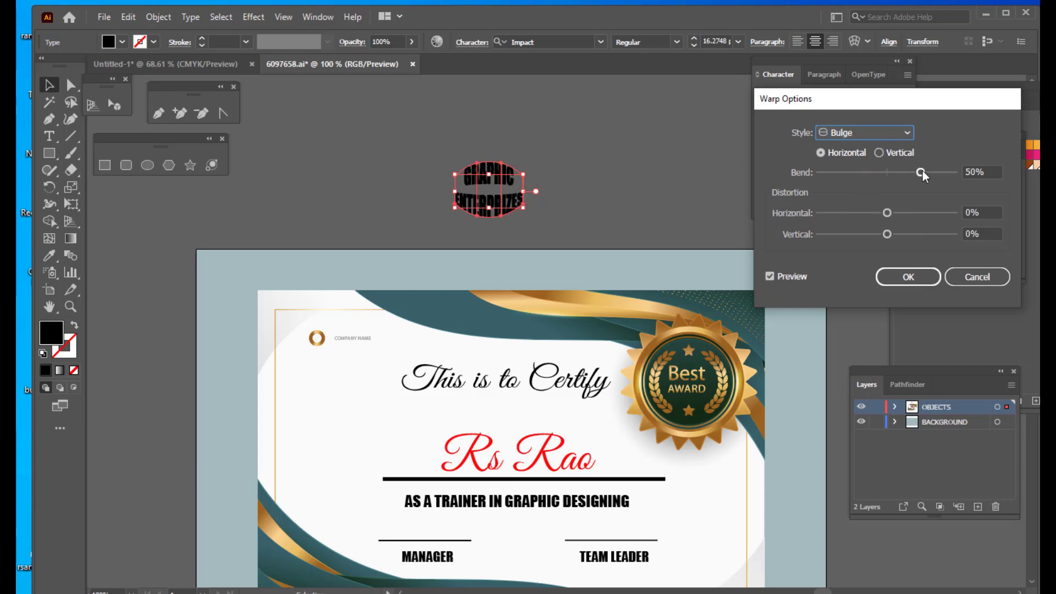
{"action": "left_click_drag", "start_coordinate": [920, 172], "coordinate": [877, 174]}
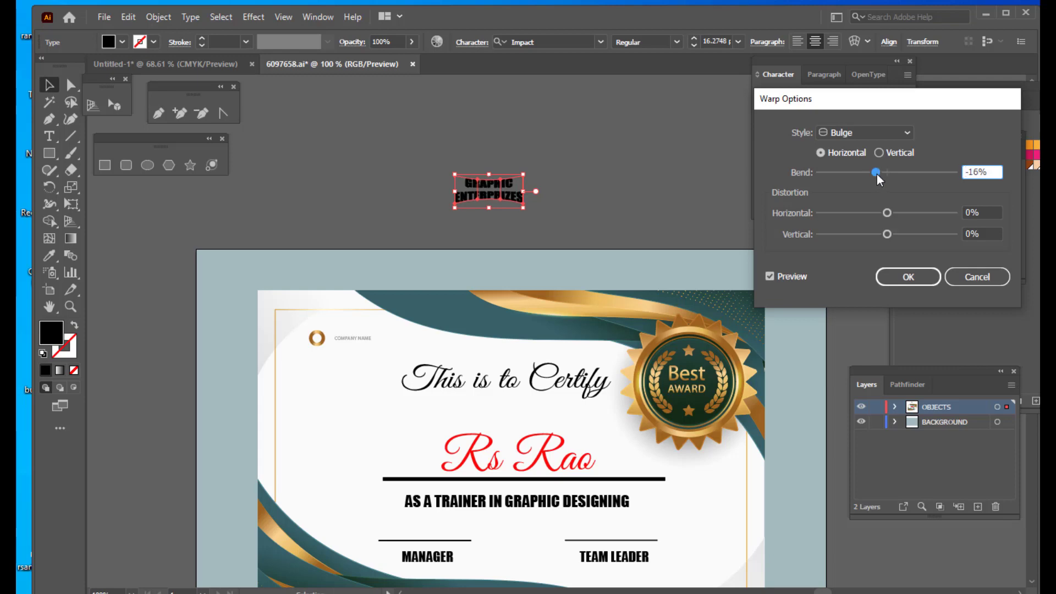
{"action": "left_click", "coordinate": [904, 276]}
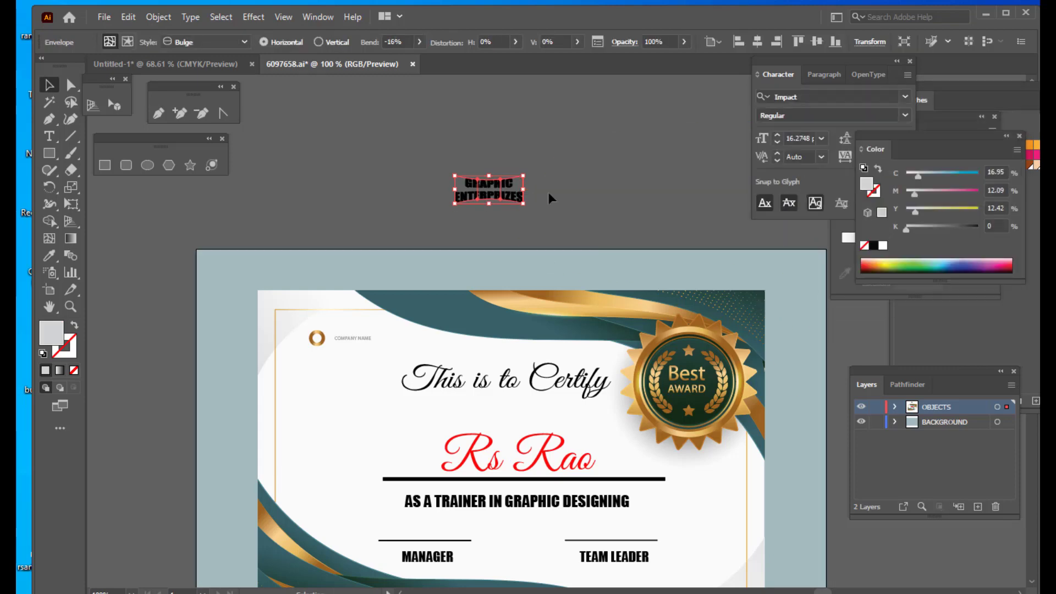
- Expand the warped GRAPHIC ENTERPRIZES envelope into regular artwork
{"action": "left_click", "coordinate": [530, 177]}
{"action": "left_click", "coordinate": [500, 180]}
{"action": "left_click", "coordinate": [158, 17]}
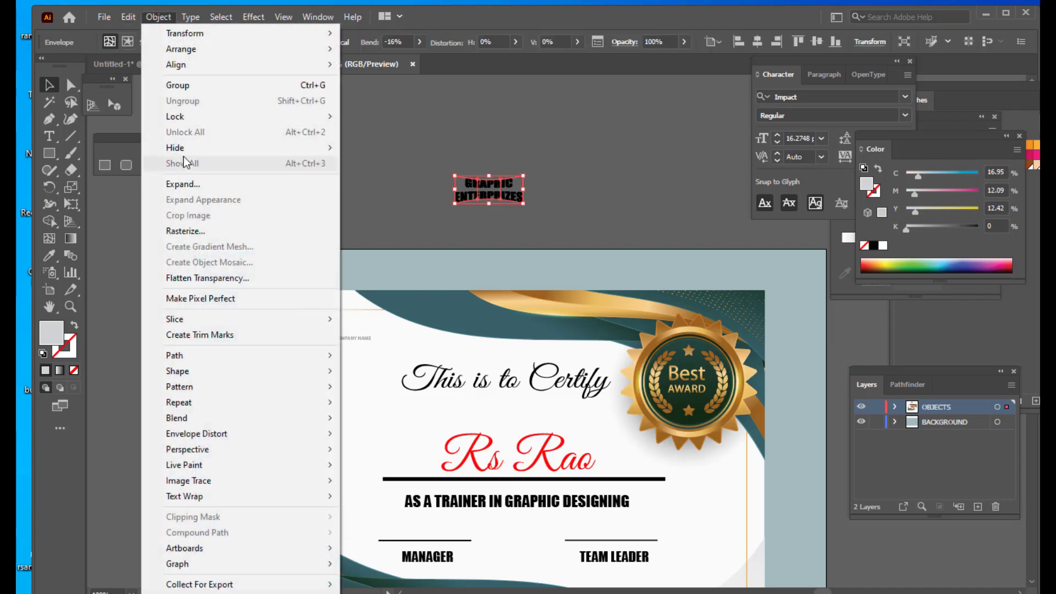
{"action": "left_click", "coordinate": [184, 183]}
{"action": "left_click", "coordinate": [505, 397]}
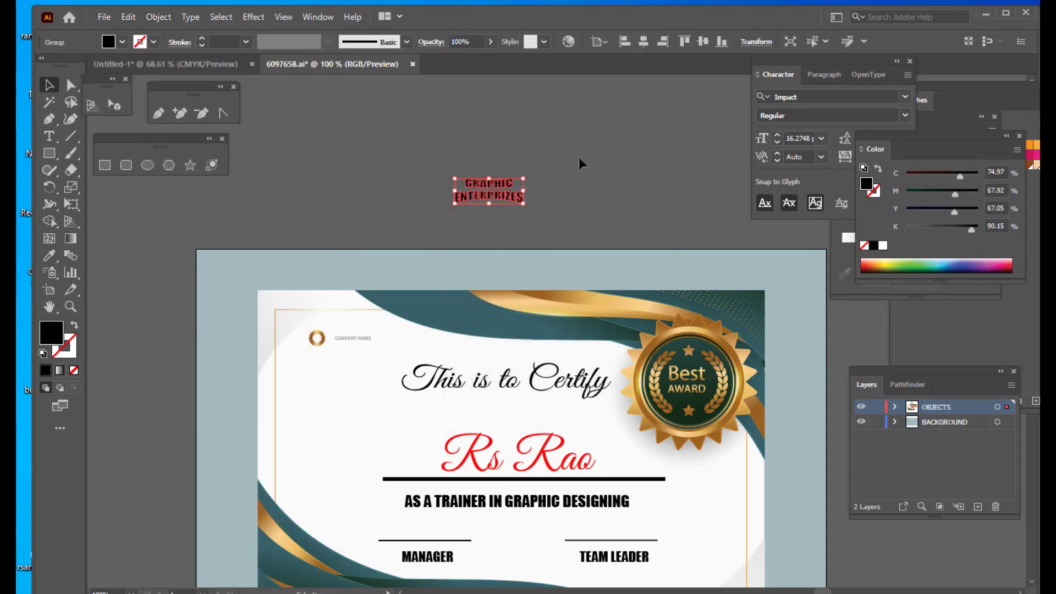
- Colour the GRAPHIC ENTERPRIZES logo text red (FF0303) and move it beside the heading at the certificate's upper left
{"action": "left_click", "coordinate": [579, 159]}
{"action": "left_click", "coordinate": [507, 195]}
{"action": "left_click", "coordinate": [49, 137]}
{"action": "left_click", "coordinate": [48, 85]}
{"action": "double_click", "coordinate": [48, 332]}
{"action": "left_click", "coordinate": [637, 158]}
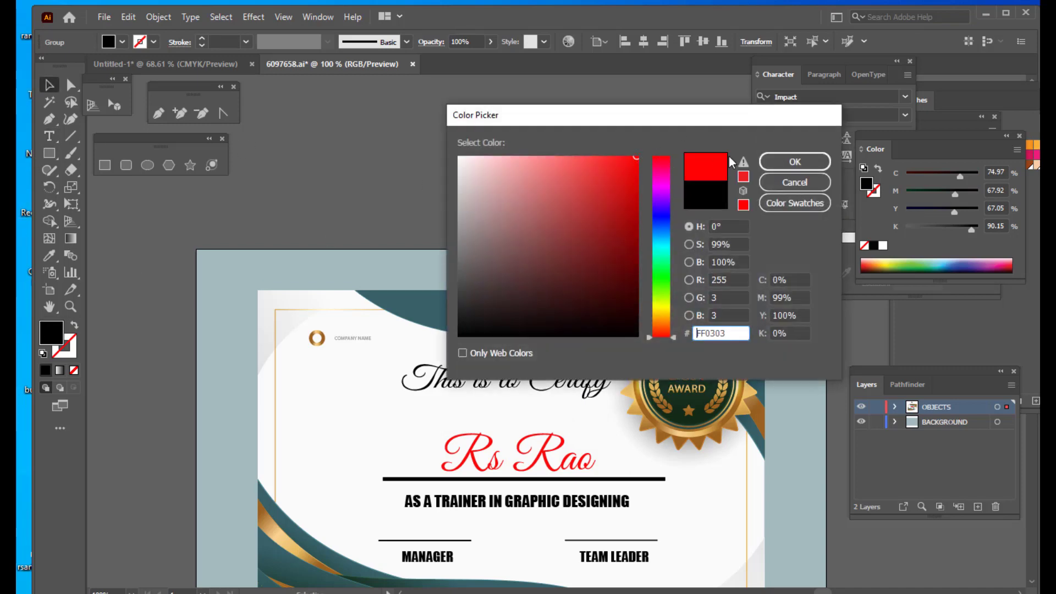
{"action": "left_click", "coordinate": [794, 161]}
{"action": "left_click", "coordinate": [601, 133]}
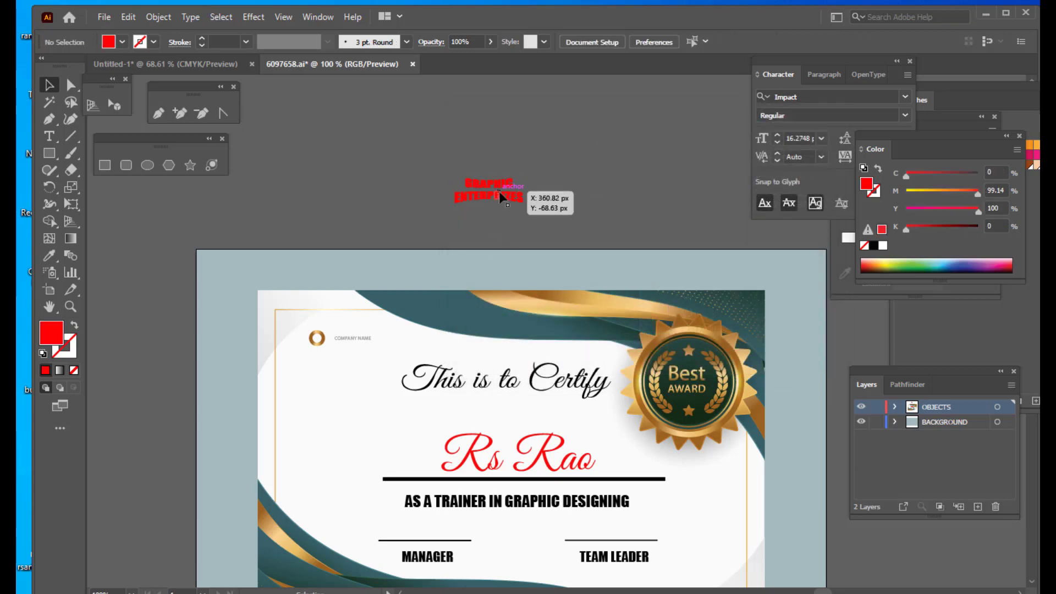
{"action": "left_click_drag", "start_coordinate": [502, 197], "coordinate": [363, 377]}
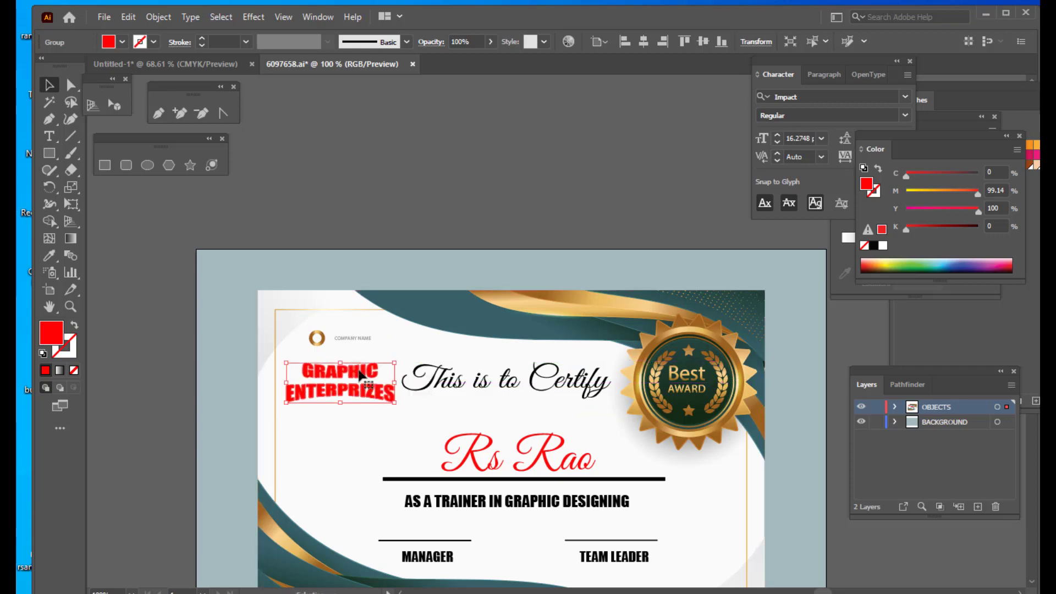
{"action": "left_click", "coordinate": [458, 182]}
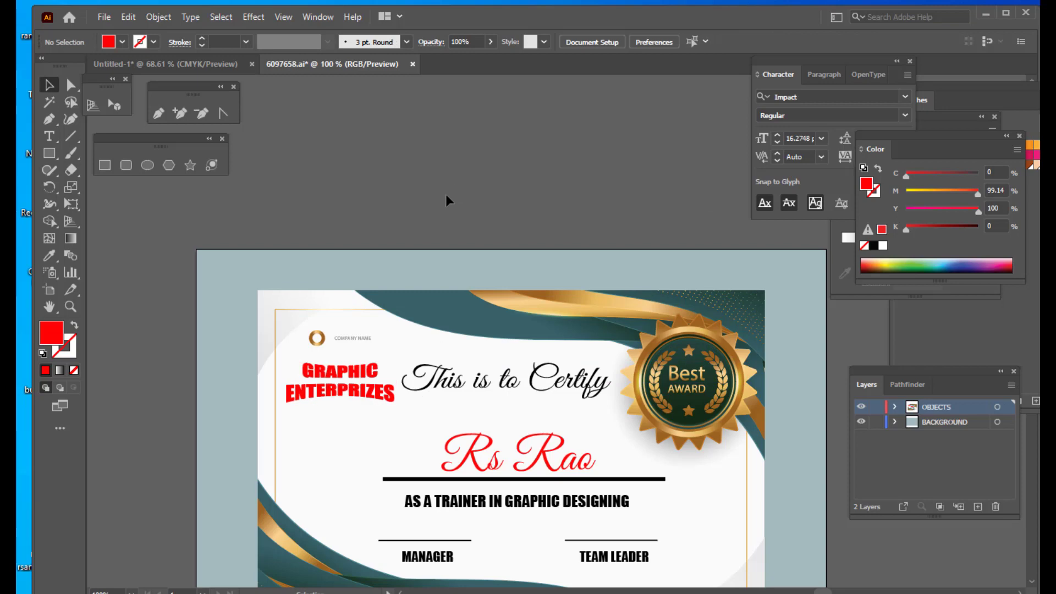
{"action": "scroll", "coordinate": [544, 177], "scroll_direction": "down", "scroll_amount": 3}
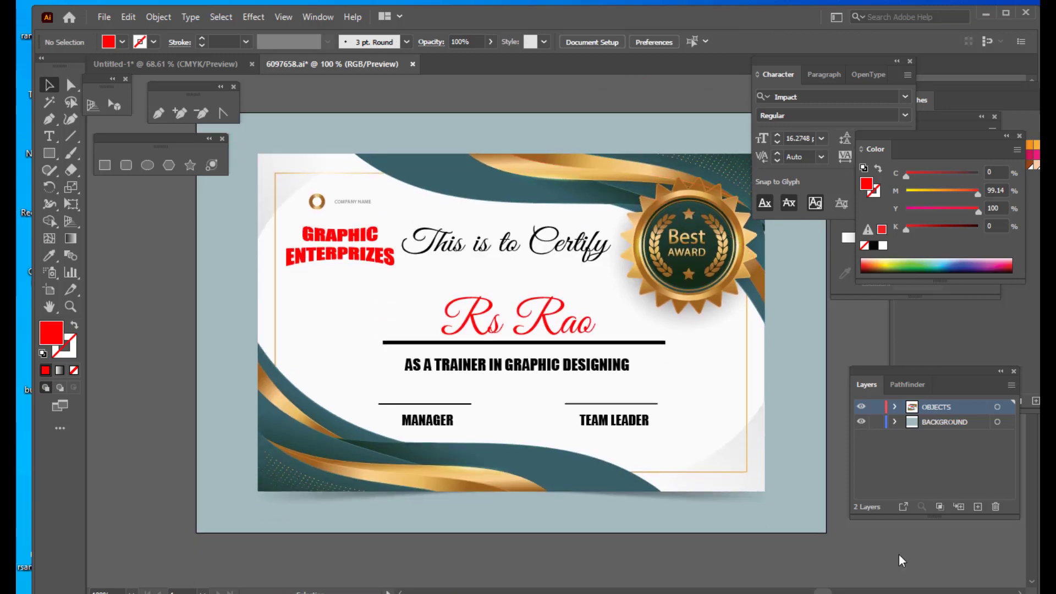
{"action": "left_click_drag", "start_coordinate": [758, 57], "coordinate": [842, 70]}
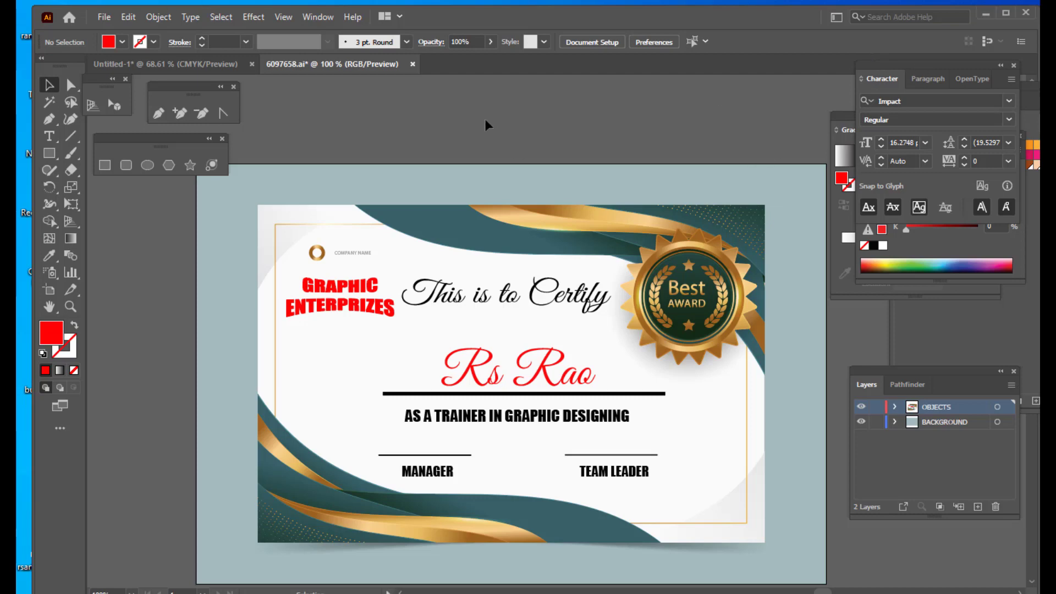
- Select all of the certificate artwork and switch to Photoshop
{"action": "left_click", "coordinate": [217, 17]}
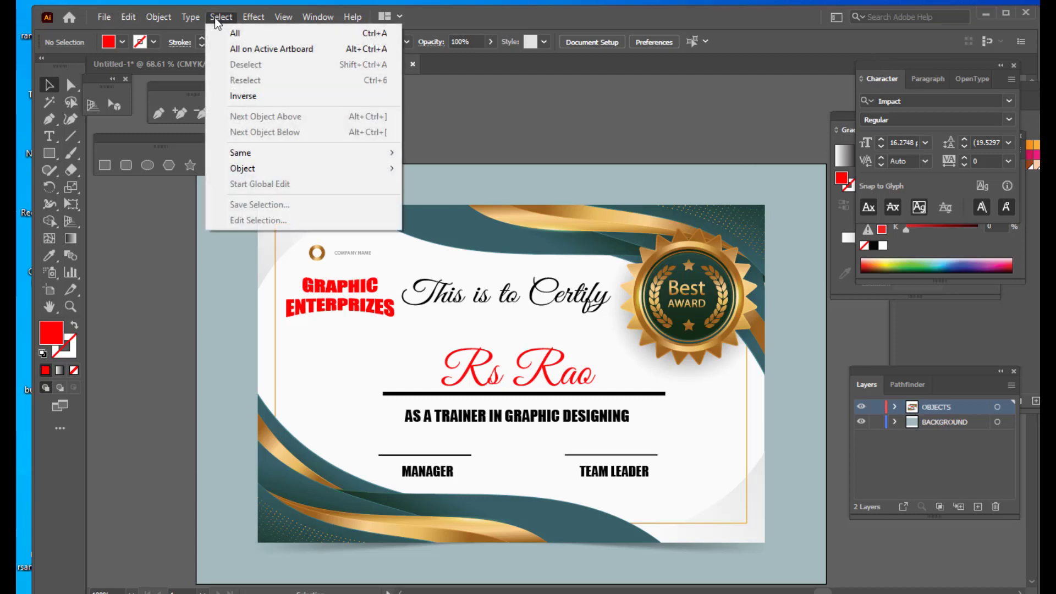
{"action": "left_click", "coordinate": [238, 34]}
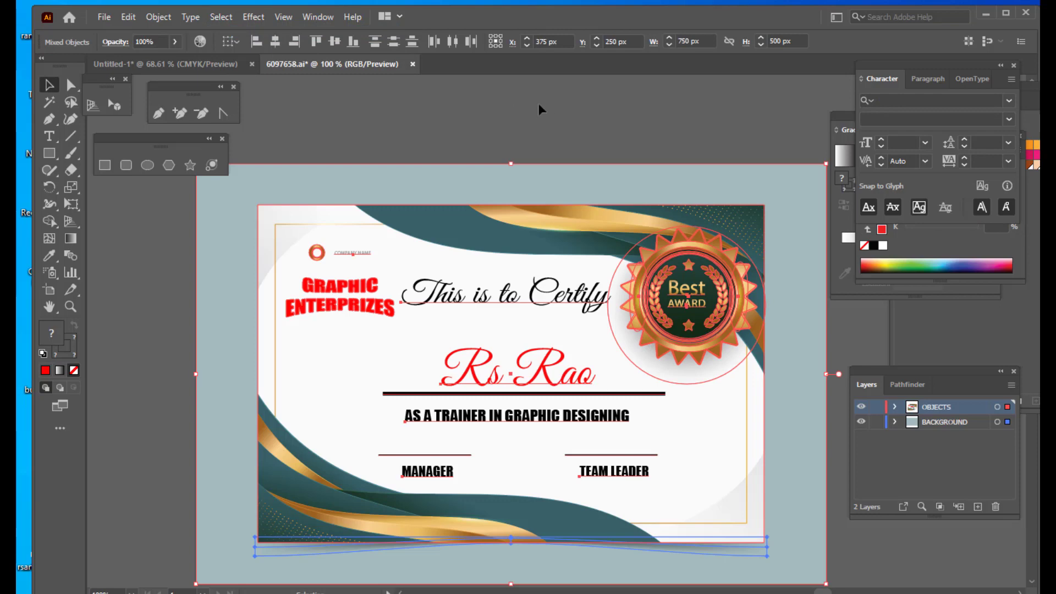
{"action": "left_click", "coordinate": [594, 548]}
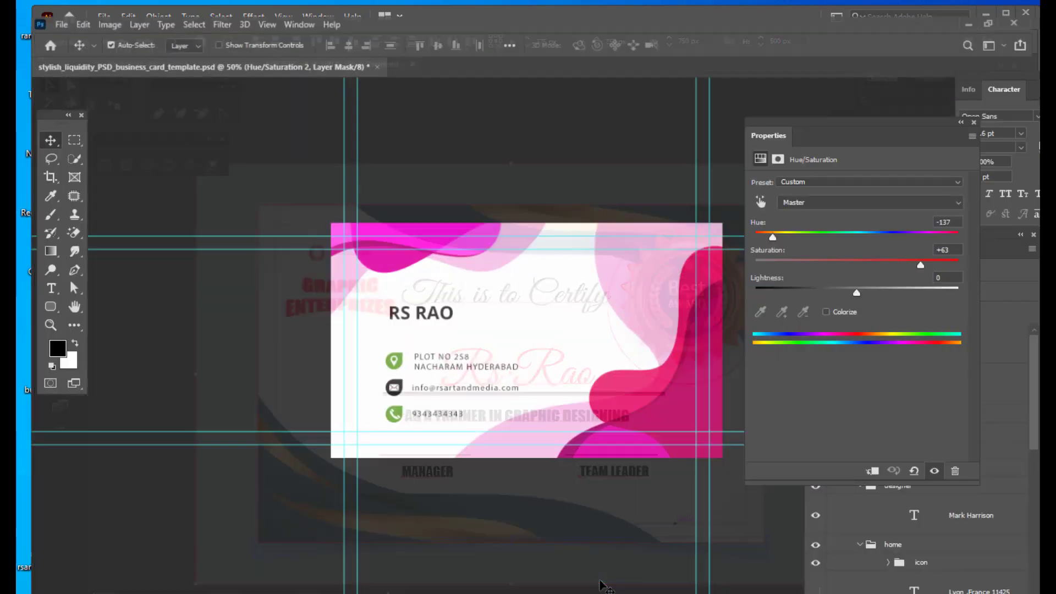
- Create a new A4 landscape document named CERTIFICATE, 297 × 210 mm at 300 pixels/inch
{"action": "left_click", "coordinate": [47, 8]}
{"action": "left_click", "coordinate": [59, 23]}
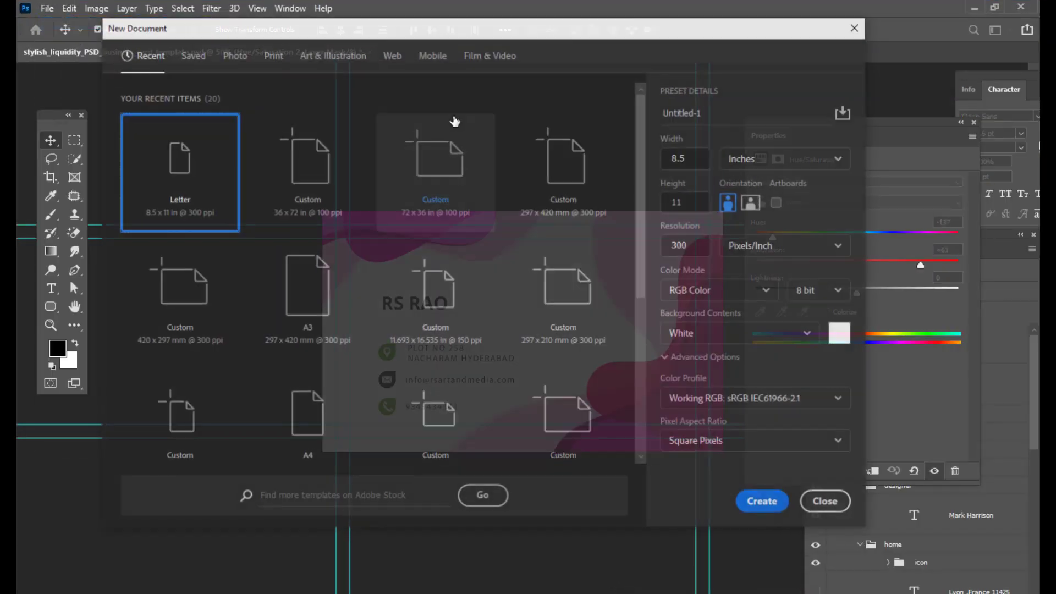
{"action": "left_click", "coordinate": [272, 54]}
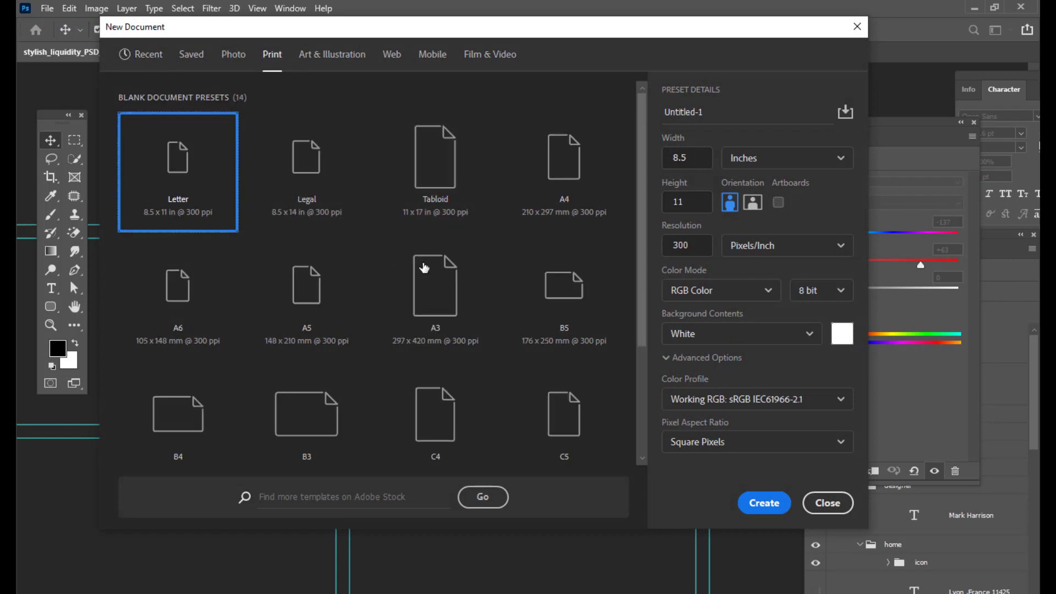
{"action": "left_click", "coordinate": [596, 157]}
{"action": "left_click", "coordinate": [718, 119]}
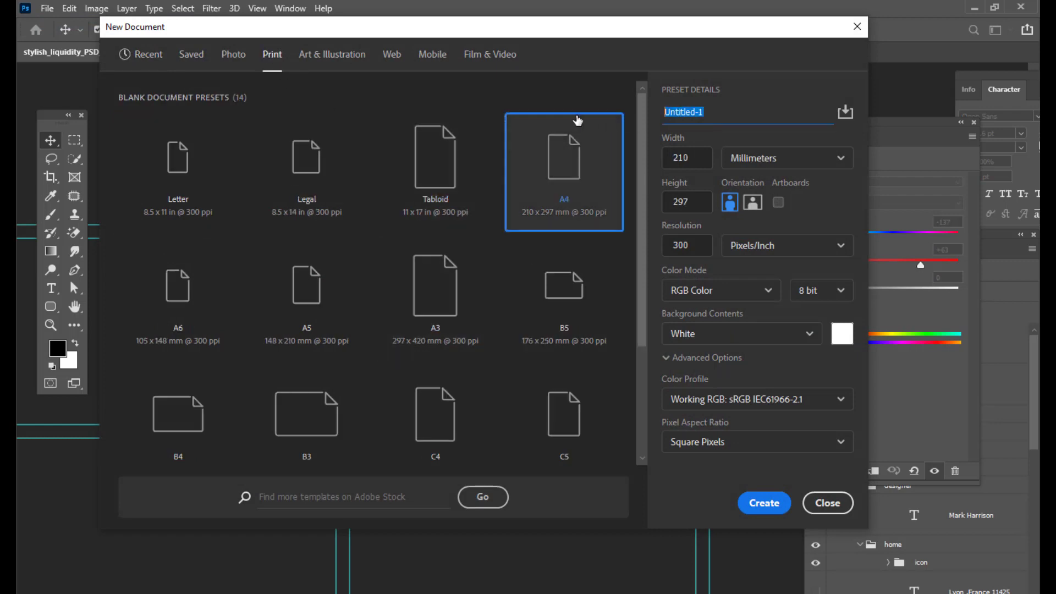
{"action": "type", "text": "d"}
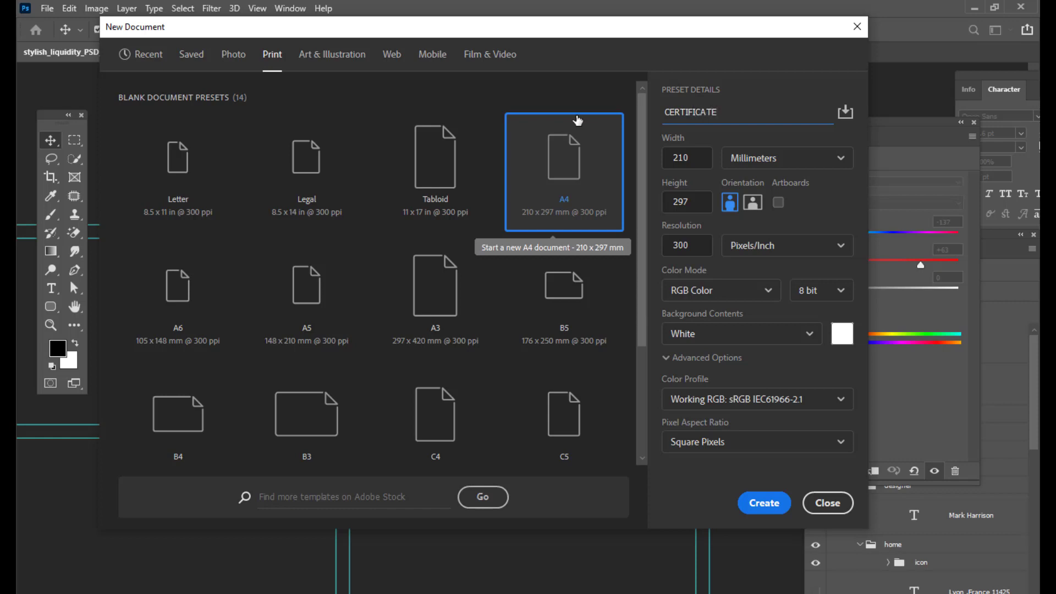
{"action": "left_click", "coordinate": [754, 205]}
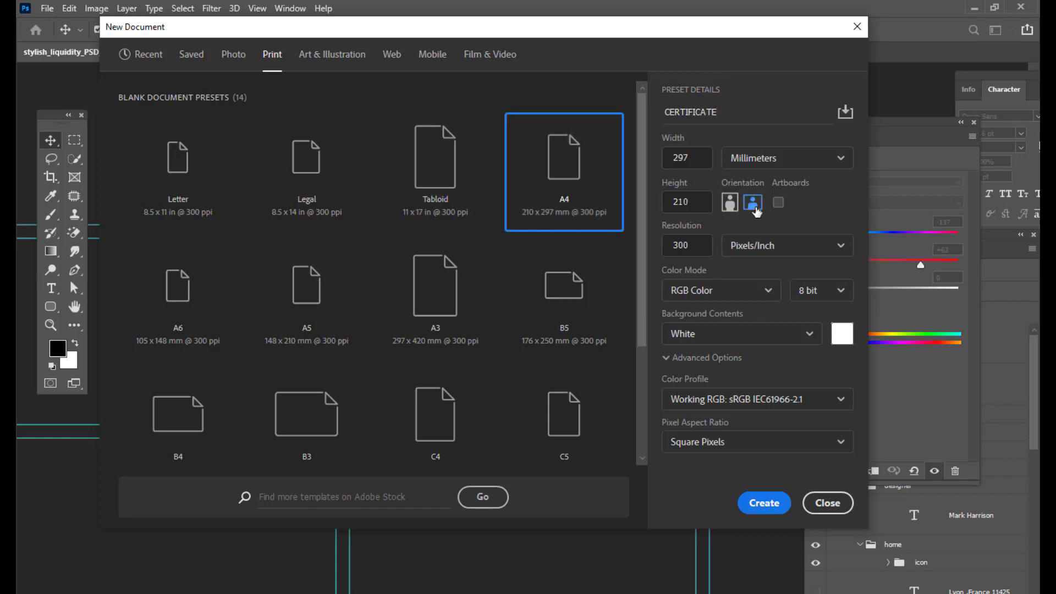
{"action": "left_click_drag", "start_coordinate": [685, 29], "coordinate": [663, 32]}
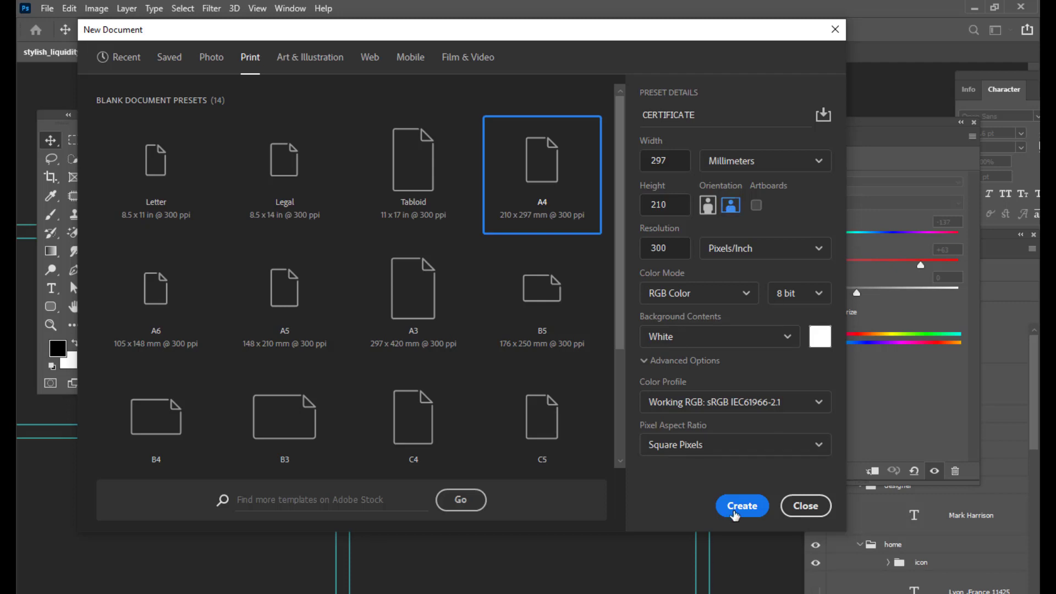
{"action": "left_click", "coordinate": [733, 506]}
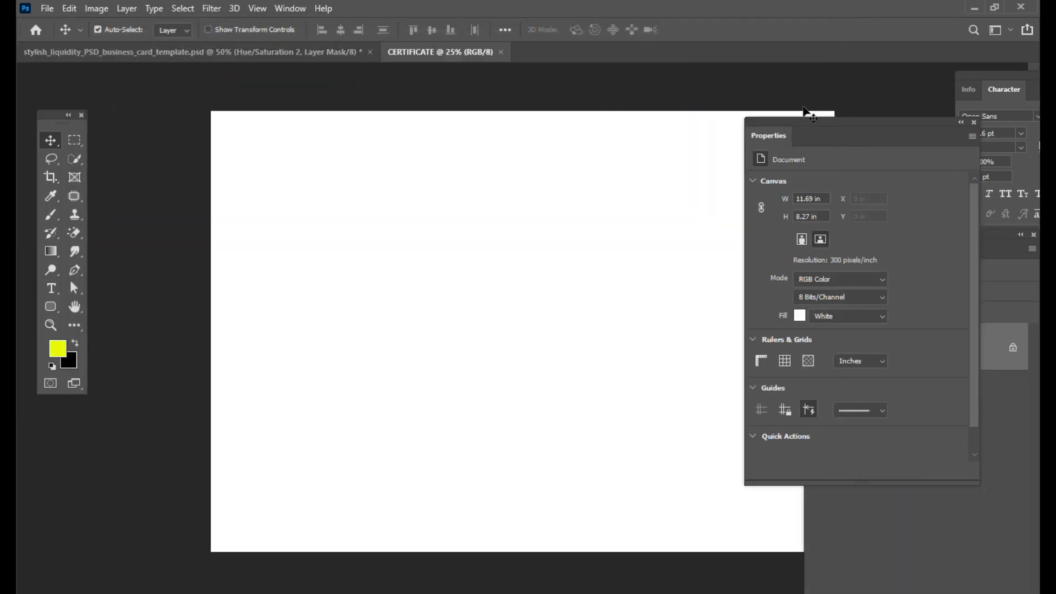
{"action": "left_click_drag", "start_coordinate": [792, 122], "coordinate": [909, 122]}
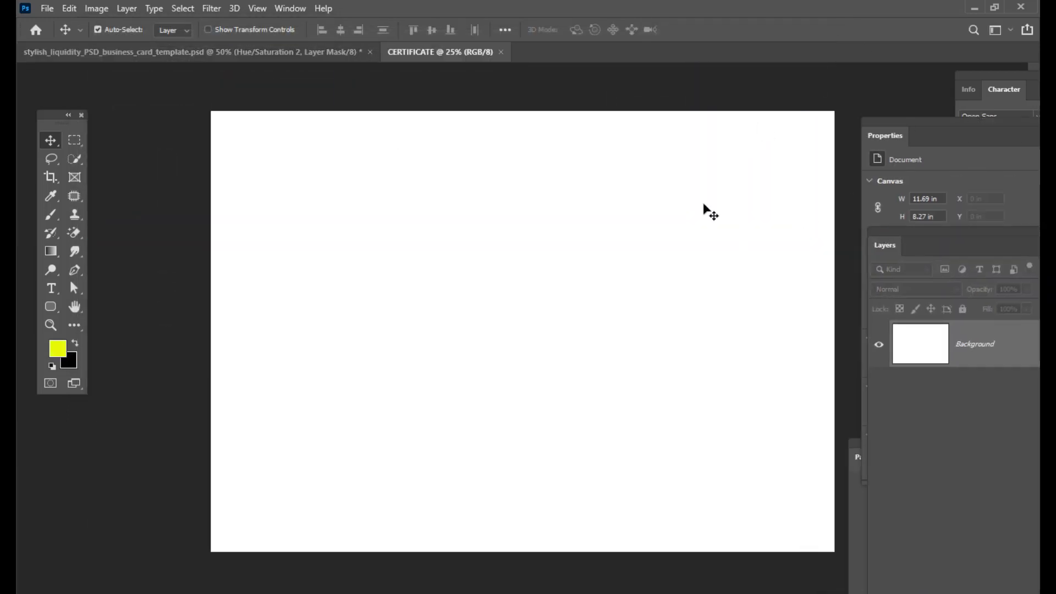
{"action": "left_click", "coordinate": [57, 10]}
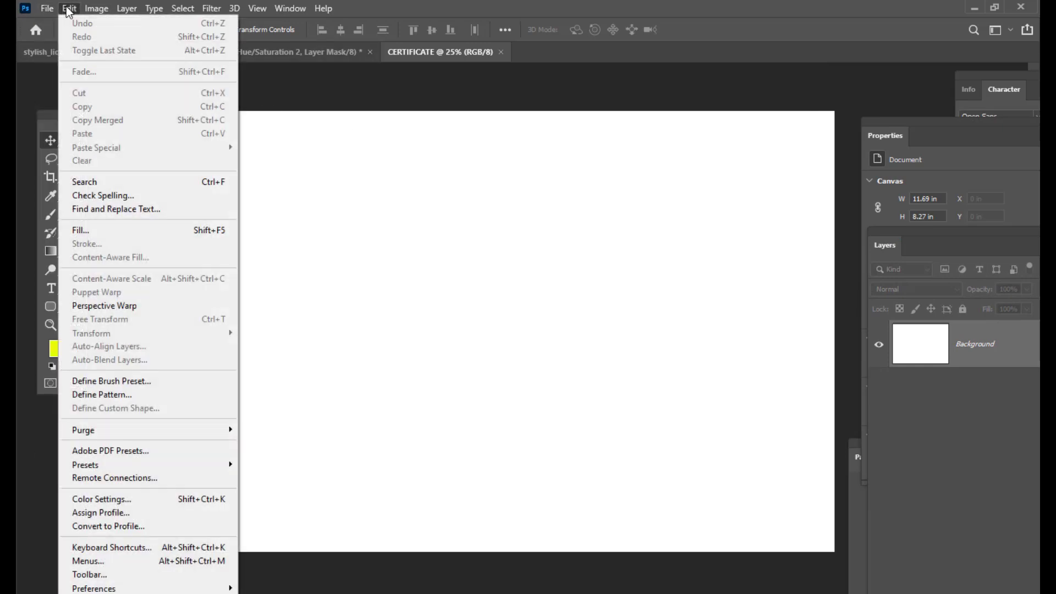
{"action": "left_click", "coordinate": [486, 148]}
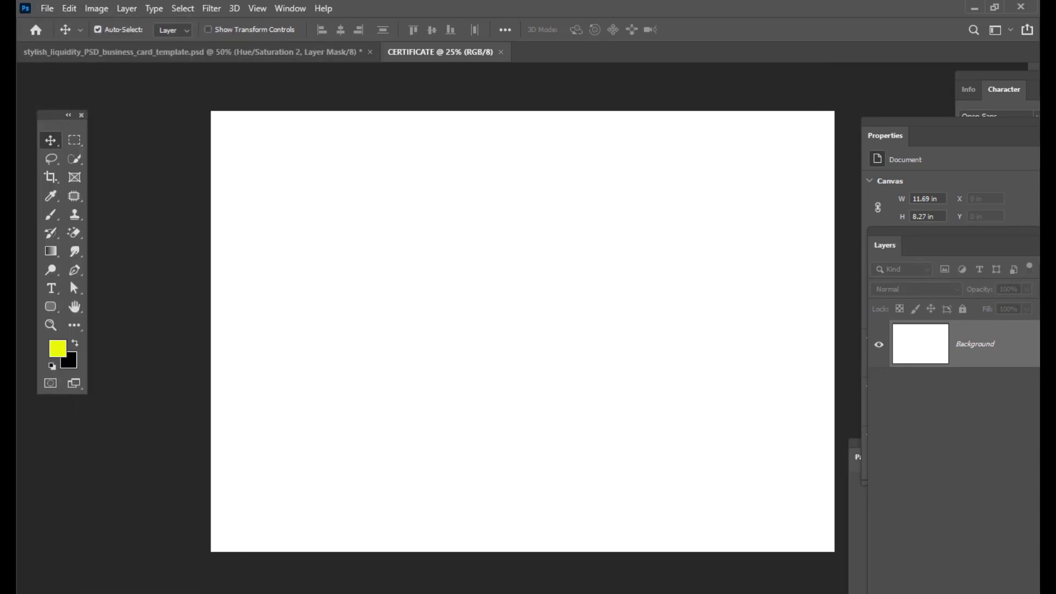
- Switch to Illustrator, select all the certificate artwork, copy it and return to Photoshop
{"action": "key", "text": "alt+Tab"}
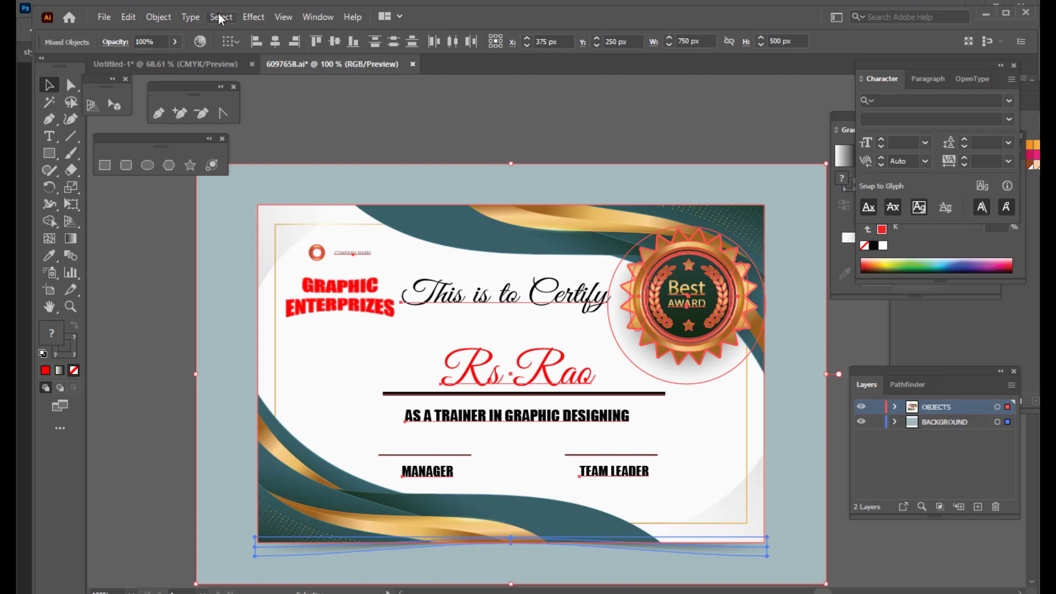
{"action": "left_click", "coordinate": [220, 17]}
{"action": "left_click", "coordinate": [236, 28]}
{"action": "left_click", "coordinate": [128, 16]}
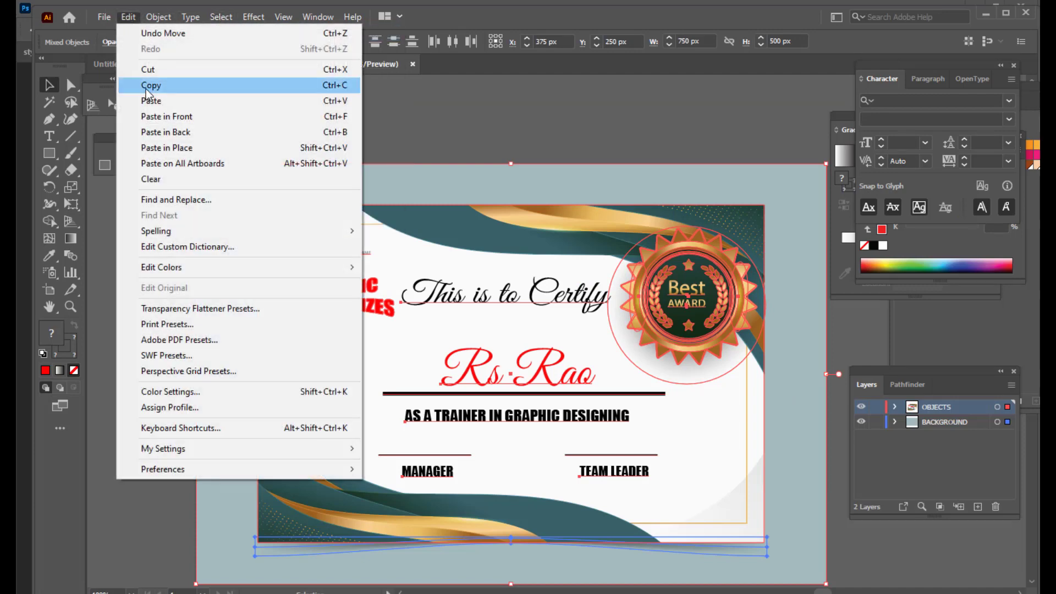
{"action": "left_click", "coordinate": [148, 87]}
{"action": "key", "text": "alt+Tab"}
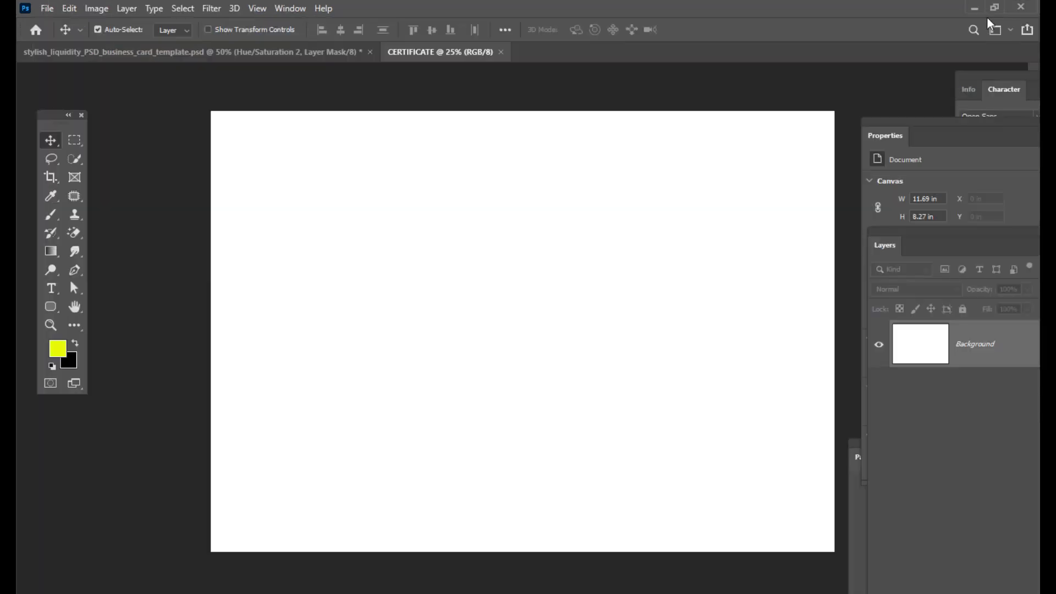
- Convert the locked Background layer into a regular editable layer
{"action": "left_click", "coordinate": [70, 9]}
{"action": "left_click", "coordinate": [307, 142]}
{"action": "double_click", "coordinate": [984, 340]}
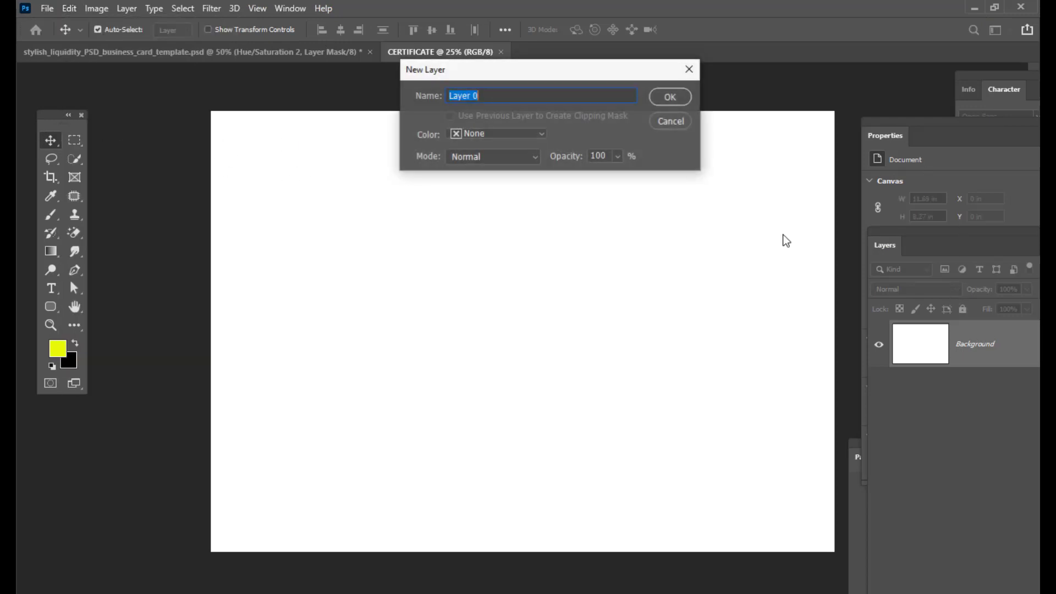
{"action": "left_click", "coordinate": [671, 98]}
- Paste the copied certificate into the new document as a Smart Object
{"action": "left_click", "coordinate": [69, 9]}
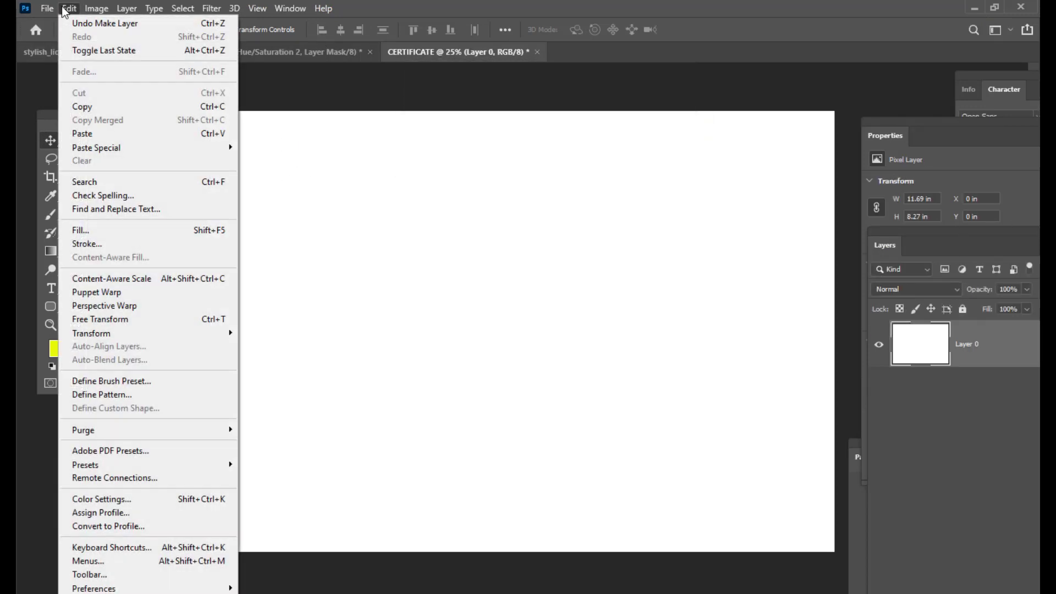
{"action": "left_click", "coordinate": [91, 134]}
{"action": "left_click", "coordinate": [416, 209]}
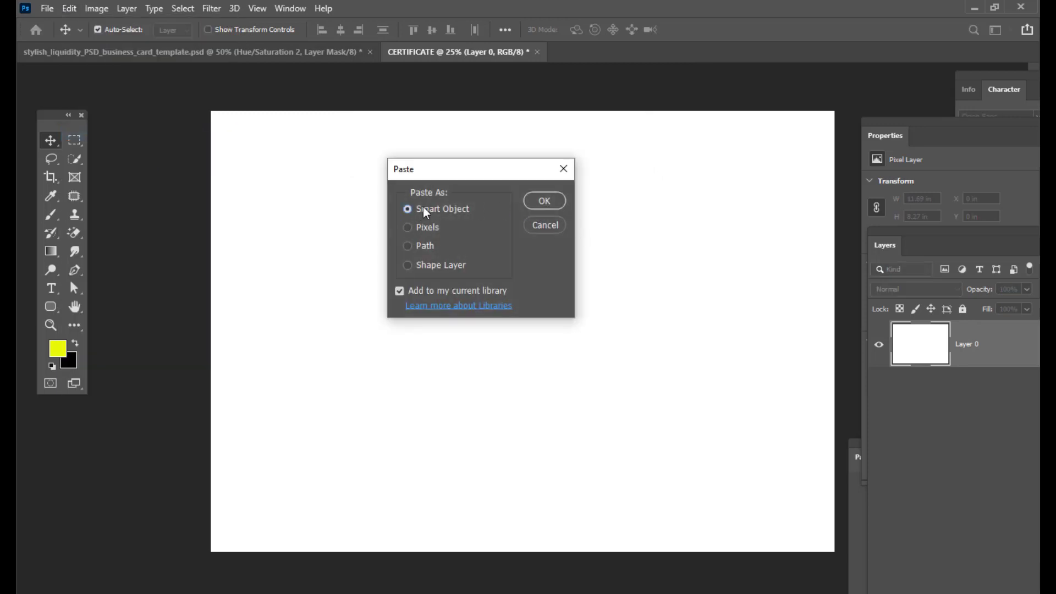
{"action": "left_click", "coordinate": [543, 201]}
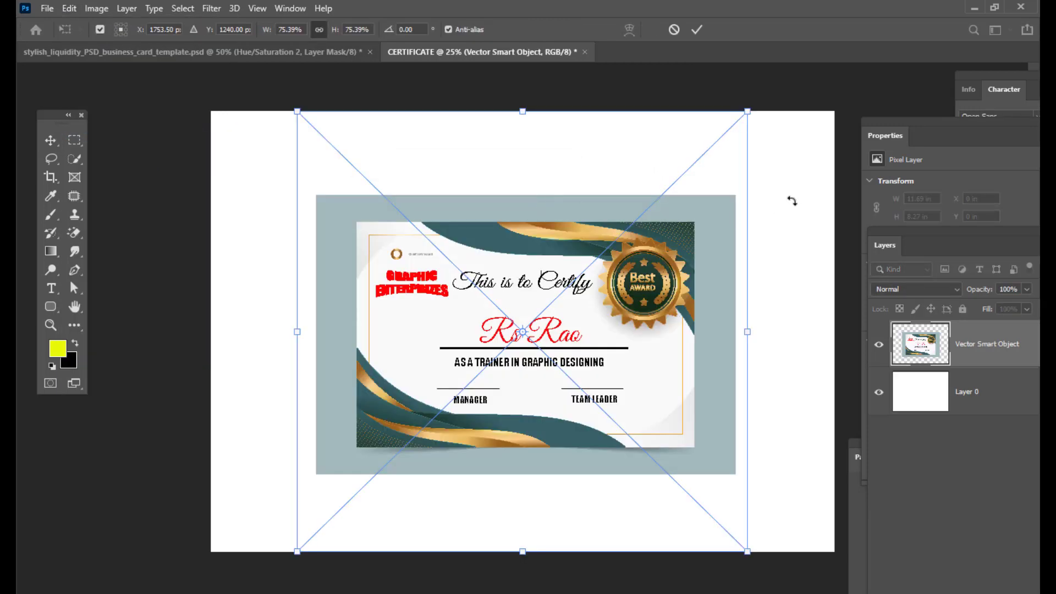
- Scale the pasted certificate up to about 147% so it fills the A4 canvas, nudge it into position and commit the transform
{"action": "key", "text": "ctrl+minus"}
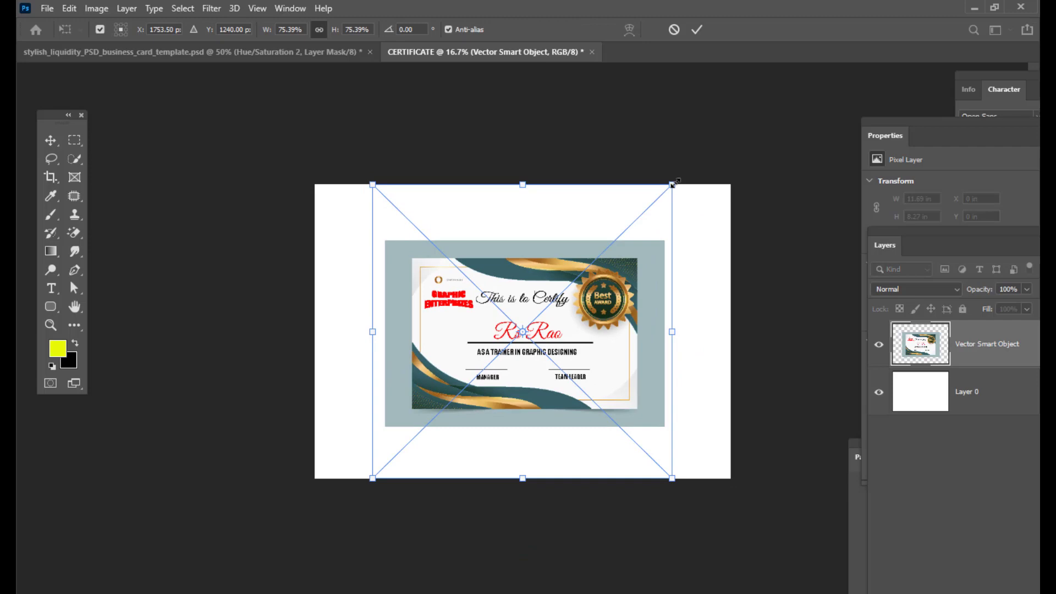
{"action": "left_click_drag", "start_coordinate": [674, 184], "coordinate": [855, 117]}
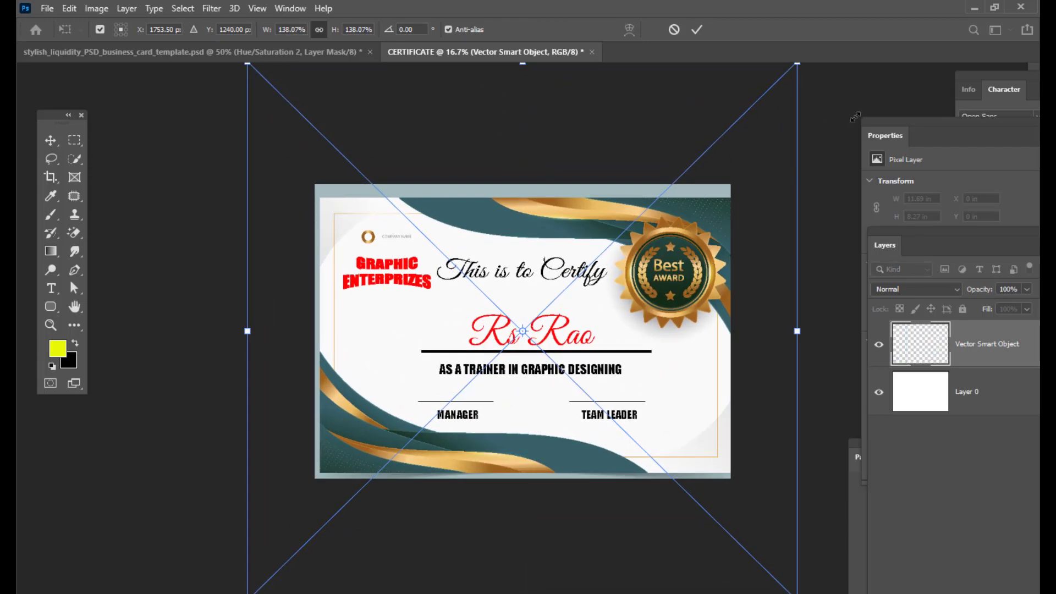
{"action": "mouse_move", "coordinate": [690, 242]}
{"action": "left_mouse_down"}
{"action": "mouse_move", "coordinate": [690, 219]}
{"action": "mouse_move", "coordinate": [690, 230]}
{"action": "left_mouse_up"}
{"action": "key", "text": "ctrl+minus"}
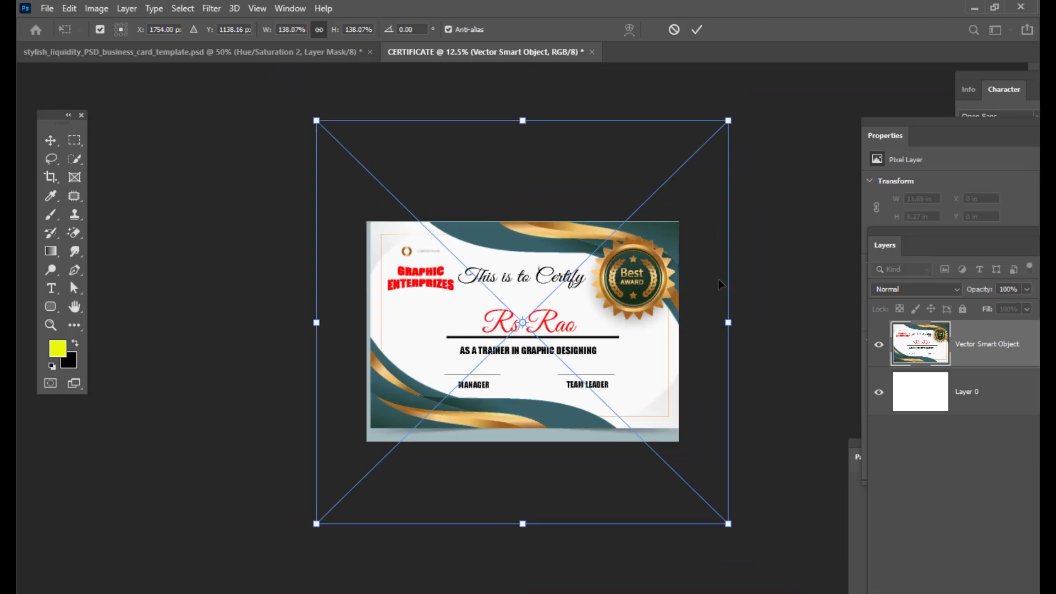
{"action": "left_click_drag", "start_coordinate": [728, 523], "coordinate": [733, 529]}
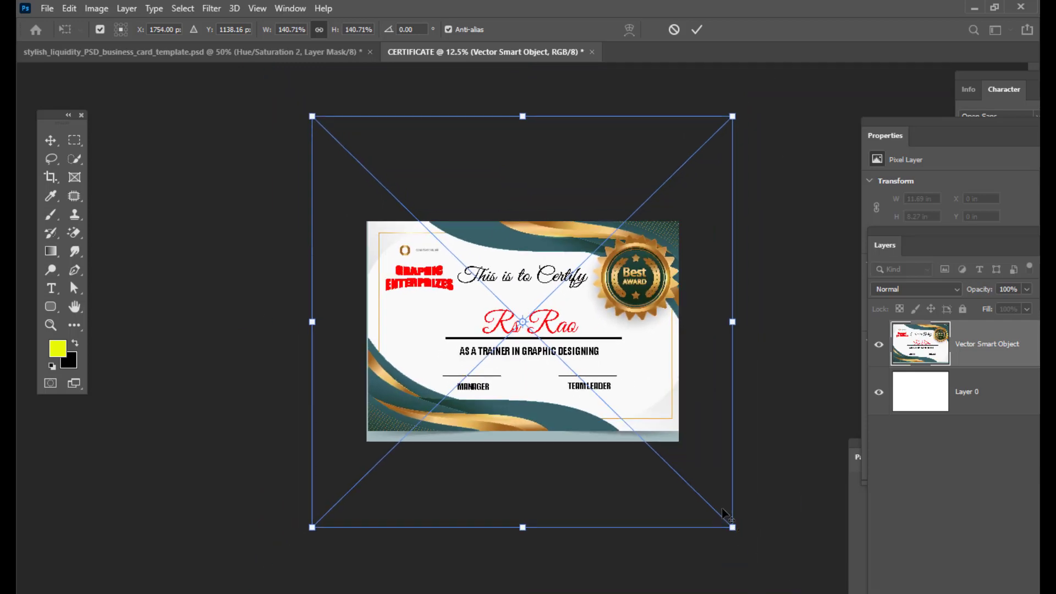
{"action": "left_click_drag", "start_coordinate": [636, 341], "coordinate": [635, 345]}
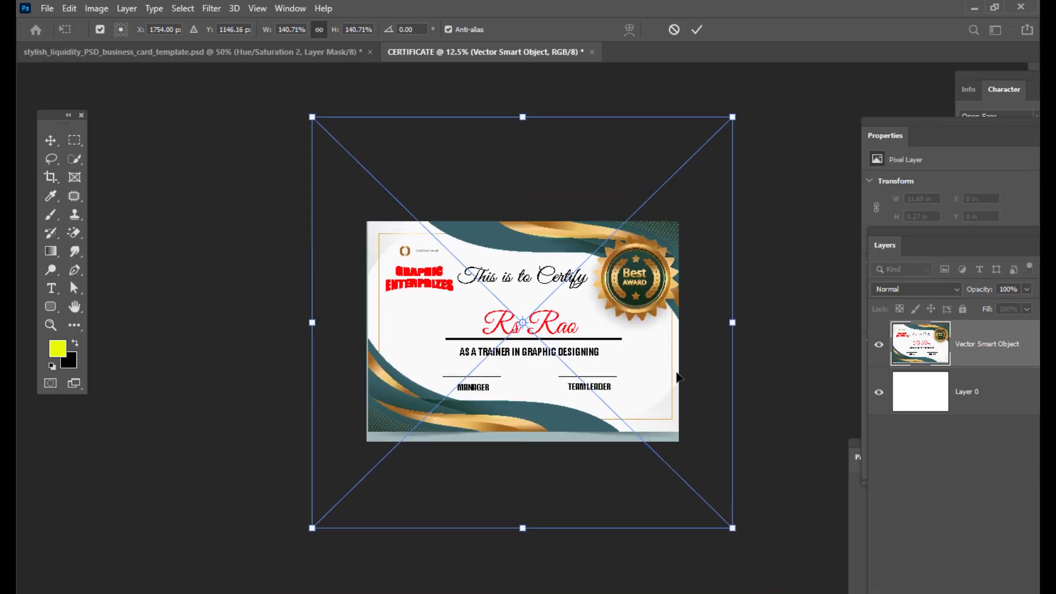
{"action": "left_click_drag", "start_coordinate": [732, 529], "coordinate": [736, 533]}
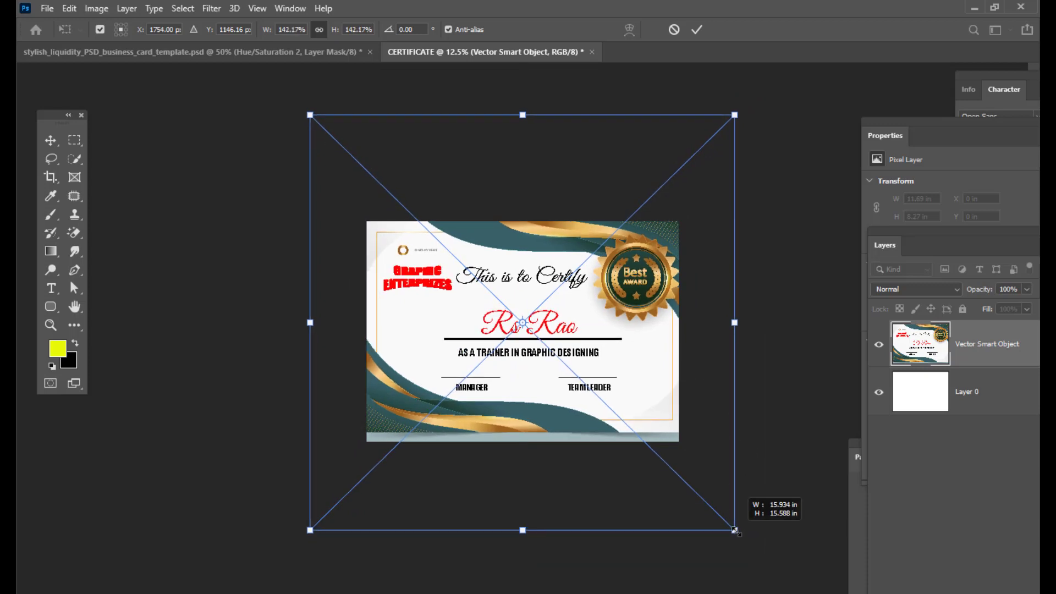
{"action": "left_click_drag", "start_coordinate": [598, 341], "coordinate": [599, 347]}
{"action": "key", "text": "Left"}
{"action": "key", "text": "Left"}
{"action": "key", "text": "Left"}
{"action": "key", "text": "Left"}
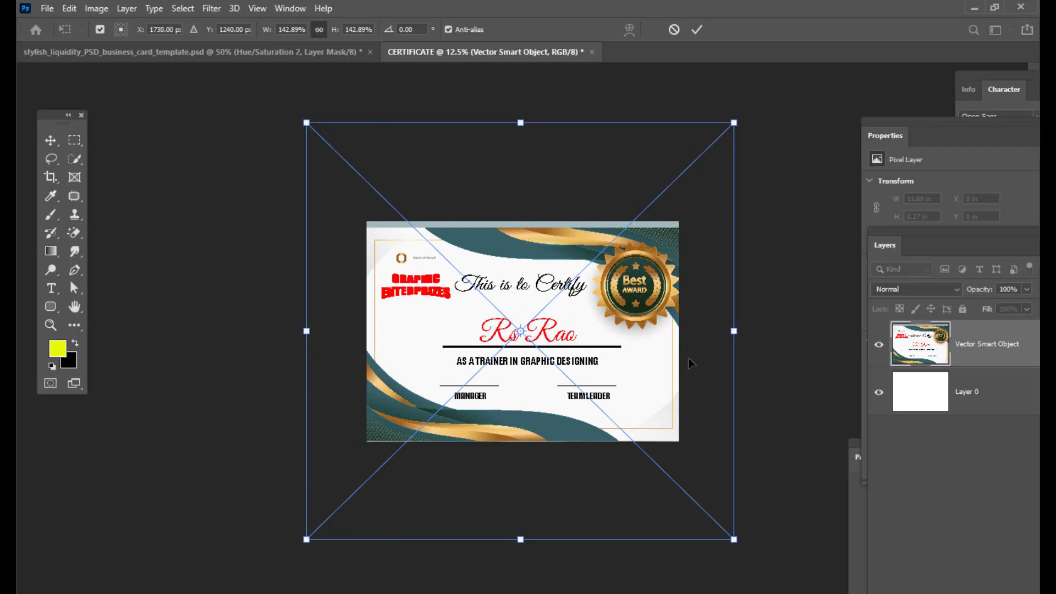
{"action": "key", "text": "Left"}
{"action": "key", "text": "Left"}
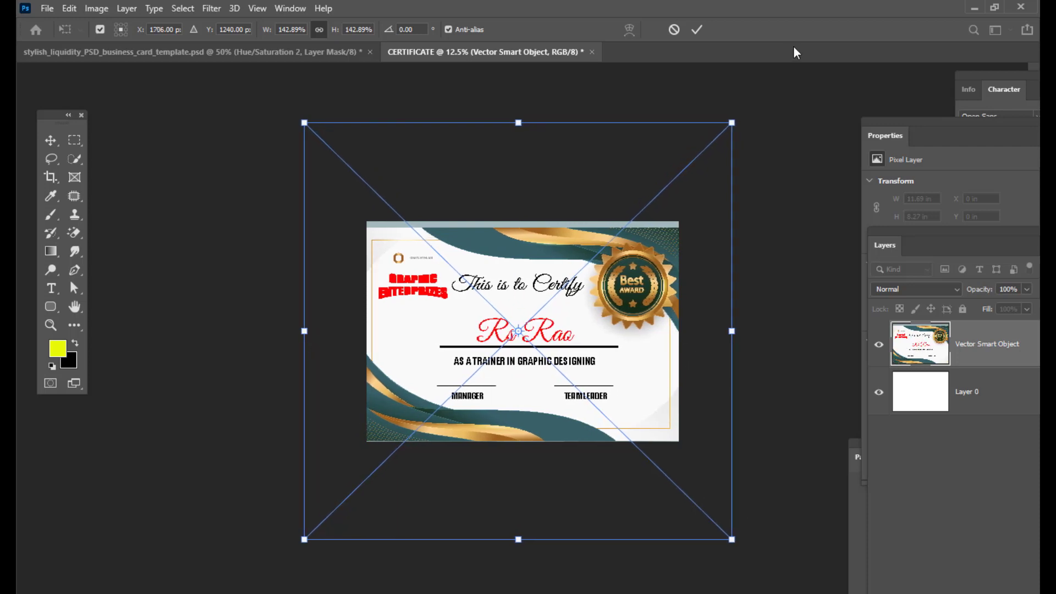
{"action": "left_click_drag", "start_coordinate": [732, 122], "coordinate": [744, 110]}
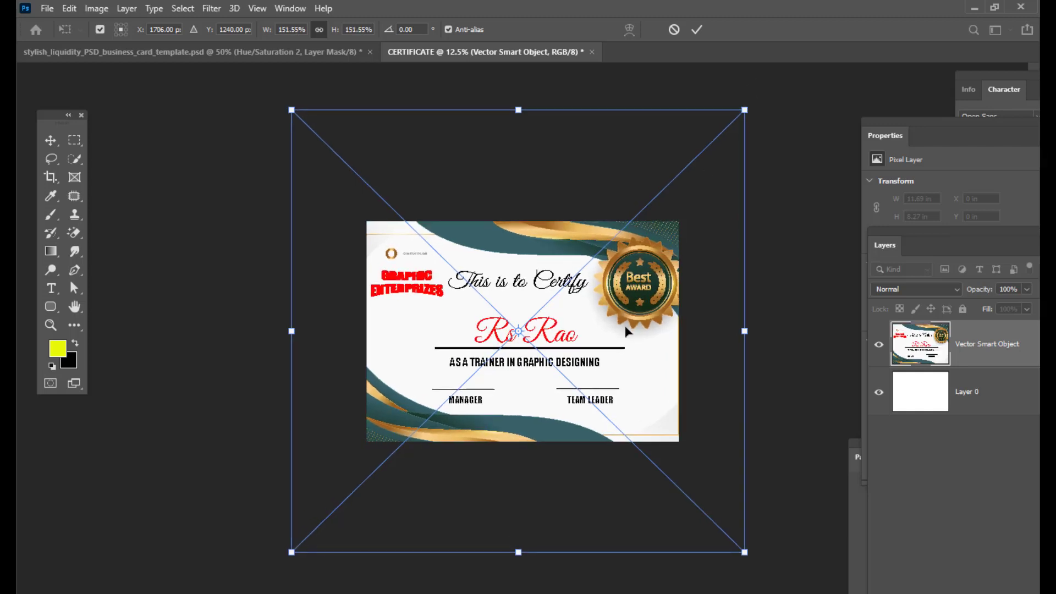
{"action": "left_click_drag", "start_coordinate": [623, 332], "coordinate": [620, 332]}
{"action": "left_click_drag", "start_coordinate": [740, 110], "coordinate": [733, 115]}
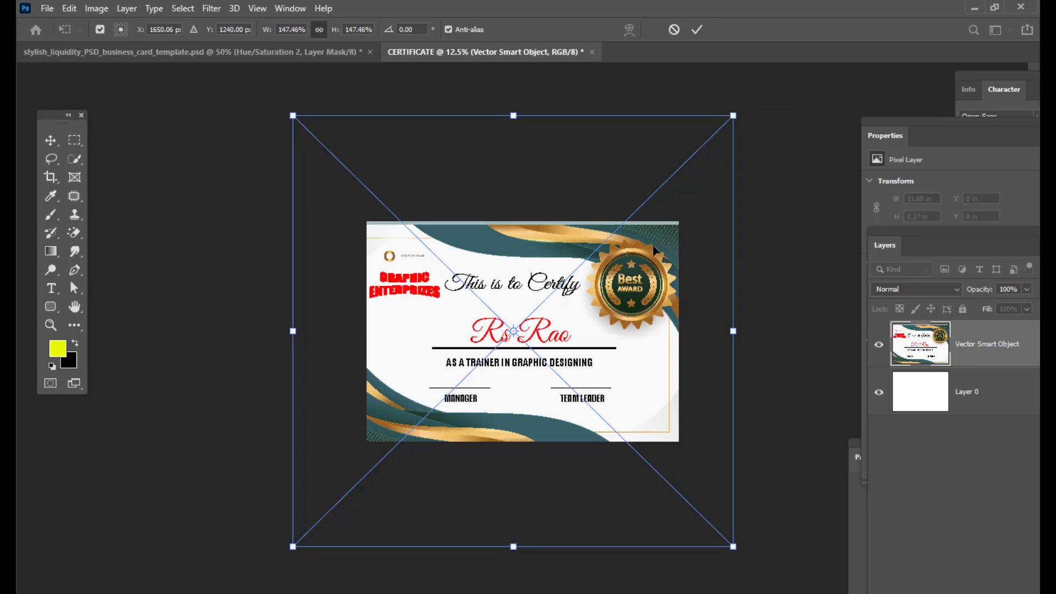
{"action": "key", "text": "Right"}
{"action": "key", "text": "Right"}
{"action": "key", "text": "Left"}
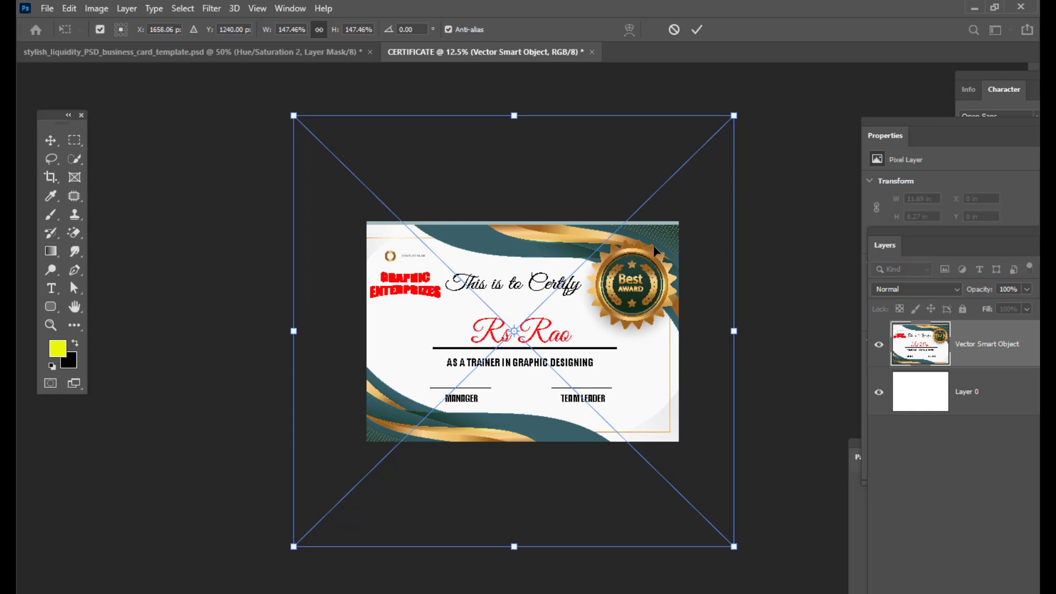
{"action": "key", "text": "Right"}
{"action": "key", "text": "Up"}
{"action": "key", "text": "Up"}
{"action": "key", "text": "Up"}
{"action": "key", "text": "Up"}
{"action": "key", "text": "Up"}
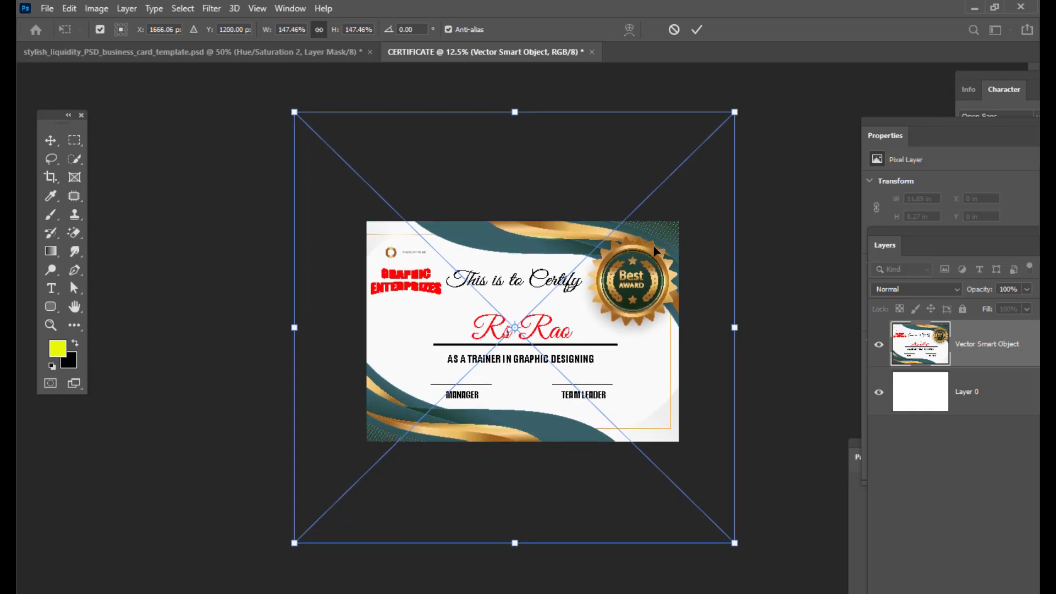
{"action": "key", "text": "Return"}
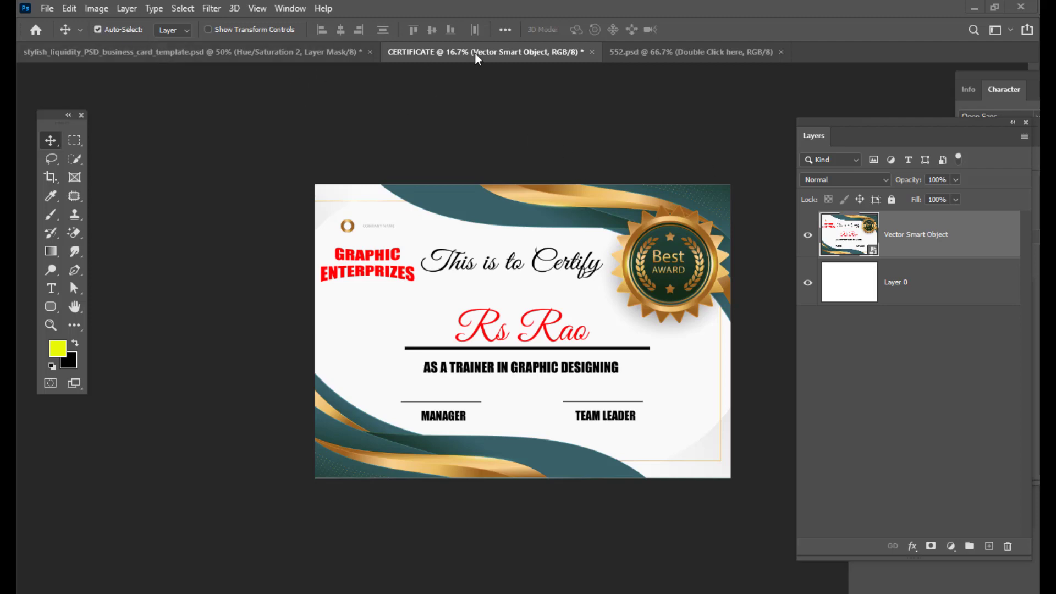
- Rasterize the certificate's smart object layer
{"action": "left_click_drag", "start_coordinate": [873, 119], "coordinate": [849, 120]}
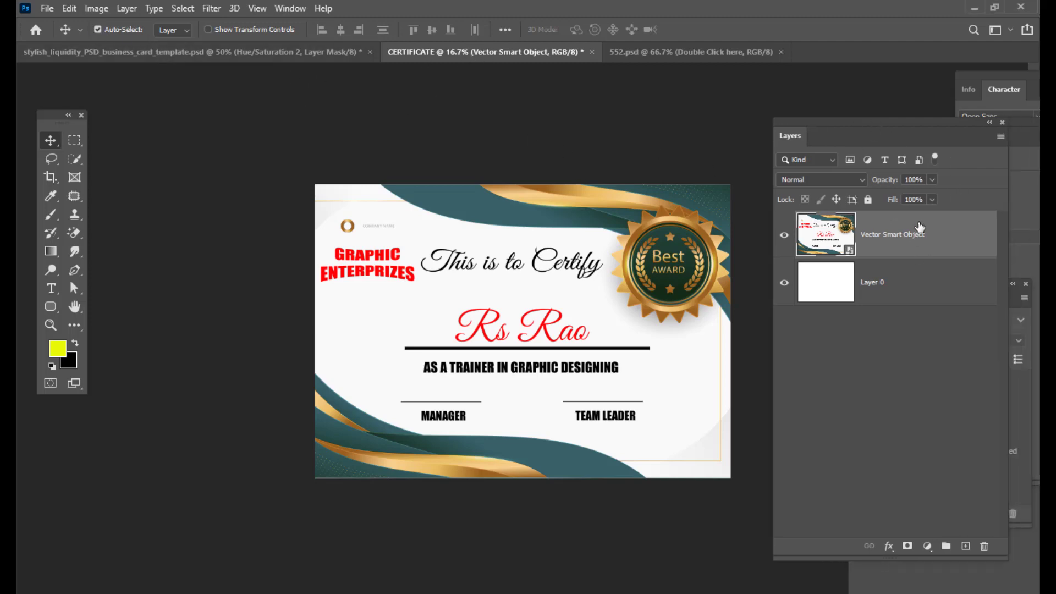
{"action": "right_click", "coordinate": [936, 227]}
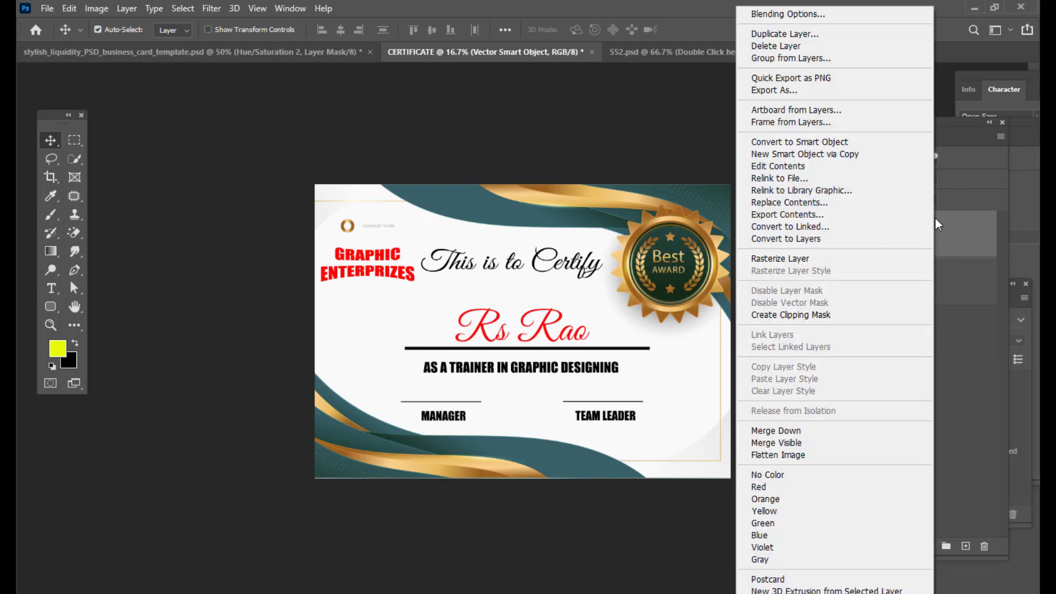
{"action": "left_click", "coordinate": [820, 259]}
{"action": "left_click_drag", "start_coordinate": [798, 126], "coordinate": [837, 126]}
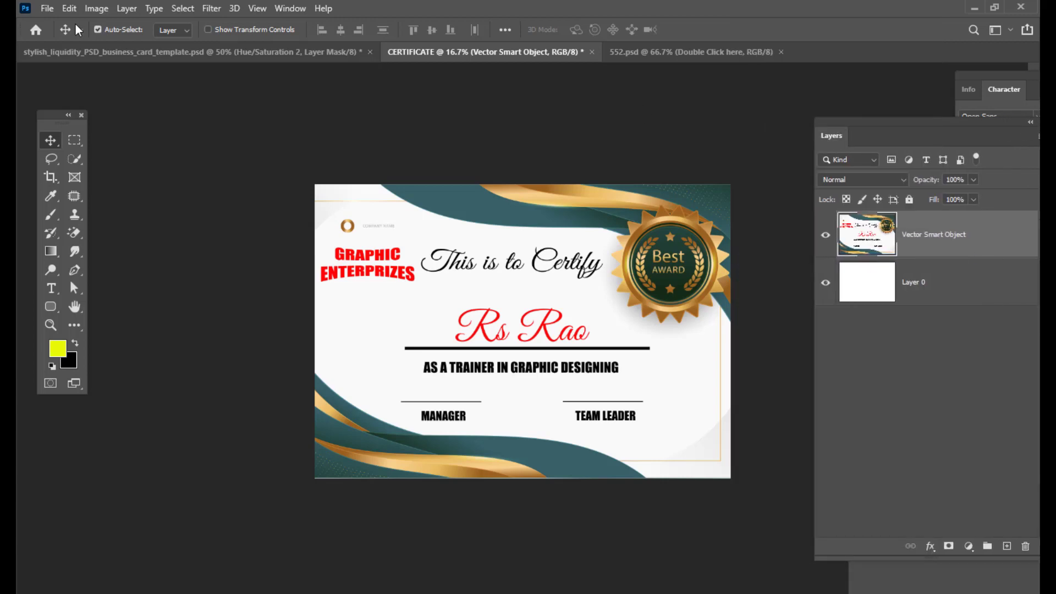
- Convert the document to CMYK Color mode without merging layers, accepting the default conversion profile
{"action": "left_click", "coordinate": [47, 8]}
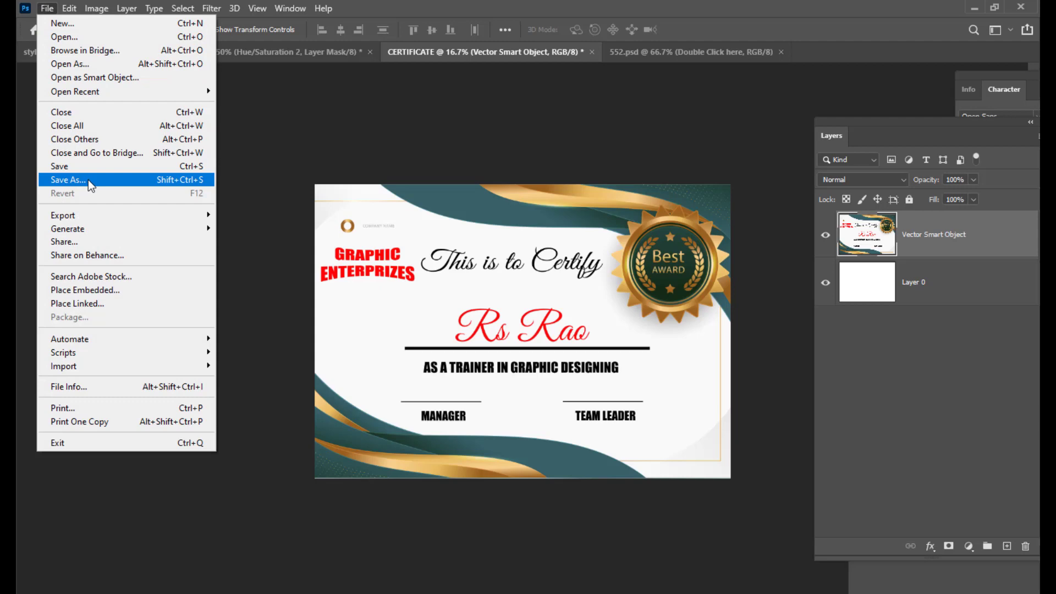
{"action": "left_click", "coordinate": [505, 17]}
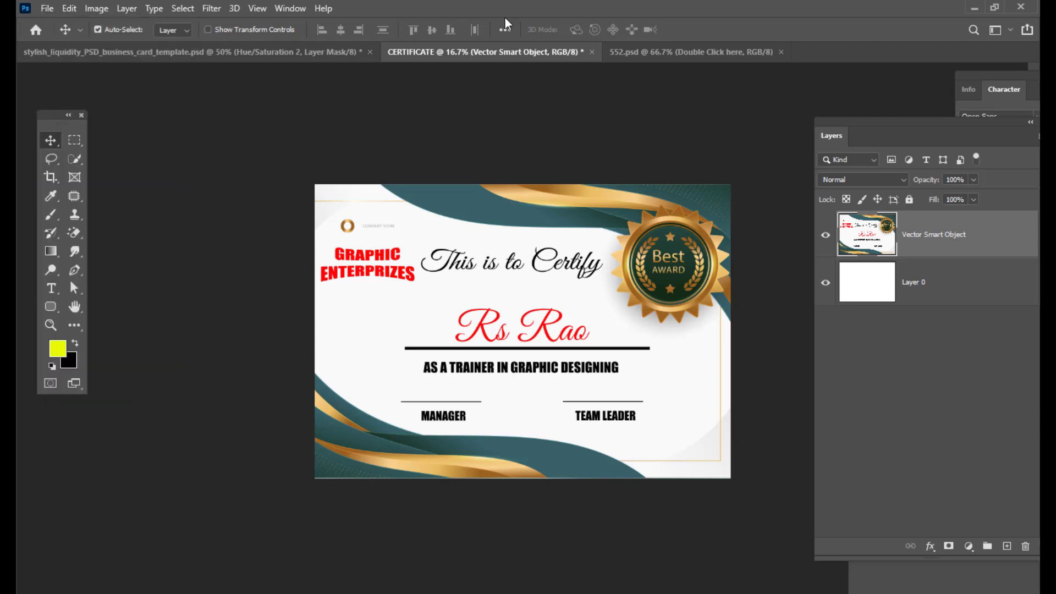
{"action": "left_click", "coordinate": [70, 8]}
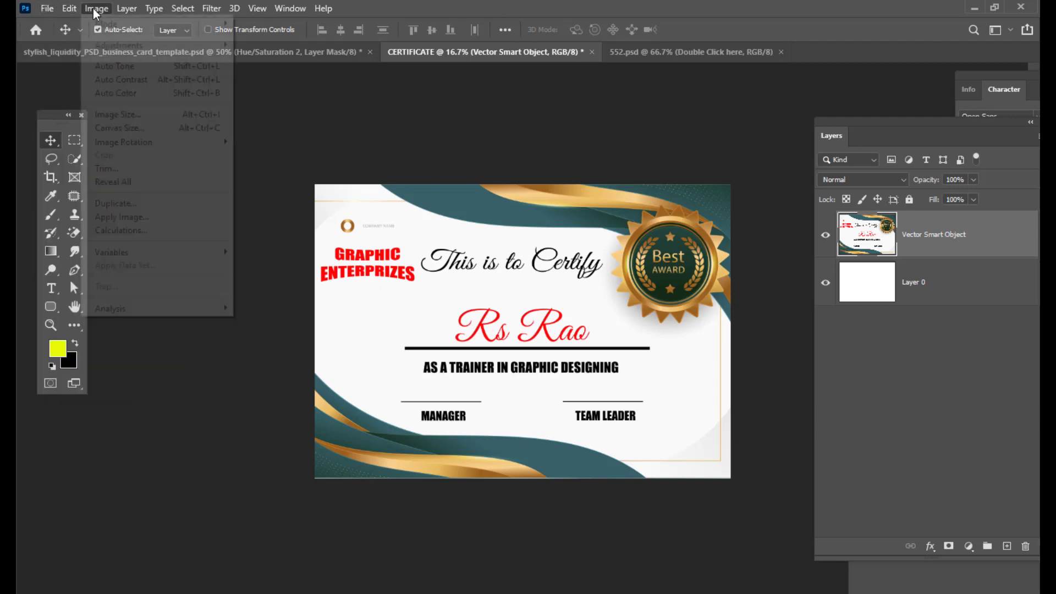
{"action": "mouse_move", "coordinate": [96, 8]}
{"action": "mouse_move", "coordinate": [180, 27]}
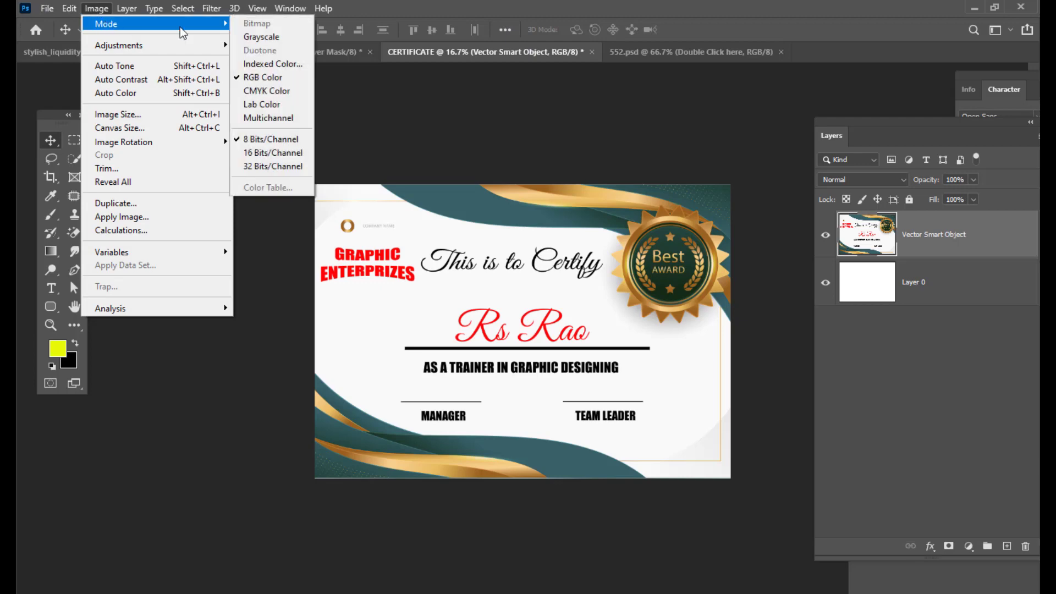
{"action": "left_click", "coordinate": [273, 91]}
{"action": "left_click_drag", "start_coordinate": [595, 183], "coordinate": [641, 138]}
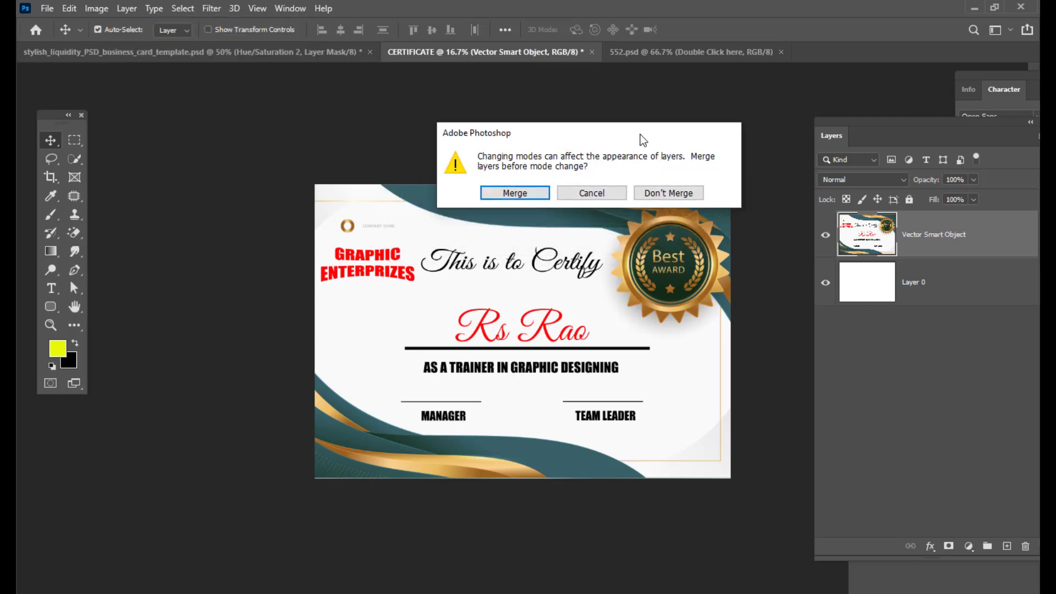
{"action": "left_click", "coordinate": [667, 193]}
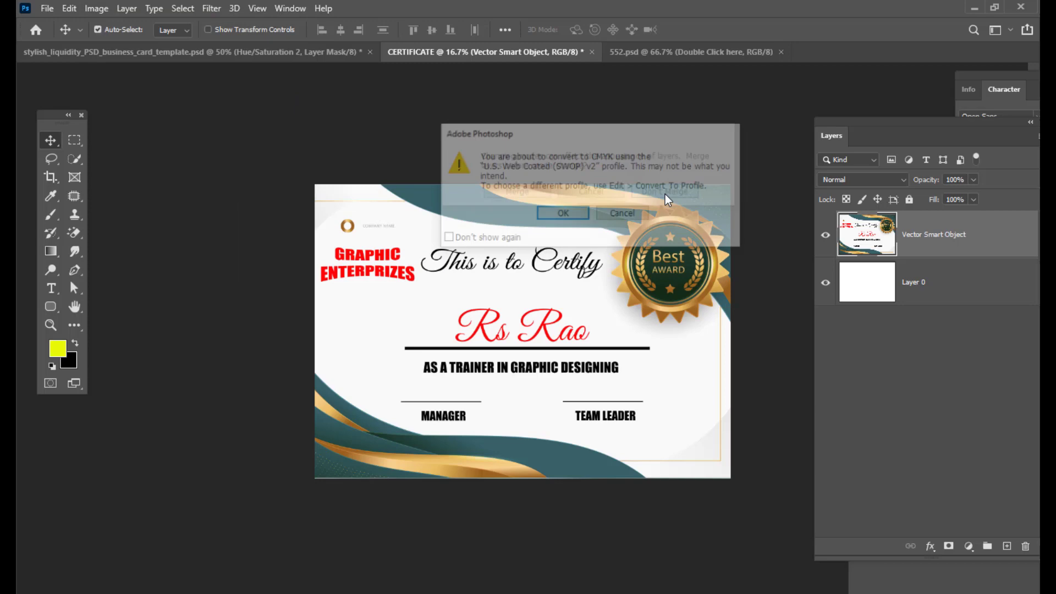
{"action": "left_click", "coordinate": [569, 213]}
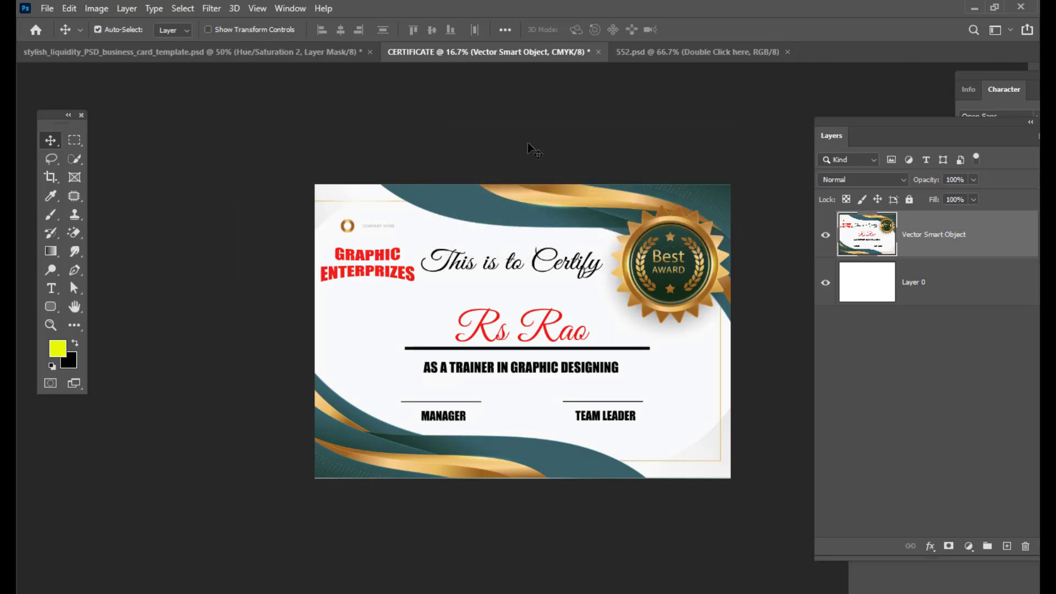
- Save a JPEG copy named CERTIFICATEFINAL in the mockups folder at quality 12
{"action": "left_click", "coordinate": [39, 11]}
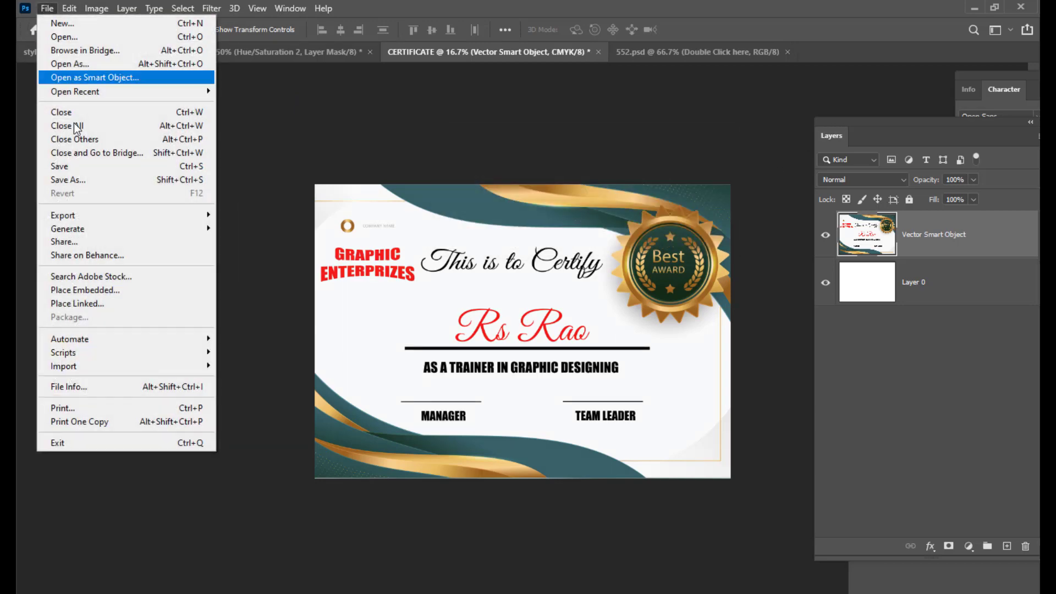
{"action": "left_click", "coordinate": [88, 176]}
{"action": "left_click", "coordinate": [722, 385]}
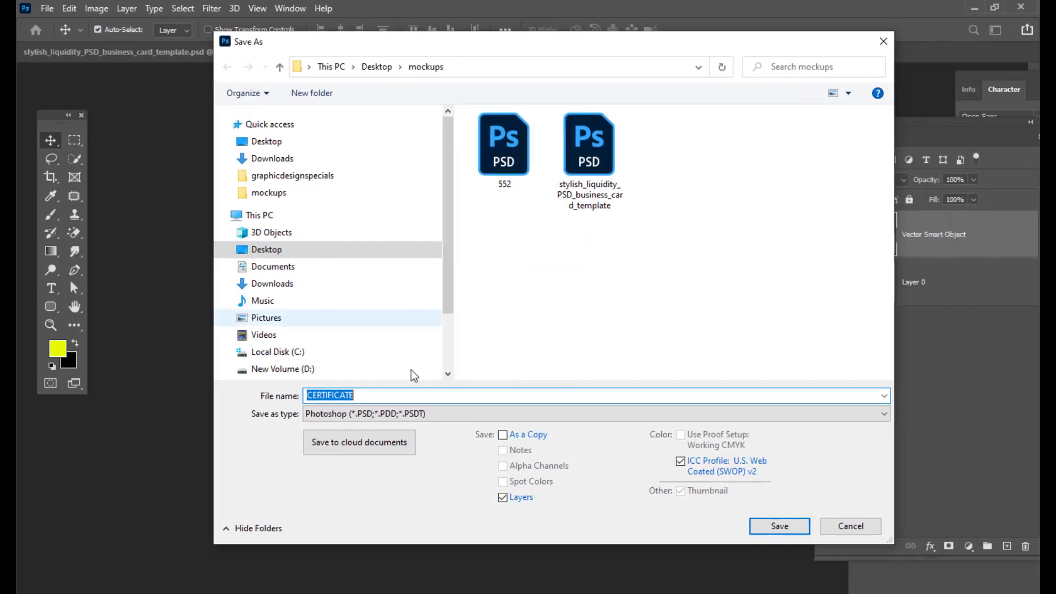
{"action": "left_click", "coordinate": [378, 417]}
{"action": "left_click", "coordinate": [352, 481]}
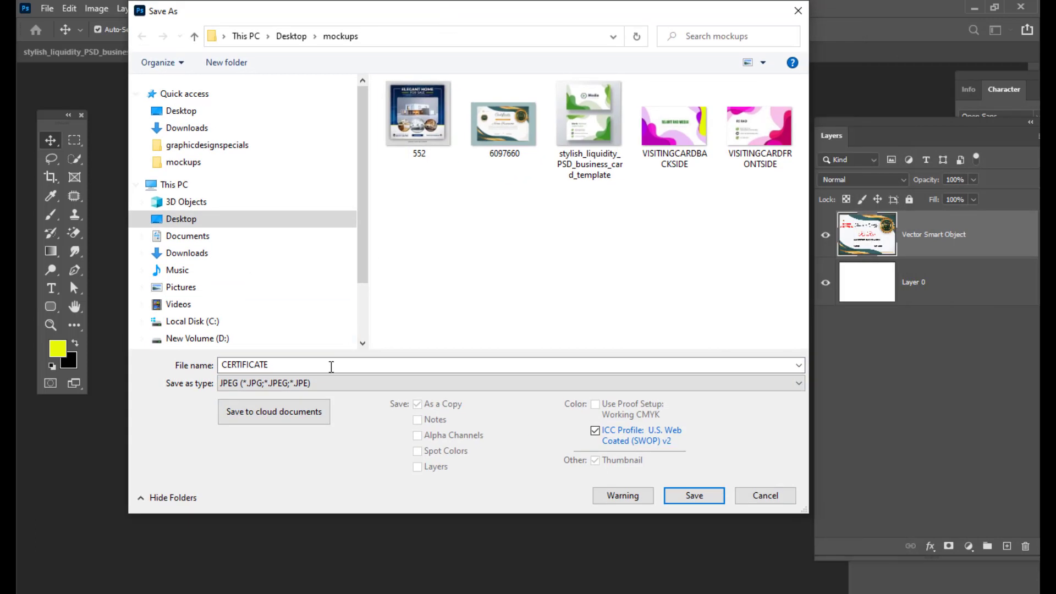
{"action": "double_click", "coordinate": [365, 365]}
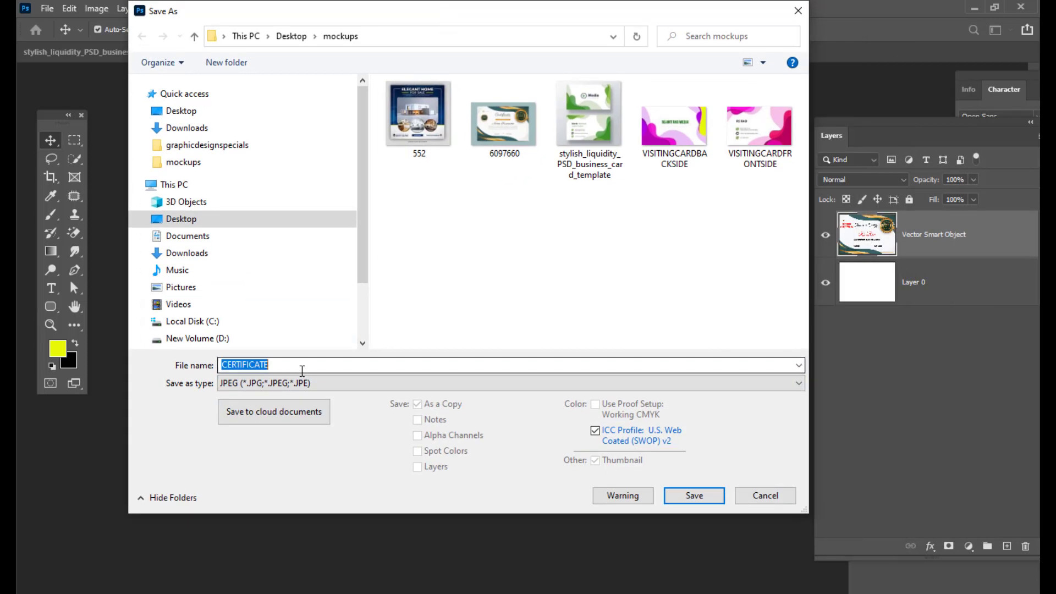
{"action": "left_click", "coordinate": [284, 362]}
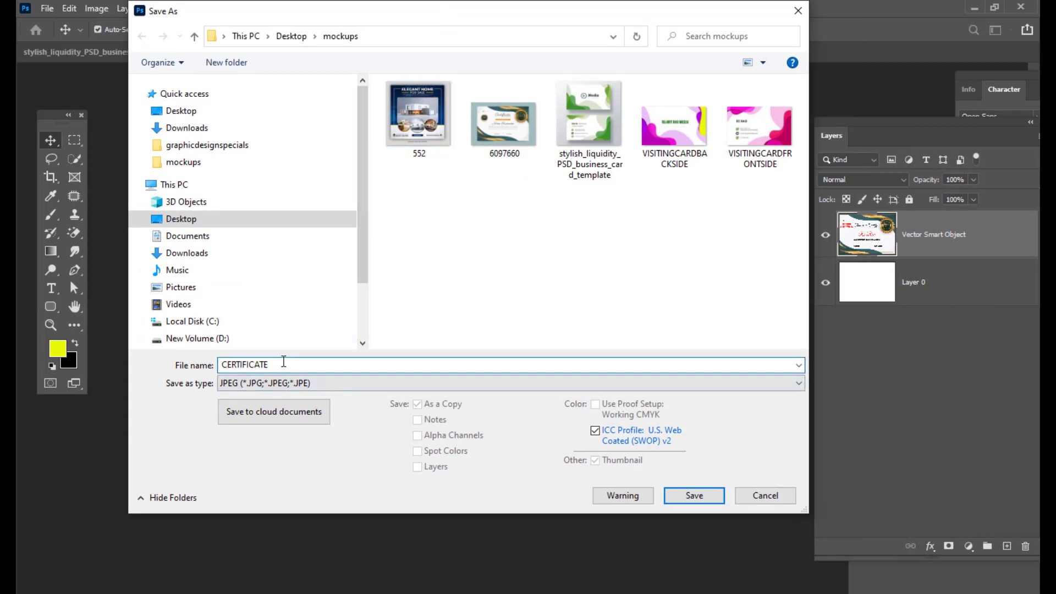
{"action": "type", "text": "FINAL"}
{"action": "left_click", "coordinate": [709, 495]}
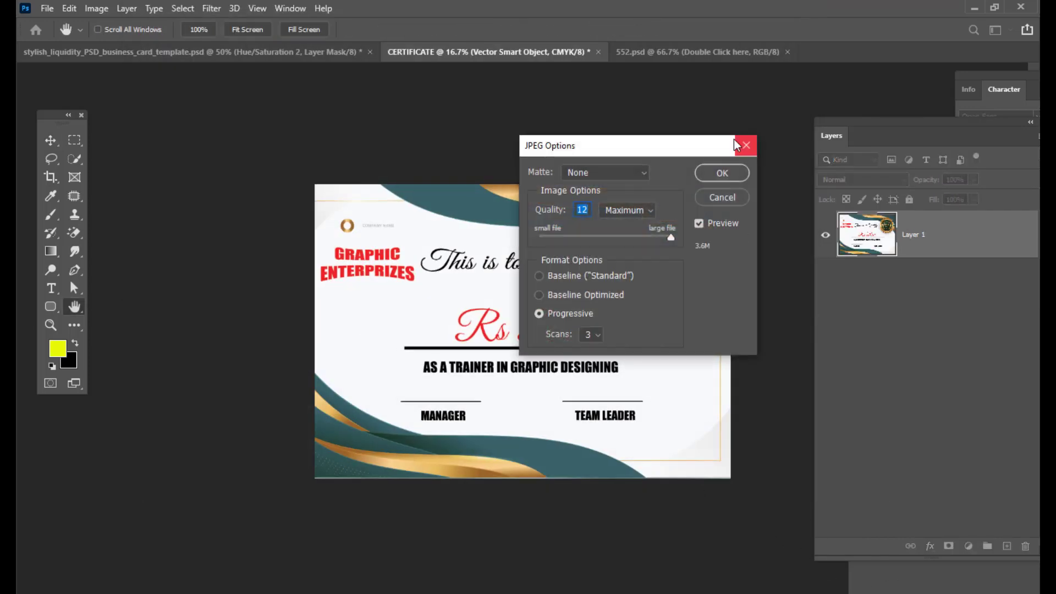
{"action": "left_click", "coordinate": [710, 177]}
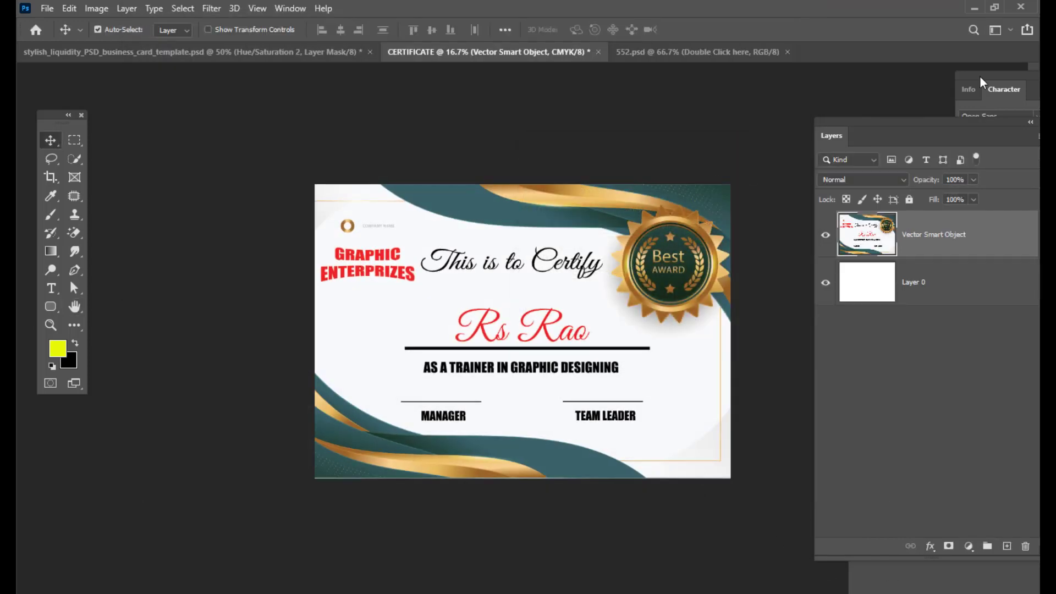
- Minimise Photoshop and open the saved CERTIFICATEFINAL JPEG from the mockups folder to check it
{"action": "left_click", "coordinate": [974, 7]}
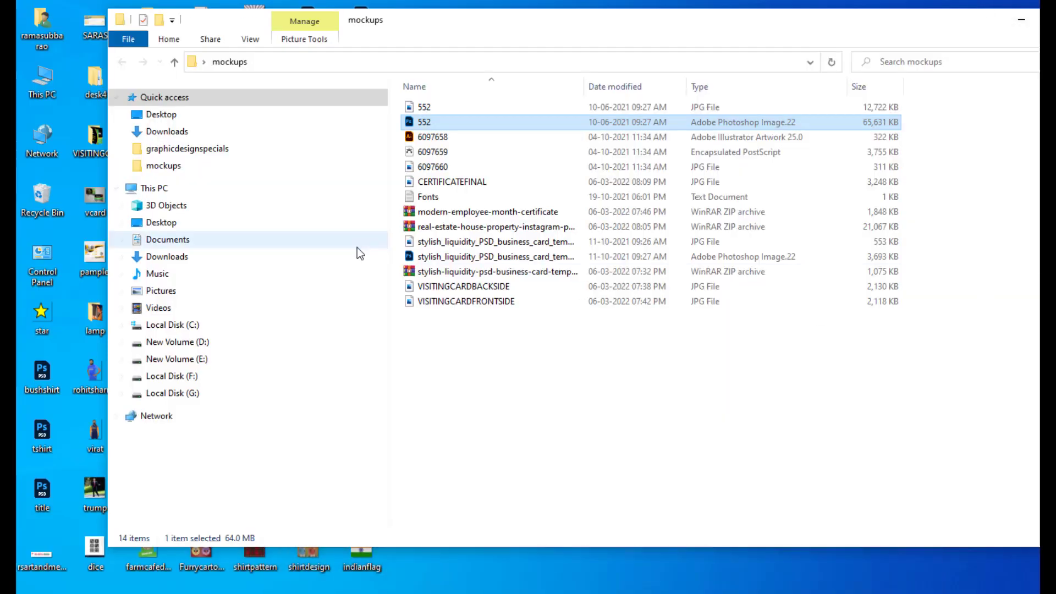
{"action": "left_click", "coordinate": [462, 187]}
{"action": "double_click", "coordinate": [461, 185]}
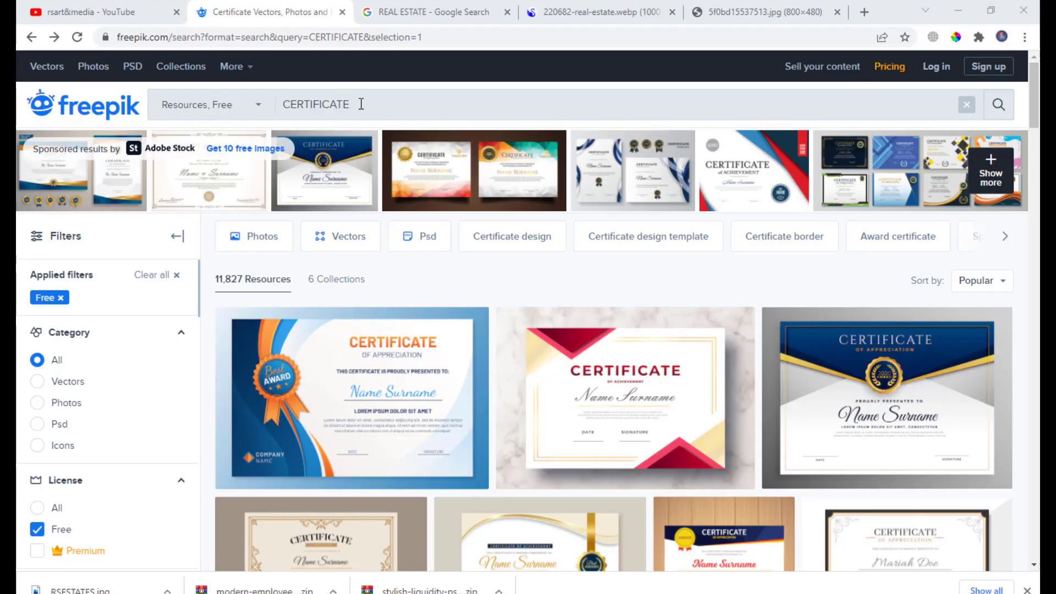
- Switch to the Freepik site in the browser and search for POSTER
{"action": "left_click_drag", "start_coordinate": [359, 105], "coordinate": [264, 113]}
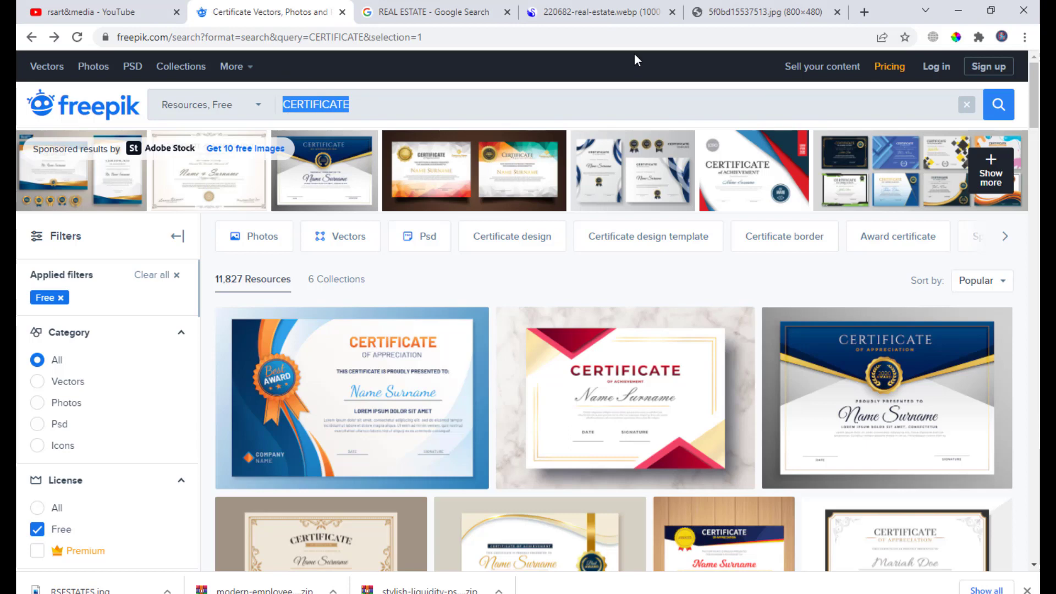
{"action": "type", "text": "POSTER"}
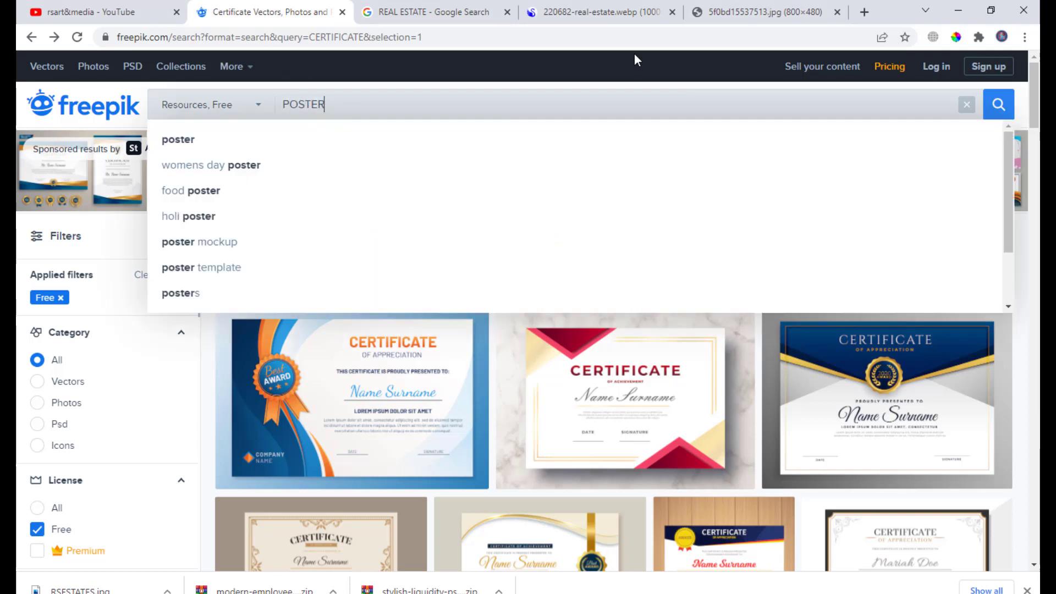
{"action": "left_click", "coordinate": [998, 105]}
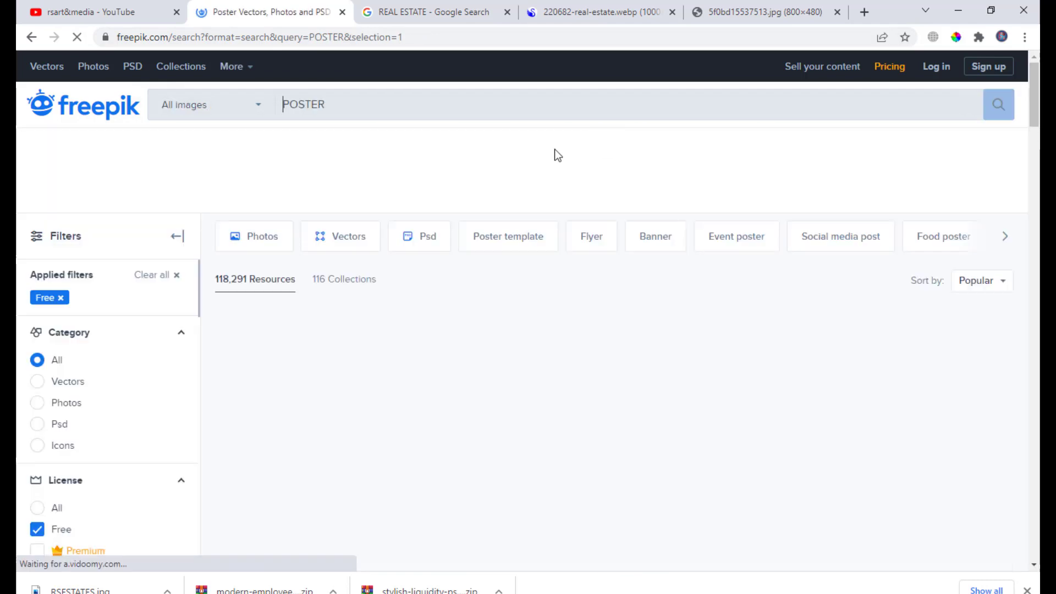
- Browse the free POSTER search results for a suitable template
{"action": "scroll", "coordinate": [454, 226], "scroll_direction": "down", "scroll_amount": 5}
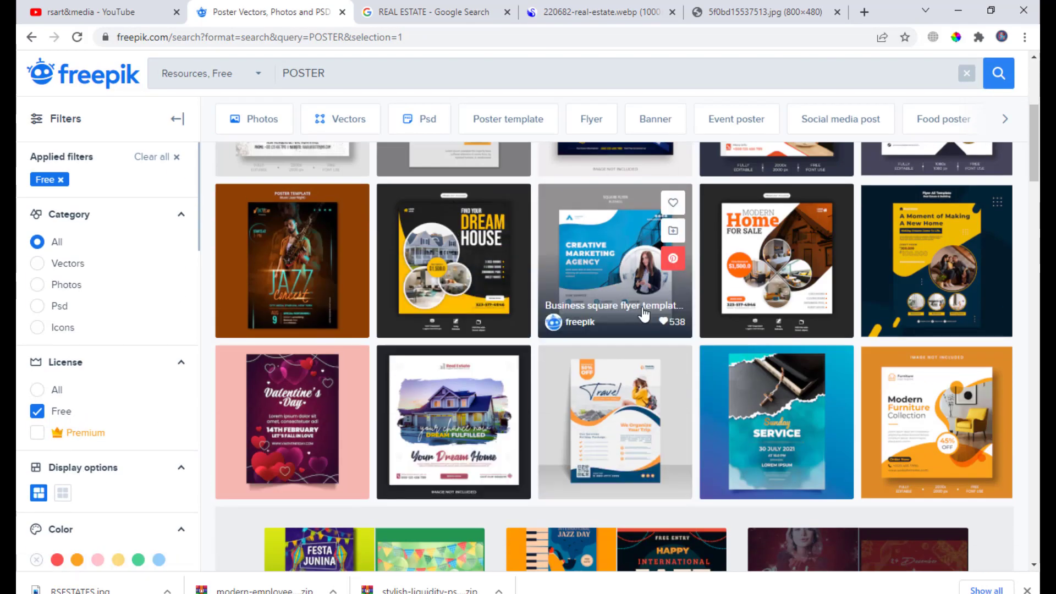
{"action": "scroll", "coordinate": [643, 300], "scroll_direction": "down", "scroll_amount": 2}
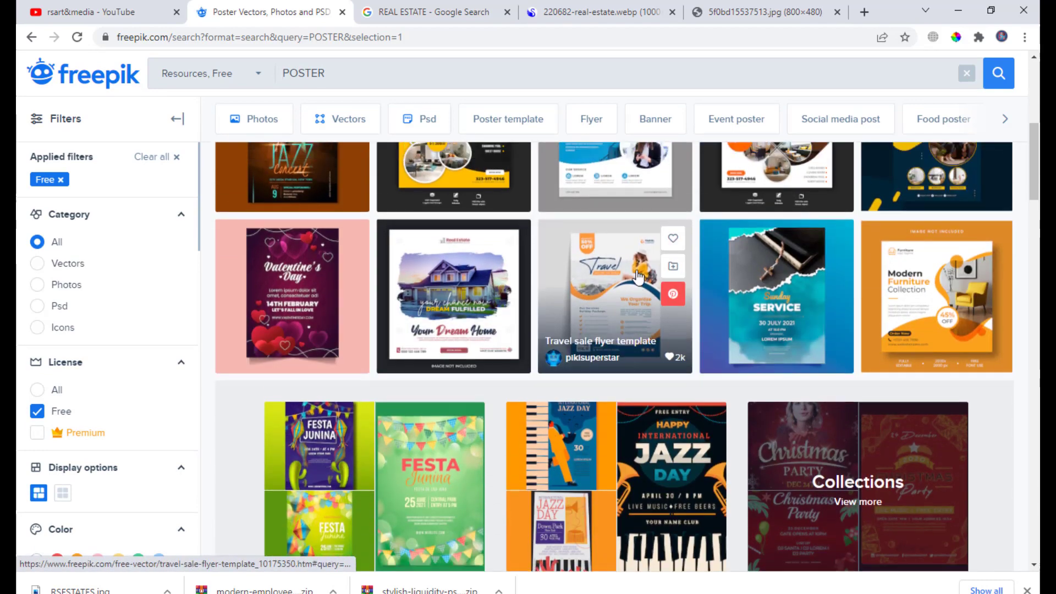
{"action": "scroll", "coordinate": [638, 277], "scroll_direction": "up", "scroll_amount": 5}
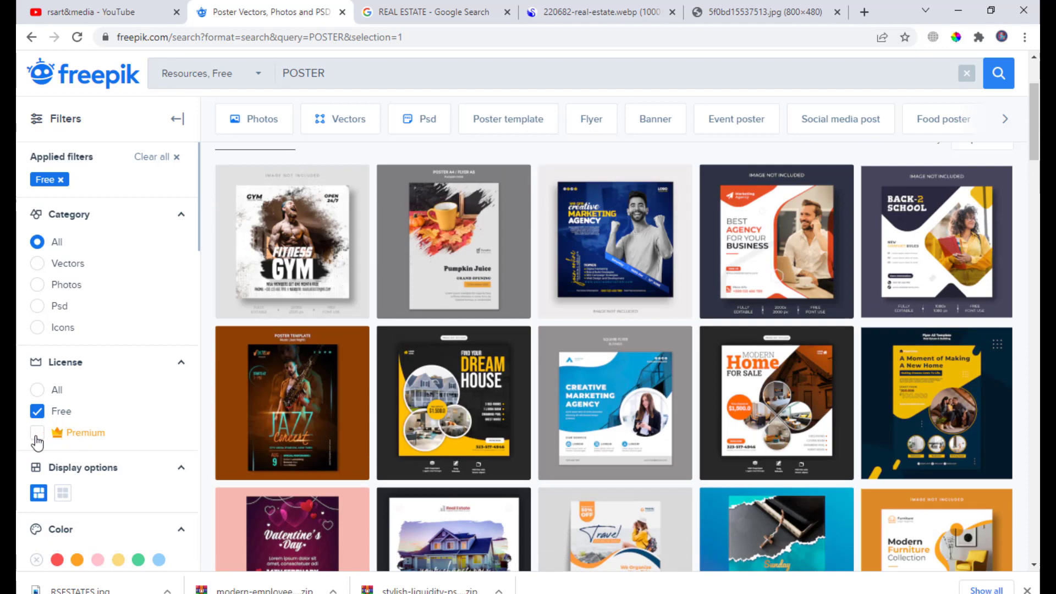
{"action": "scroll", "coordinate": [777, 297], "scroll_direction": "up", "scroll_amount": 1}
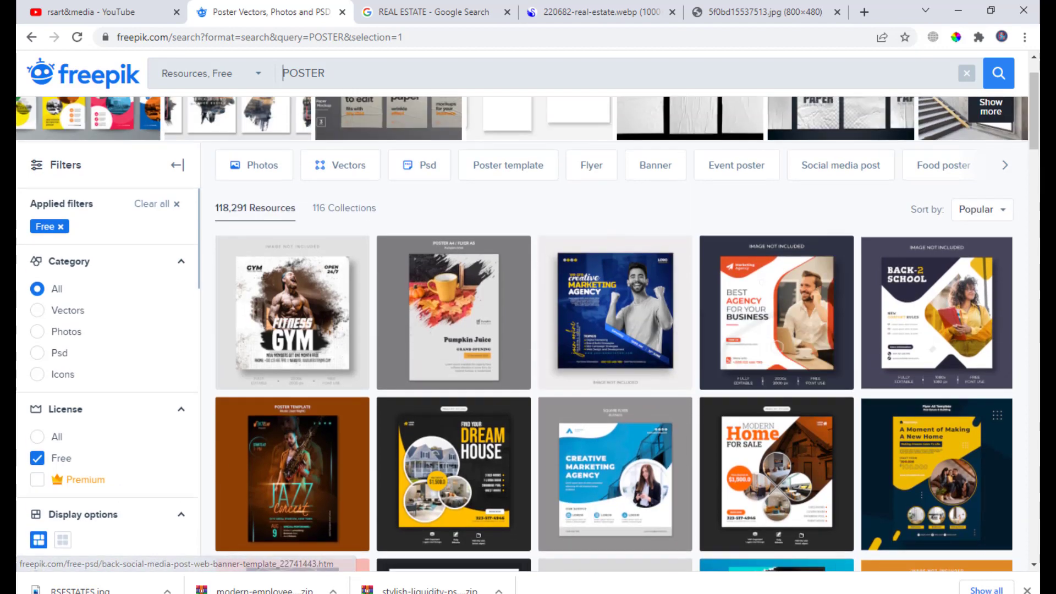
{"action": "scroll", "coordinate": [719, 227], "scroll_direction": "down", "scroll_amount": 3}
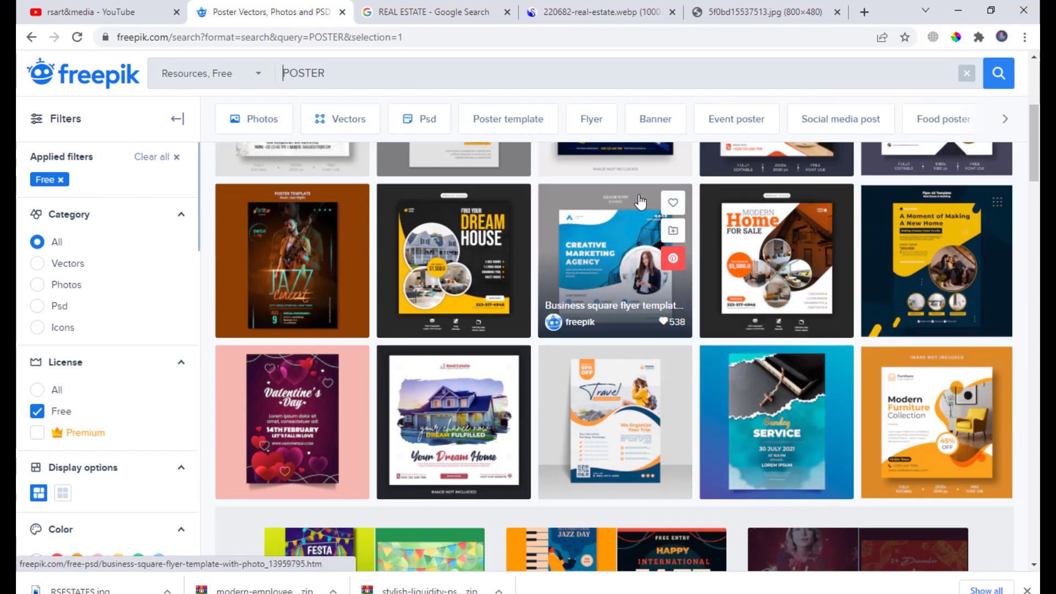
{"action": "scroll", "coordinate": [531, 216], "scroll_direction": "down", "scroll_amount": 1}
{"action": "scroll", "coordinate": [531, 215], "scroll_direction": "down", "scroll_amount": 4}
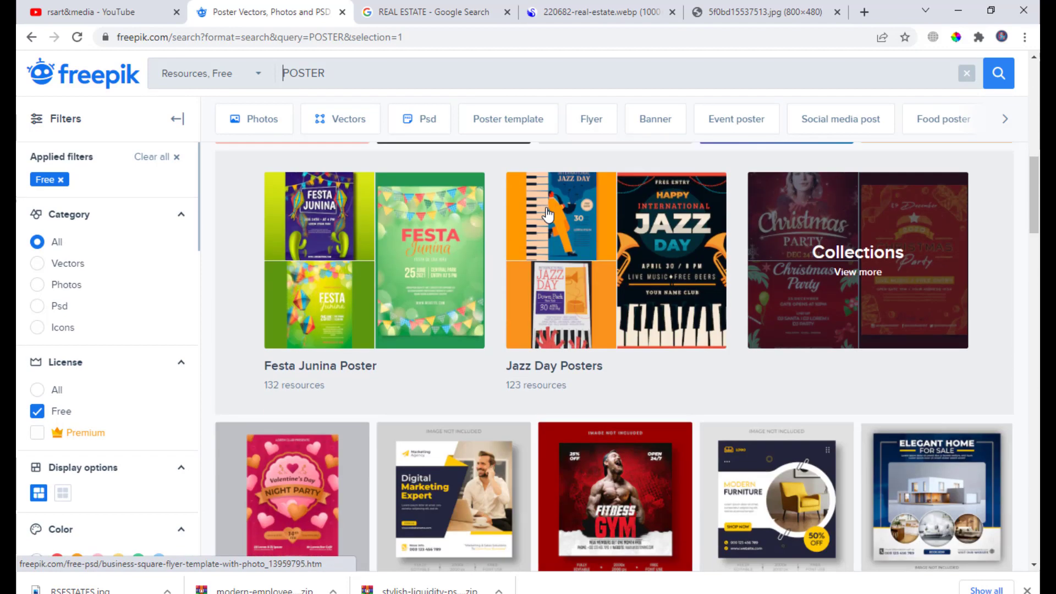
{"action": "scroll", "coordinate": [545, 215], "scroll_direction": "down", "scroll_amount": 4}
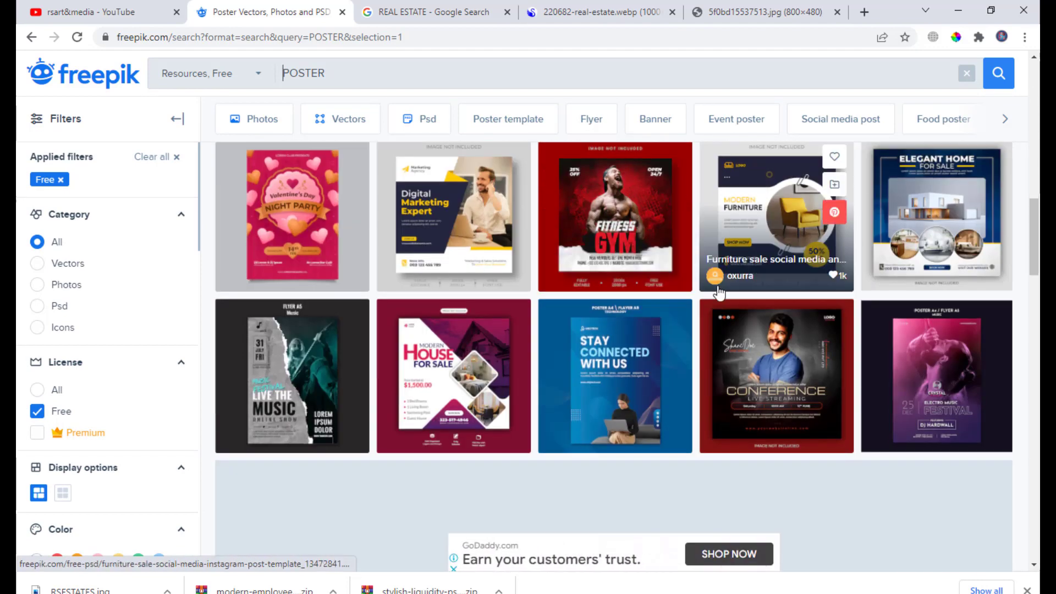
{"action": "scroll", "coordinate": [542, 311], "scroll_direction": "up", "scroll_amount": 4}
{"action": "scroll", "coordinate": [538, 312], "scroll_direction": "down", "scroll_amount": 5}
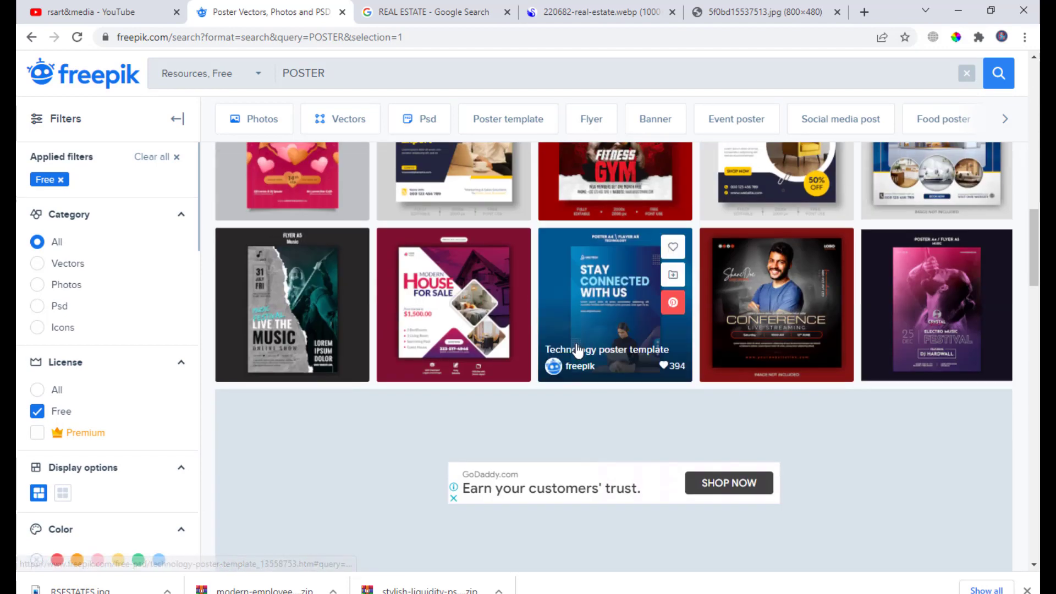
{"action": "scroll", "coordinate": [686, 345], "scroll_direction": "up", "scroll_amount": 7}
{"action": "scroll", "coordinate": [691, 343], "scroll_direction": "up", "scroll_amount": 5}
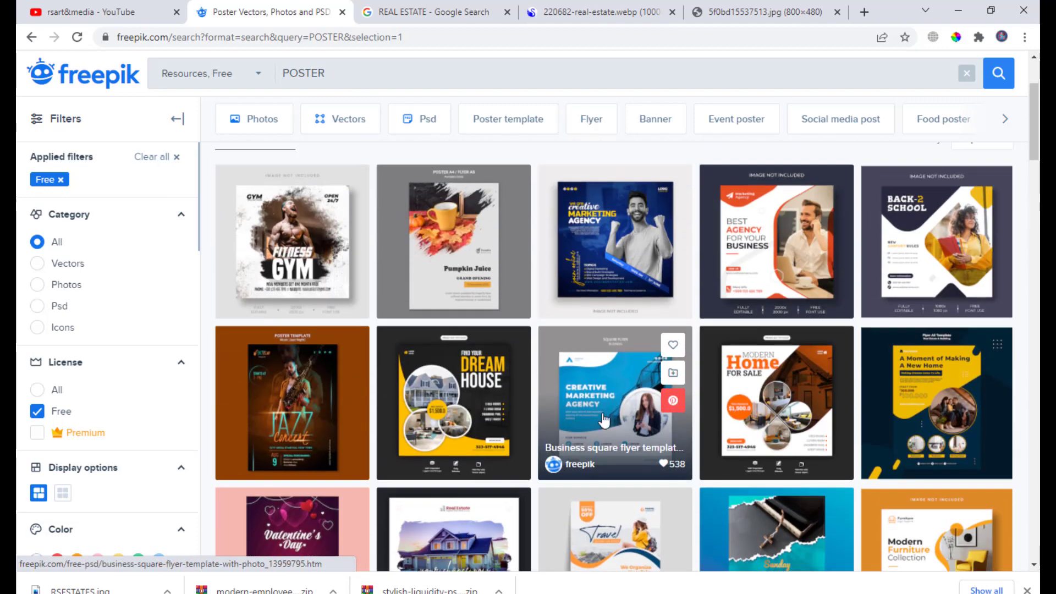
{"action": "scroll", "coordinate": [694, 358], "scroll_direction": "down", "scroll_amount": 2}
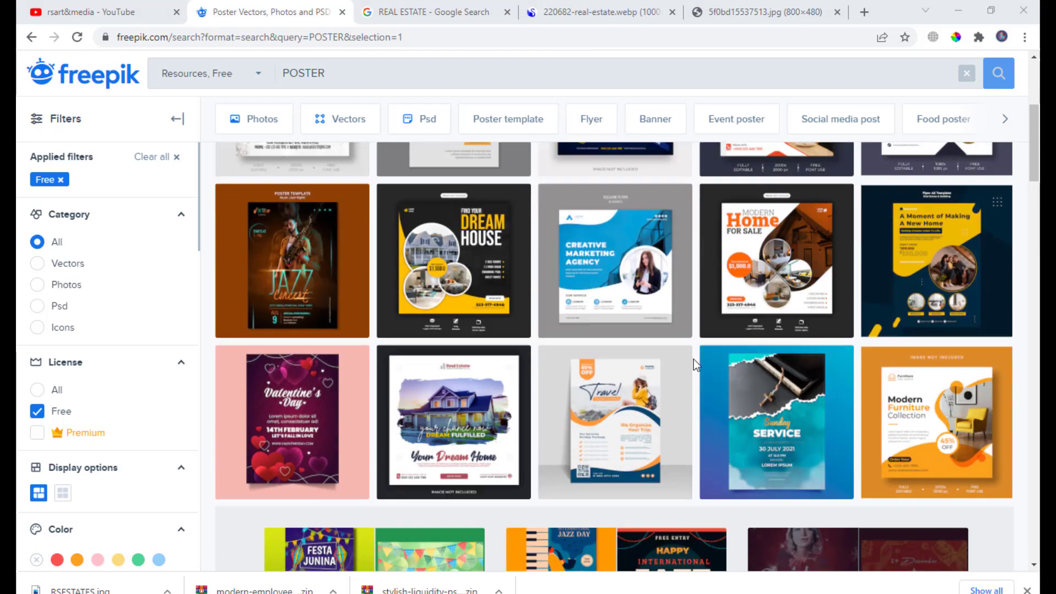
{"action": "scroll", "coordinate": [622, 281], "scroll_direction": "down", "scroll_amount": 3}
{"action": "scroll", "coordinate": [622, 280], "scroll_direction": "down", "scroll_amount": 4}
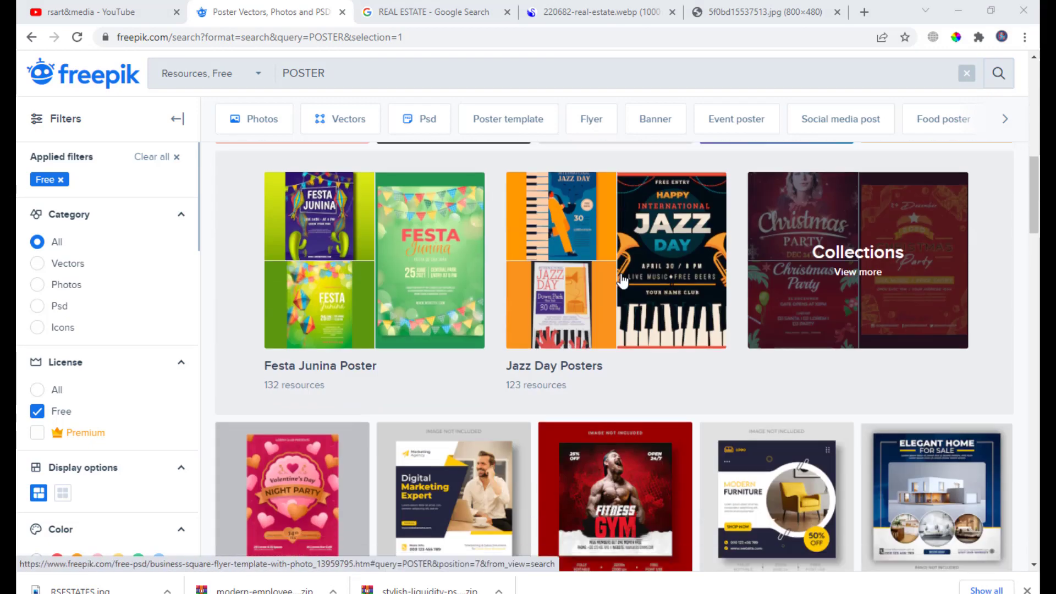
{"action": "scroll", "coordinate": [642, 223], "scroll_direction": "down", "scroll_amount": 4}
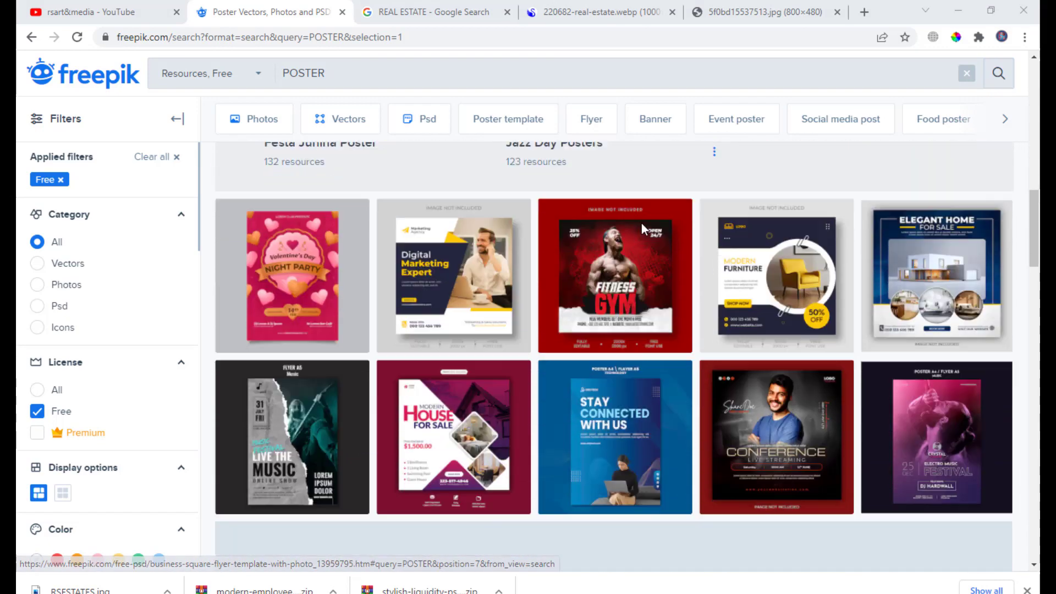
{"action": "scroll", "coordinate": [702, 218], "scroll_direction": "down", "scroll_amount": 6}
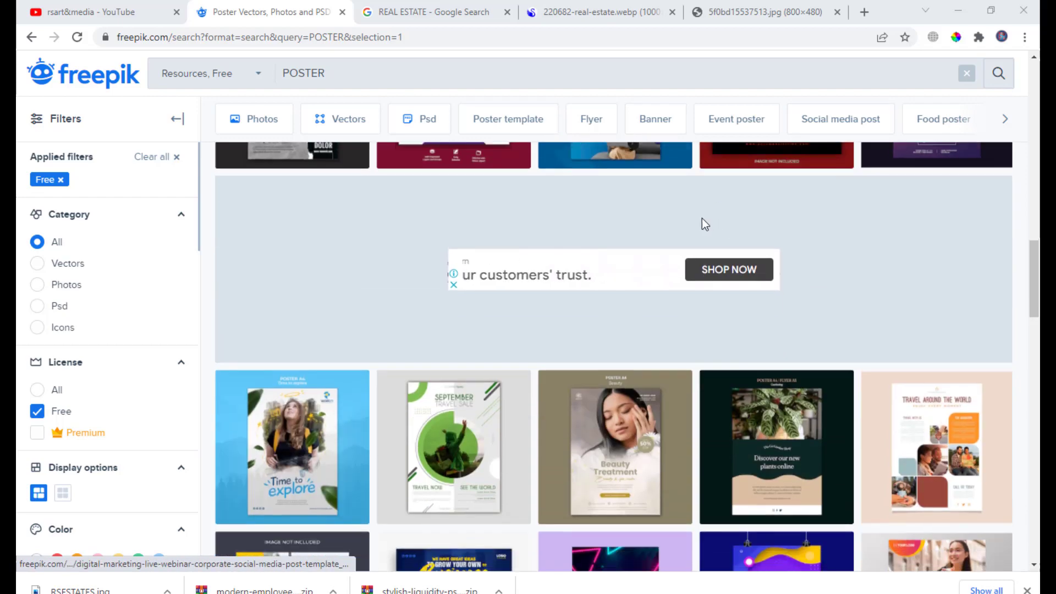
{"action": "scroll", "coordinate": [701, 216], "scroll_direction": "down", "scroll_amount": 6}
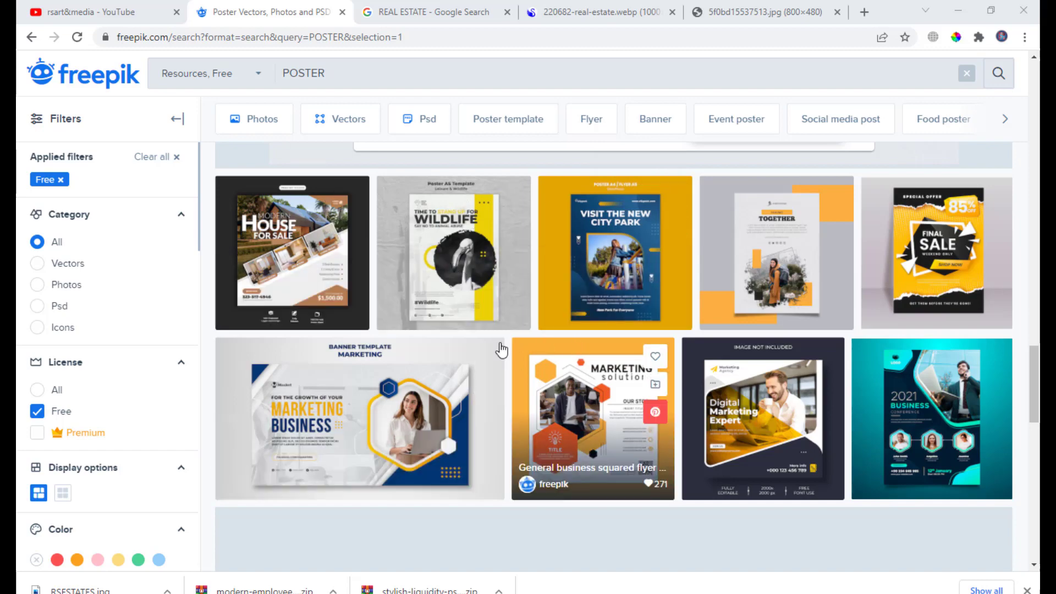
{"action": "scroll", "coordinate": [688, 295], "scroll_direction": "down", "scroll_amount": 2}
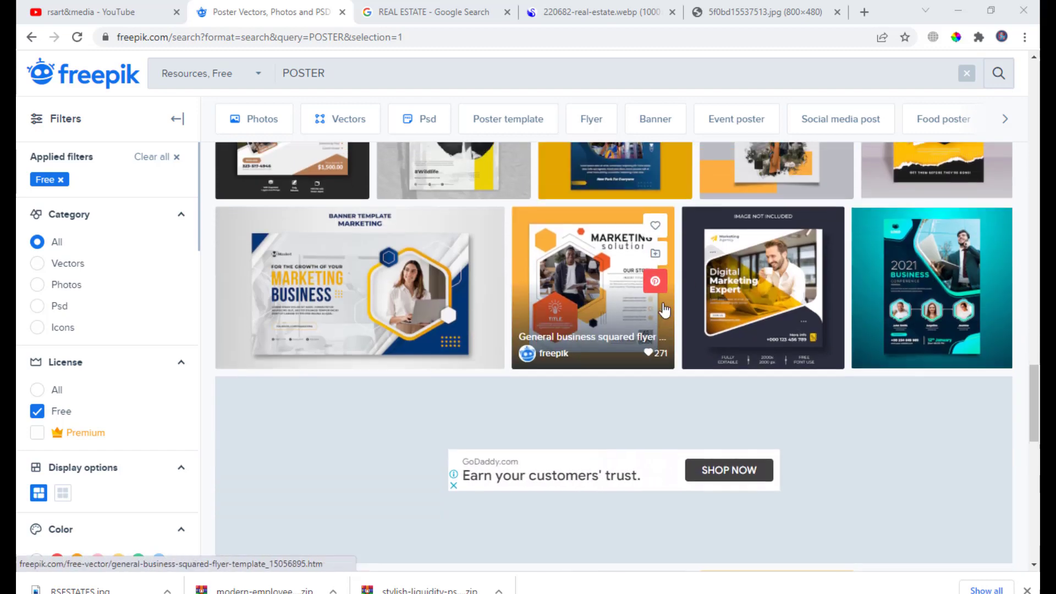
{"action": "scroll", "coordinate": [498, 264], "scroll_direction": "up", "scroll_amount": 2}
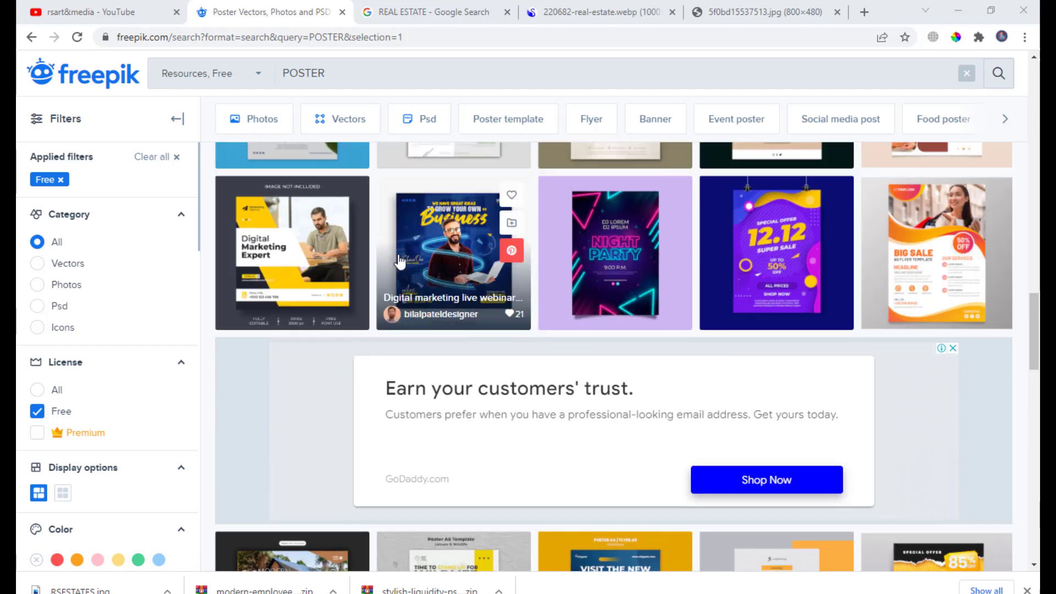
{"action": "scroll", "coordinate": [498, 264], "scroll_direction": "up", "scroll_amount": 2}
{"action": "scroll", "coordinate": [497, 264], "scroll_direction": "up", "scroll_amount": 1}
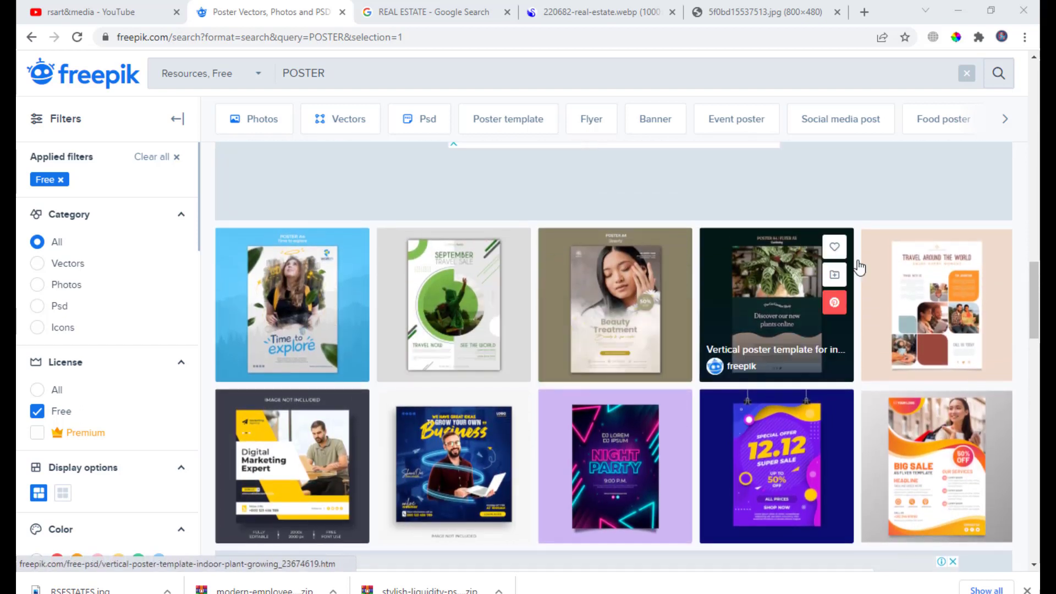
{"action": "scroll", "coordinate": [540, 207], "scroll_direction": "up", "scroll_amount": 1}
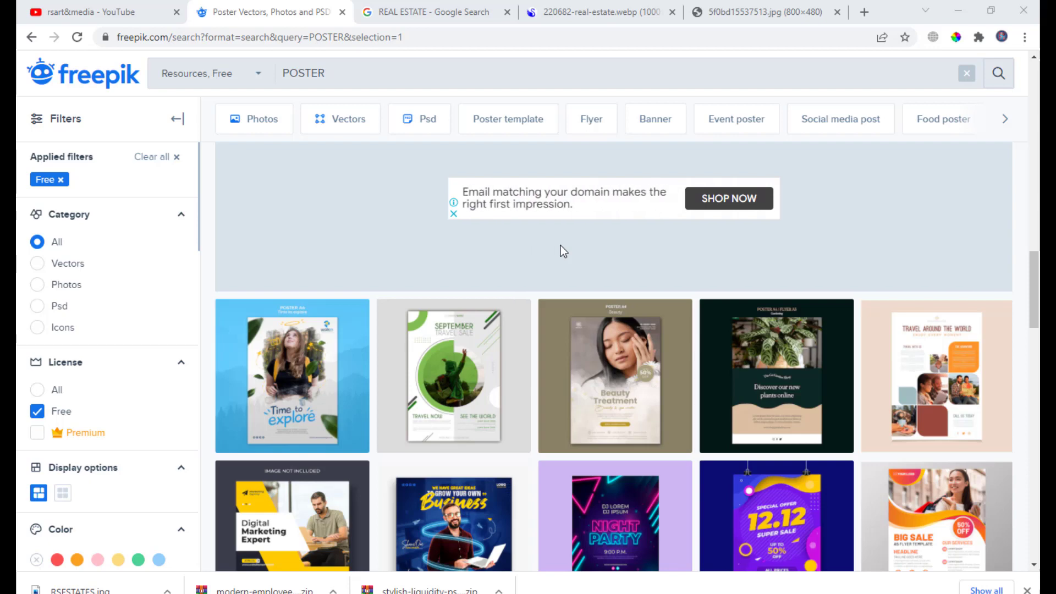
{"action": "scroll", "coordinate": [576, 276], "scroll_direction": "up", "scroll_amount": 5}
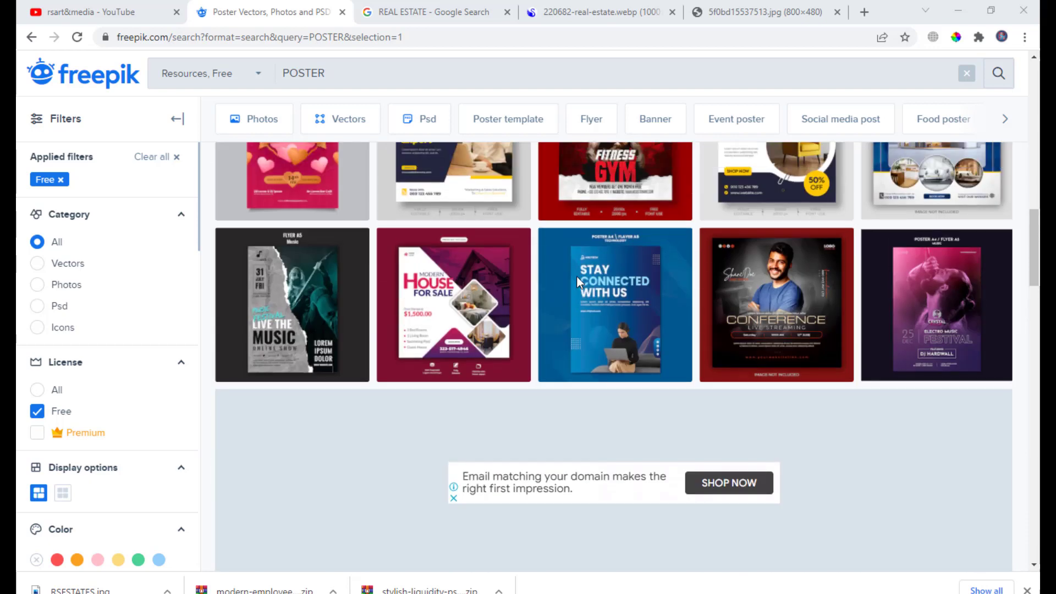
- Open the Elegant Home For Sale real estate post template and download it
{"action": "scroll", "coordinate": [311, 425], "scroll_direction": "up", "scroll_amount": 1}
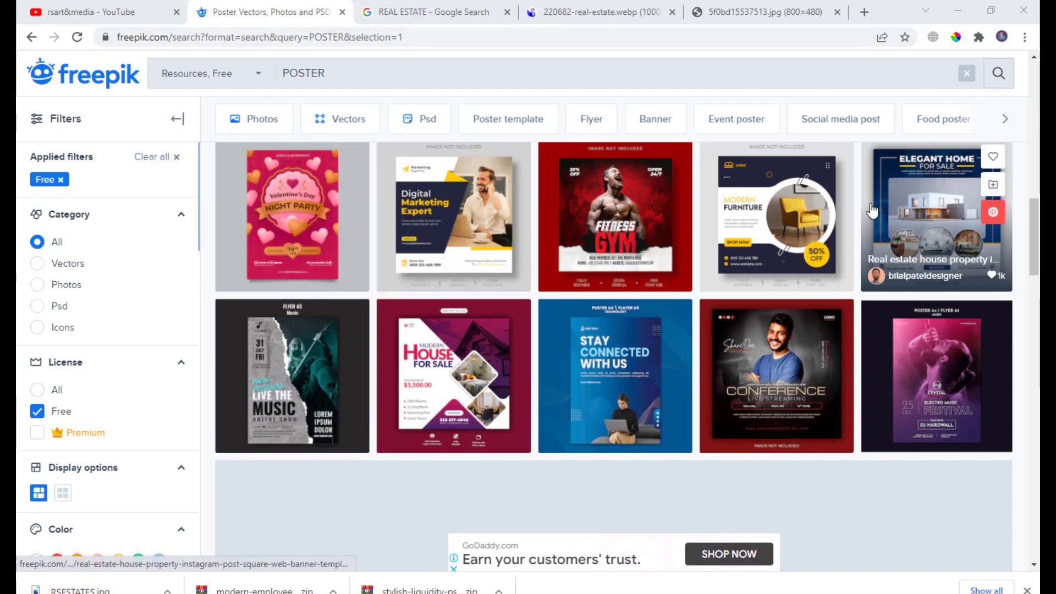
{"action": "left_click", "coordinate": [917, 187]}
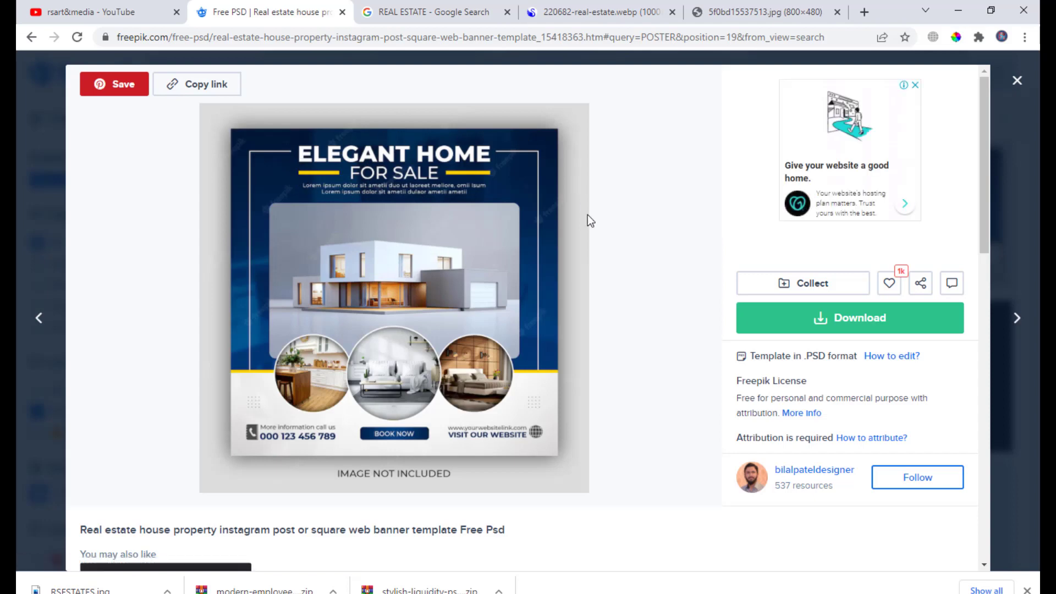
{"action": "left_click", "coordinate": [834, 323]}
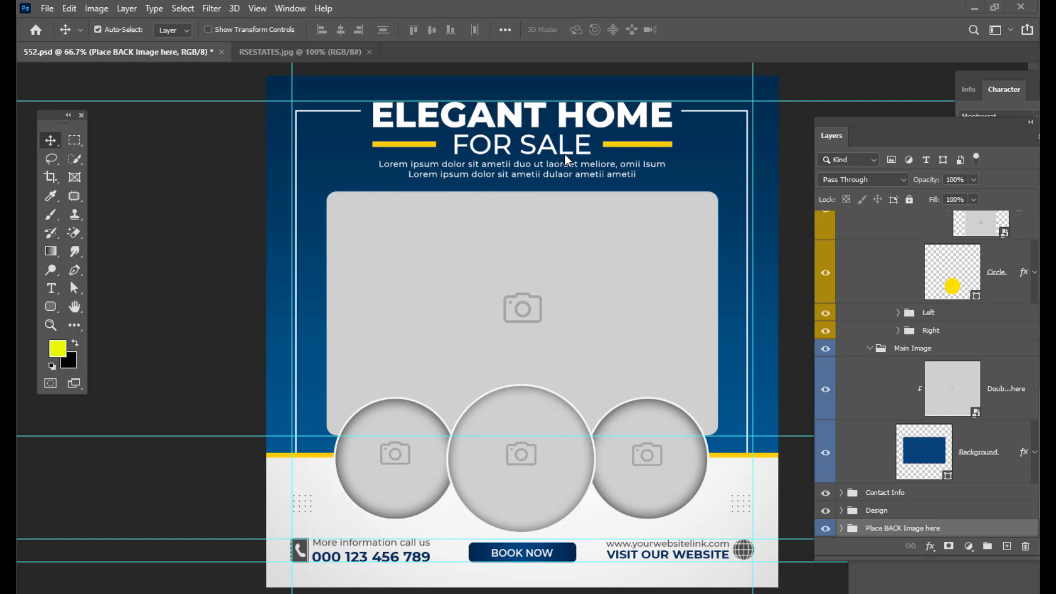
- Drag the RSESTATES building photo into the 552.psd template document
{"action": "left_click", "coordinate": [299, 51]}
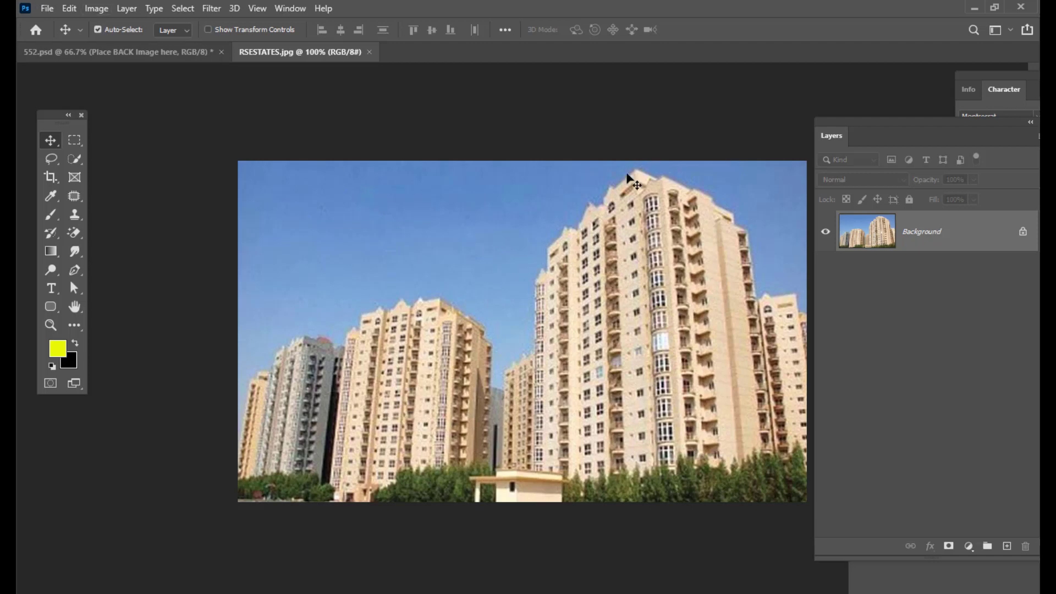
{"action": "left_click_drag", "start_coordinate": [669, 296], "coordinate": [165, 55]}
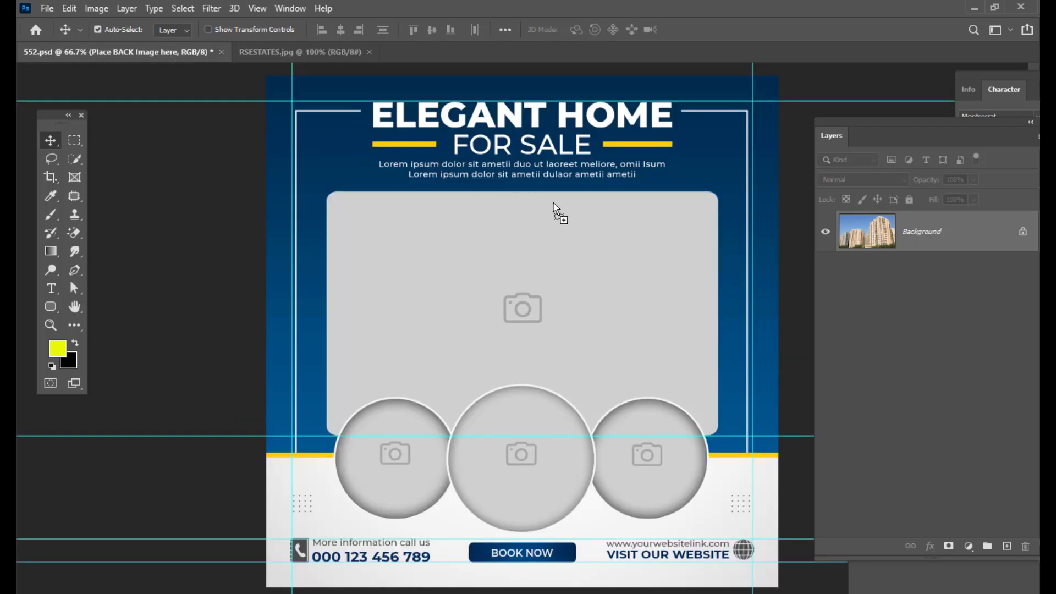
{"action": "left_click_drag", "start_coordinate": [552, 205], "coordinate": [627, 330]}
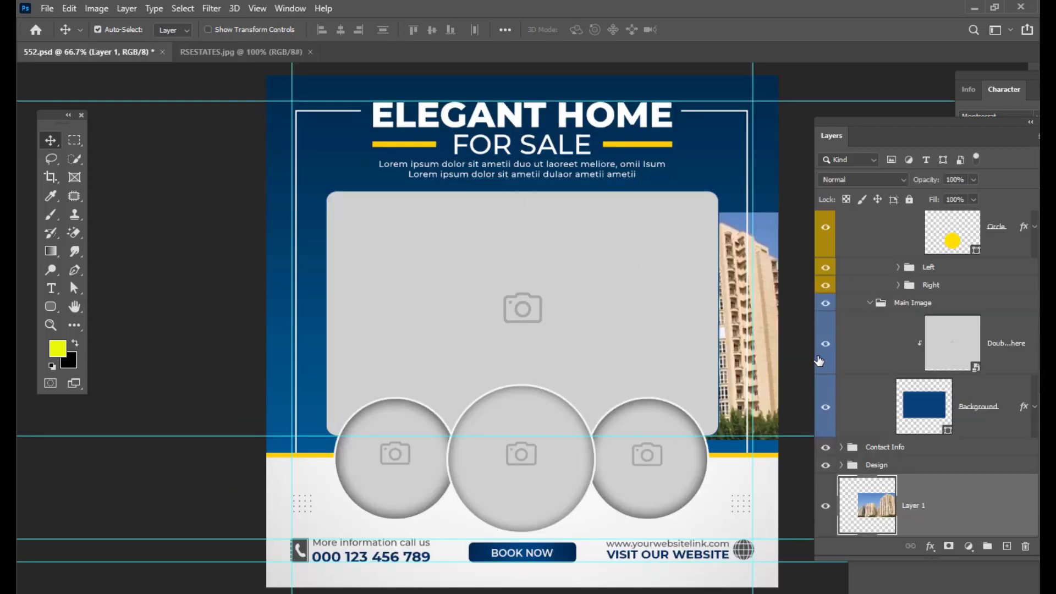
- Move the building photo layer into the Main Image group above the placeholder layer and position it over the main frame
{"action": "scroll", "coordinate": [1004, 350], "scroll_direction": "down", "scroll_amount": 1}
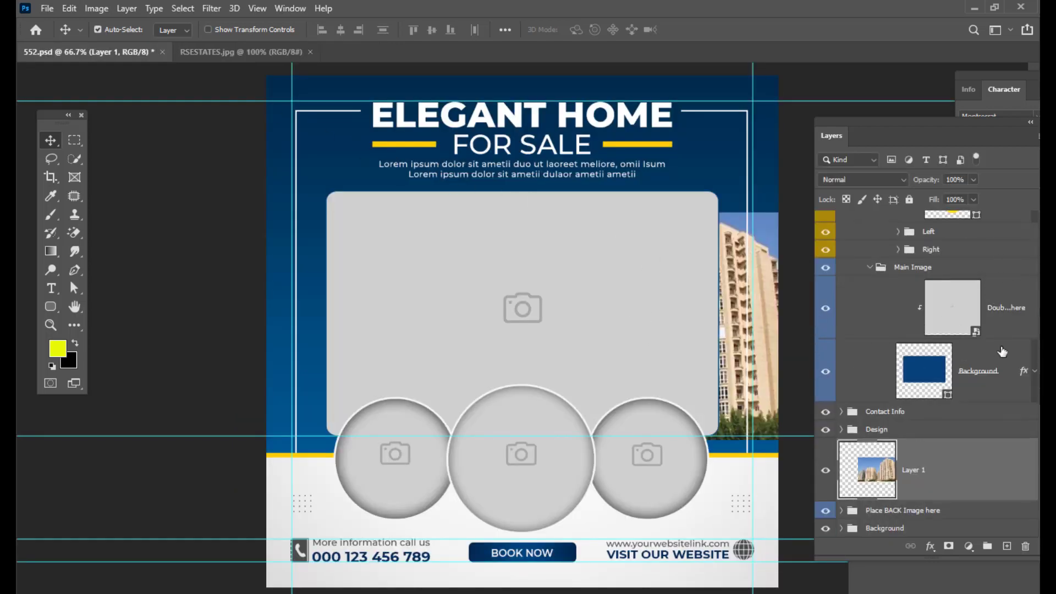
{"action": "left_click_drag", "start_coordinate": [971, 475], "coordinate": [975, 303]}
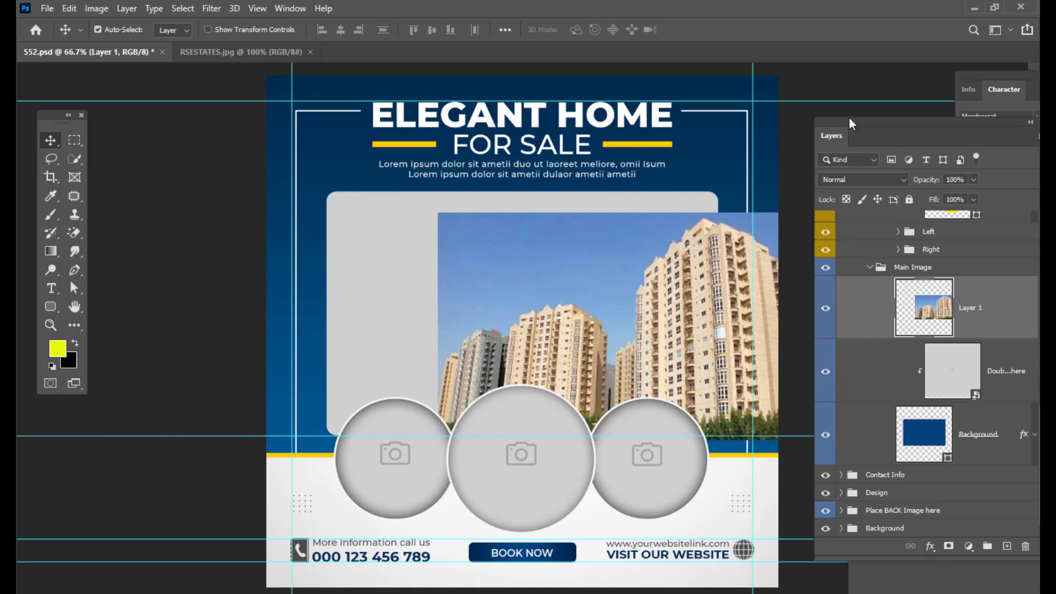
{"action": "left_click_drag", "start_coordinate": [849, 116], "coordinate": [832, 118]}
{"action": "left_click_drag", "start_coordinate": [664, 252], "coordinate": [560, 246]}
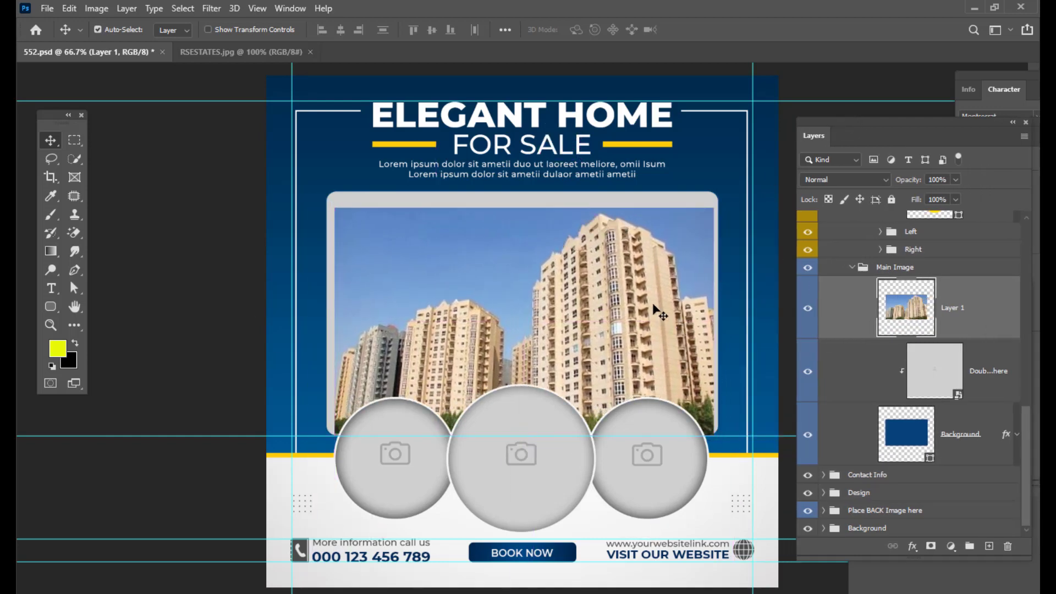
- Scale the building photo up to about 118% with Free Transform
{"action": "key", "text": "ctrl+t"}
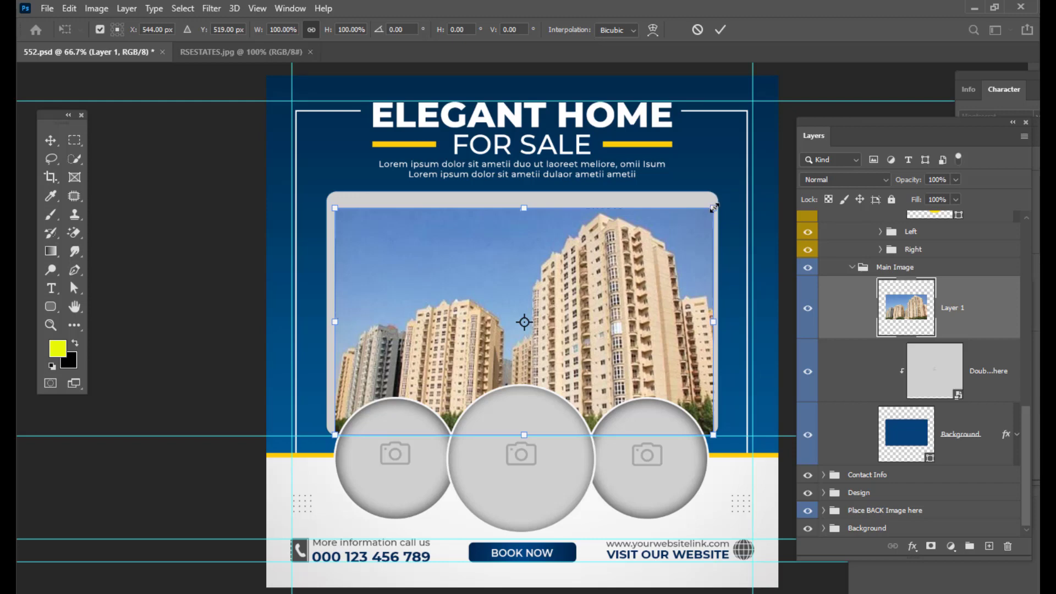
{"action": "left_click_drag", "start_coordinate": [713, 208], "coordinate": [747, 187]}
{"action": "left_click_drag", "start_coordinate": [679, 220], "coordinate": [674, 220]}
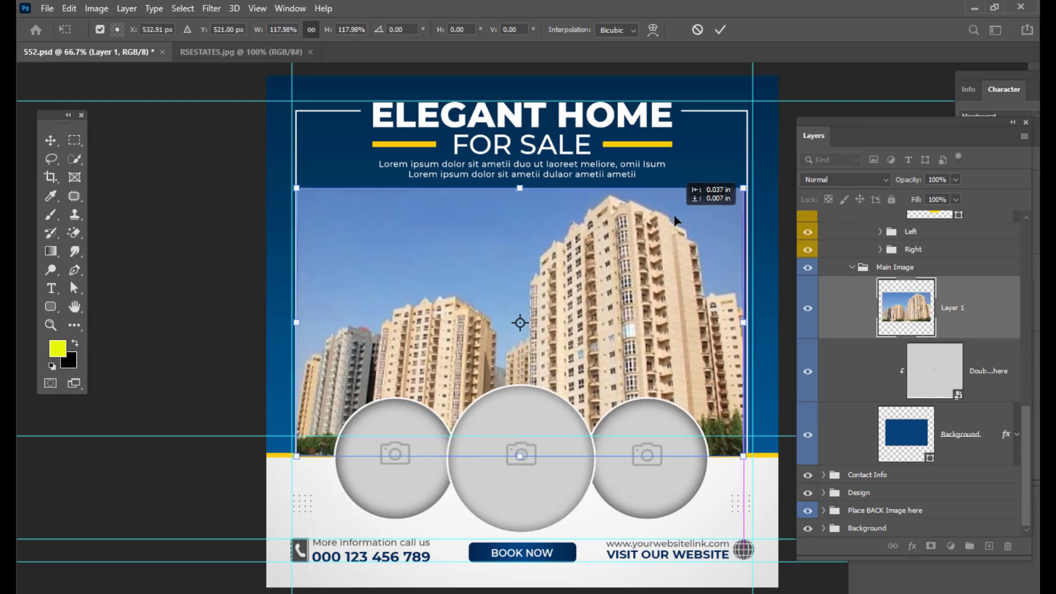
{"action": "key", "text": "Return"}
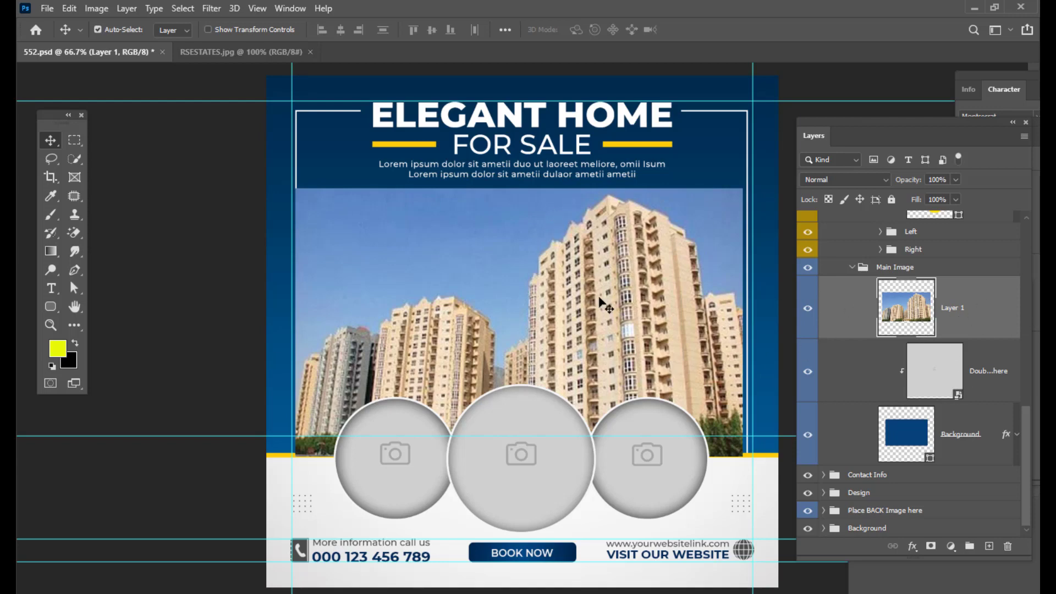
- Clip the building photo to the main image placeholder as a clipping mask
{"action": "left_click", "coordinate": [808, 308]}
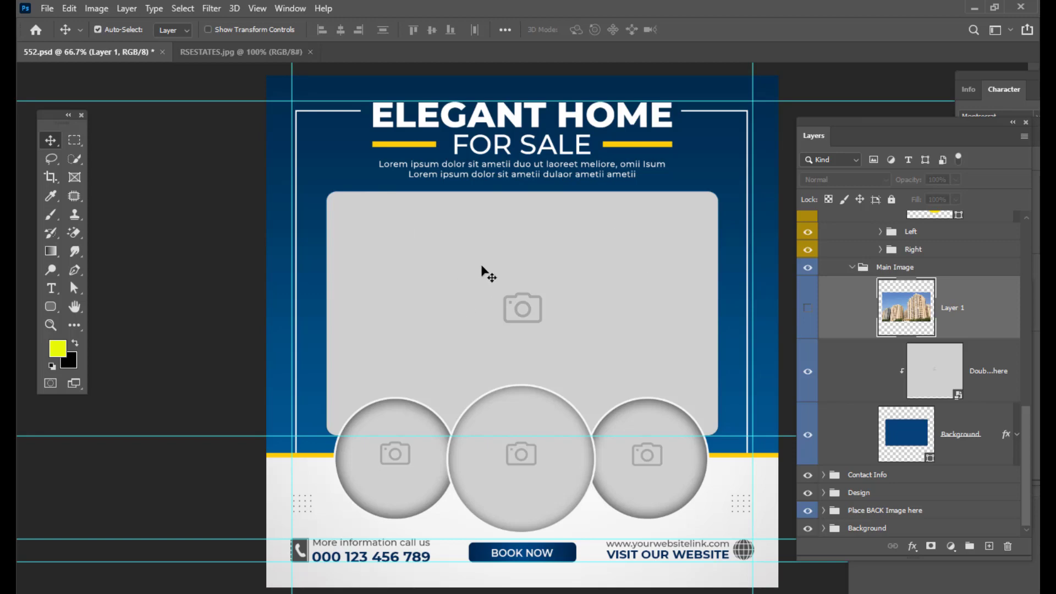
{"action": "left_click", "coordinate": [808, 310]}
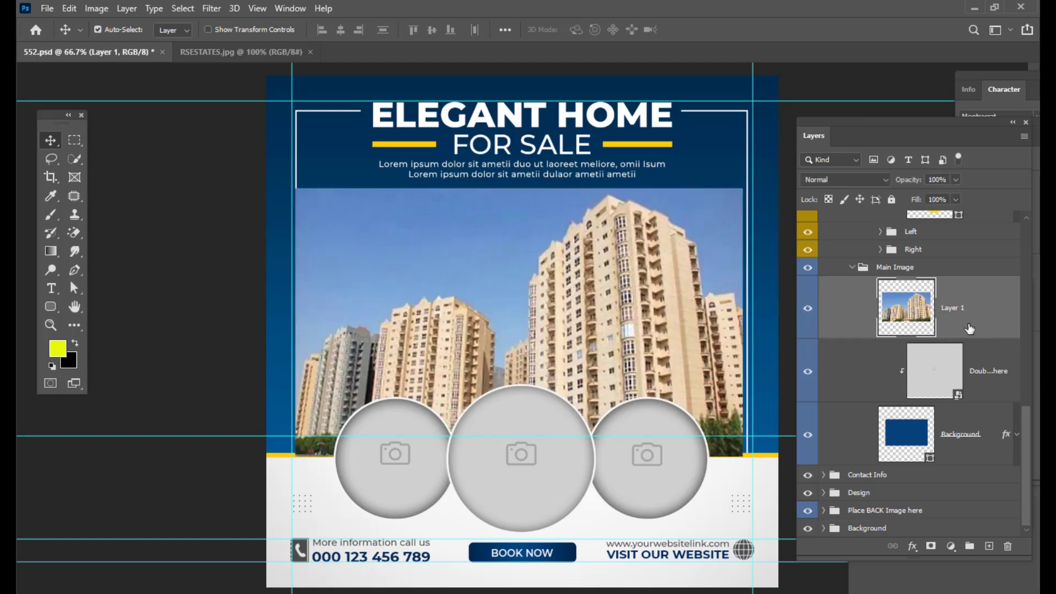
{"action": "left_click_drag", "start_coordinate": [969, 325], "coordinate": [975, 301]}
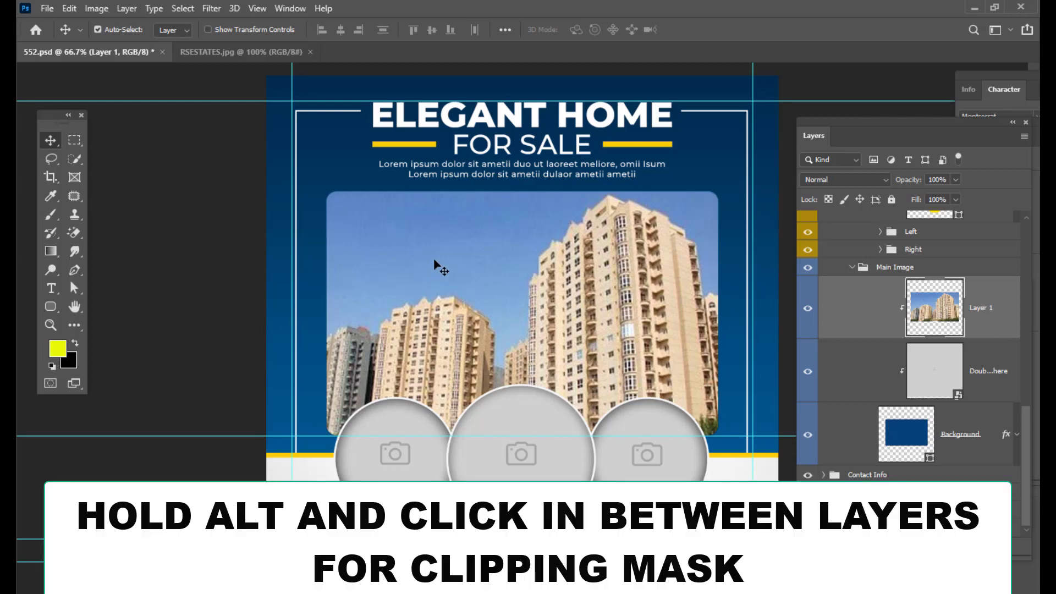
- Enlarge the building photo slightly with Free Transform and move it up within the main image frame
{"action": "key", "text": "ctrl+t"}
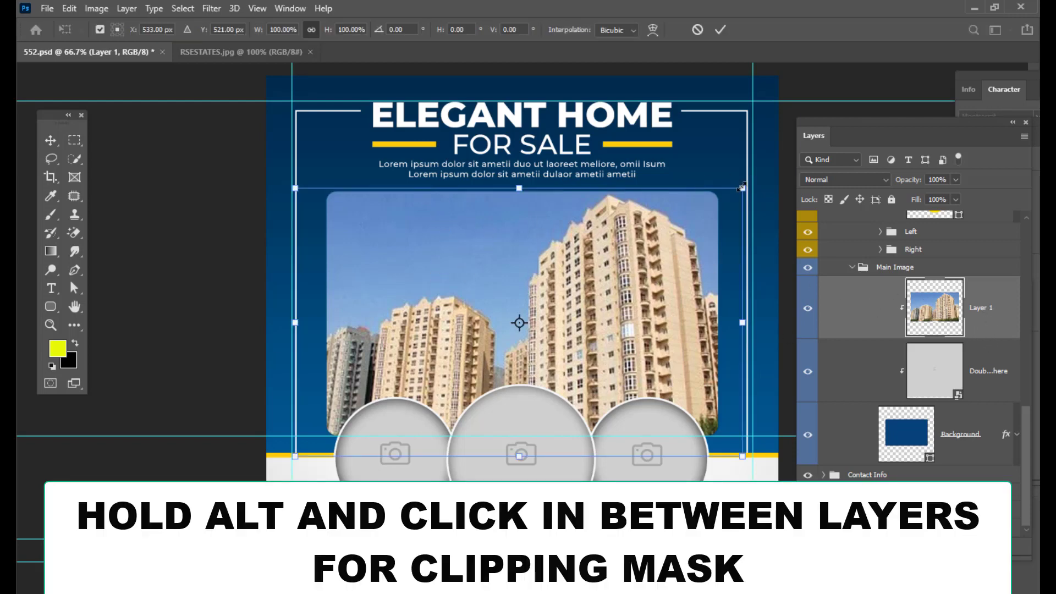
{"action": "left_click_drag", "start_coordinate": [742, 187], "coordinate": [761, 178]}
{"action": "left_click_drag", "start_coordinate": [650, 232], "coordinate": [641, 241]}
{"action": "key", "text": "Return"}
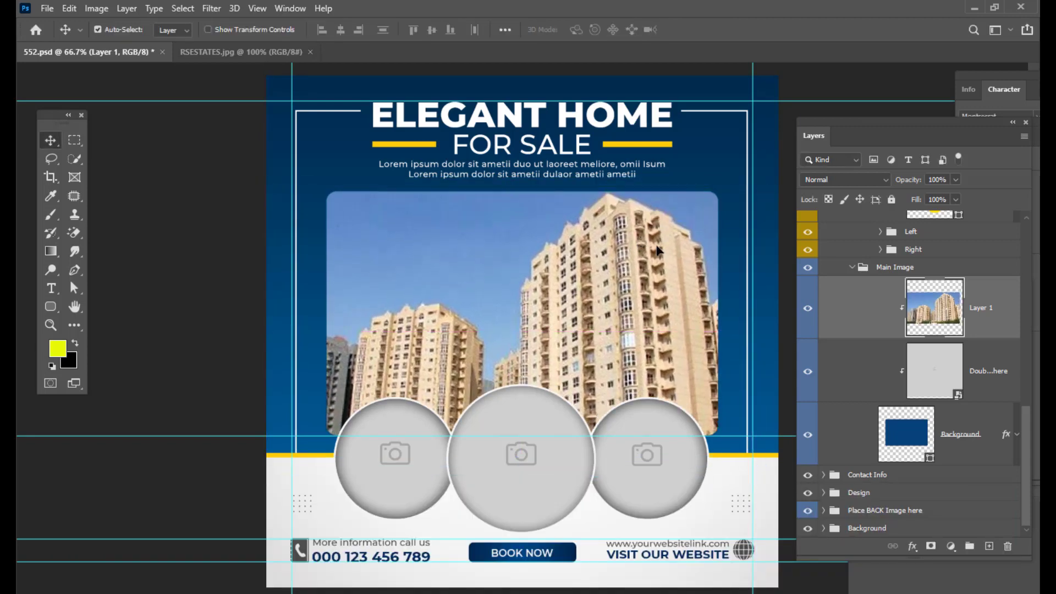
{"action": "left_click_drag", "start_coordinate": [490, 435], "coordinate": [503, 241]}
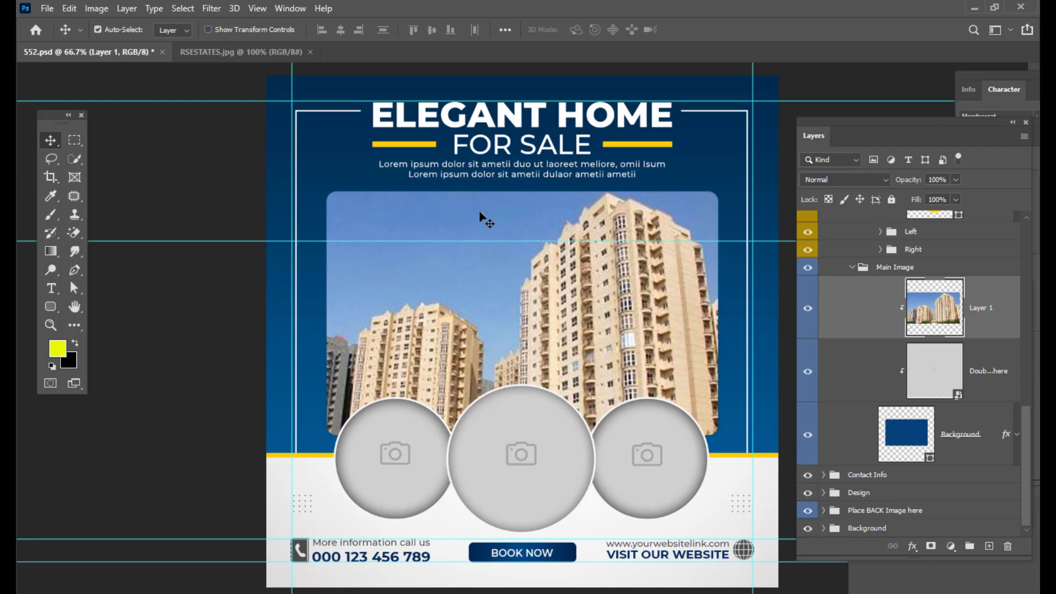
- Open the francesca-tosolini interior photo and drag it into the 552.psd template
{"action": "key", "text": "ctrl+o"}
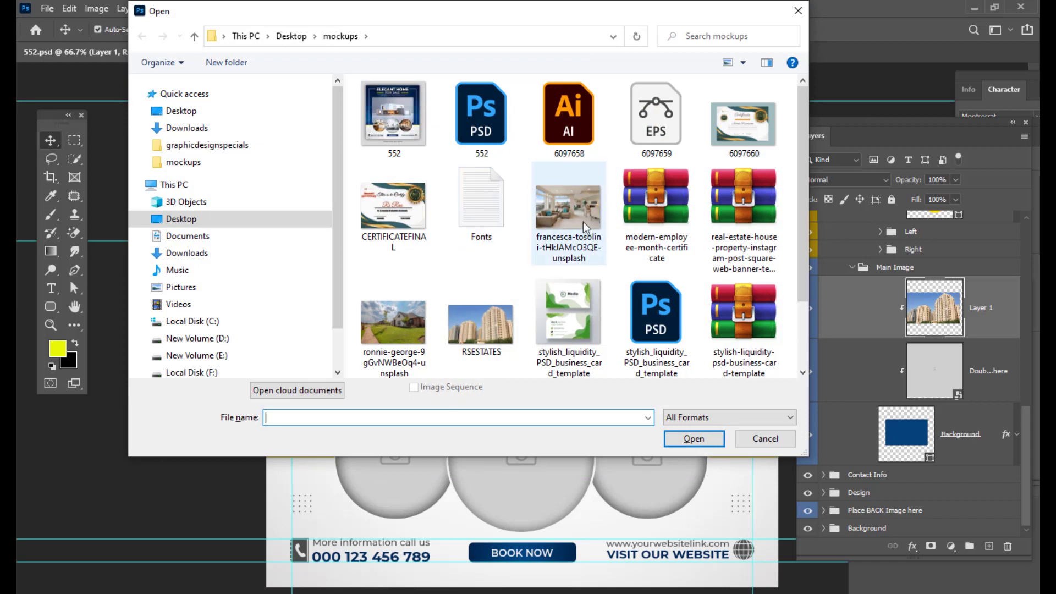
{"action": "left_click", "coordinate": [568, 208]}
{"action": "left_click", "coordinate": [694, 438]}
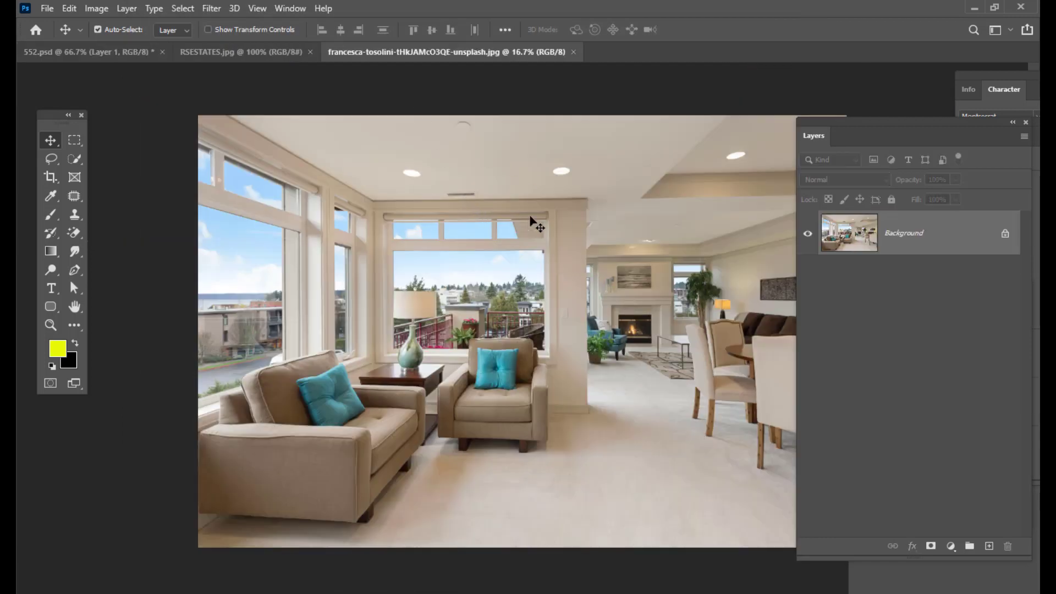
{"action": "left_click_drag", "start_coordinate": [532, 220], "coordinate": [405, 462]}
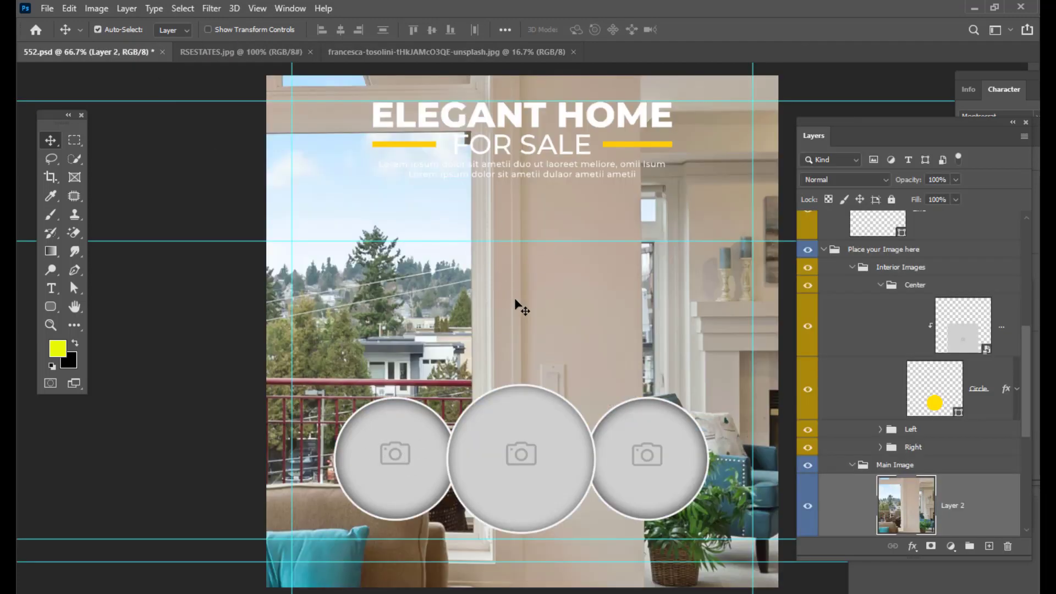
- Shrink the interior photo to about 6% with Free Transform and move it beside the left circle frame
{"action": "left_click_drag", "start_coordinate": [517, 306], "coordinate": [416, 389]}
{"action": "key", "text": "ctrl+t"}
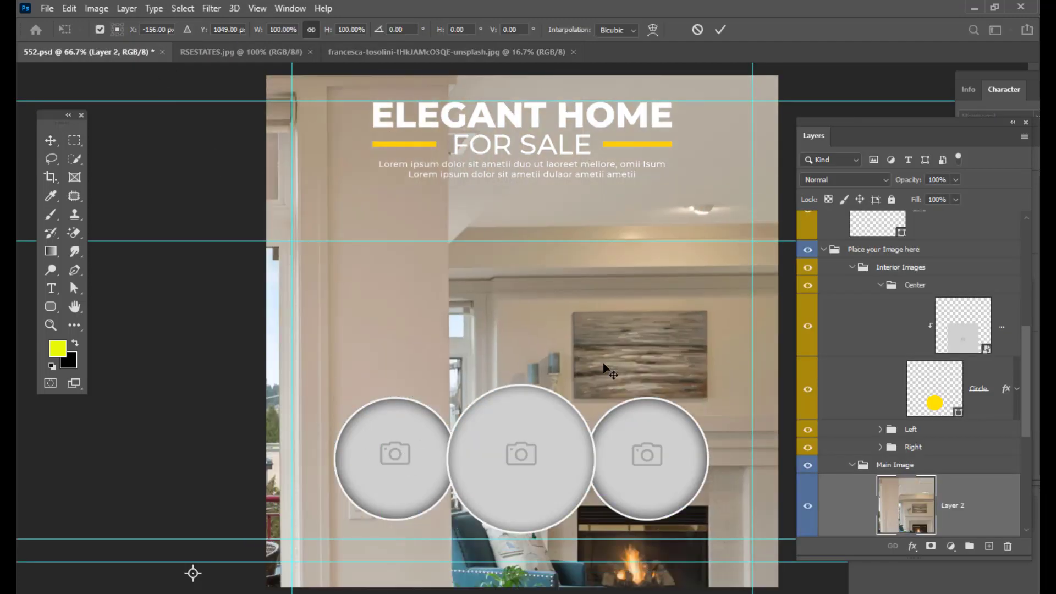
{"action": "key", "text": "ctrl+0"}
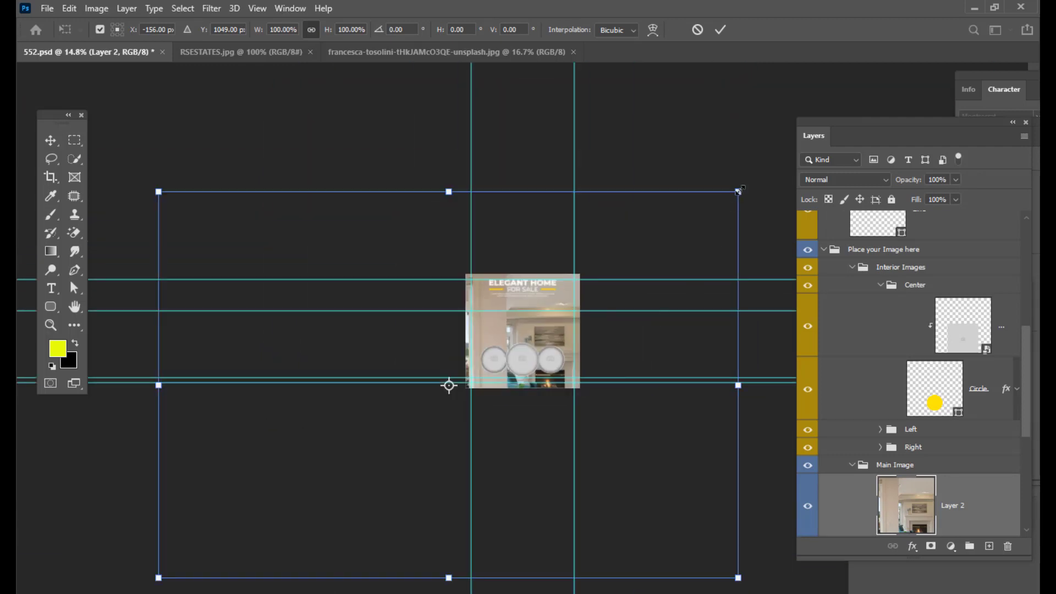
{"action": "left_click_drag", "start_coordinate": [738, 191], "coordinate": [467, 373]}
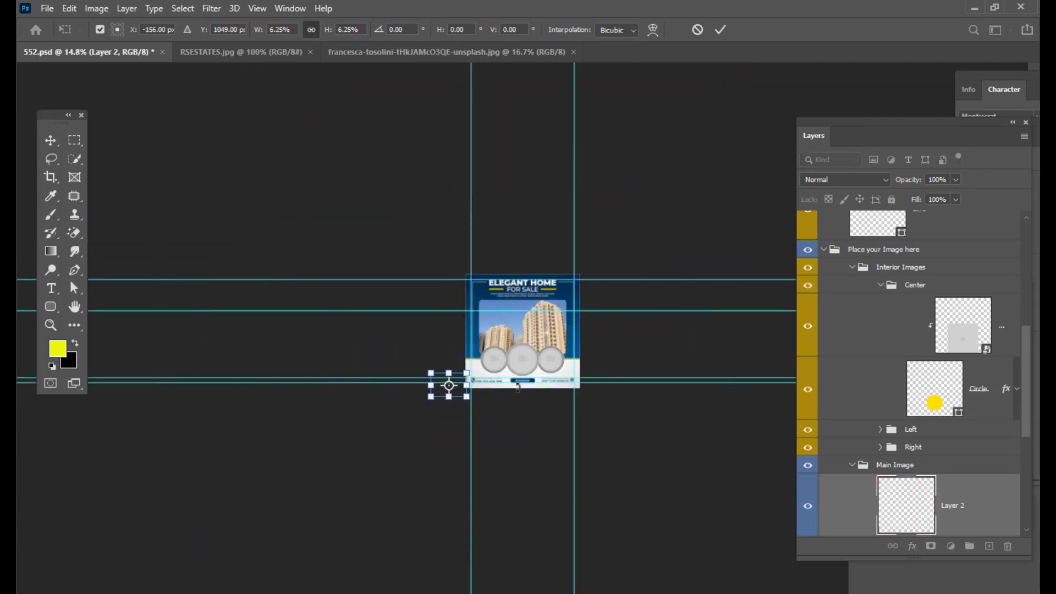
{"action": "key", "text": "ctrl+plus"}
{"action": "key", "text": "ctrl+plus"}
{"action": "key", "text": "ctrl+plus"}
{"action": "key", "text": "ctrl+plus"}
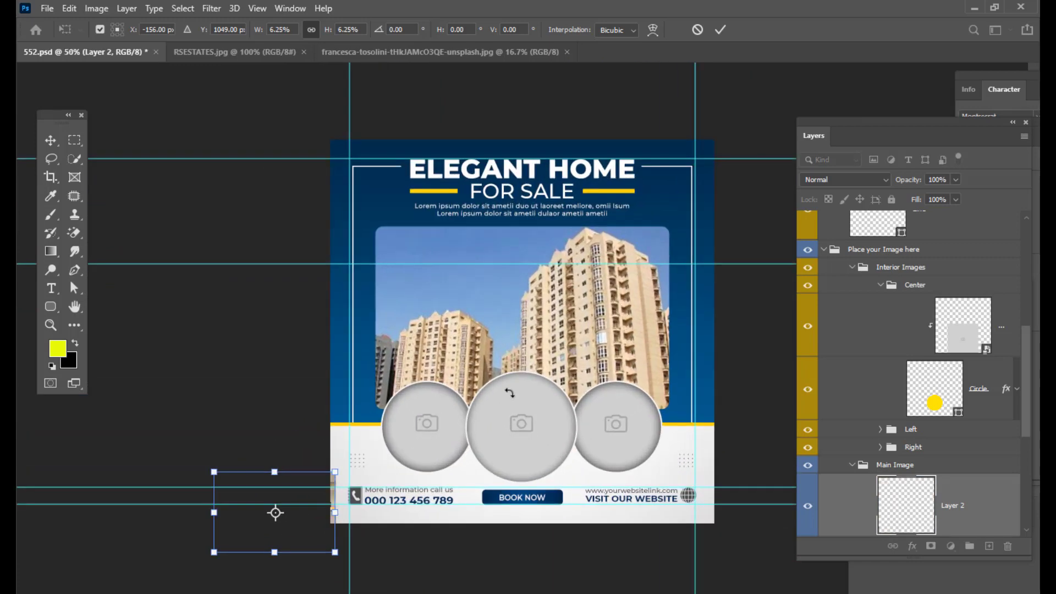
{"action": "left_click_drag", "start_coordinate": [307, 487], "coordinate": [449, 396]}
{"action": "key", "text": "Return"}
- Expand the Left group and move the interior photo layer into it above the left circle placeholder
{"action": "right_click", "coordinate": [438, 402]}
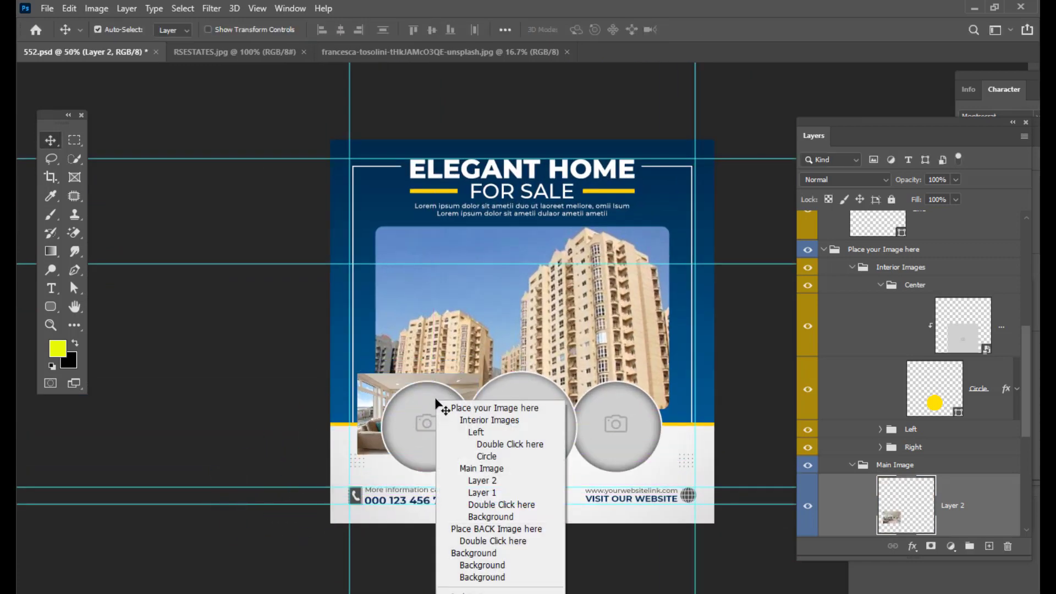
{"action": "left_click", "coordinate": [416, 420]}
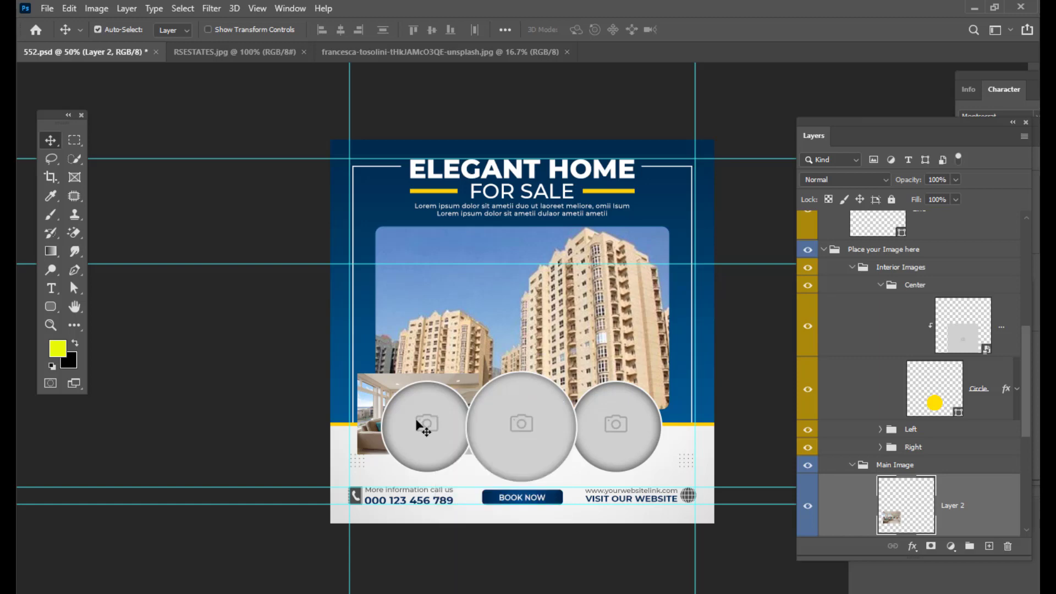
{"action": "key", "text": "ctrl"}
{"action": "scroll", "coordinate": [972, 385], "scroll_direction": "down", "scroll_amount": 5}
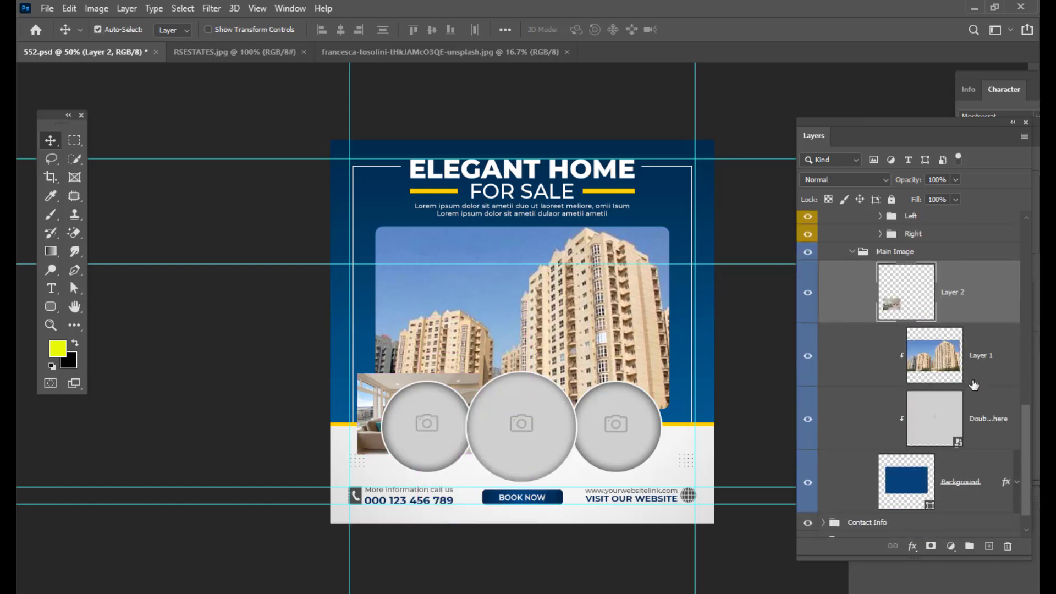
{"action": "scroll", "coordinate": [847, 457], "scroll_direction": "up", "scroll_amount": 5}
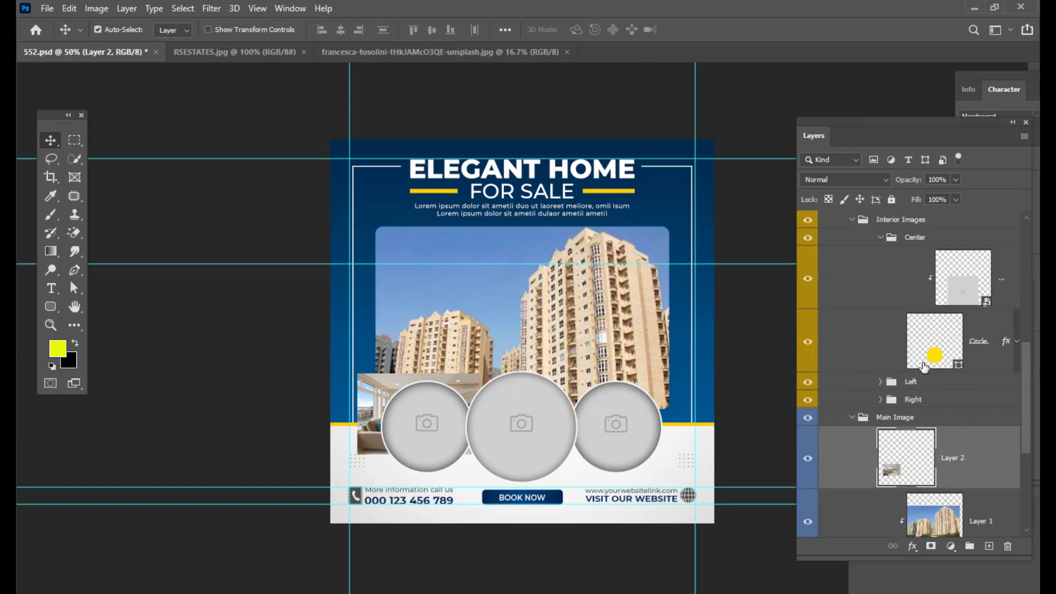
{"action": "scroll", "coordinate": [980, 324], "scroll_direction": "up", "scroll_amount": 1}
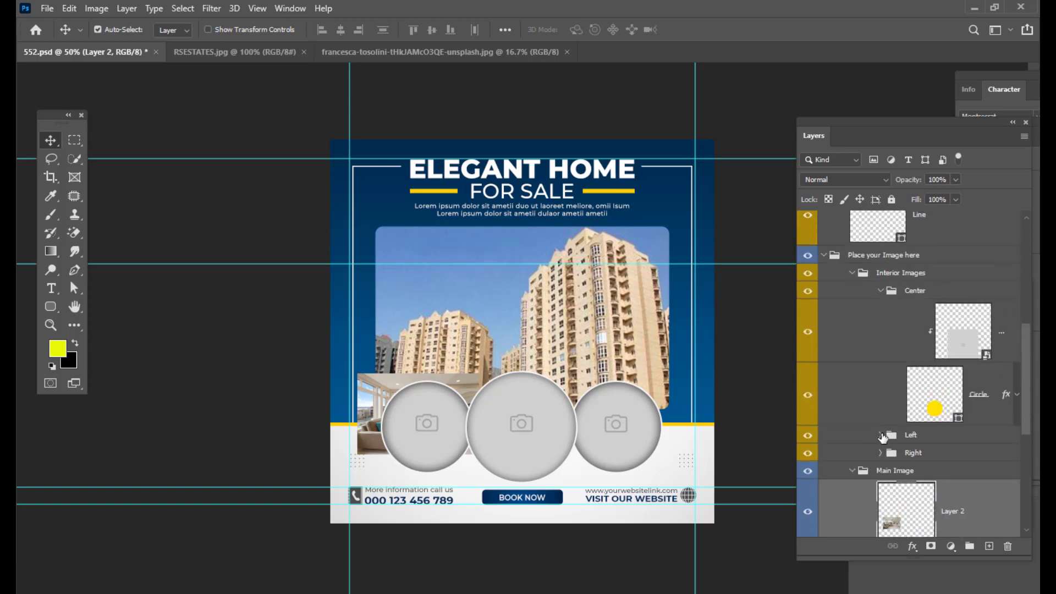
{"action": "left_click", "coordinate": [880, 435]}
{"action": "scroll", "coordinate": [947, 418], "scroll_direction": "down", "scroll_amount": 2}
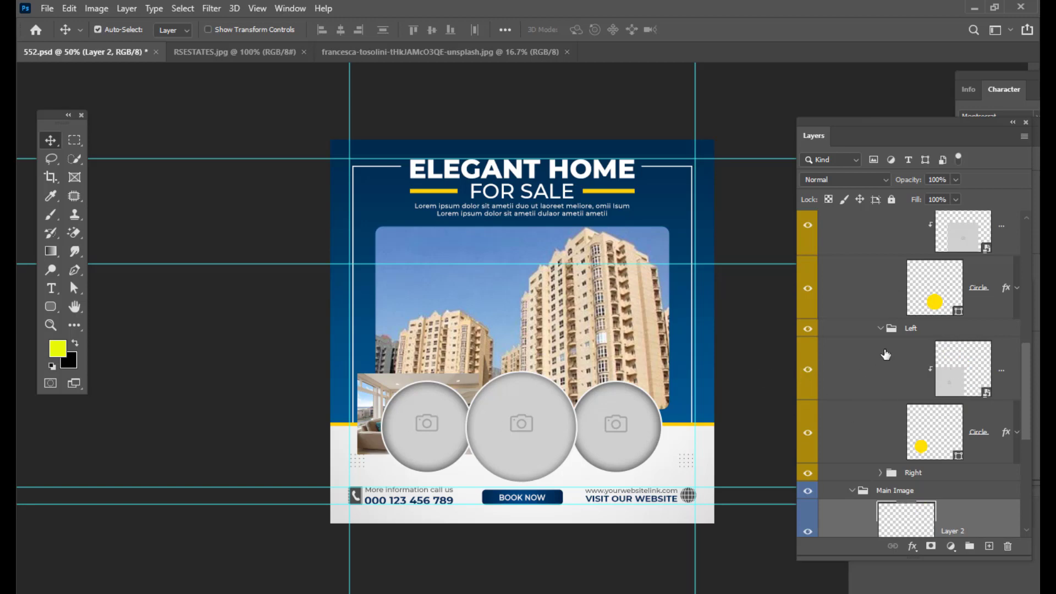
{"action": "right_click", "coordinate": [366, 383]}
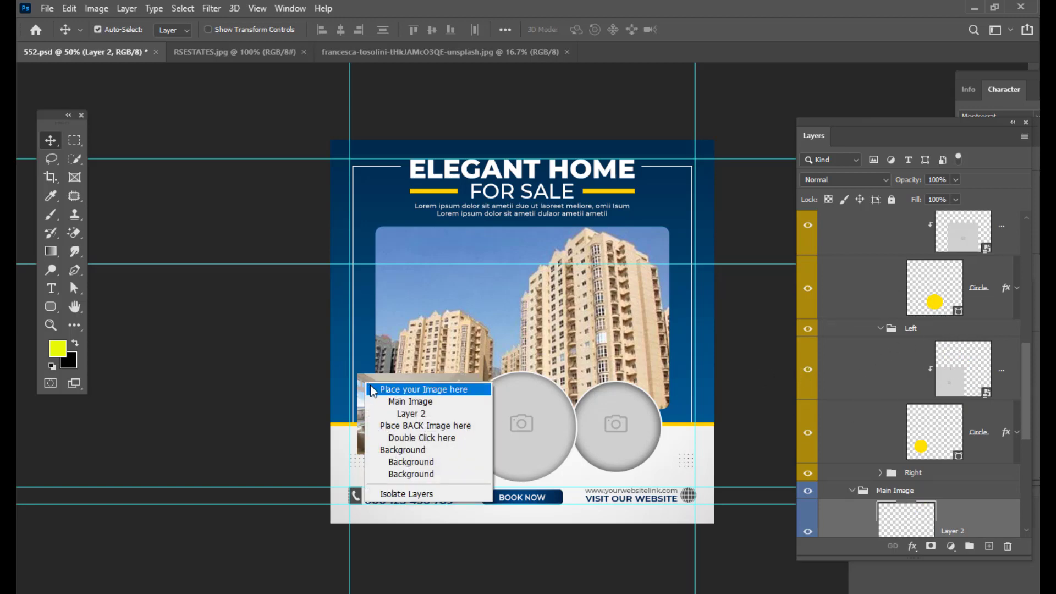
{"action": "left_click", "coordinate": [377, 390]}
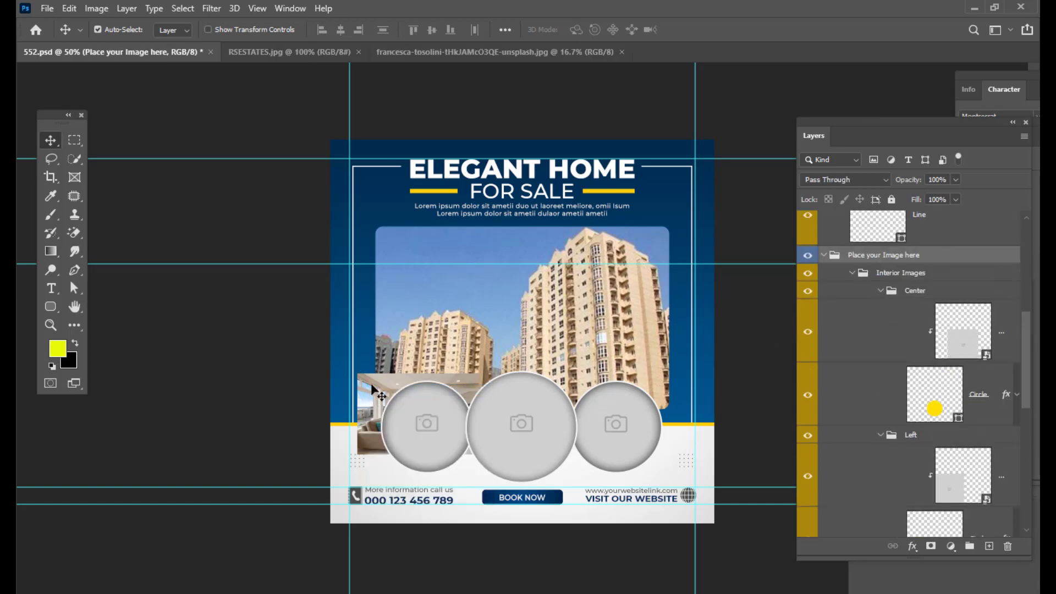
{"action": "left_click_drag", "start_coordinate": [376, 393], "coordinate": [422, 346]}
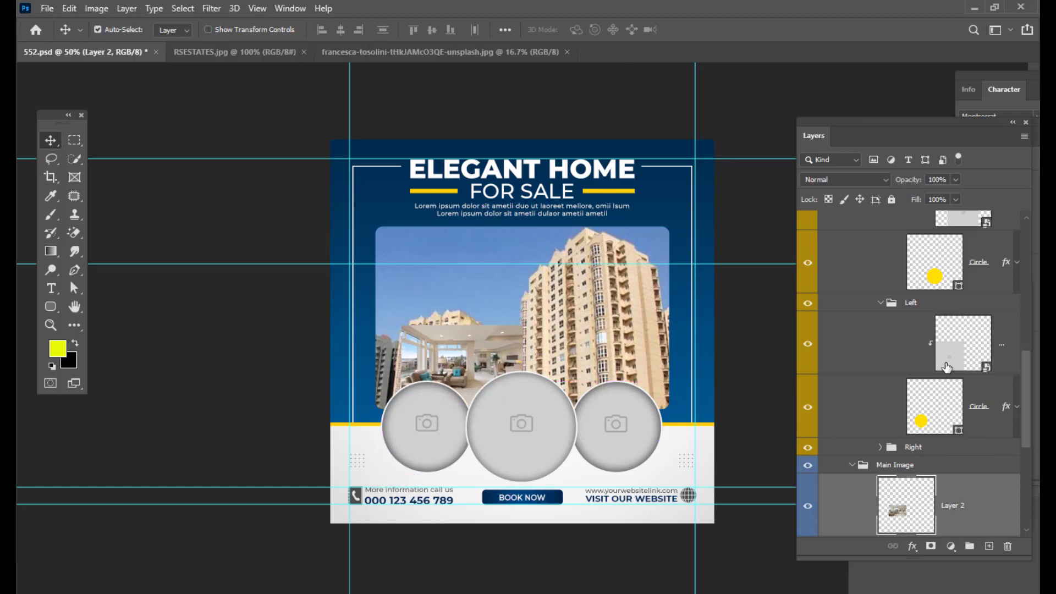
{"action": "scroll", "coordinate": [958, 293], "scroll_direction": "down", "scroll_amount": 3}
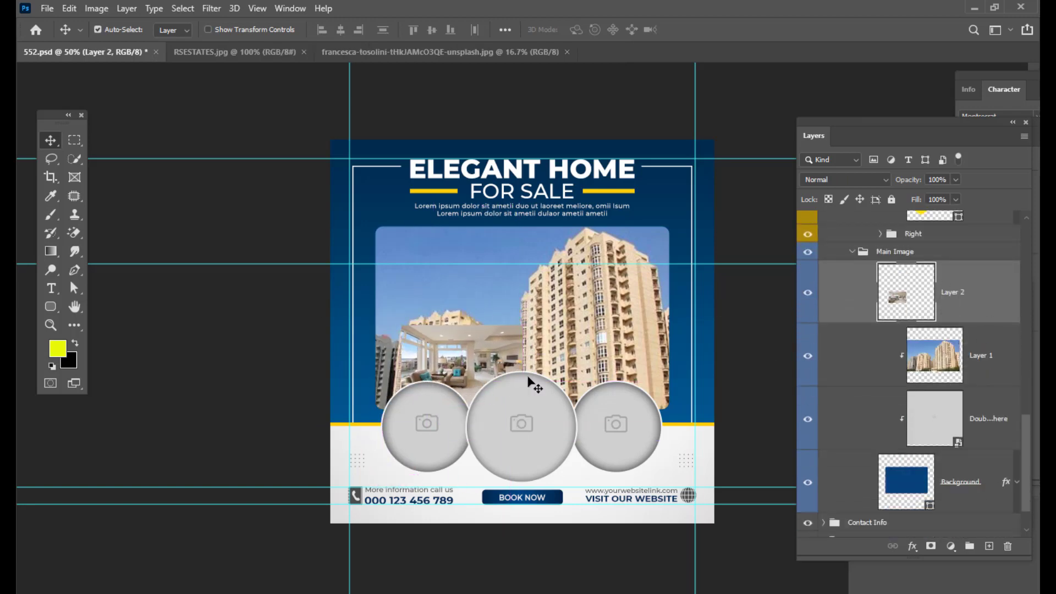
{"action": "scroll", "coordinate": [929, 275], "scroll_direction": "down", "scroll_amount": 2}
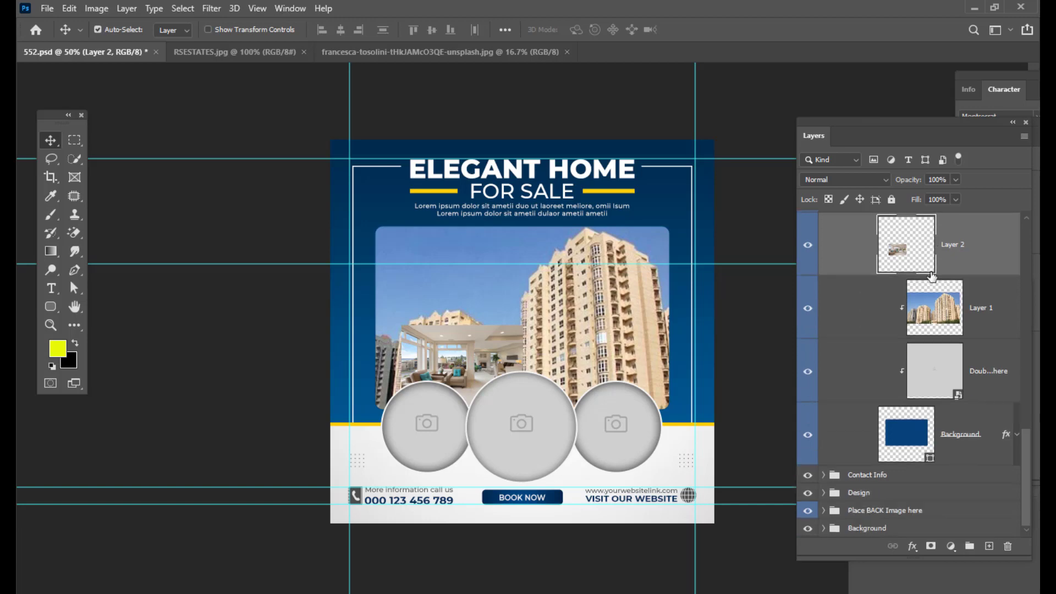
{"action": "scroll", "coordinate": [978, 267], "scroll_direction": "up", "scroll_amount": 6}
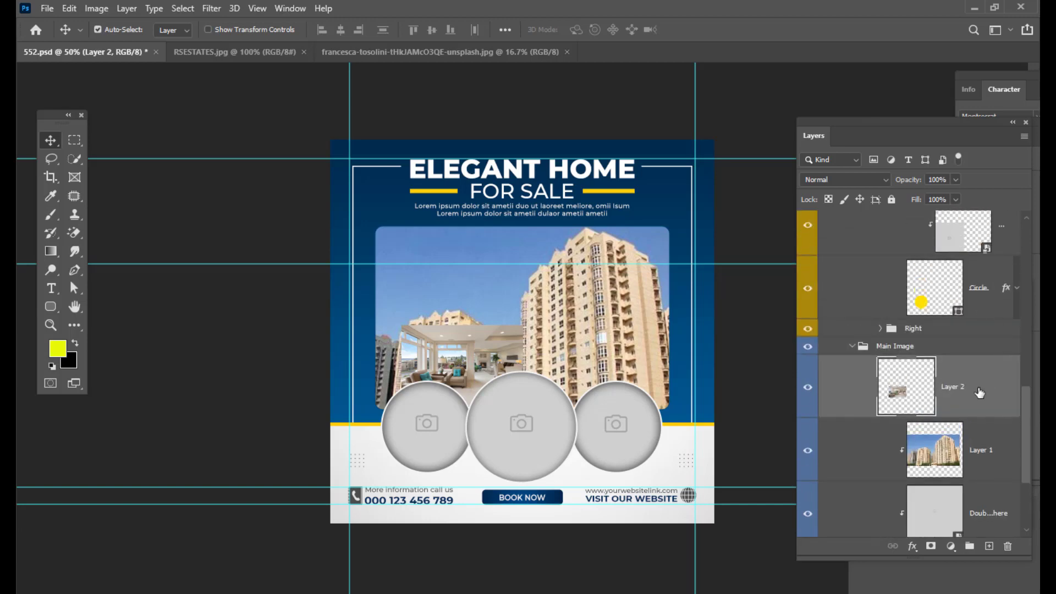
{"action": "left_click_drag", "start_coordinate": [987, 439], "coordinate": [988, 275]}
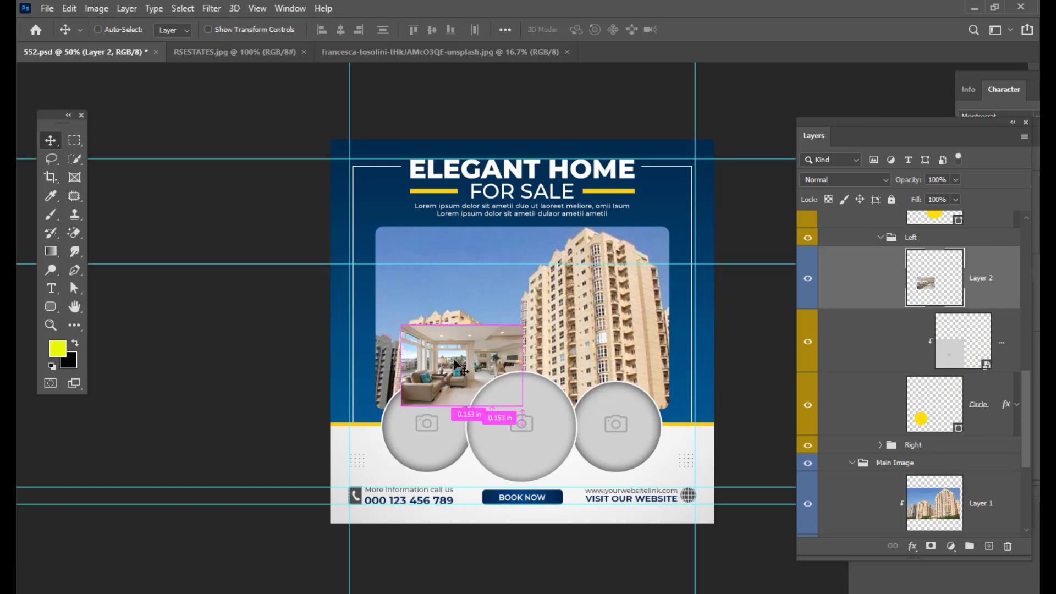
- Scale the interior photo up to about 143% over the left circle and clip it to the circle placeholder
{"action": "key", "text": "ctrl+t"}
{"action": "left_click_drag", "start_coordinate": [456, 366], "coordinate": [415, 407]}
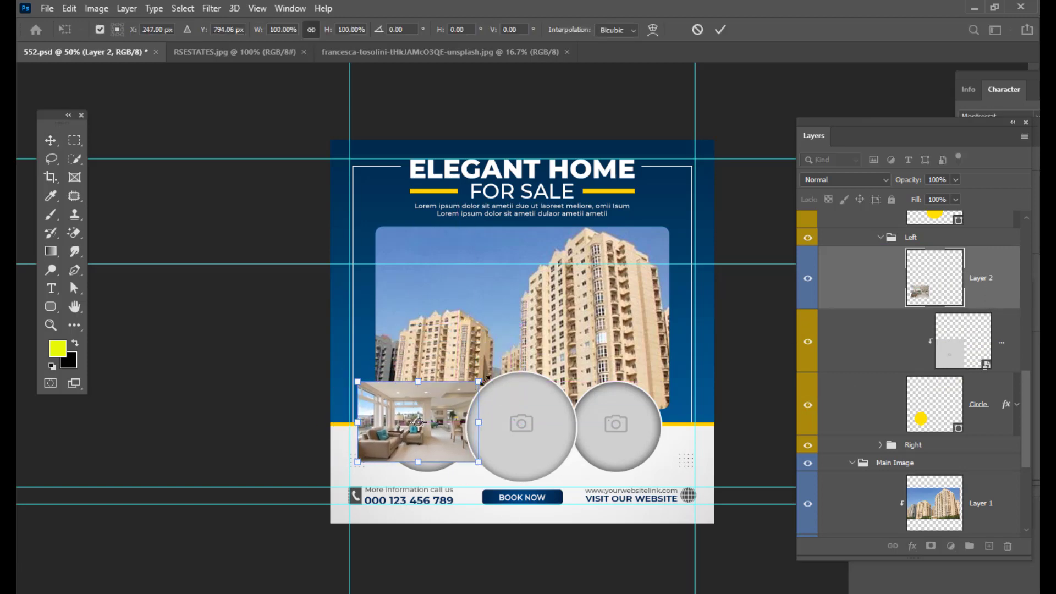
{"action": "left_click_drag", "start_coordinate": [479, 381], "coordinate": [504, 364]}
{"action": "mouse_move", "coordinate": [449, 391]}
{"action": "left_mouse_down"}
{"action": "mouse_move", "coordinate": [487, 403]}
{"action": "mouse_move", "coordinate": [467, 395]}
{"action": "left_mouse_up"}
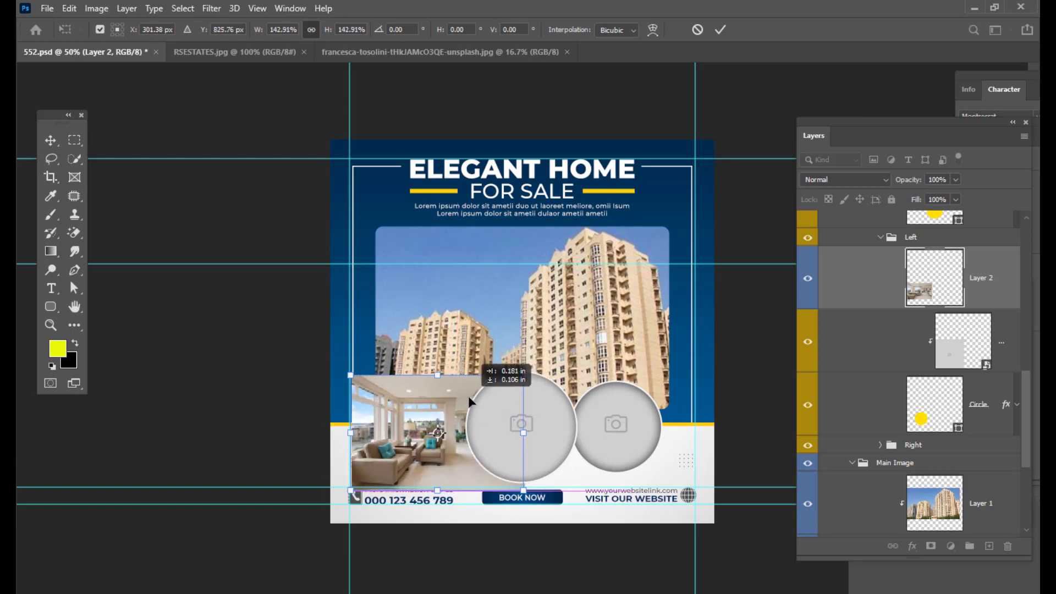
{"action": "key", "text": "Return"}
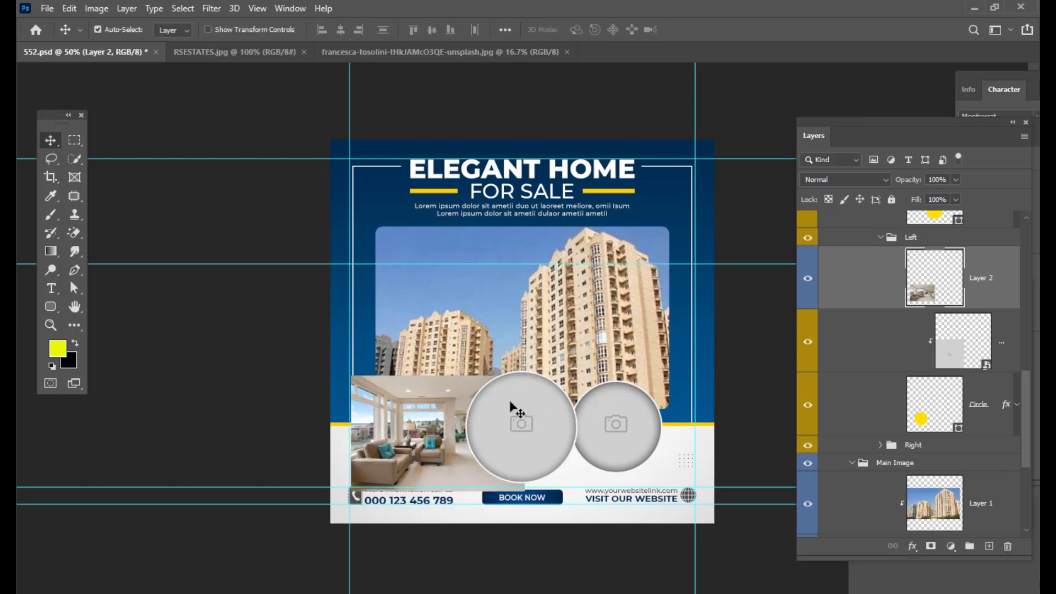
{"action": "left_click", "coordinate": [1000, 305], "text": "alt"}
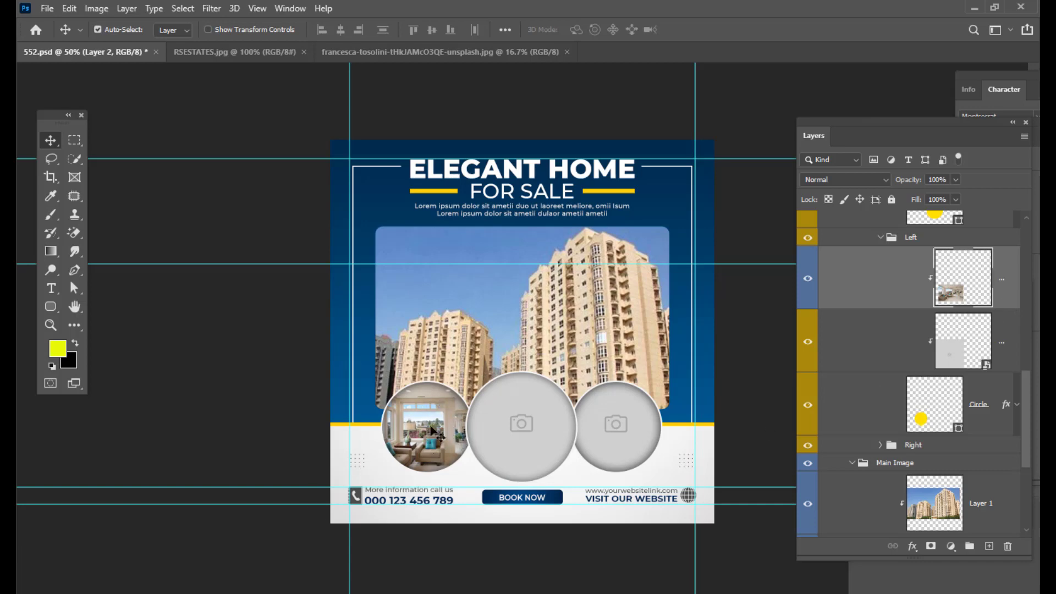
- Resize the interior photo to about 98% and centre it inside the left circle with Free Transform
{"action": "key", "text": "ctrl+t"}
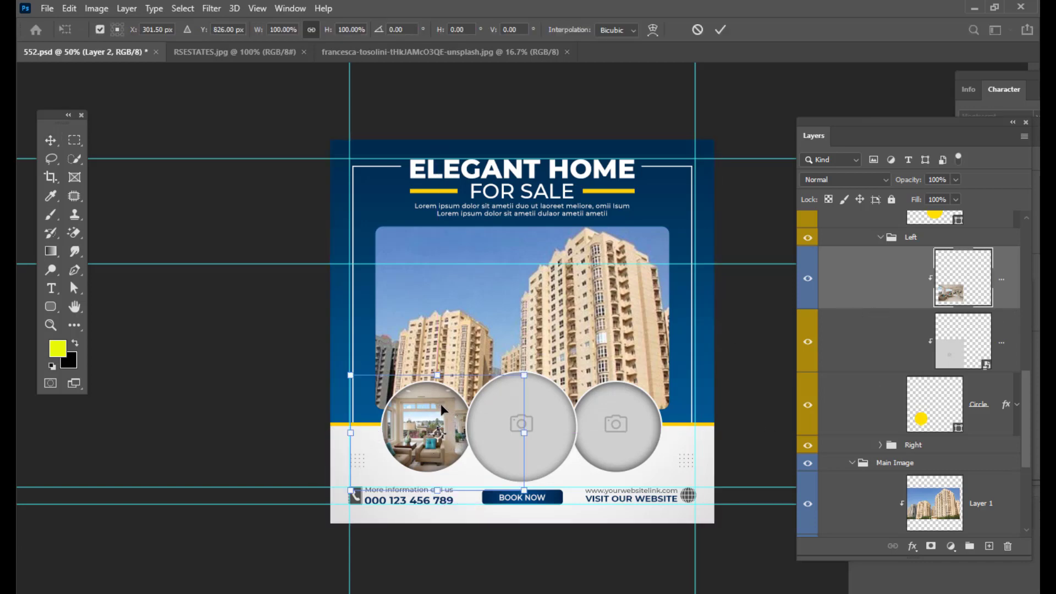
{"action": "left_click_drag", "start_coordinate": [441, 403], "coordinate": [455, 400]}
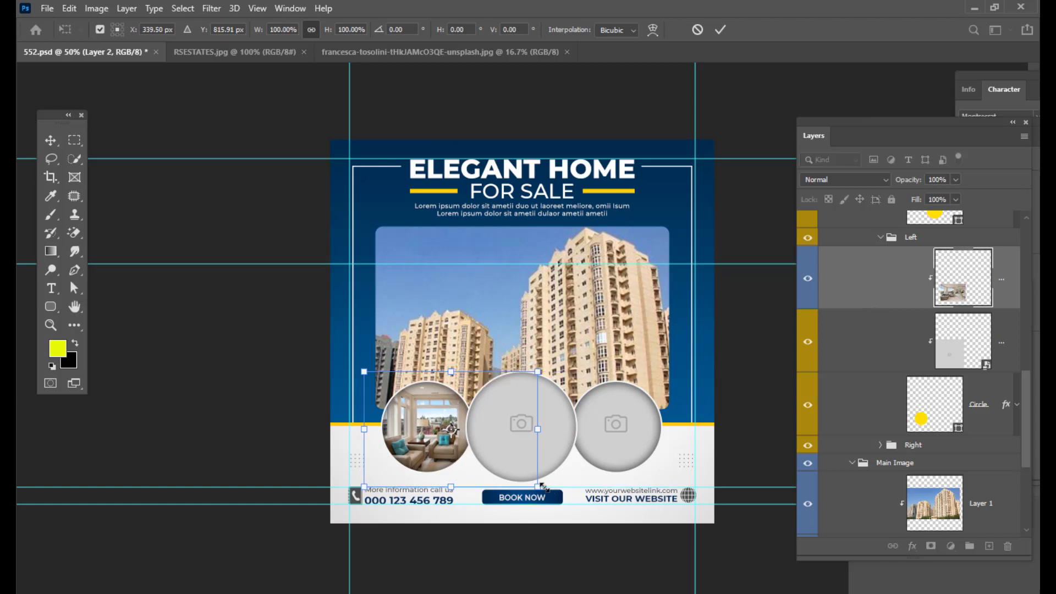
{"action": "left_click_drag", "start_coordinate": [543, 487], "coordinate": [527, 478]}
{"action": "left_click_drag", "start_coordinate": [438, 463], "coordinate": [434, 455]}
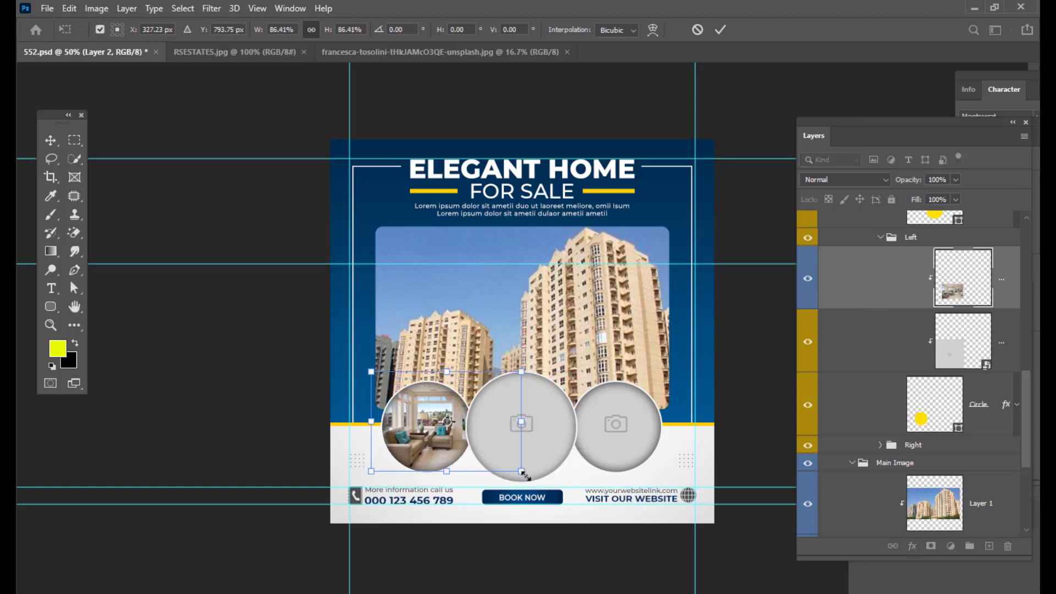
{"action": "left_click_drag", "start_coordinate": [526, 475], "coordinate": [524, 474]}
{"action": "left_click_drag", "start_coordinate": [451, 441], "coordinate": [442, 441]}
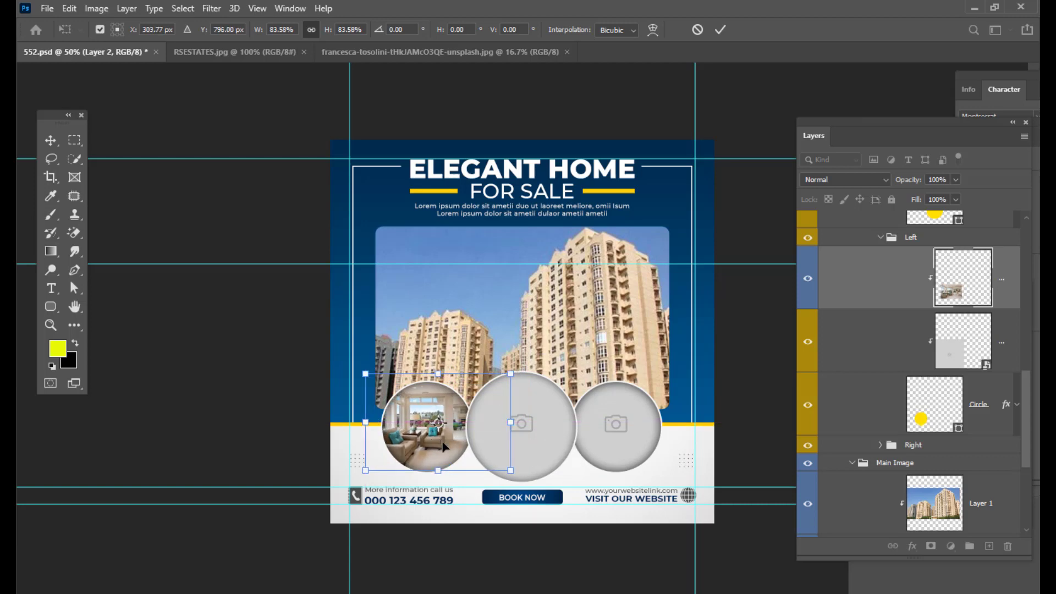
{"action": "left_click_drag", "start_coordinate": [511, 470], "coordinate": [523, 479]}
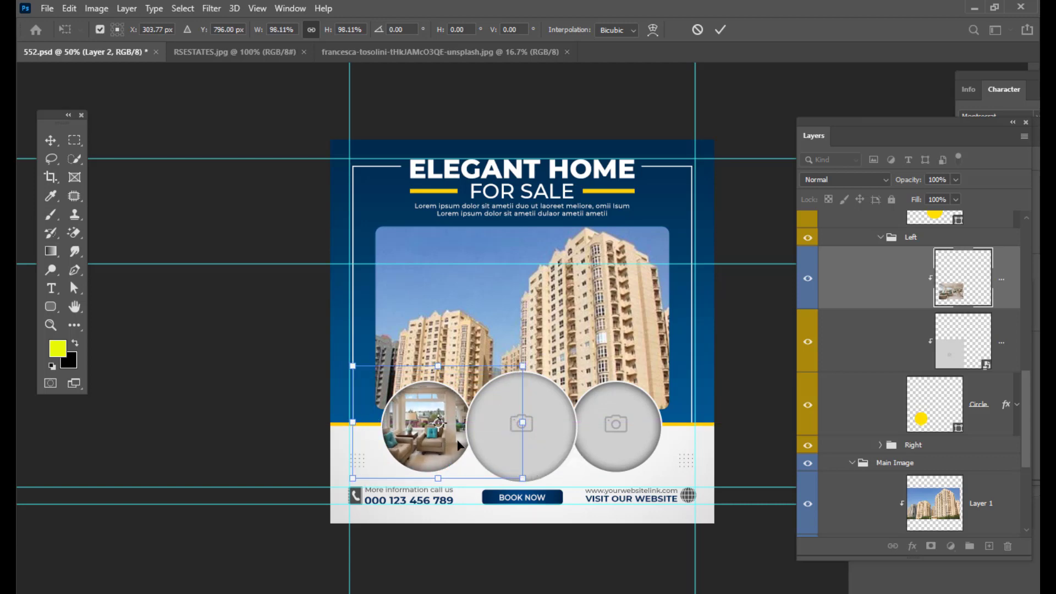
{"action": "left_click_drag", "start_coordinate": [438, 433], "coordinate": [466, 442]}
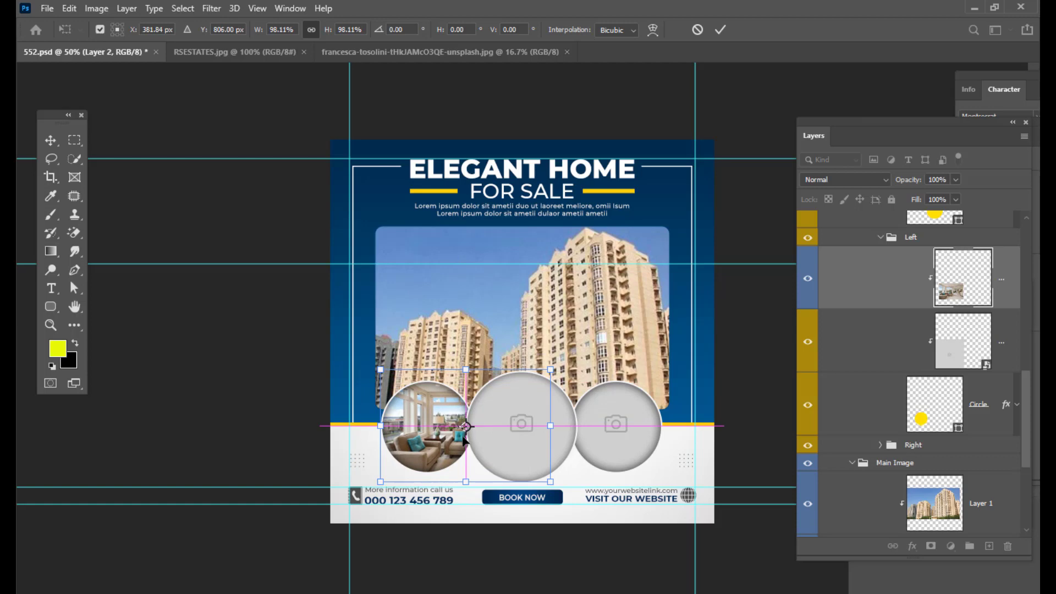
{"action": "key", "text": "Return"}
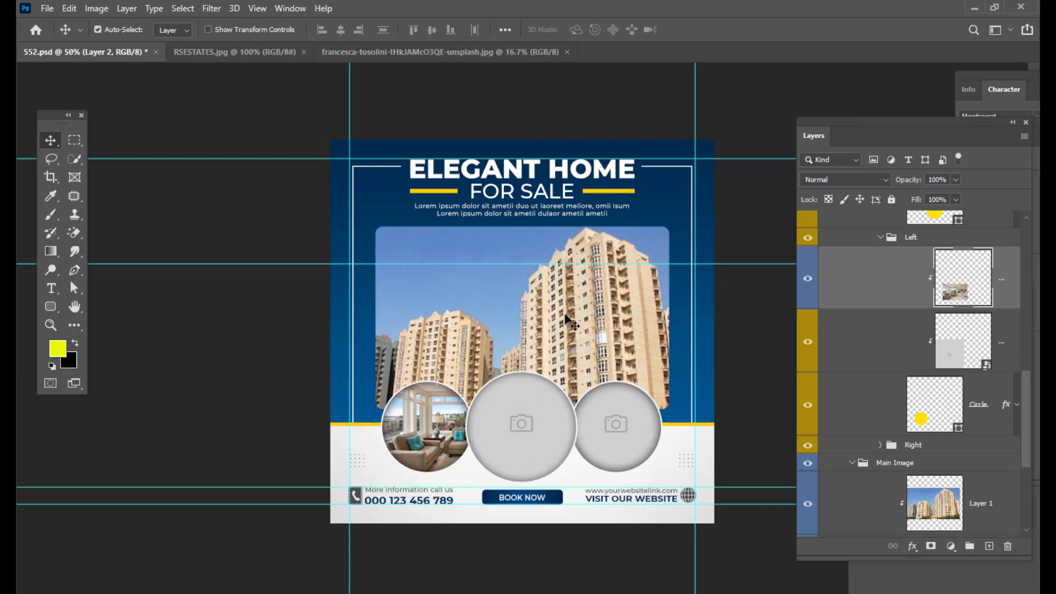
- Open the ronnie-george-9gGvNWBeOq4-unsplash house photo
{"action": "key", "text": "ctrl+o"}
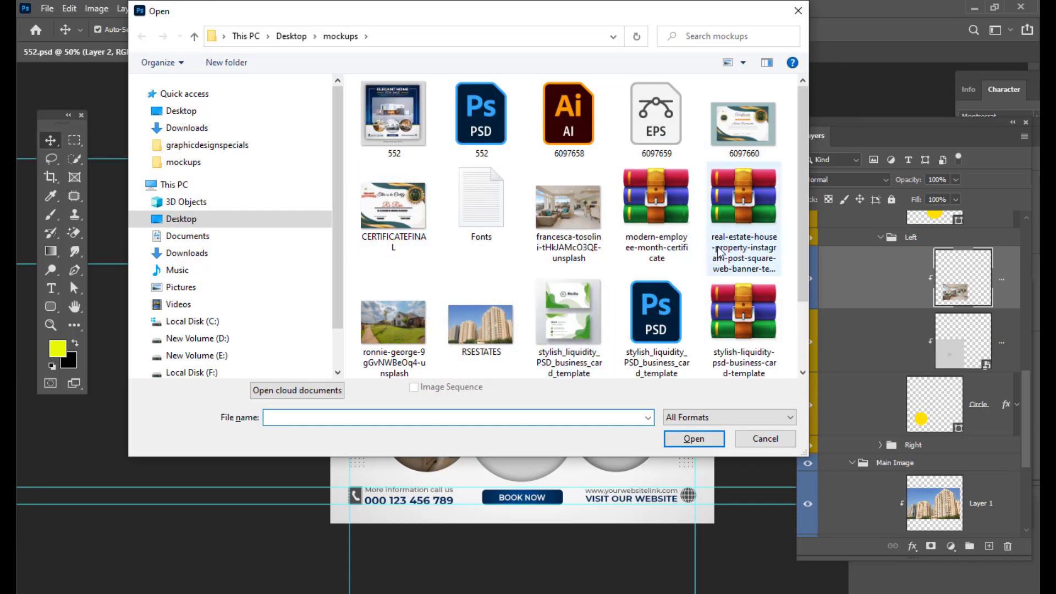
{"action": "left_click", "coordinate": [393, 324]}
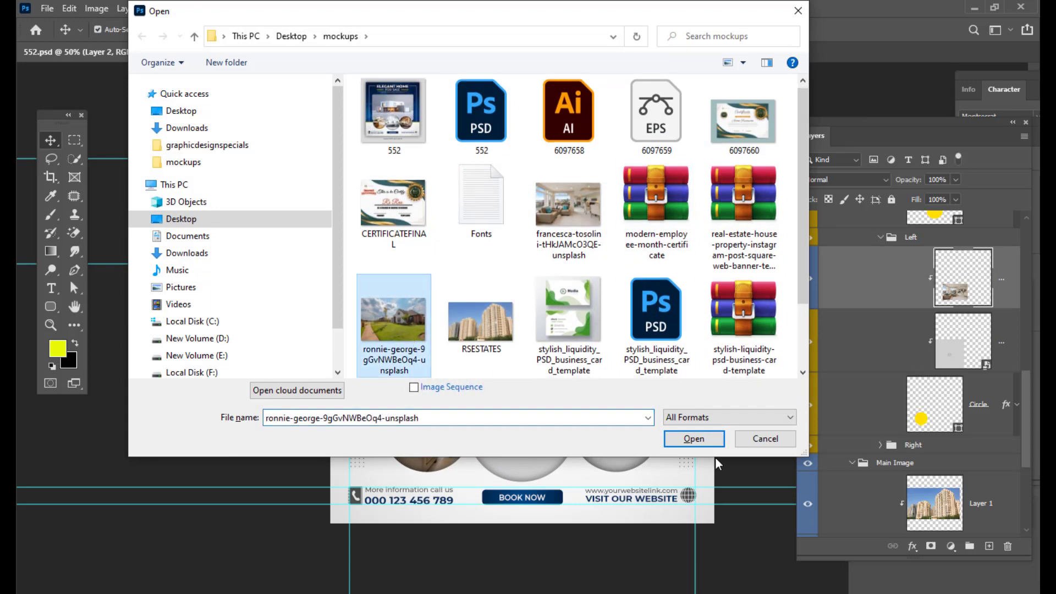
{"action": "left_click", "coordinate": [695, 439]}
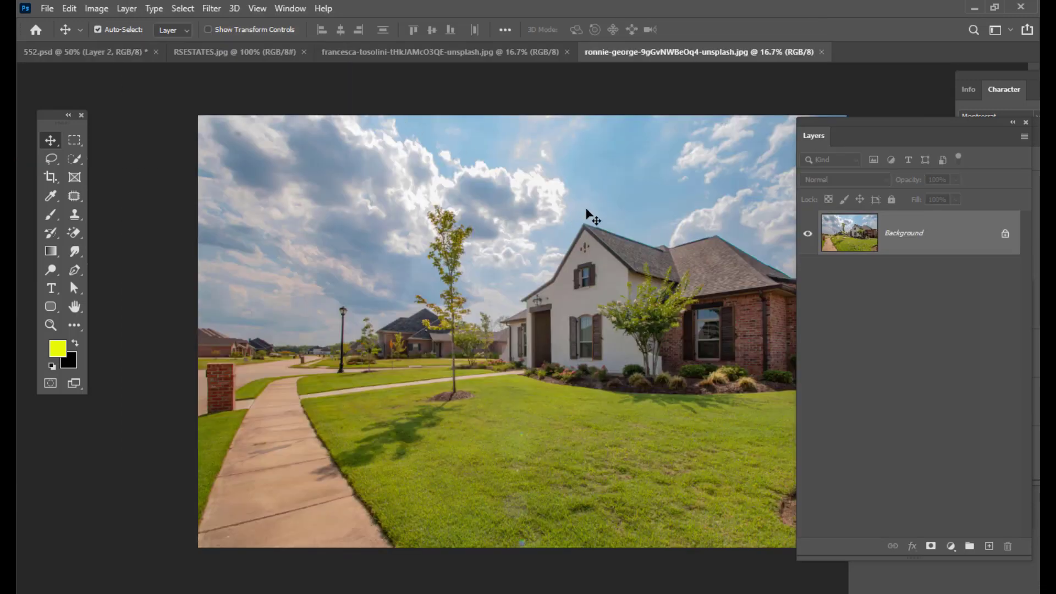
- Paste the house photo into the 552 poster document and close the RSESTATES document
{"action": "left_click", "coordinate": [242, 53]}
{"action": "left_click", "coordinate": [363, 53]}
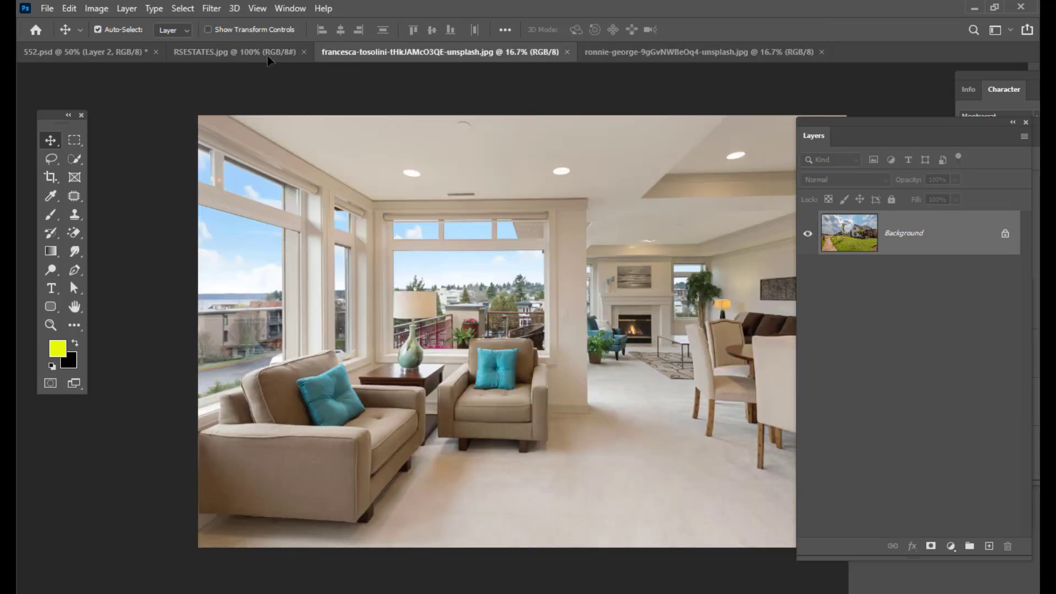
{"action": "left_click", "coordinate": [122, 53]}
{"action": "key", "text": "ctrl+v"}
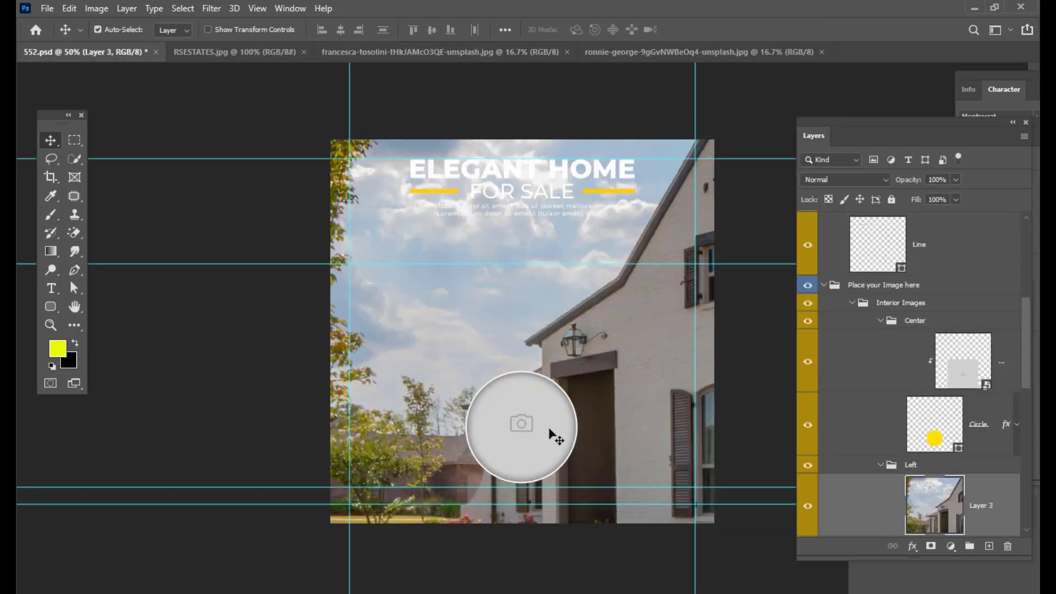
{"action": "left_click", "coordinate": [304, 52]}
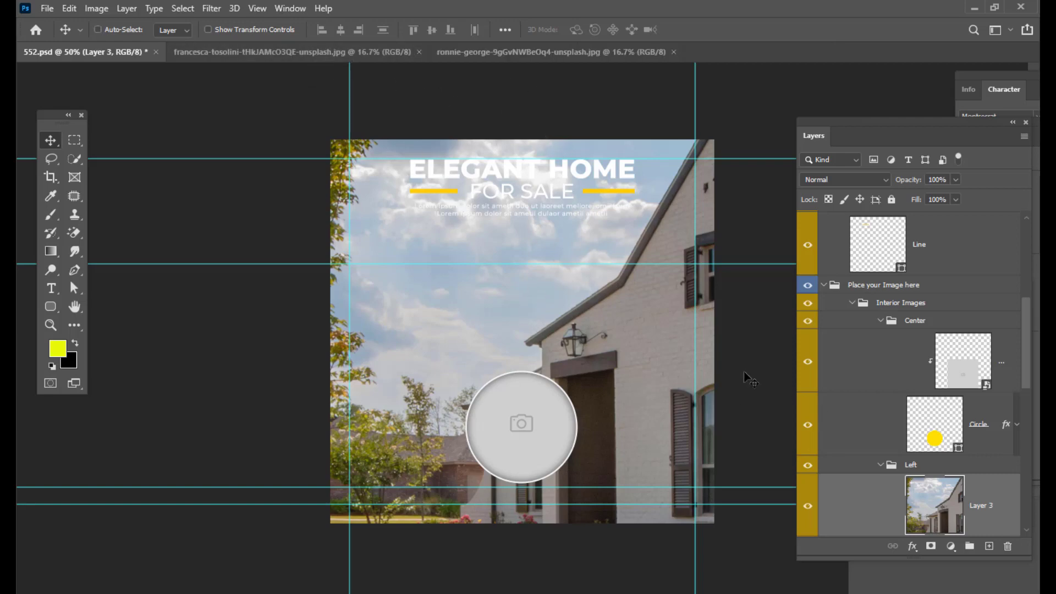
- Shrink the pasted house photo with Free Transform so it sits around the centre circle
{"action": "key", "text": "ctrl+t"}
{"action": "key", "text": "ctrl+minus"}
{"action": "key", "text": "ctrl+minus"}
{"action": "key", "text": "ctrl+minus"}
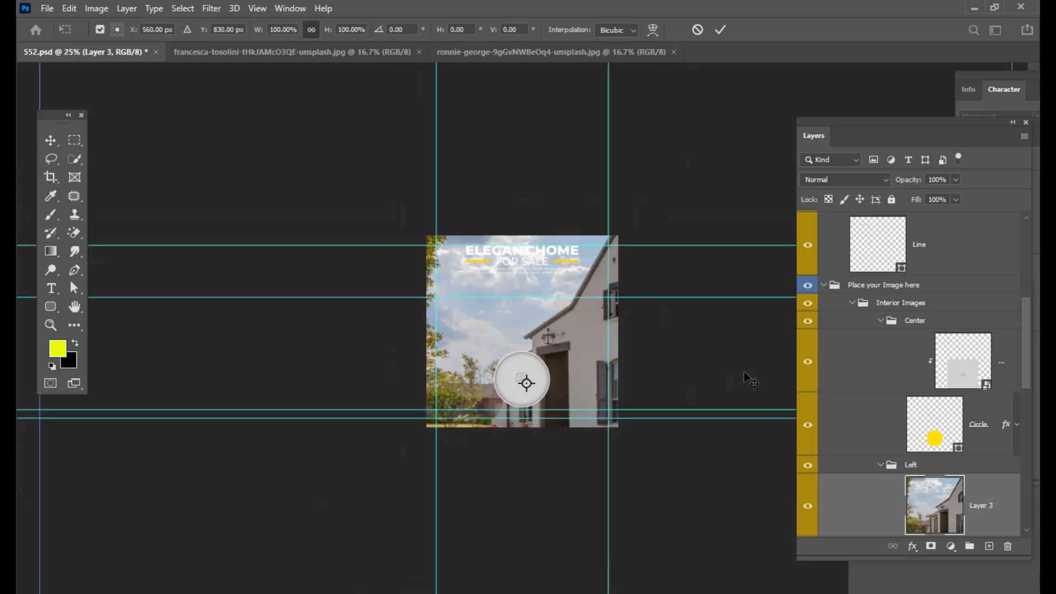
{"action": "key", "text": "ctrl+minus"}
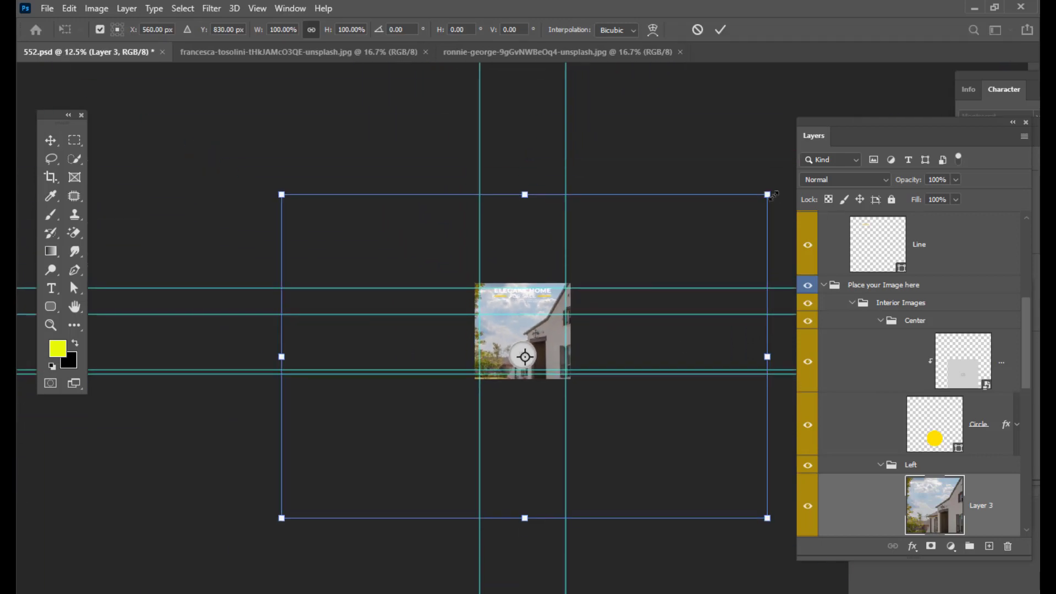
{"action": "left_click_drag", "start_coordinate": [774, 195], "coordinate": [567, 375]}
{"action": "key", "text": "ctrl+plus"}
{"action": "key", "text": "ctrl+plus"}
{"action": "key", "text": "ctrl+plus"}
{"action": "key", "text": "Return"}
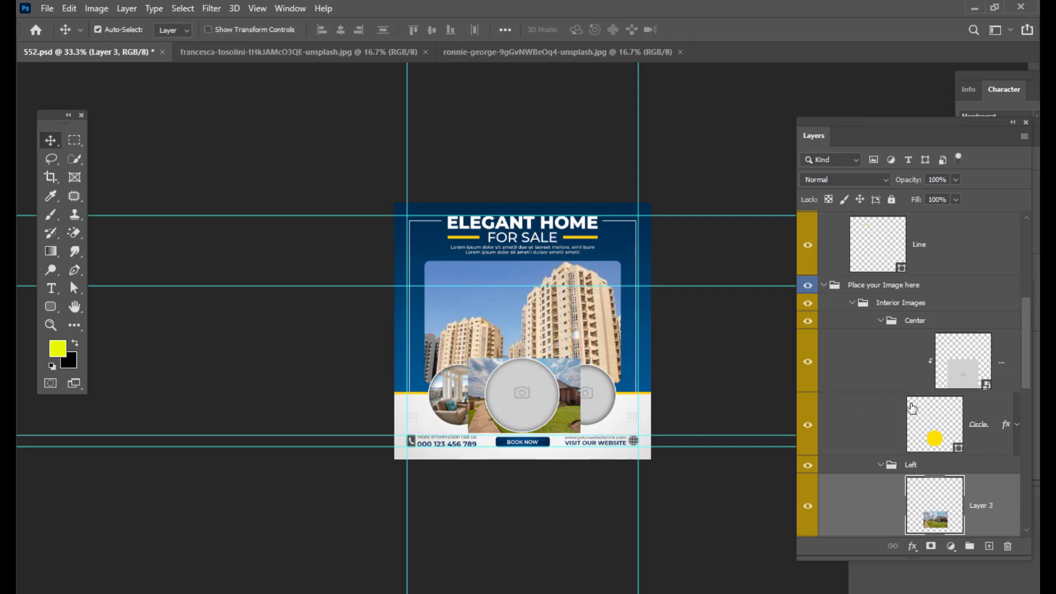
- Move the house photo layer into the Center group above the centre circle placeholder
{"action": "left_click_drag", "start_coordinate": [848, 130], "coordinate": [799, 97]}
{"action": "scroll", "coordinate": [861, 290], "scroll_direction": "down", "scroll_amount": 2}
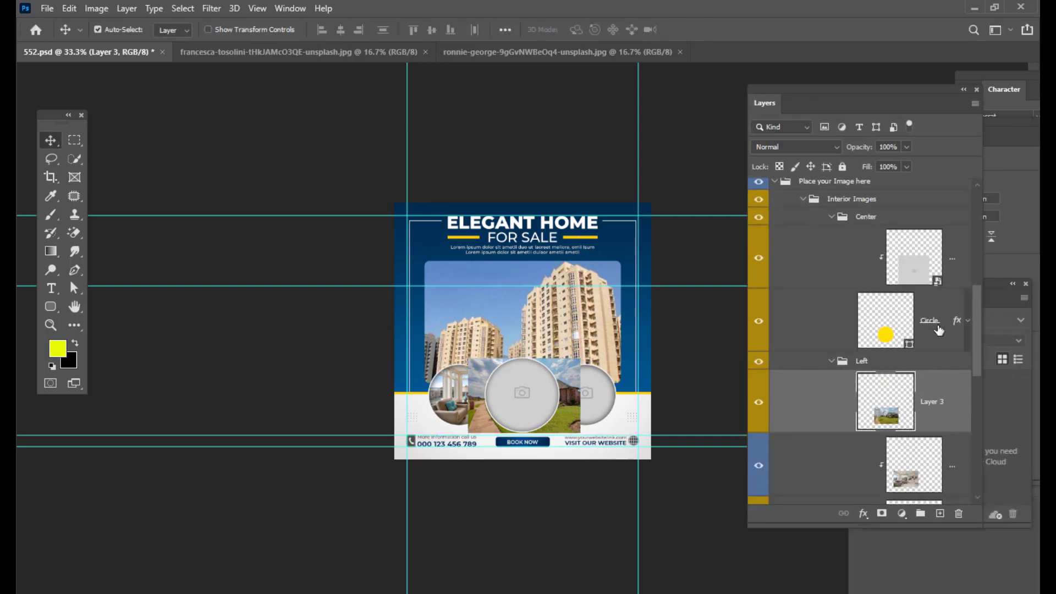
{"action": "left_click_drag", "start_coordinate": [947, 407], "coordinate": [940, 254]}
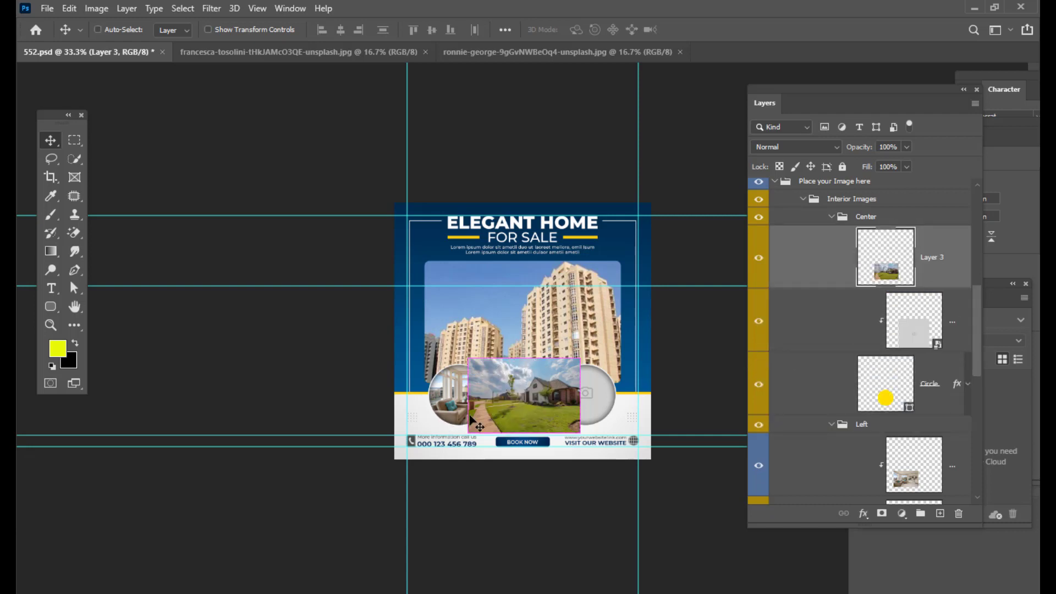
- Clip the house photo to the centre circle placeholder
{"action": "key", "text": "ctrl+plus"}
{"action": "key", "text": "ctrl"}
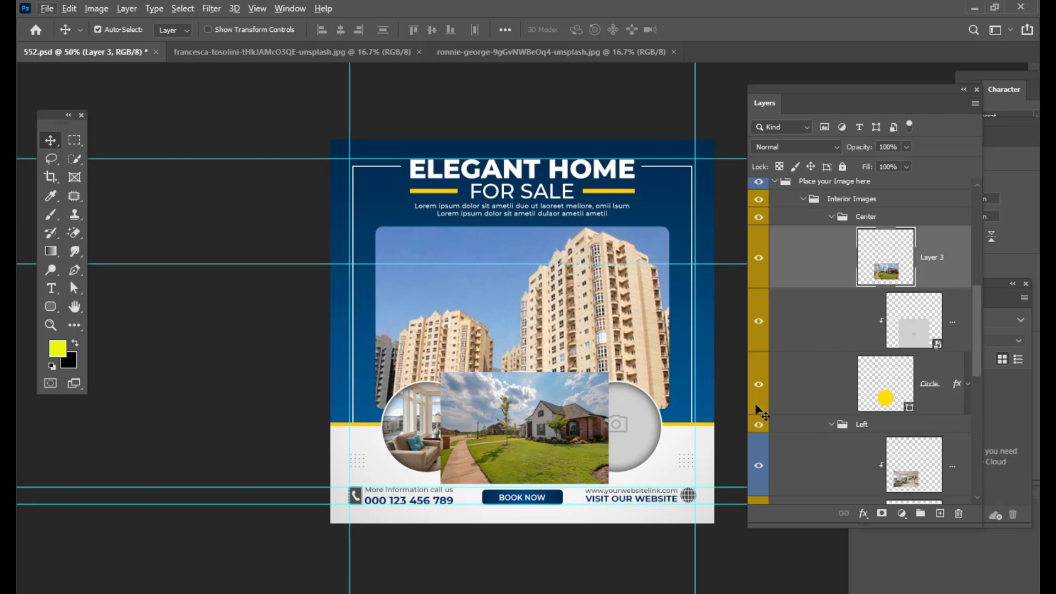
{"action": "left_click", "coordinate": [906, 288], "text": "alt"}
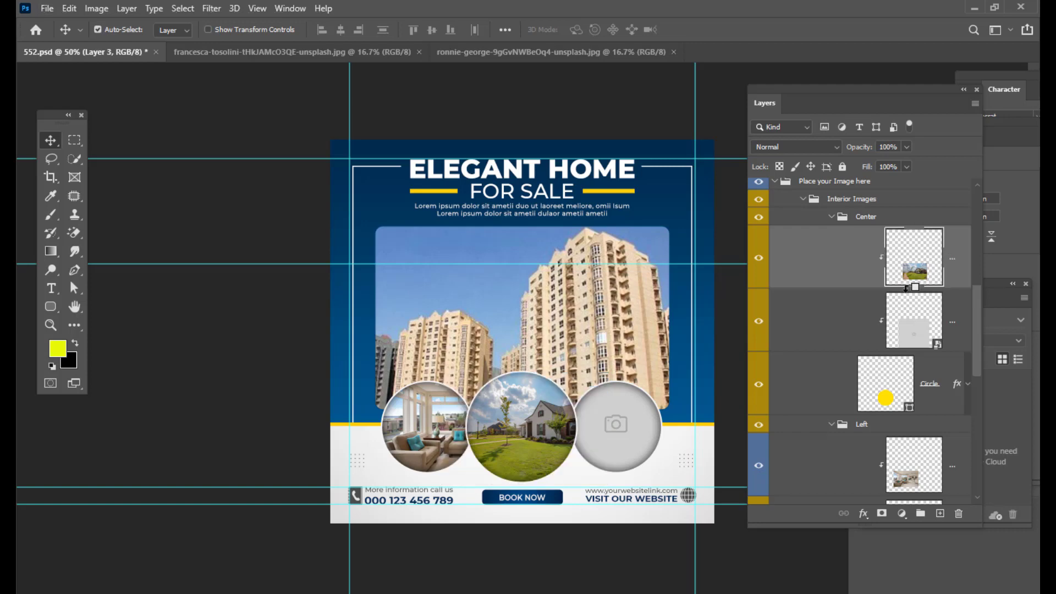
- Reposition the house photo and enlarge it to about 154% inside the centre circle with Free Transform
{"action": "left_click_drag", "start_coordinate": [552, 432], "coordinate": [511, 434]}
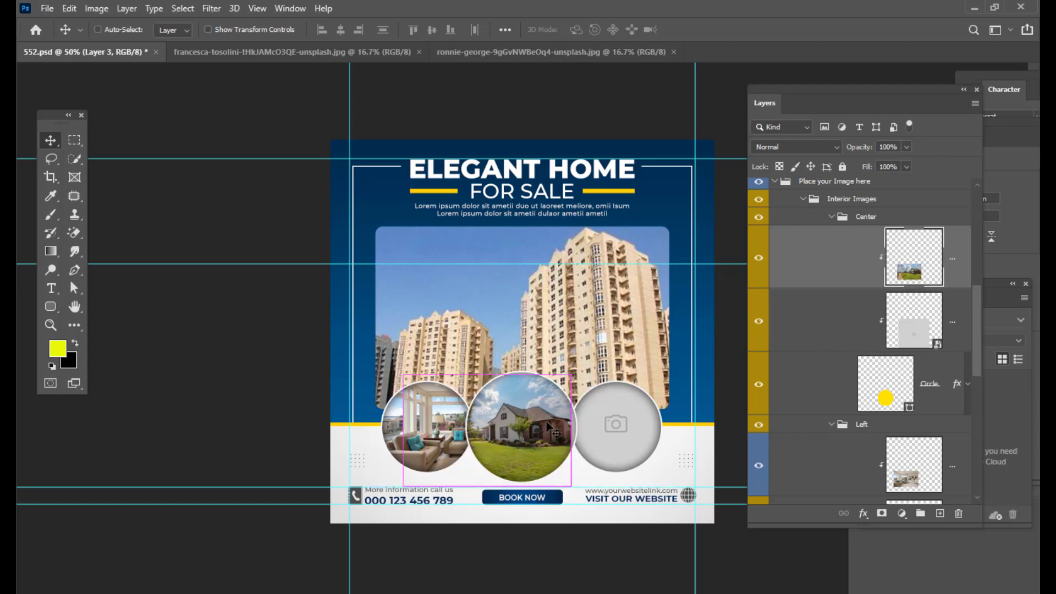
{"action": "key", "text": "ctrl+t"}
{"action": "left_click_drag", "start_coordinate": [575, 368], "coordinate": [621, 337]}
{"action": "mouse_move", "coordinate": [551, 434]}
{"action": "left_mouse_down"}
{"action": "mouse_move", "coordinate": [540, 438]}
{"action": "mouse_move", "coordinate": [550, 439]}
{"action": "left_mouse_up"}
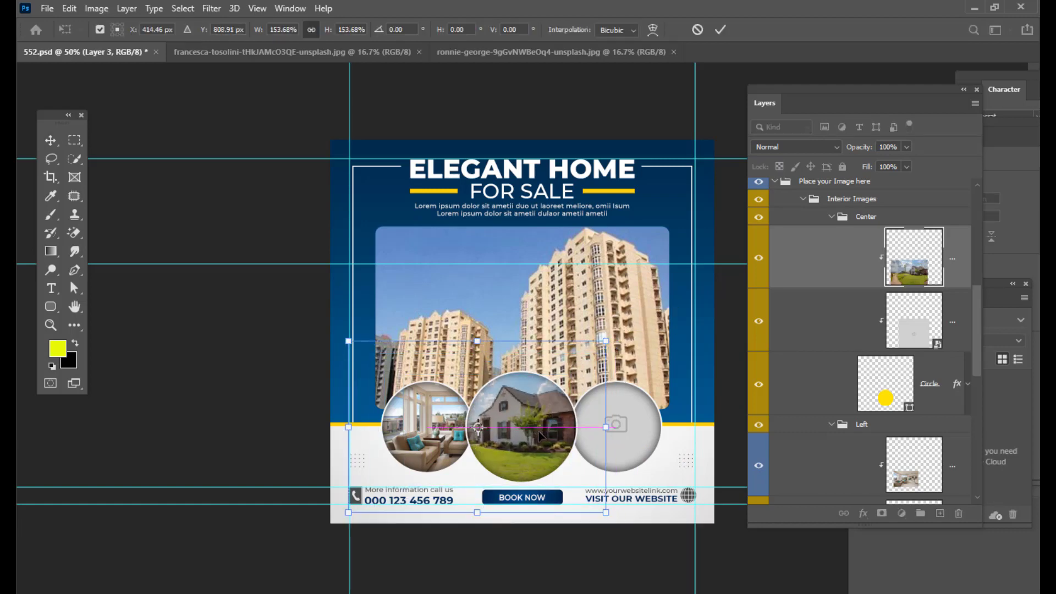
{"action": "key", "text": "Return"}
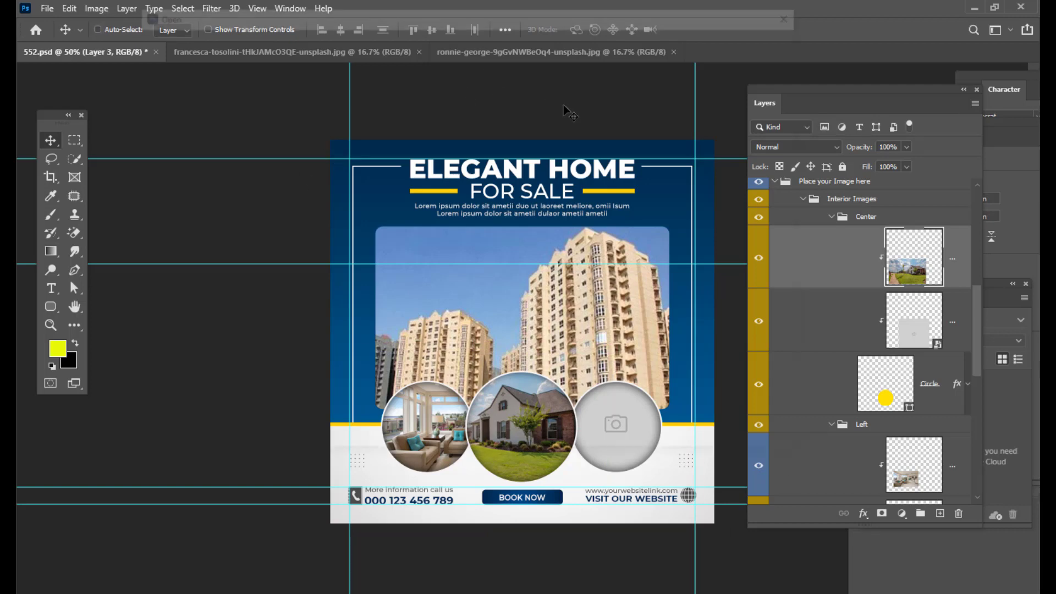
- Open the webaliser-_TPTXZd9mOo-unsplash modern house photo and drag it into the poster document
{"action": "key", "text": "ctrl+o"}
{"action": "scroll", "coordinate": [644, 261], "scroll_direction": "down", "scroll_amount": 2}
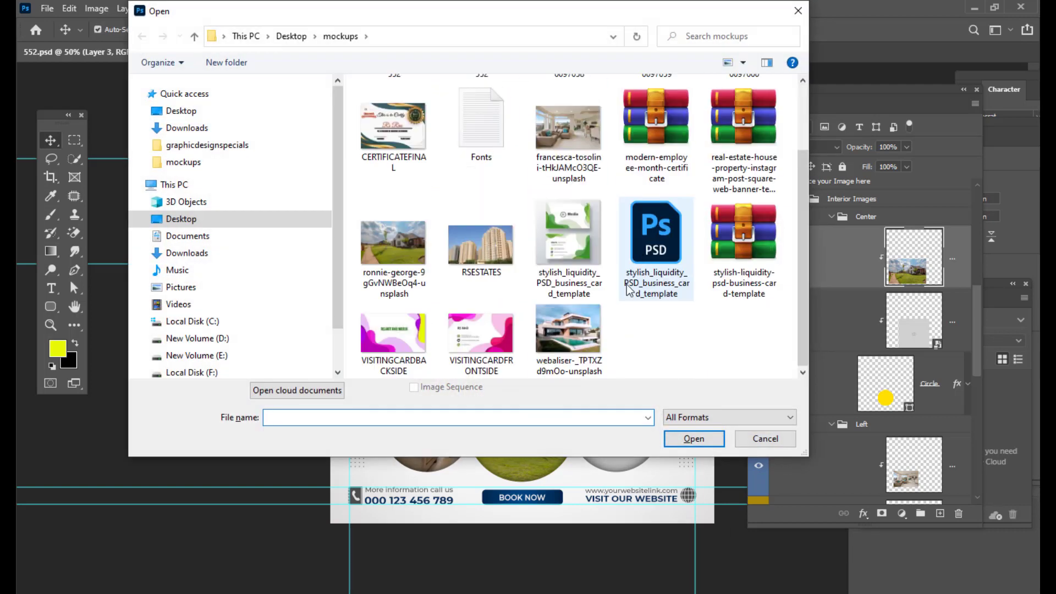
{"action": "left_click", "coordinate": [566, 333]}
{"action": "left_click", "coordinate": [693, 437]}
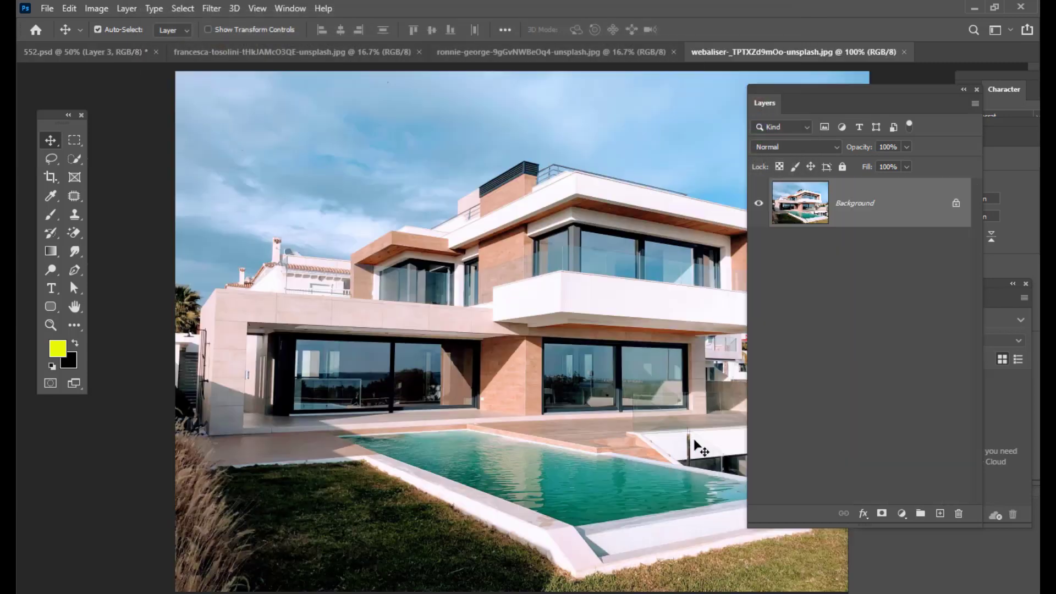
{"action": "left_click_drag", "start_coordinate": [114, 45], "coordinate": [423, 418]}
- Scale the modern house photo down to about 13% with Free Transform over the main image area
{"action": "key", "text": "ctrl+t"}
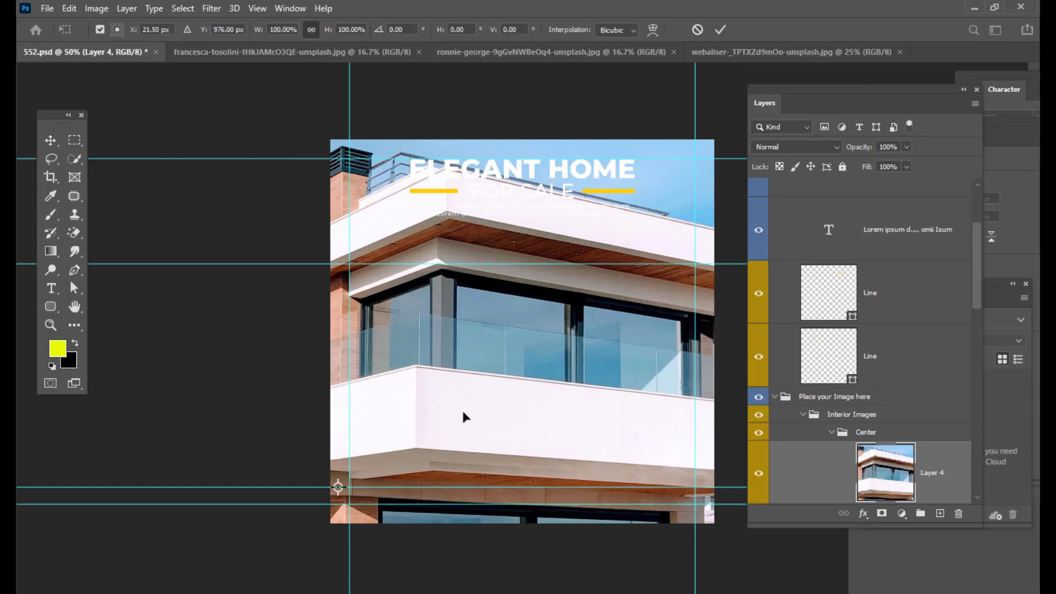
{"action": "key", "text": "ctrl+minus"}
{"action": "key", "text": "ctrl+minus"}
{"action": "key", "text": "ctrl+minus"}
{"action": "key", "text": "ctrl+minus"}
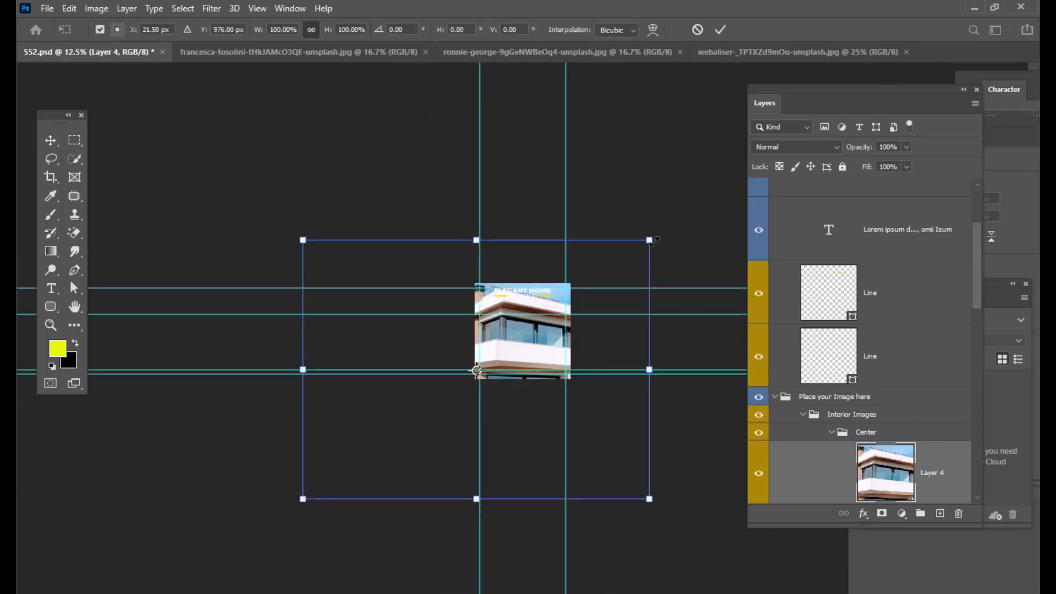
{"action": "left_click_drag", "start_coordinate": [649, 240], "coordinate": [536, 314]}
{"action": "key", "text": "ctrl+plus"}
{"action": "key", "text": "ctrl+plus"}
{"action": "key", "text": "ctrl+plus"}
{"action": "key", "text": "ctrl+plus"}
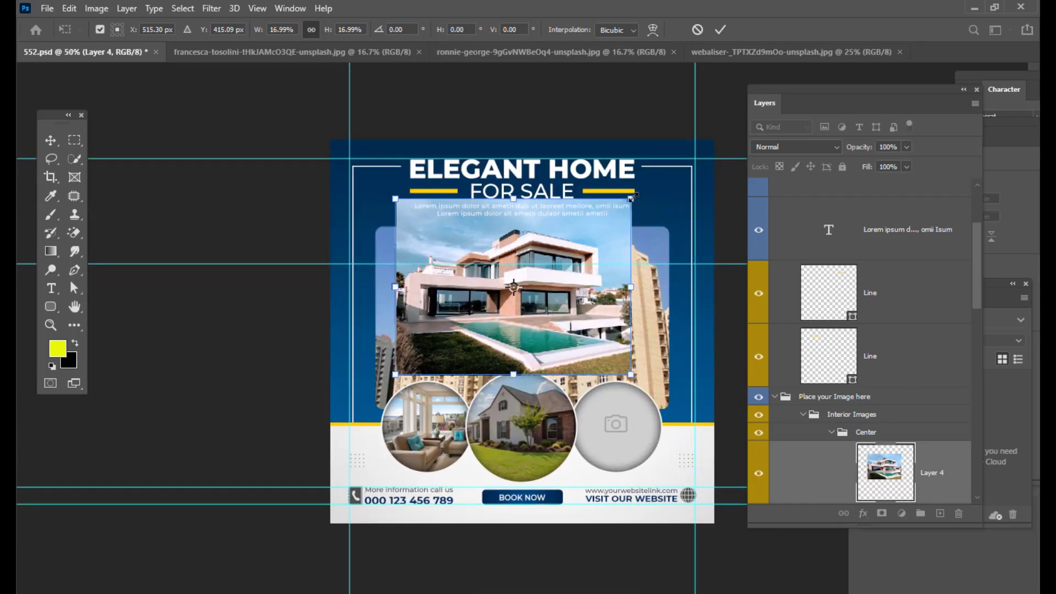
{"action": "left_click_drag", "start_coordinate": [632, 197], "coordinate": [614, 224]}
{"action": "key", "text": "Return"}
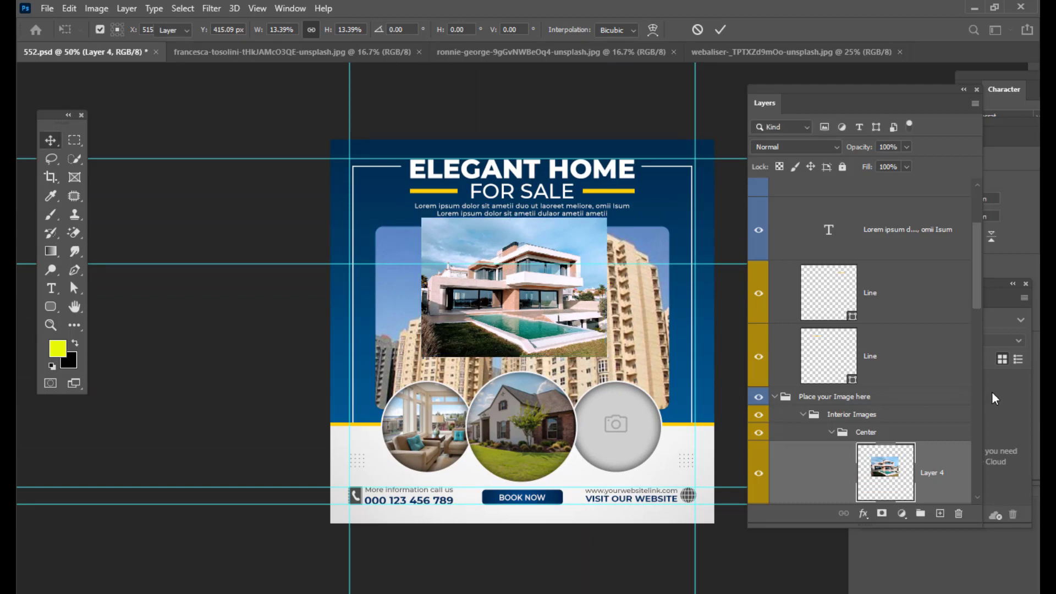
- Collapse the Center group in the layers list
{"action": "scroll", "coordinate": [946, 330], "scroll_direction": "down", "scroll_amount": 3}
{"action": "scroll", "coordinate": [947, 330], "scroll_direction": "down", "scroll_amount": 5}
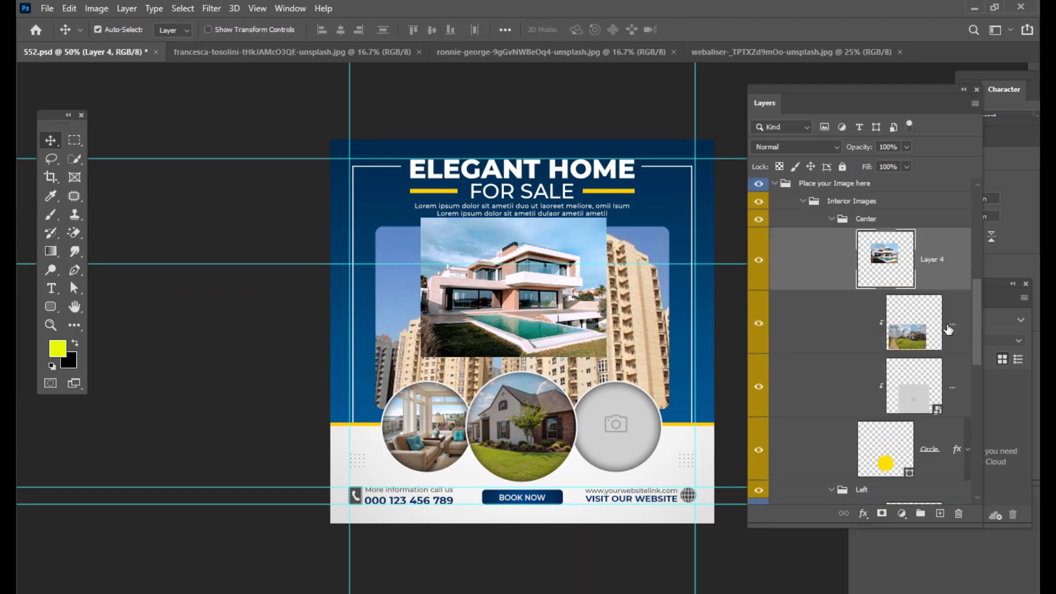
{"action": "scroll", "coordinate": [947, 330], "scroll_direction": "down", "scroll_amount": 1}
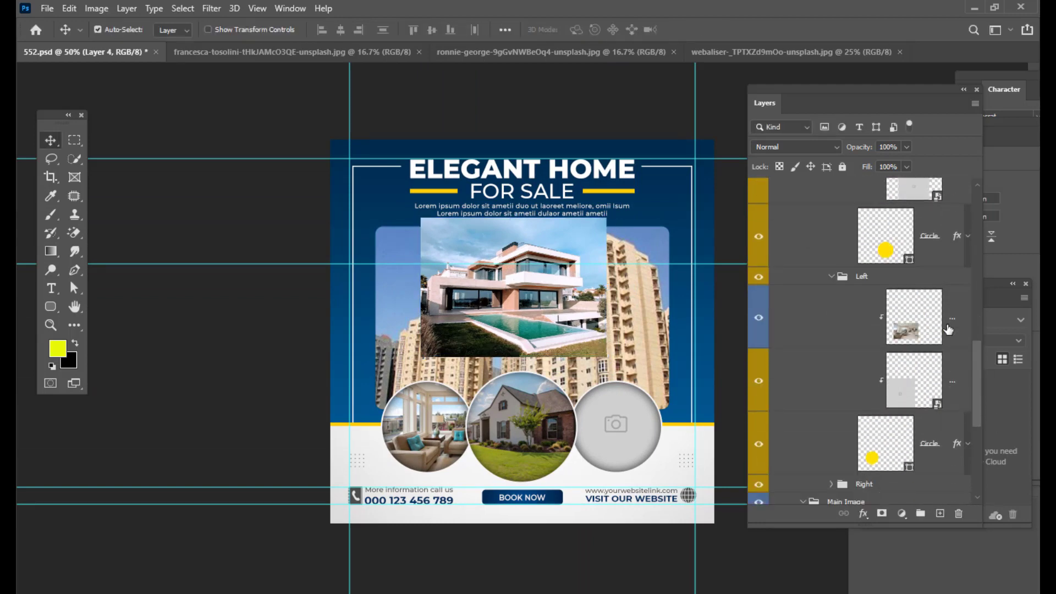
{"action": "scroll", "coordinate": [913, 308], "scroll_direction": "up", "scroll_amount": 4}
{"action": "scroll", "coordinate": [884, 286], "scroll_direction": "up", "scroll_amount": 3}
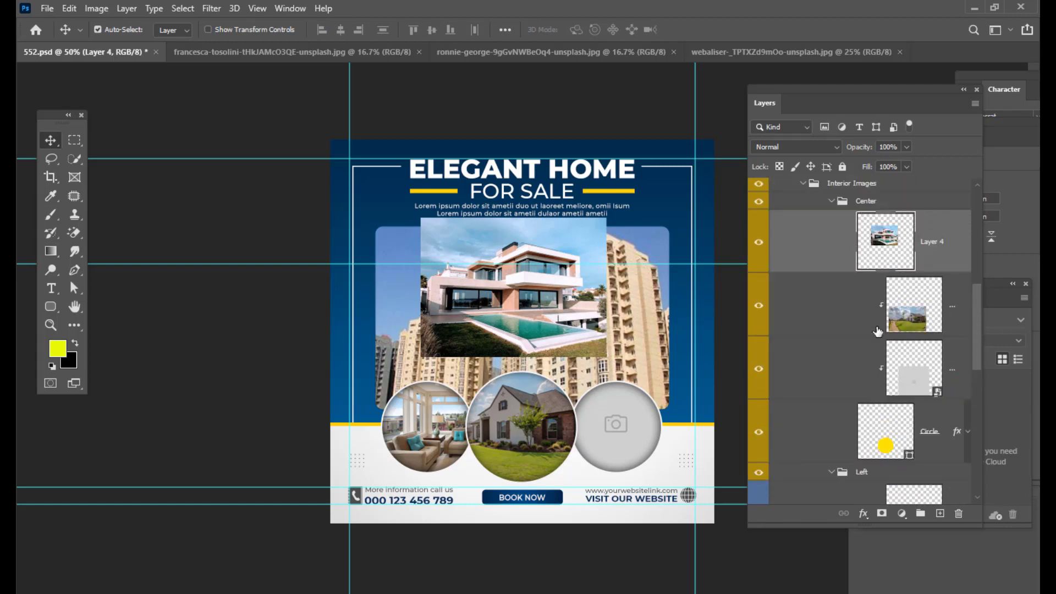
{"action": "left_click", "coordinate": [831, 219]}
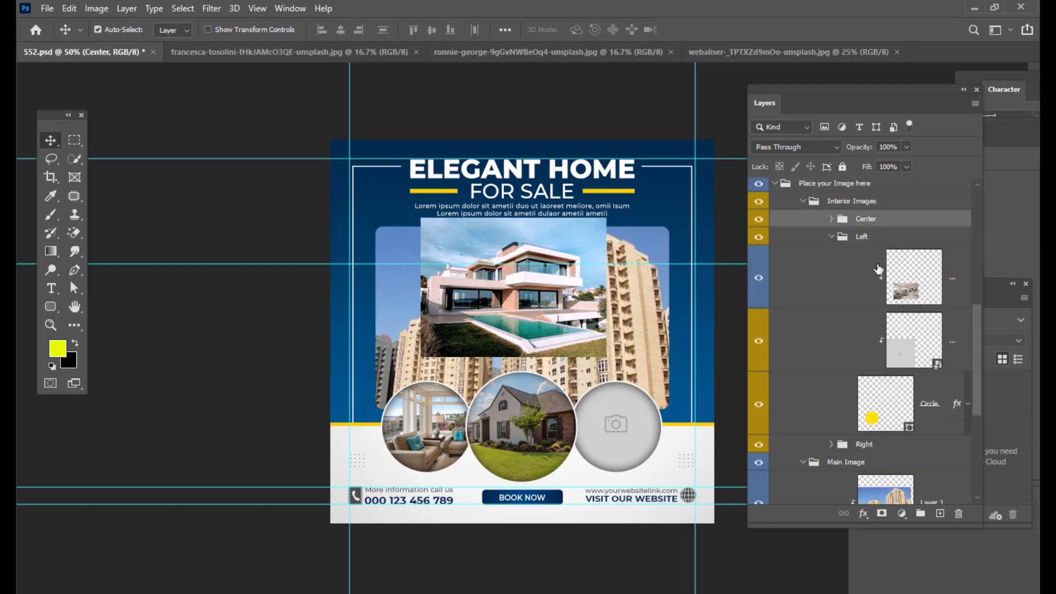
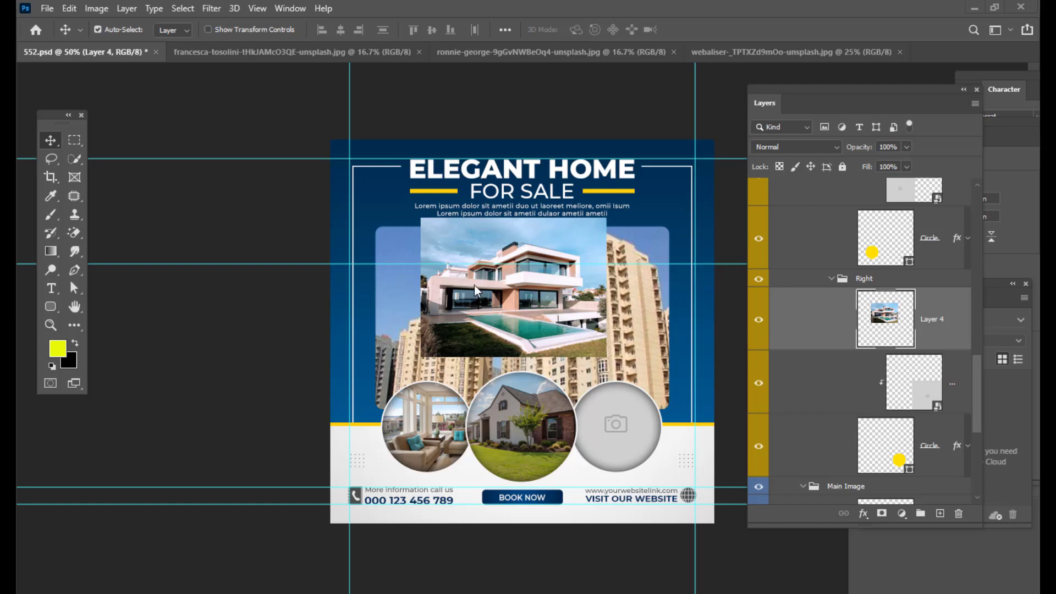
- Move the modern house photo over the right circle and clip it into that circle's shape
{"action": "left_click_drag", "start_coordinate": [564, 319], "coordinate": [633, 440]}
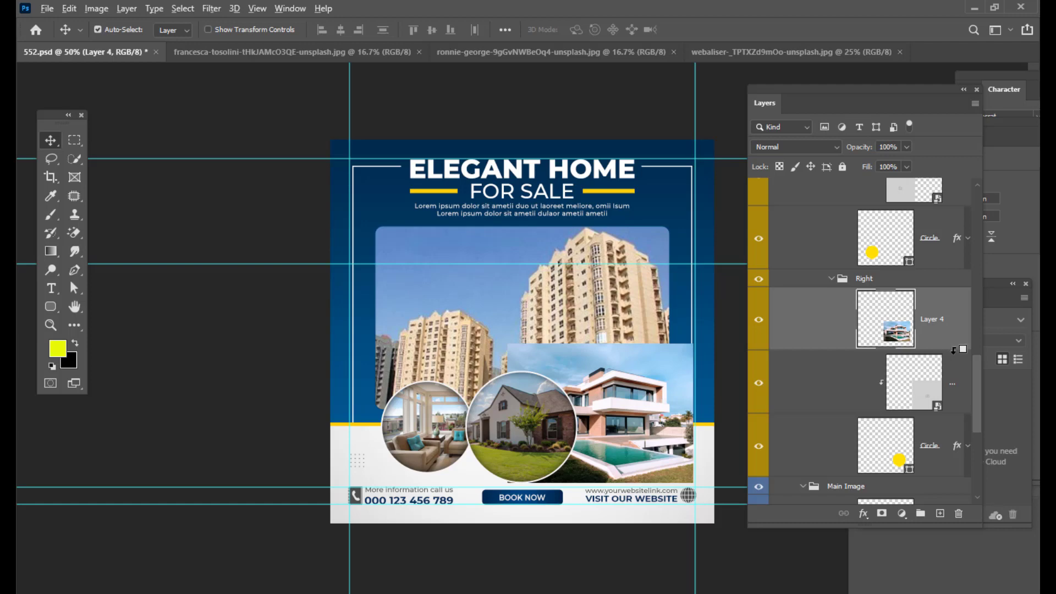
{"action": "left_click", "coordinate": [954, 349], "text": "alt"}
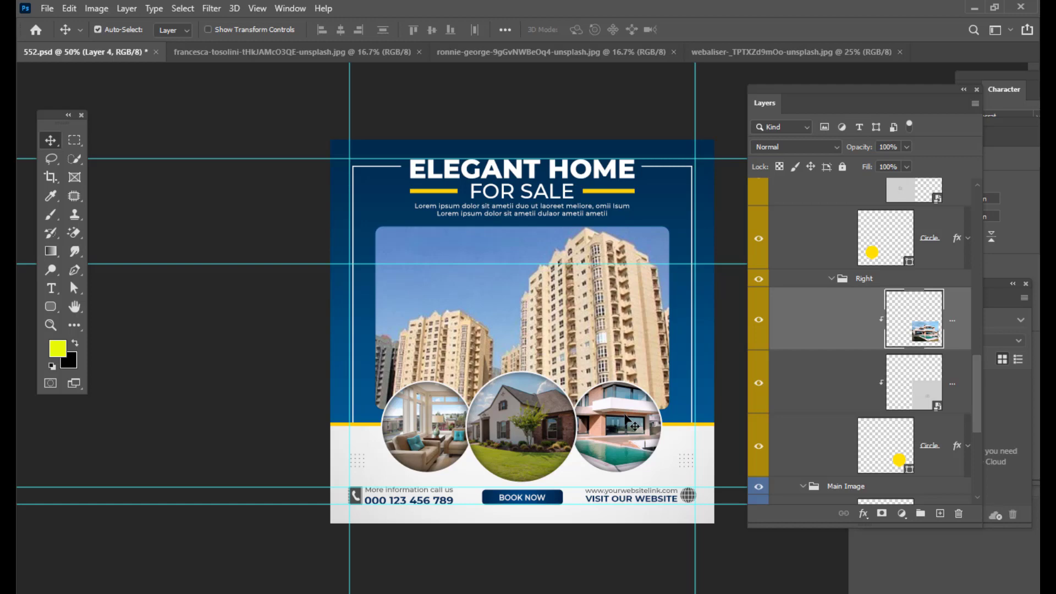
- Scale the modern house photo to about 67% with Free Transform and centre it inside the right circle
{"action": "key", "text": "ctrl+t"}
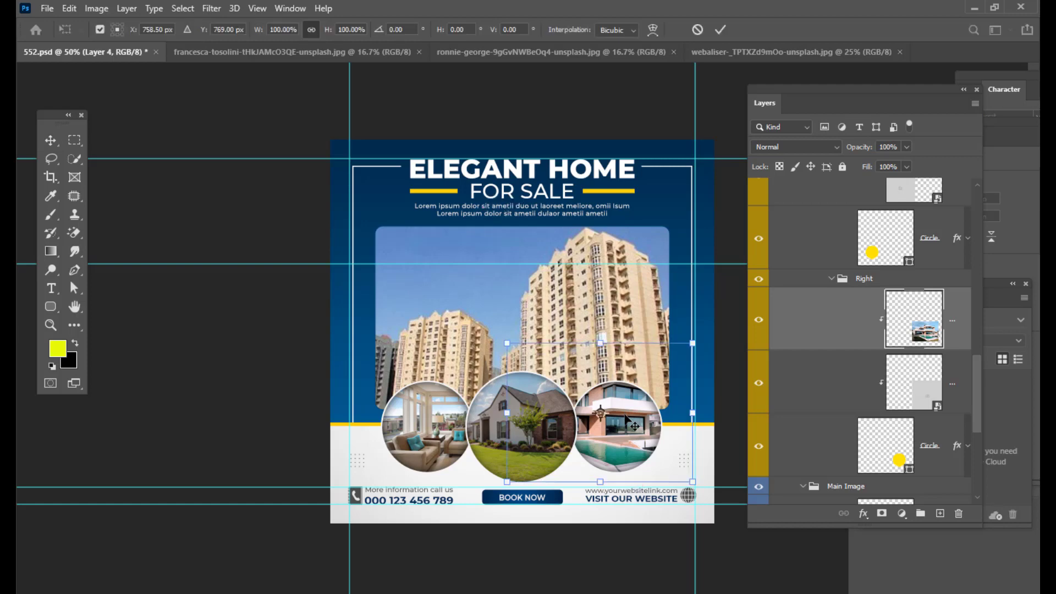
{"action": "left_click_drag", "start_coordinate": [696, 341], "coordinate": [678, 354]}
{"action": "left_click_drag", "start_coordinate": [638, 409], "coordinate": [656, 424]}
{"action": "left_click_drag", "start_coordinate": [689, 371], "coordinate": [678, 381]}
{"action": "left_click_drag", "start_coordinate": [617, 424], "coordinate": [624, 423]}
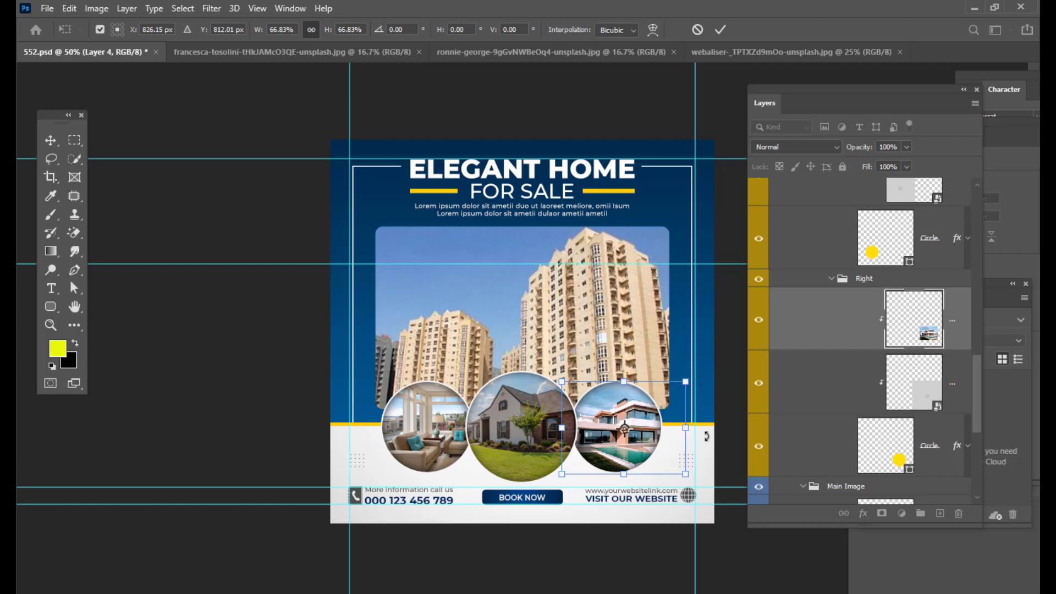
{"action": "key", "text": "Return"}
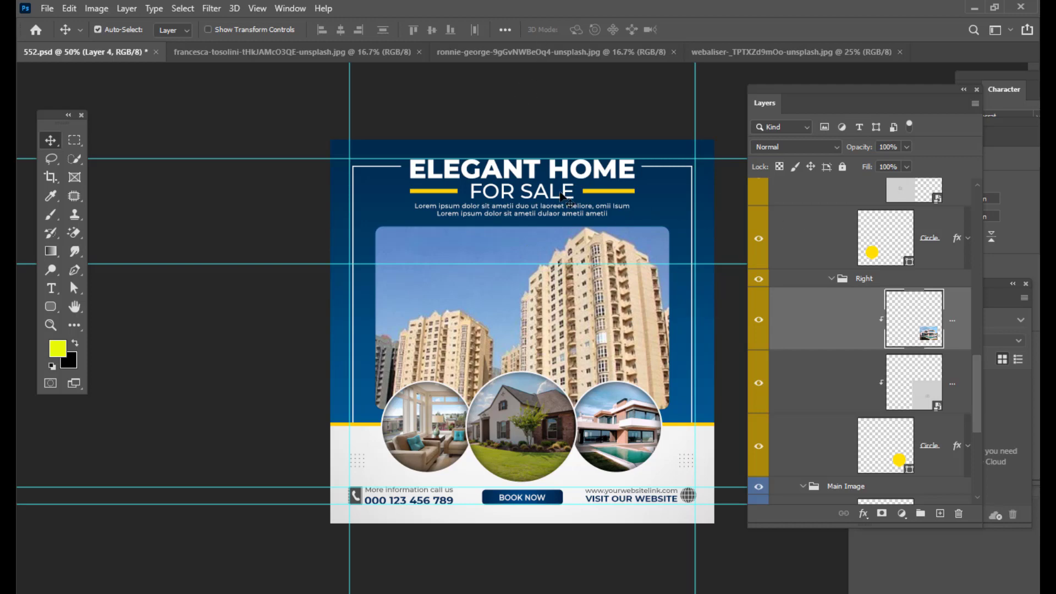
- Select the headline text layer and replace its text with "RS REAL ESTATE"
{"action": "right_click", "coordinate": [497, 174]}
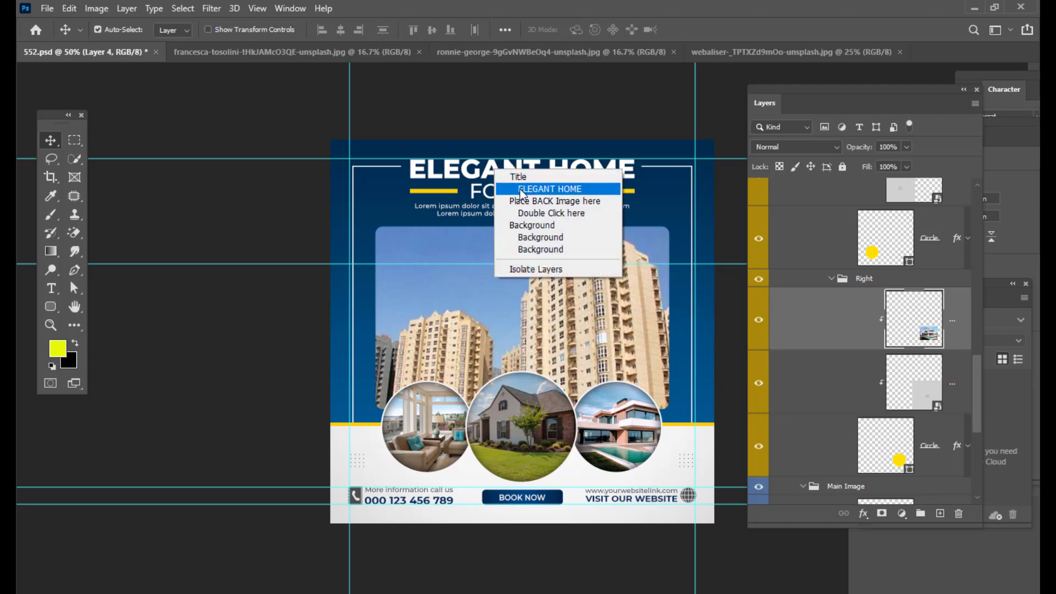
{"action": "left_click", "coordinate": [523, 190]}
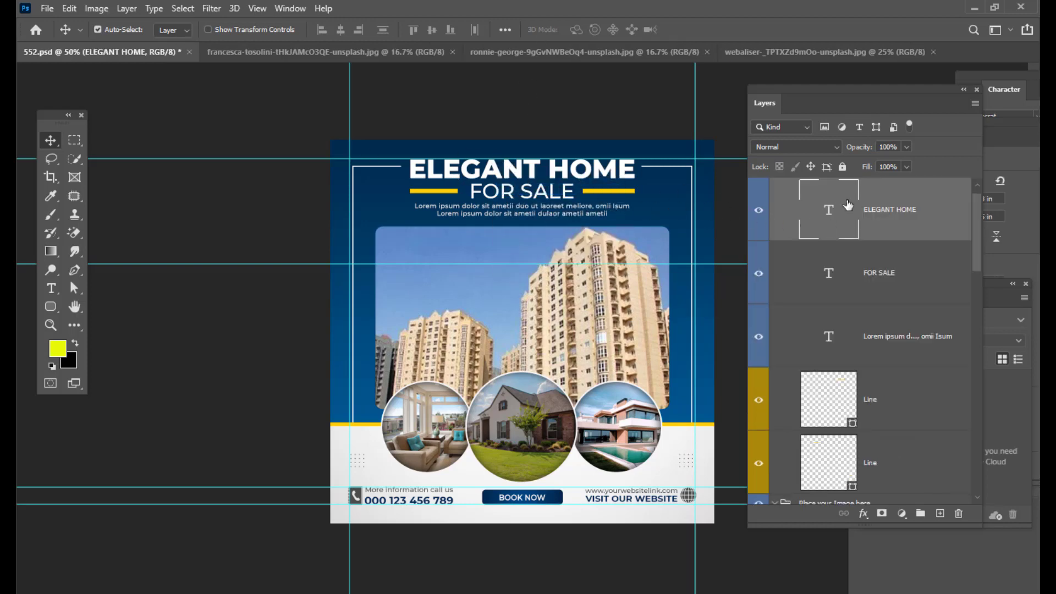
{"action": "double_click", "coordinate": [829, 207]}
{"action": "key", "text": "BackSpace"}
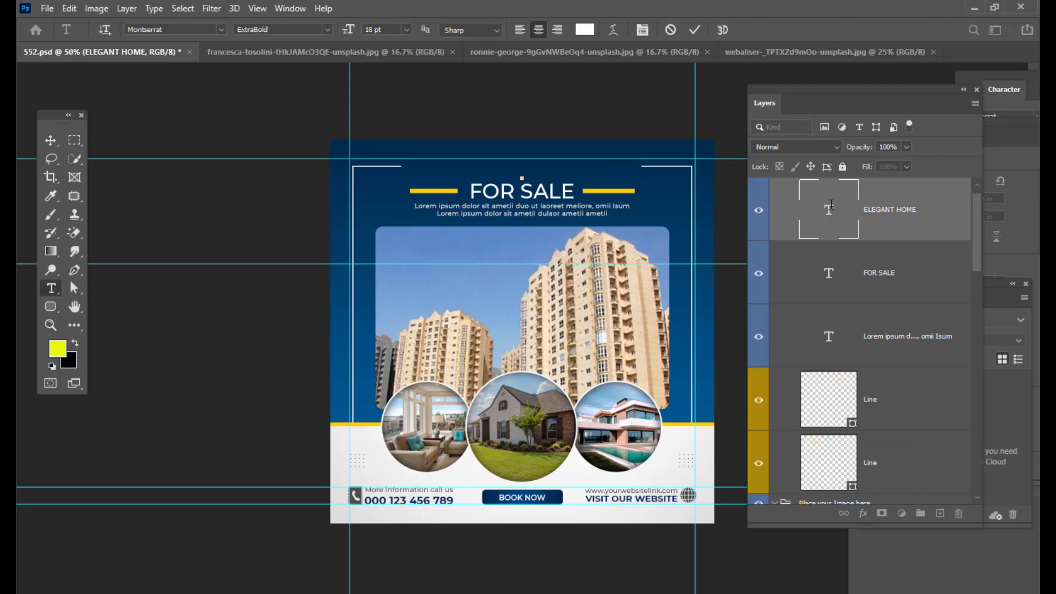
{"action": "type", "text": "RS"}
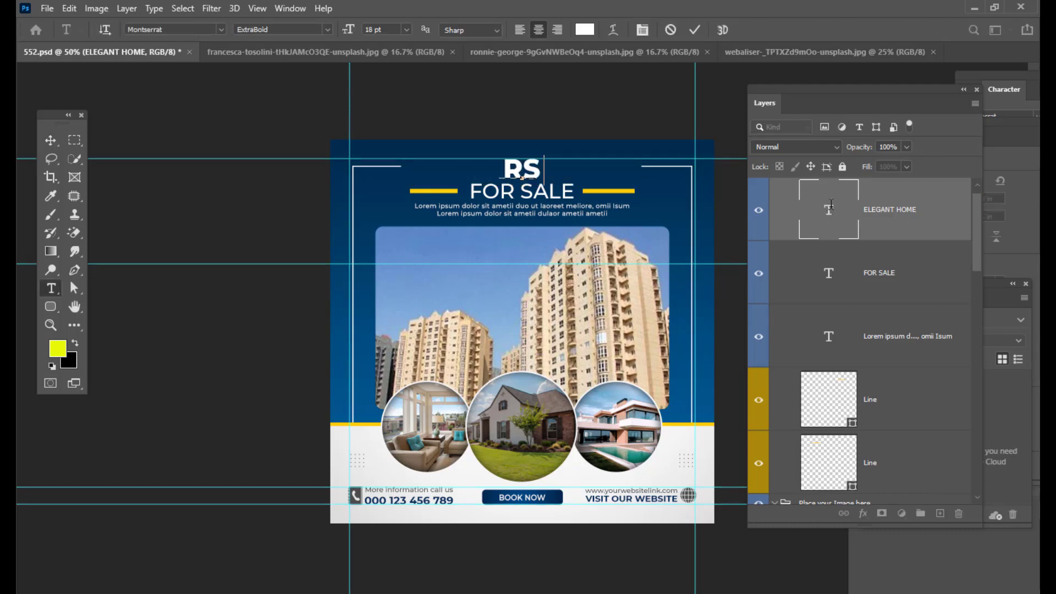
{"action": "type", "text": " REAL EST"}
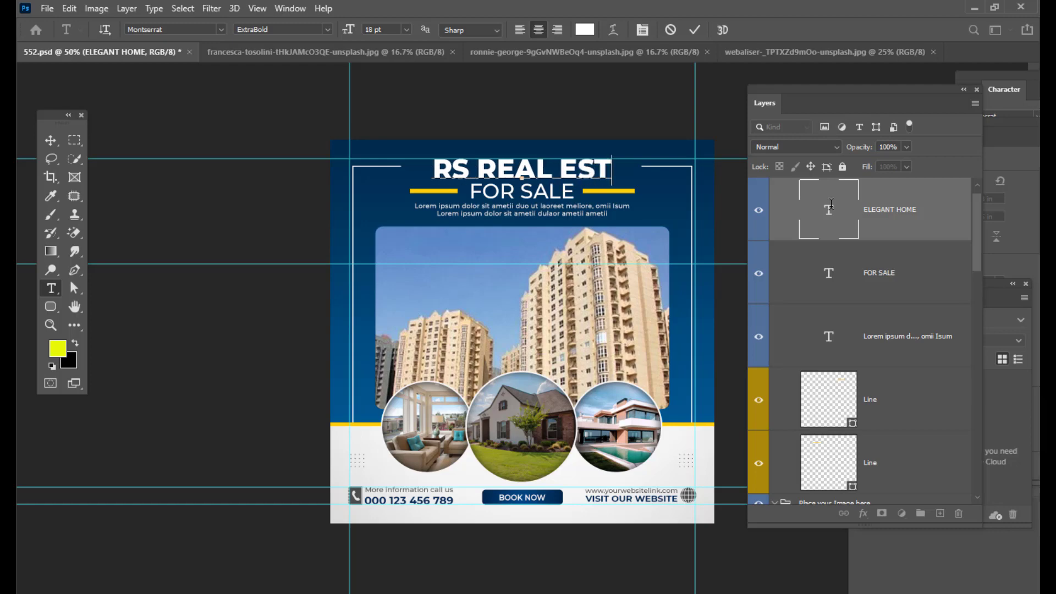
{"action": "type", "text": "ATE"}
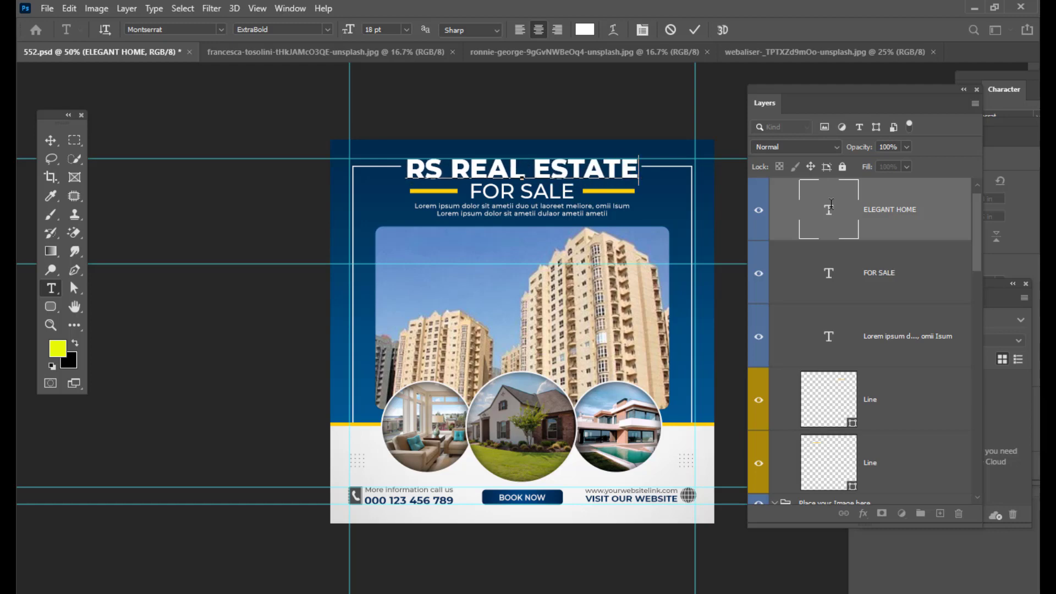
- Reduce the headline's font size to 14.85 pt and nudge it up slightly
{"action": "key", "text": "shift+Left"}
{"action": "key", "text": "shift+Left"}
{"action": "key", "text": "shift+Left"}
{"action": "key", "text": "shift+Left"}
{"action": "key", "text": "shift+Left"}
{"action": "key", "text": "shift+Left"}
{"action": "key", "text": "shift+Left"}
{"action": "key", "text": "shift+Left"}
{"action": "key", "text": "shift+Left"}
{"action": "key", "text": "shift+Left"}
{"action": "key", "text": "shift+Left"}
{"action": "key", "text": "shift+Left"}
{"action": "key", "text": "shift+Left"}
{"action": "key", "text": "shift+Left"}
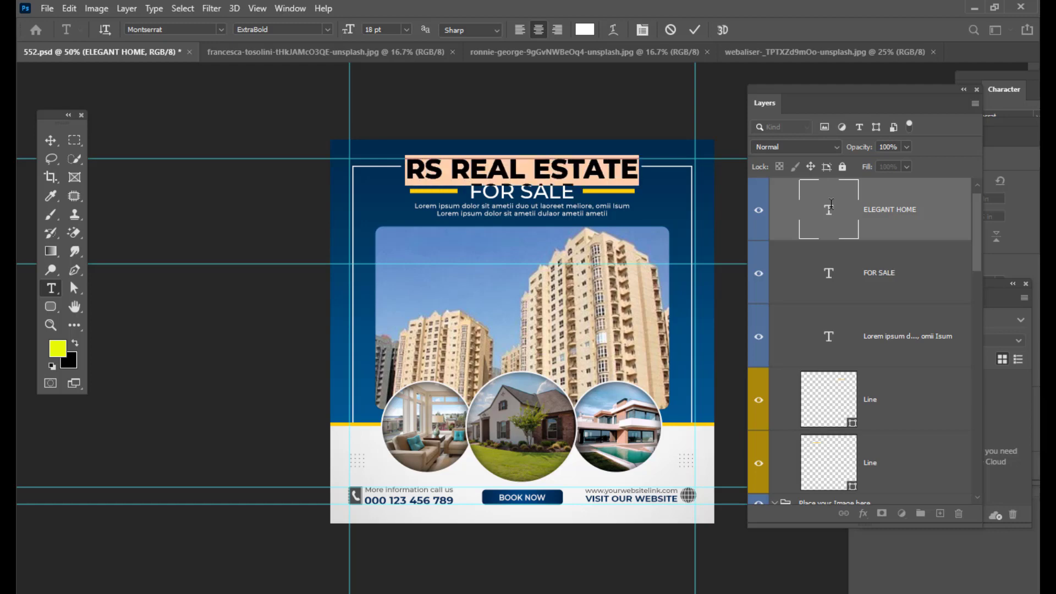
{"action": "key", "text": "ctrl+shift+comma"}
{"action": "key", "text": "ctrl+shift+comma"}
{"action": "key", "text": "ctrl+shift+comma"}
{"action": "key", "text": "ctrl+shift+comma"}
{"action": "key", "text": "ctrl+shift+comma"}
{"action": "key", "text": "ctrl+shift+comma"}
{"action": "key", "text": "ctrl+shift+comma"}
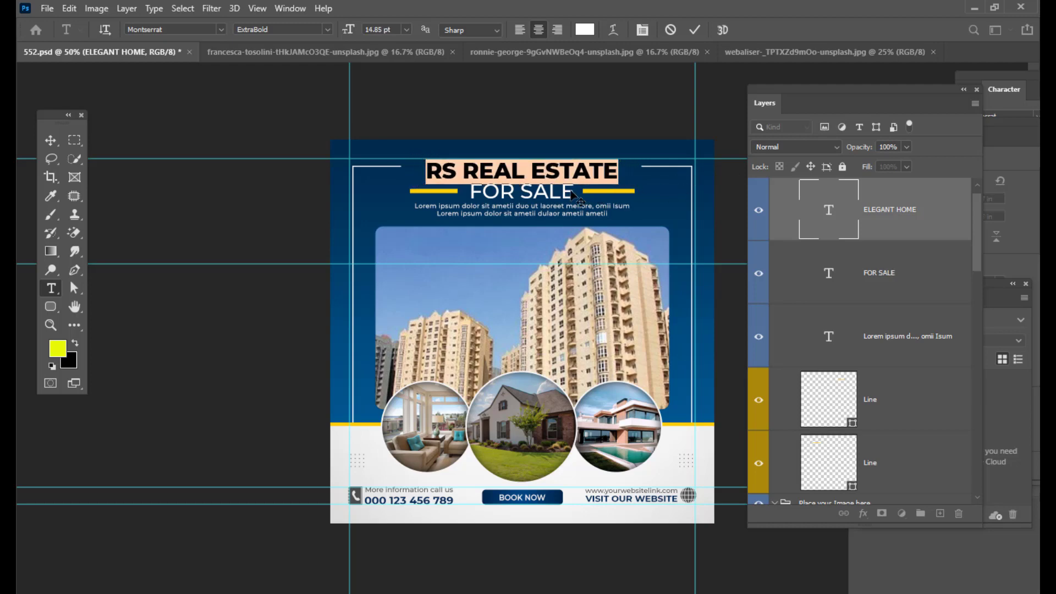
{"action": "left_click", "coordinate": [50, 141]}
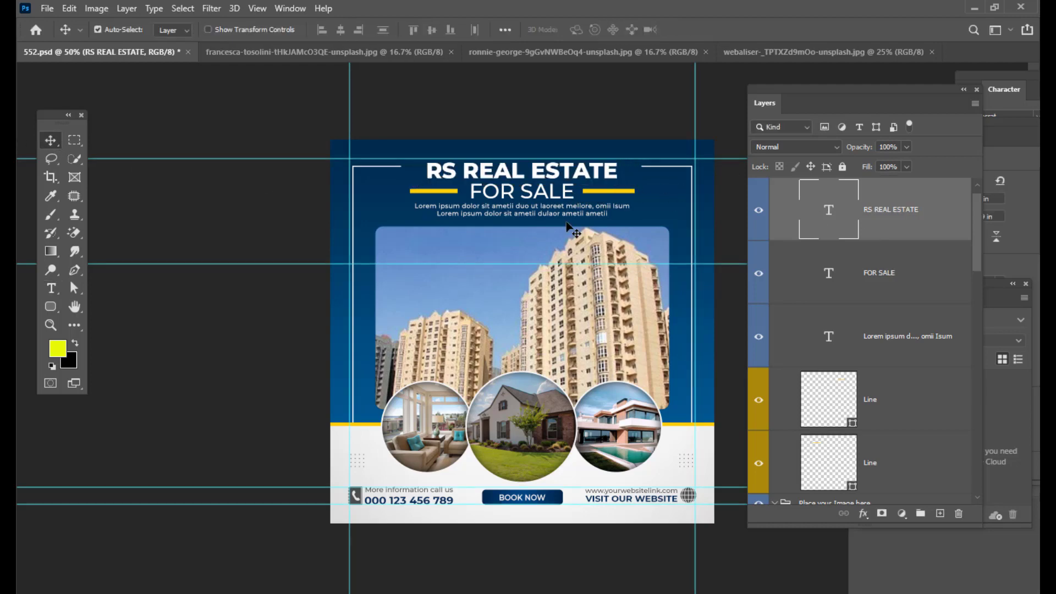
{"action": "key", "text": "Up"}
{"action": "key", "text": "Up"}
{"action": "key", "text": "Up"}
{"action": "key", "text": "Up"}
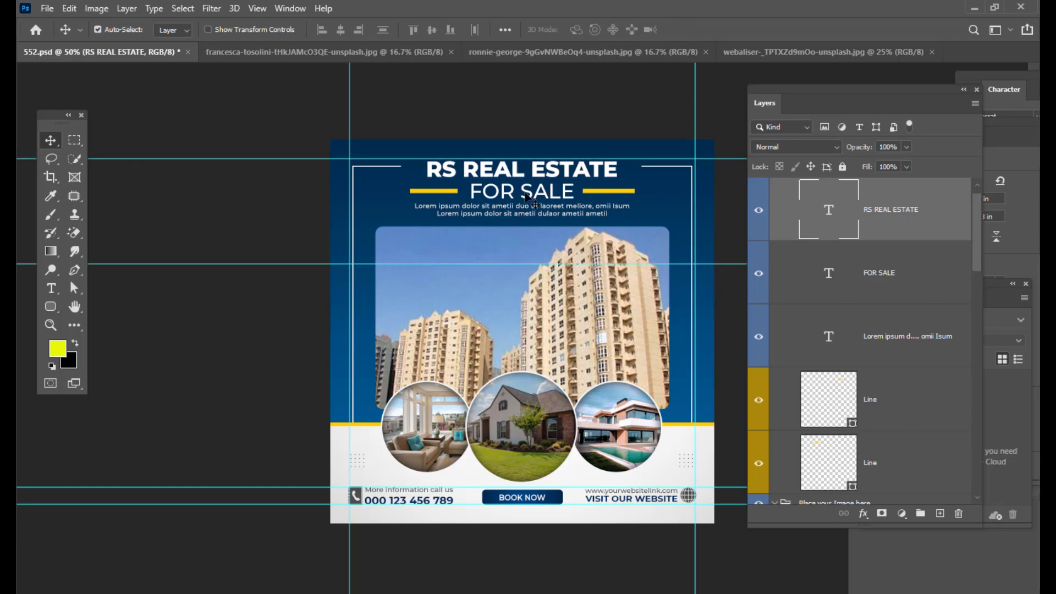
- Select the FOR SALE text layer and replace its text with "& RESORTS"
{"action": "right_click", "coordinate": [509, 199]}
{"action": "left_click", "coordinate": [520, 213]}
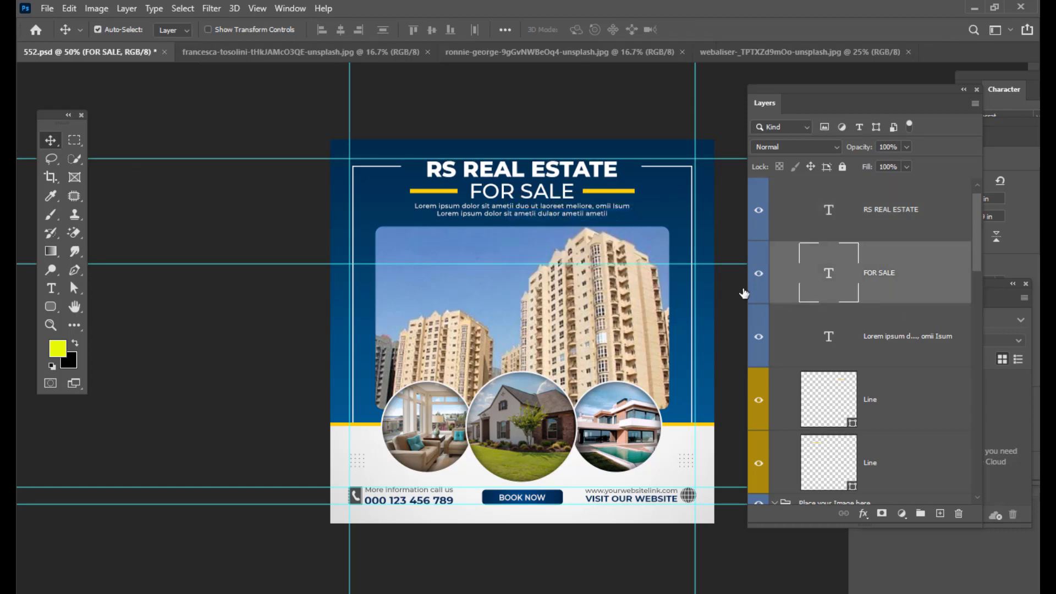
{"action": "left_click", "coordinate": [759, 274]}
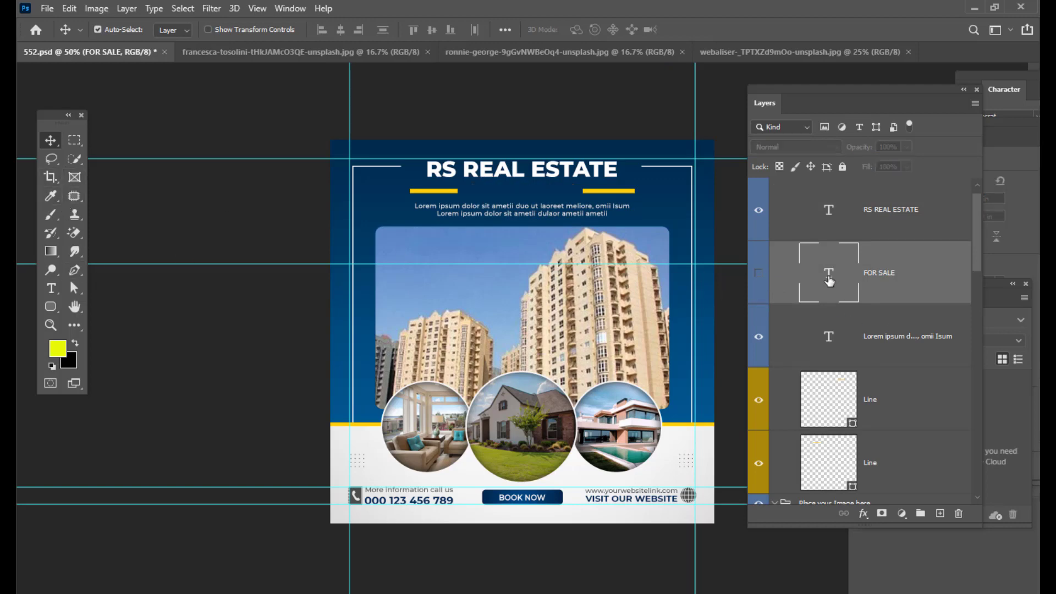
{"action": "left_click", "coordinate": [759, 274]}
{"action": "double_click", "coordinate": [824, 266]}
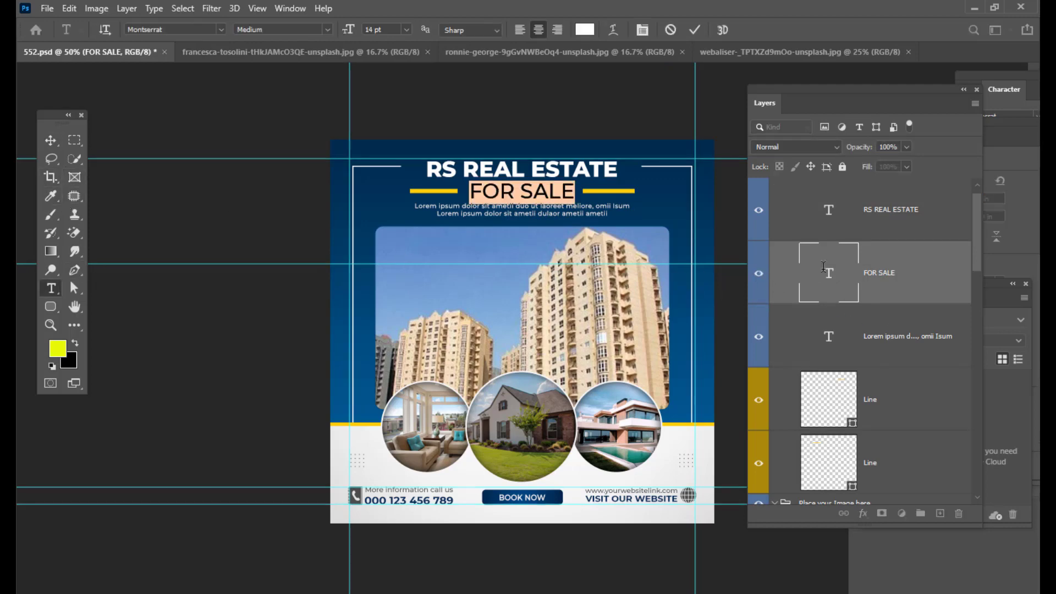
{"action": "key", "text": "BackSpace"}
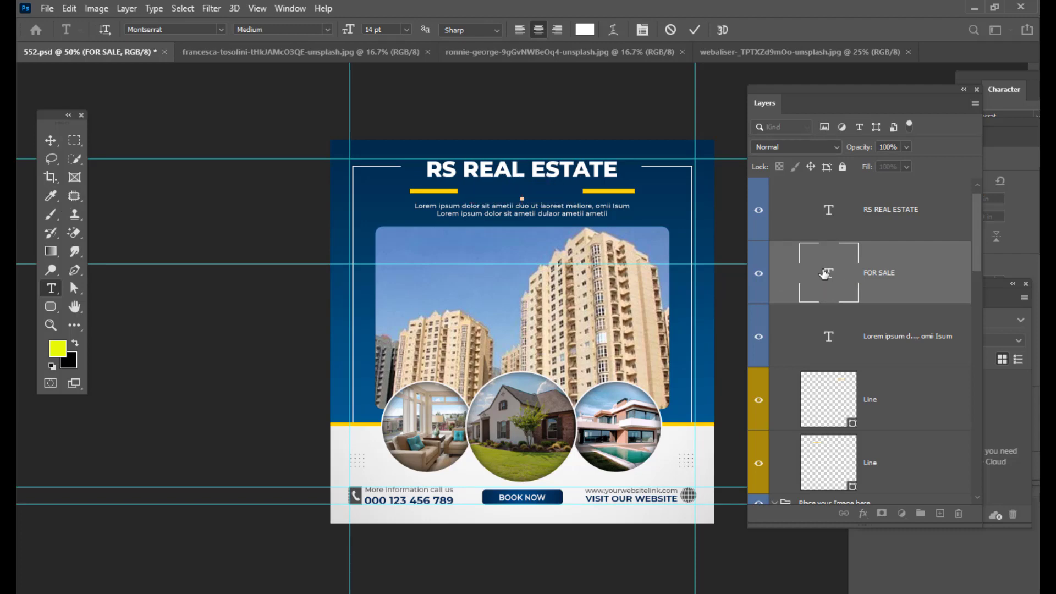
{"action": "type", "text": "AND R"}
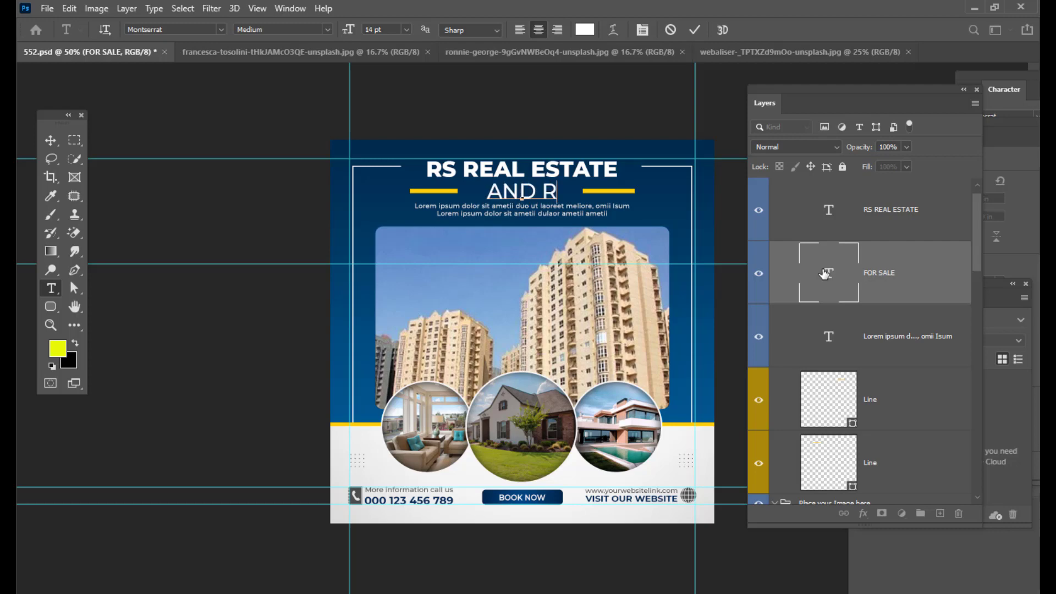
{"action": "key", "text": "BackSpace"}
{"action": "key", "text": "BackSpace"}
{"action": "key", "text": "BackSpace"}
{"action": "key", "text": "BackSpace"}
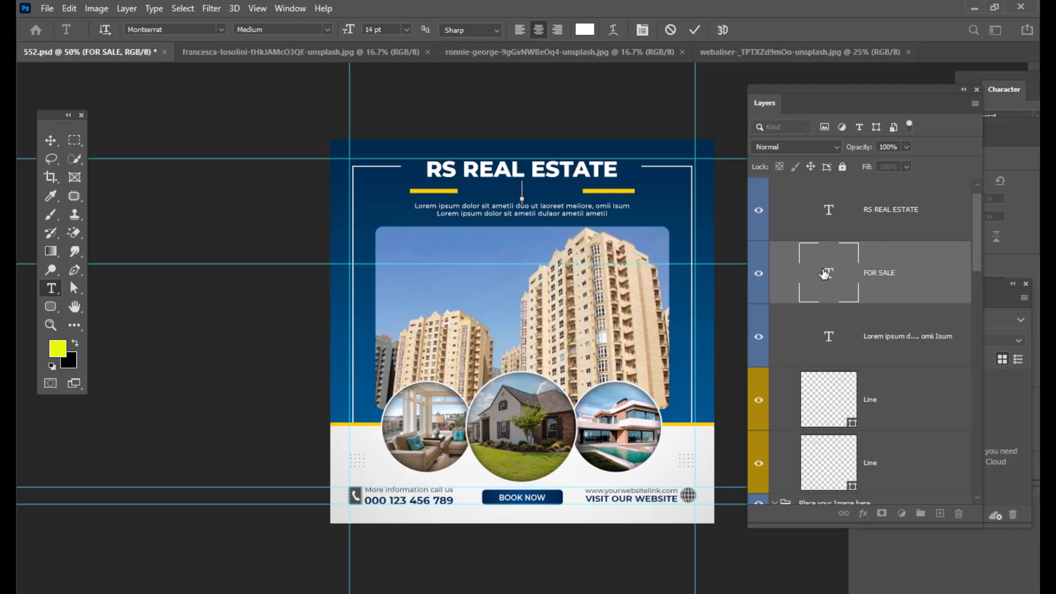
{"action": "type", "text": "& RESORTS"}
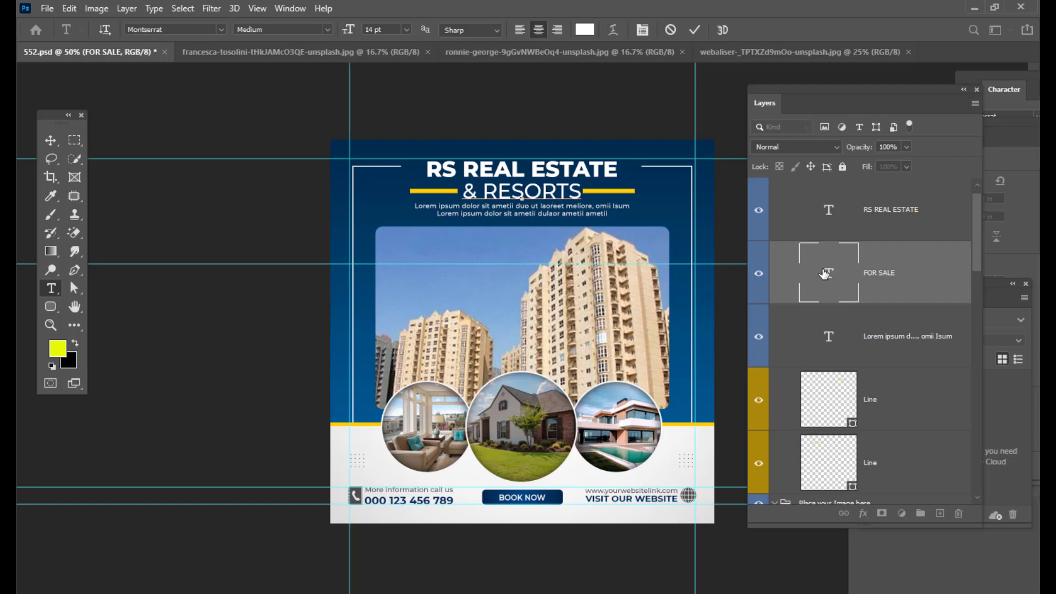
- Reduce the "& RESORTS" subtitle's font size to 10.85 pt and commit the edit
{"action": "key", "text": "shift+Left"}
{"action": "key", "text": "shift+Left"}
{"action": "key", "text": "shift+Left"}
{"action": "key", "text": "shift+Left"}
{"action": "key", "text": "shift+Left"}
{"action": "key", "text": "shift+Left"}
{"action": "key", "text": "shift+Left"}
{"action": "key", "text": "shift+Left"}
{"action": "key", "text": "shift+Left"}
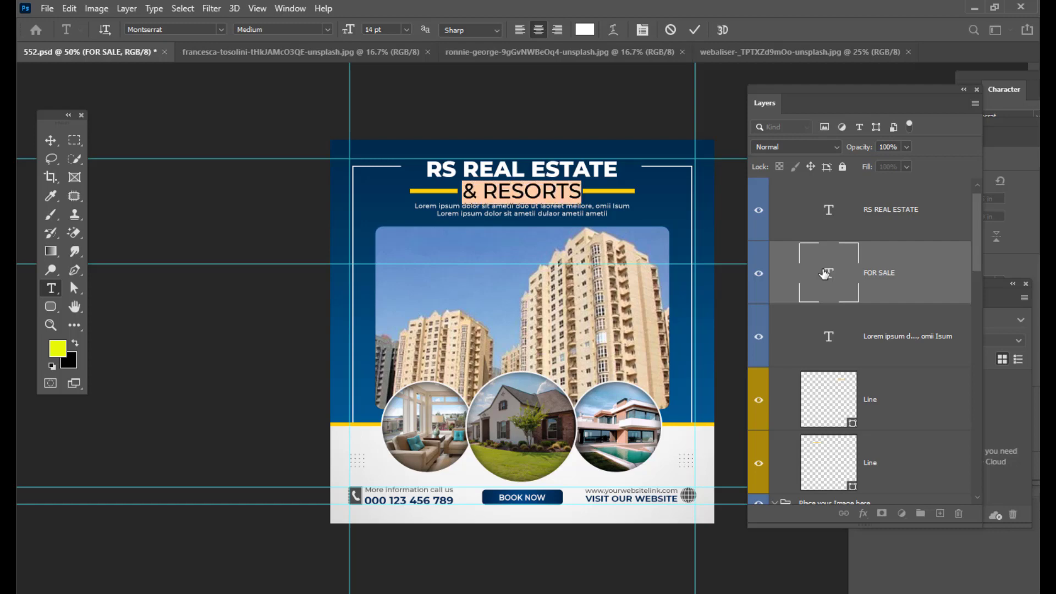
{"action": "key", "text": "ctrl+shift+comma"}
{"action": "key", "text": "ctrl+shift+comma"}
{"action": "key", "text": "ctrl+shift+comma"}
{"action": "key", "text": "ctrl+shift+comma"}
{"action": "key", "text": "ctrl+shift+comma"}
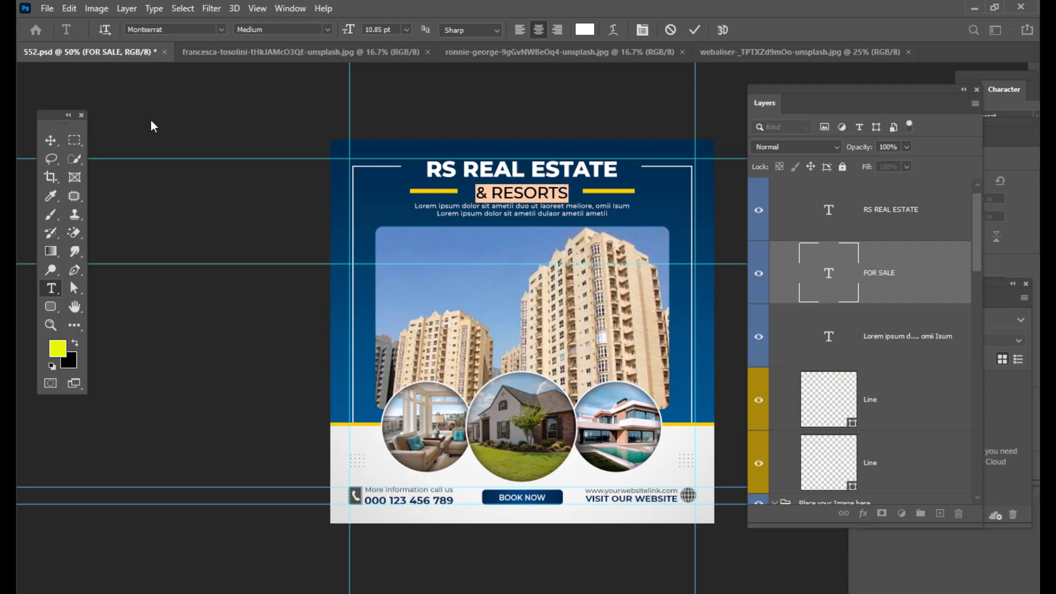
{"action": "left_click", "coordinate": [52, 138]}
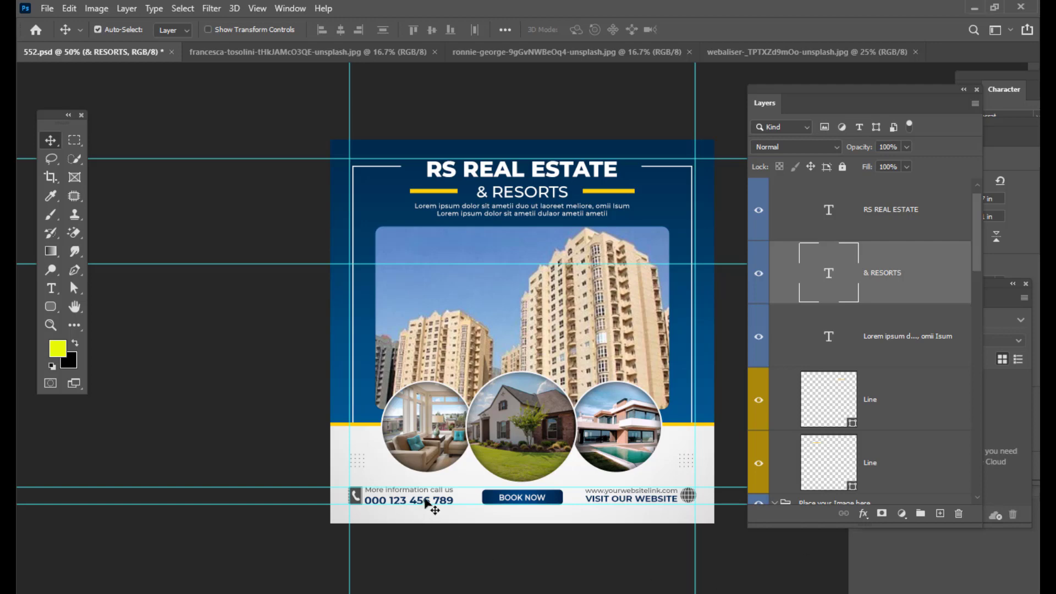
- Select the phone number text layer and replace the number with the contact's phone number
{"action": "left_click", "coordinate": [935, 347]}
{"action": "right_click", "coordinate": [429, 502]}
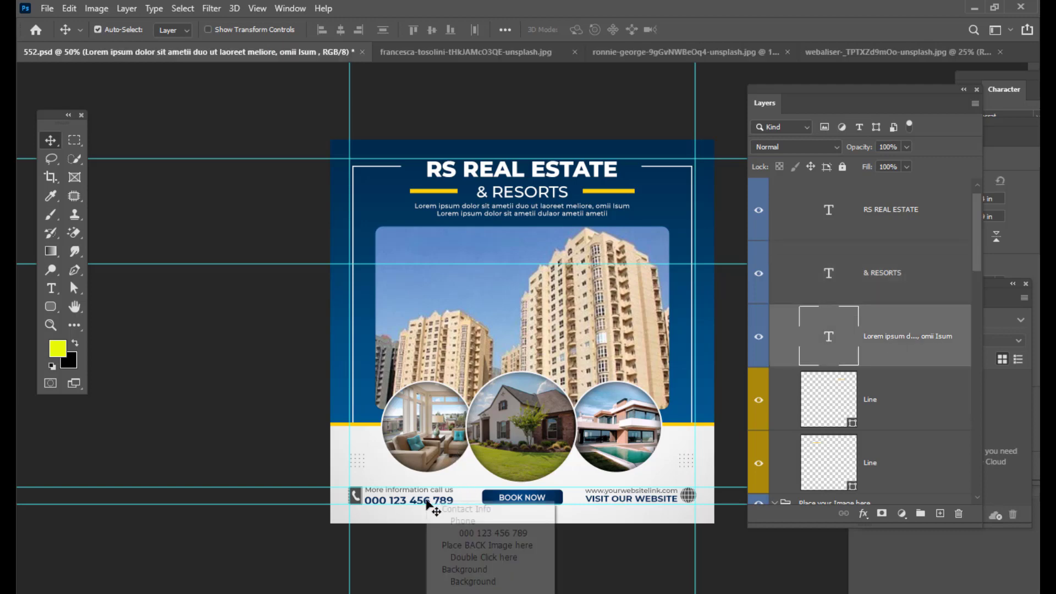
{"action": "left_click", "coordinate": [493, 534]}
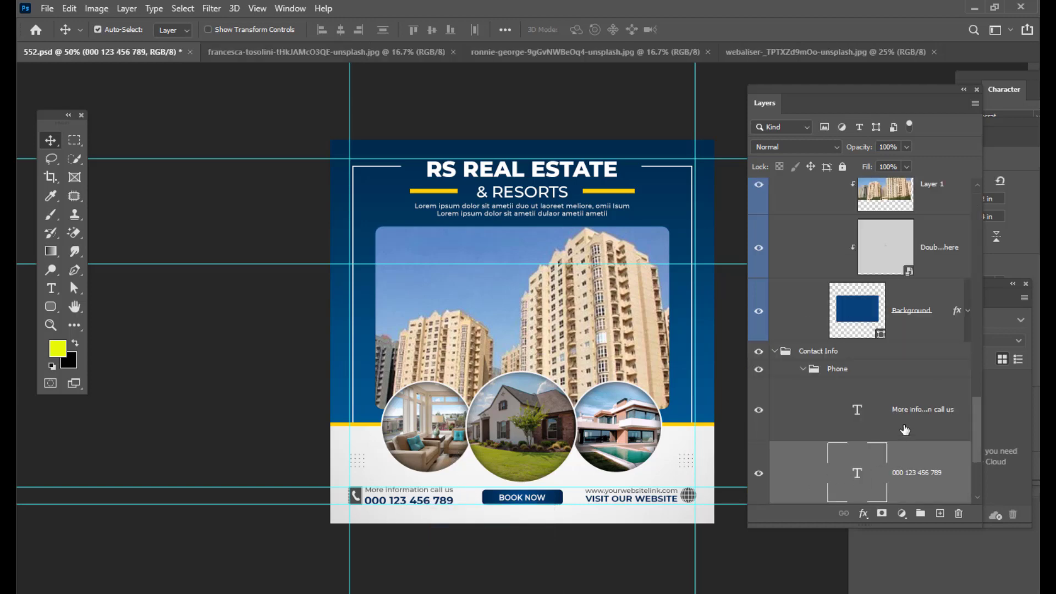
{"action": "scroll", "coordinate": [904, 430], "scroll_direction": "down", "scroll_amount": 2}
{"action": "double_click", "coordinate": [858, 403]}
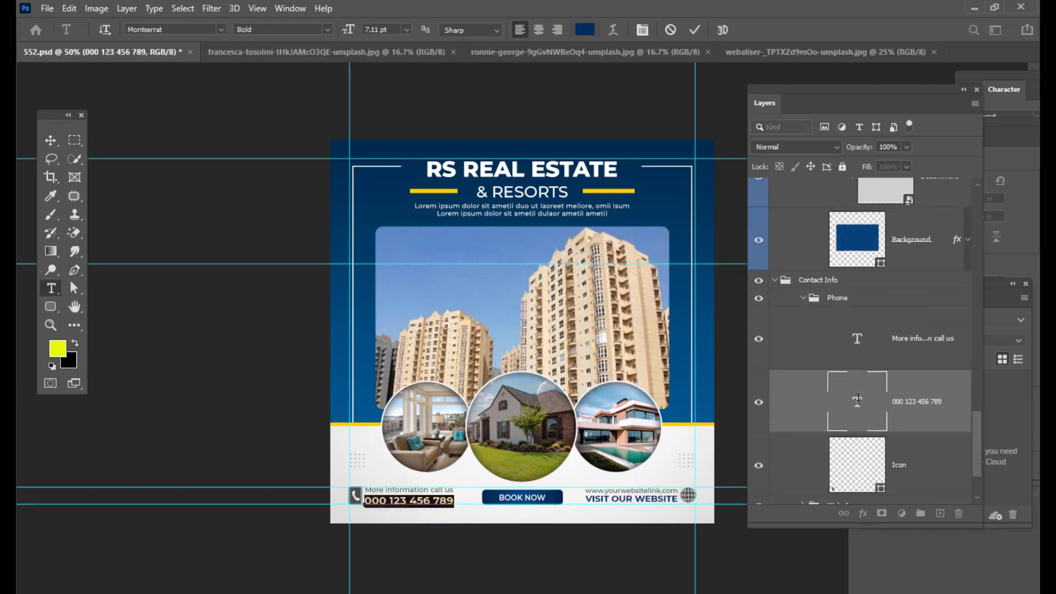
{"action": "key", "text": "BackSpace"}
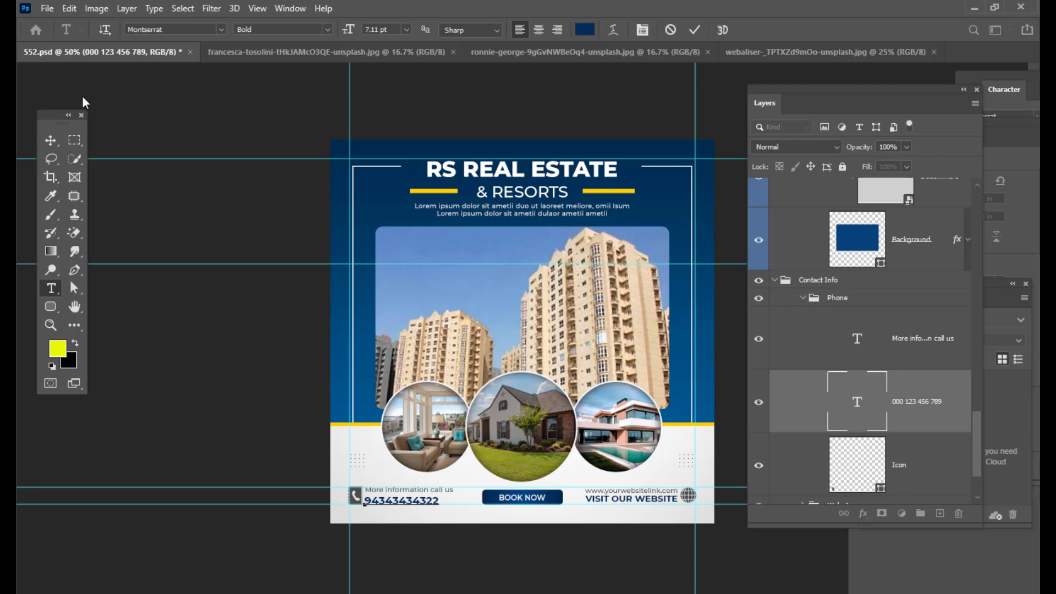
{"action": "left_click", "coordinate": [50, 140]}
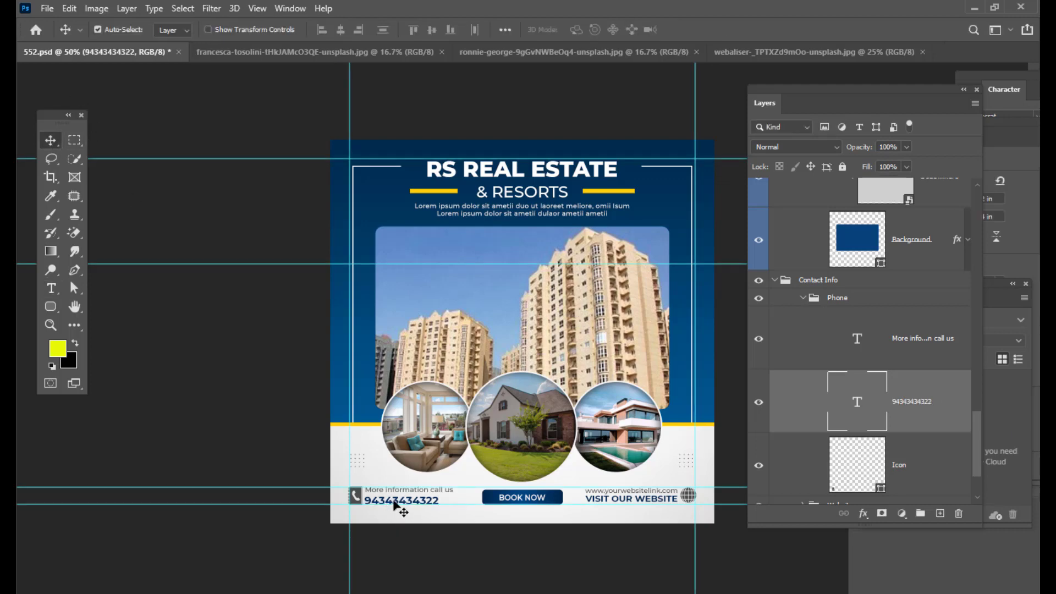
- Nudge the phone number text slightly to the right
{"action": "left_click", "coordinate": [68, 115]}
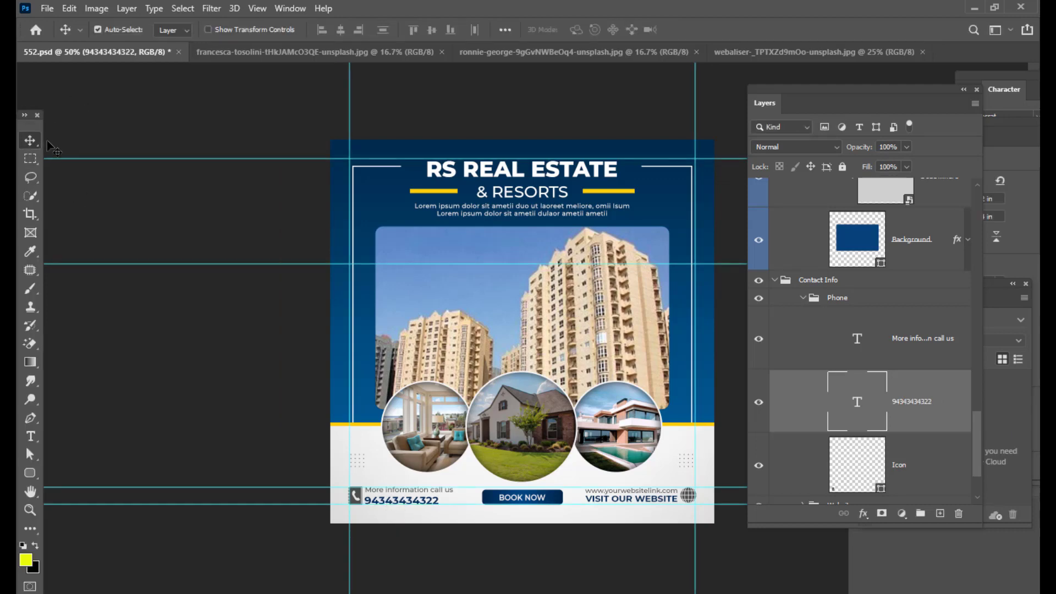
{"action": "left_click", "coordinate": [24, 115]}
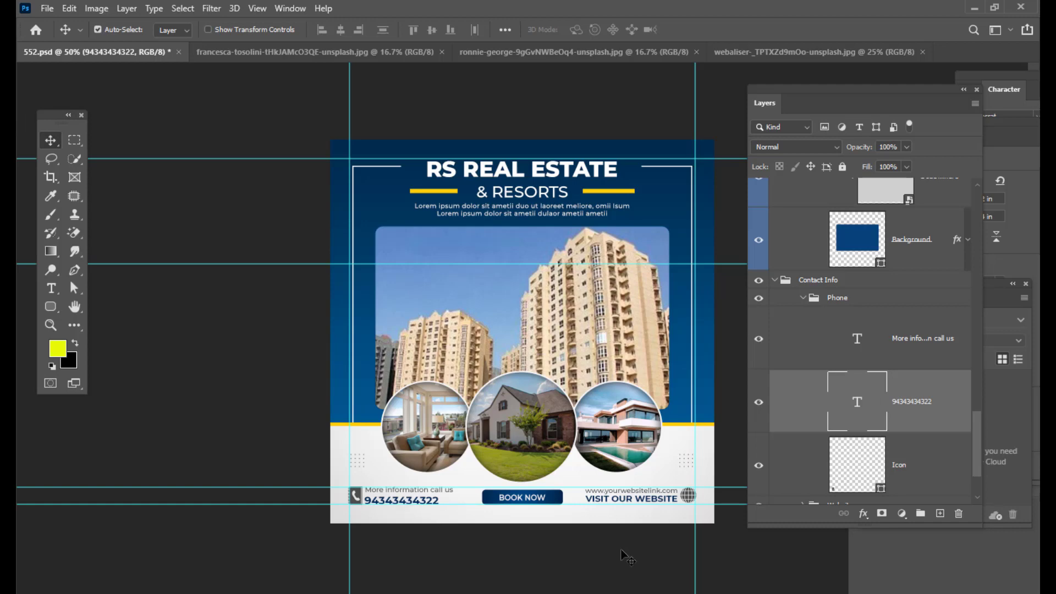
{"action": "key", "text": "shift+Right"}
{"action": "key", "text": "shift+Right"}
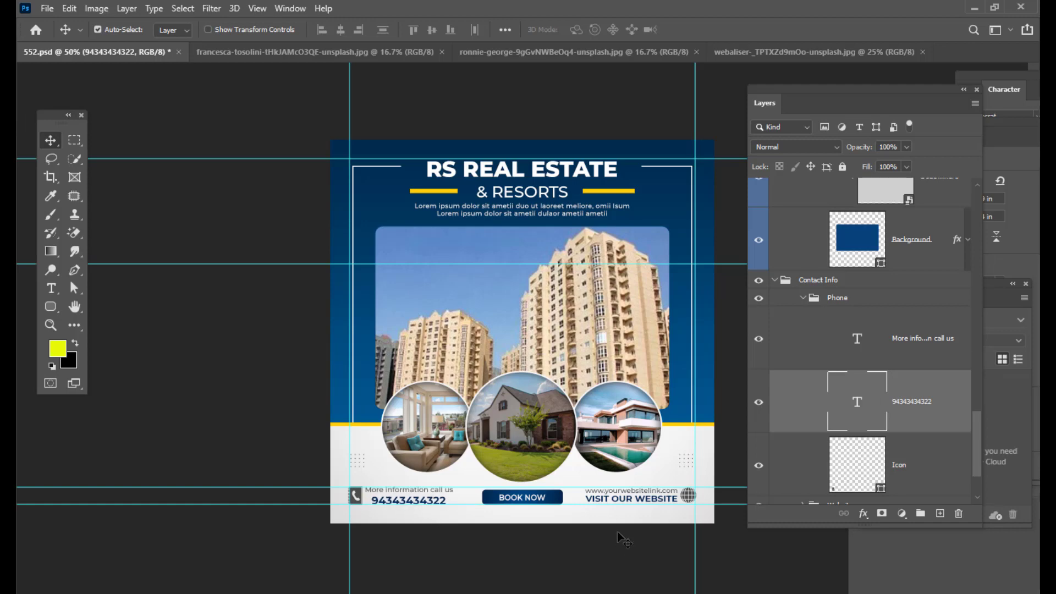
{"action": "key", "text": "Left"}
{"action": "key", "text": "Left"}
{"action": "right_click", "coordinate": [640, 500]}
{"action": "left_click", "coordinate": [660, 530]}
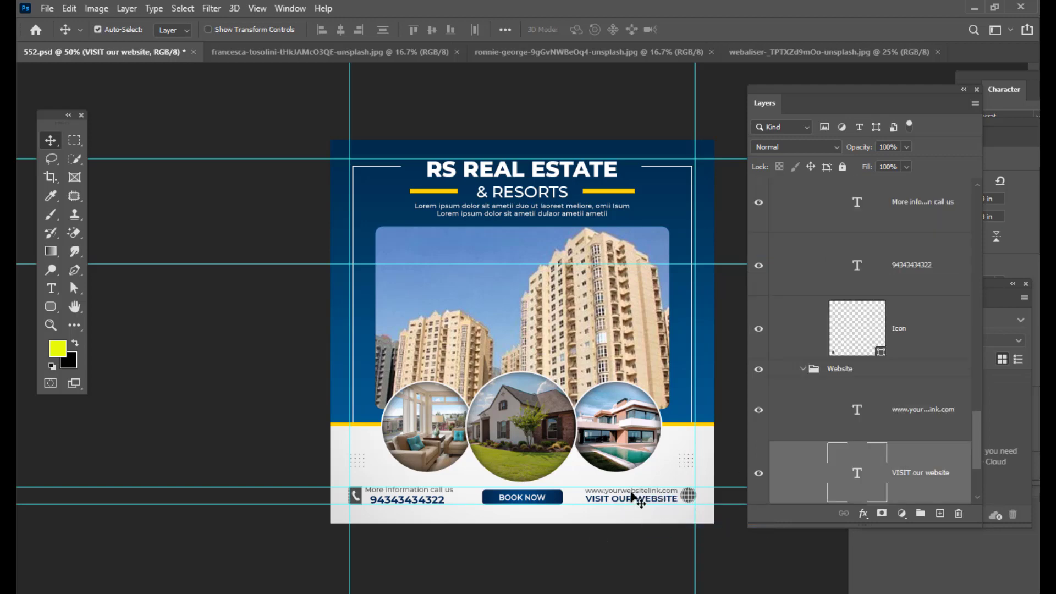
{"action": "scroll", "coordinate": [960, 417], "scroll_direction": "down", "scroll_amount": 1}
{"action": "scroll", "coordinate": [914, 371], "scroll_direction": "down", "scroll_amount": 1}
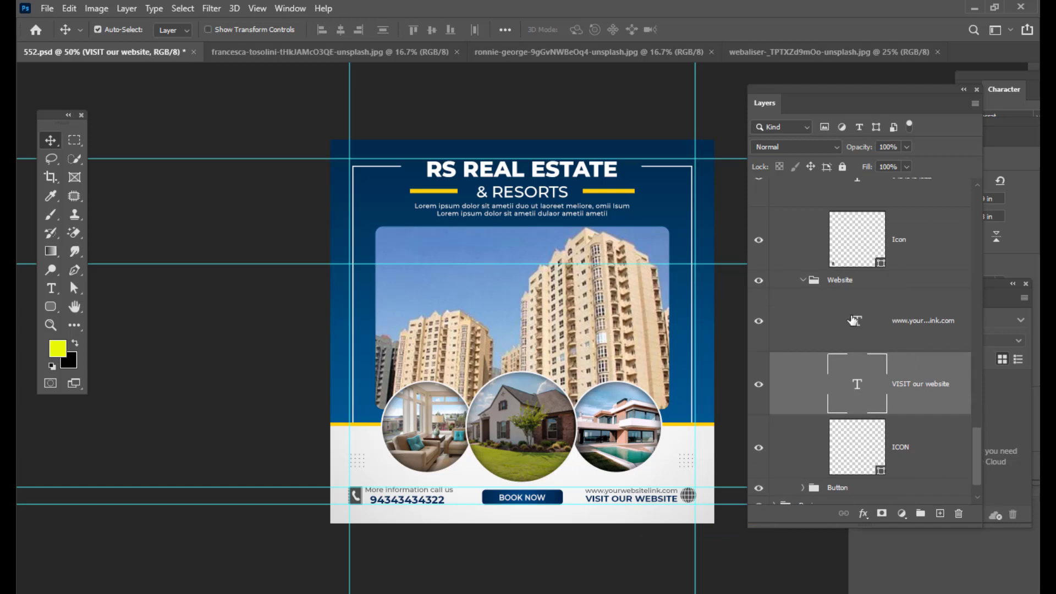
{"action": "double_click", "coordinate": [858, 320]}
{"action": "type", "text": "www"}
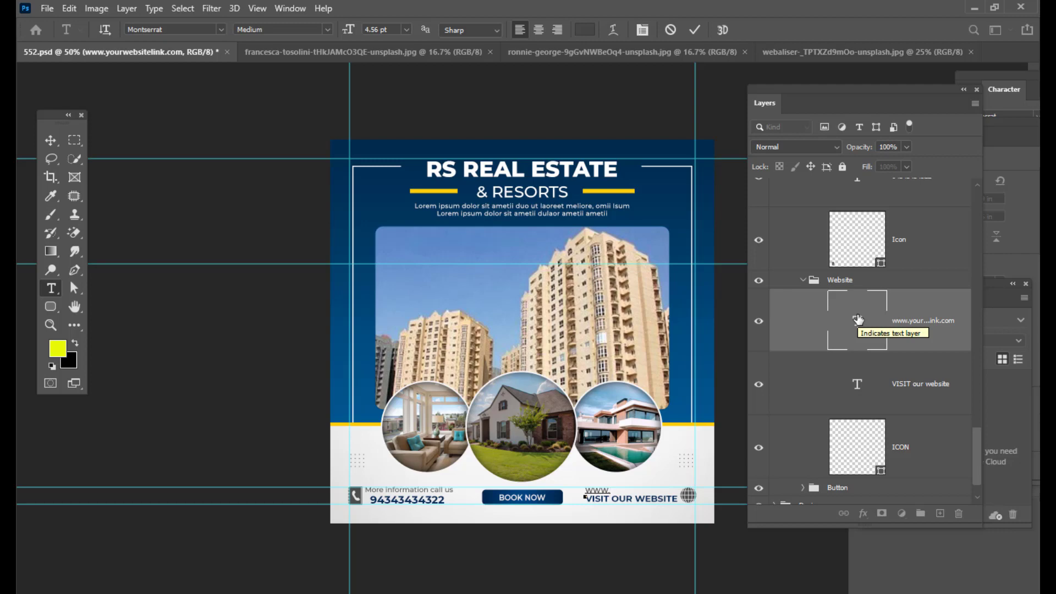
{"action": "type", "text": ".resestat"}
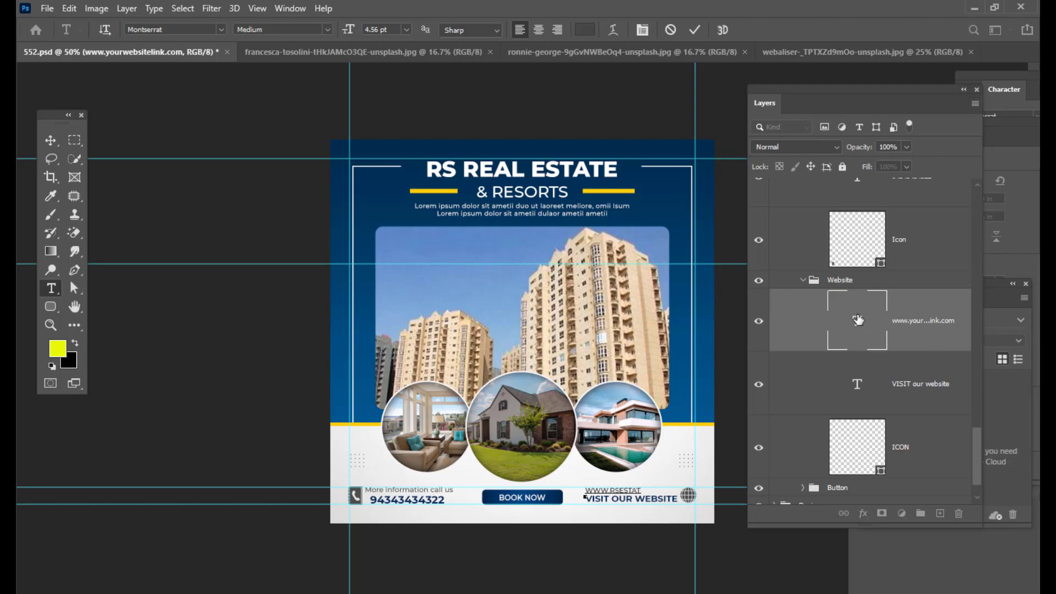
{"action": "type", "text": "es.com"}
- Enlarge the website text to 5.13 pt and commit the edit
{"action": "key", "text": "shift+Left"}
{"action": "key", "text": "shift+Left"}
{"action": "key", "text": "shift+Left"}
{"action": "key", "text": "shift+Left"}
{"action": "key", "text": "shift+Left"}
{"action": "key", "text": "shift+Left"}
{"action": "key", "text": "shift+Left"}
{"action": "key", "text": "shift+Left"}
{"action": "key", "text": "shift+Left"}
{"action": "key", "text": "shift+Left"}
{"action": "key", "text": "shift+Left"}
{"action": "key", "text": "shift+Left"}
{"action": "key", "text": "shift+Left"}
{"action": "key", "text": "shift+Left"}
{"action": "key", "text": "shift+Left"}
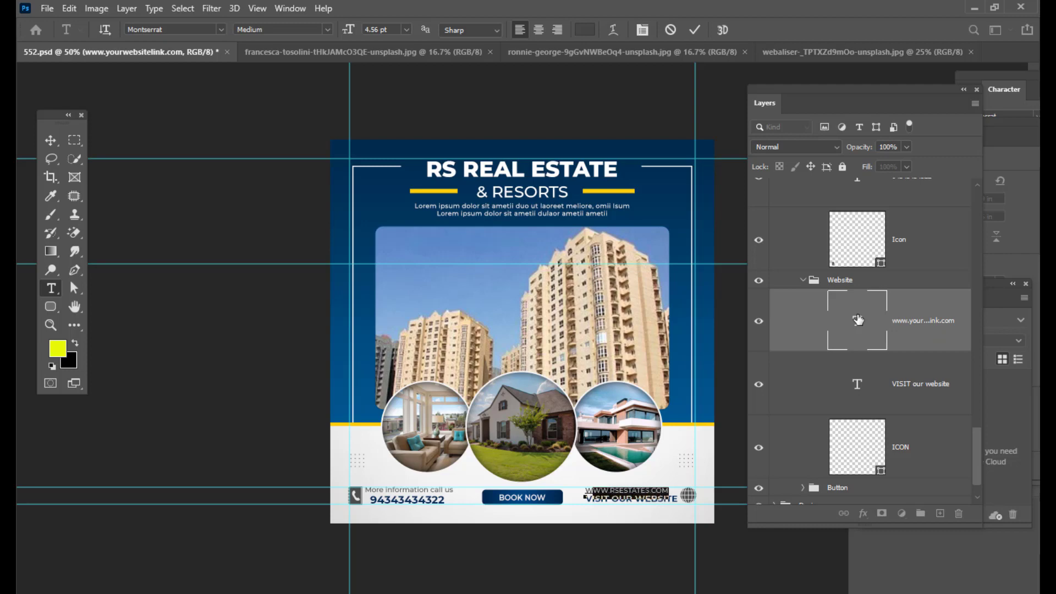
{"action": "key", "text": "shift+Left"}
{"action": "key", "text": "ctrl+shift+period"}
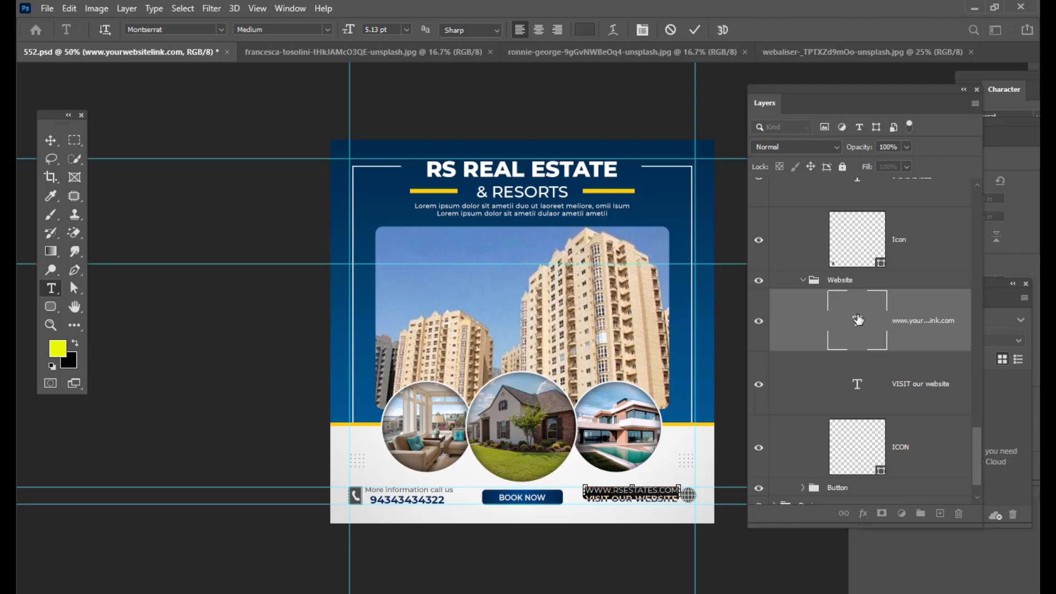
{"action": "left_click", "coordinate": [50, 141]}
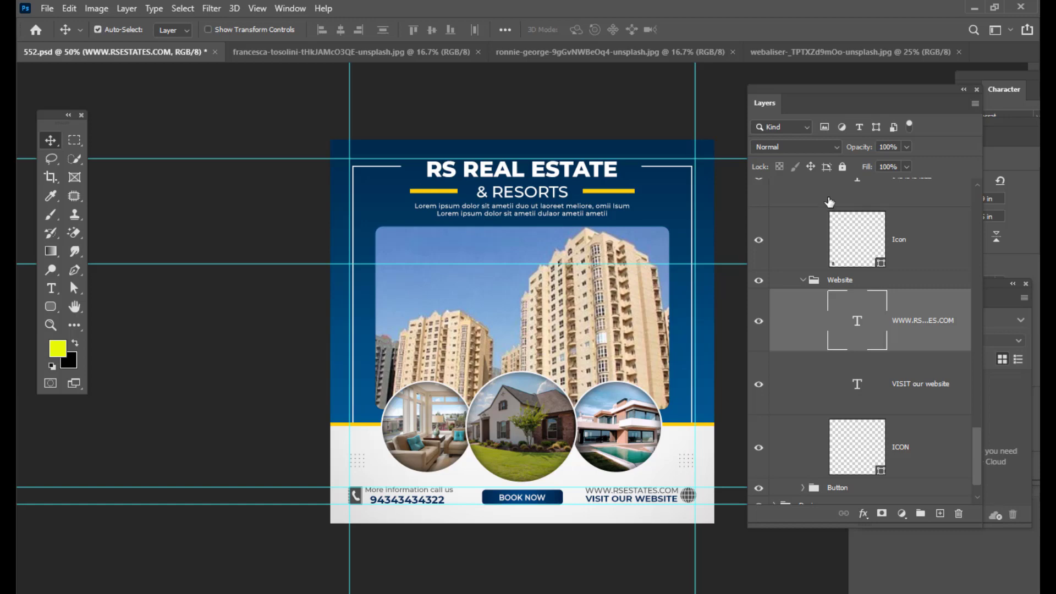
- Select the Title group and create a merged stamp layer of all visible layers above it
{"action": "scroll", "coordinate": [872, 221], "scroll_direction": "up", "scroll_amount": 5}
{"action": "left_click_drag", "start_coordinate": [977, 416], "coordinate": [977, 208]}
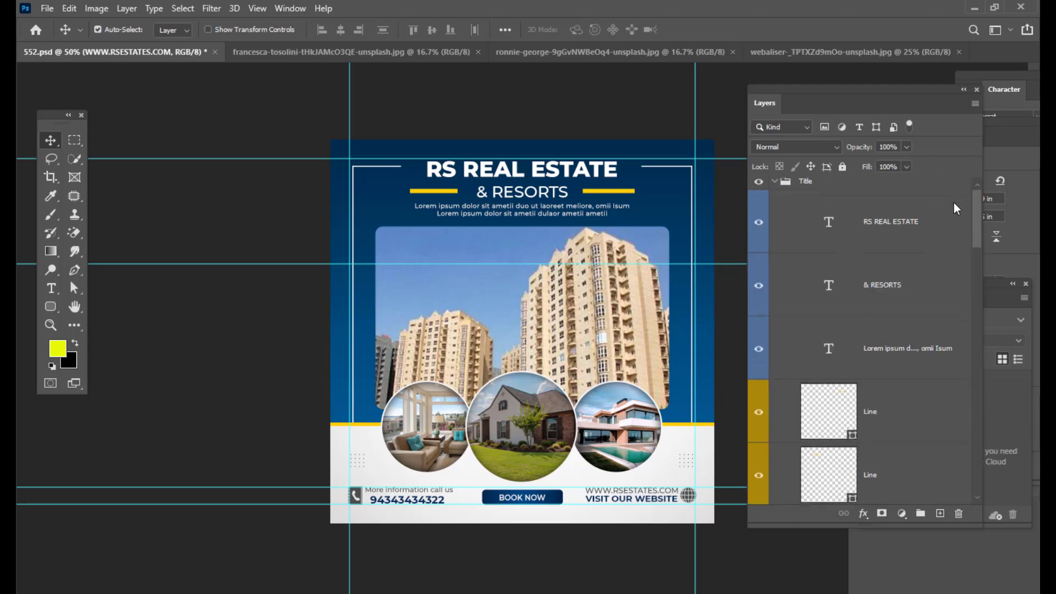
{"action": "left_click", "coordinate": [773, 190]}
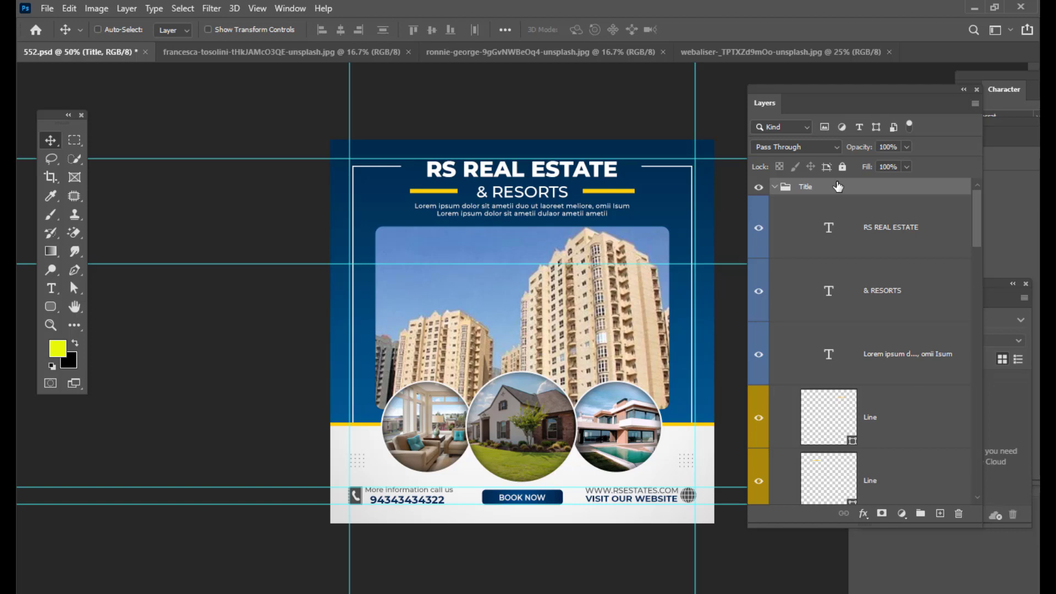
{"action": "key", "text": "ctrl+alt+shift+e"}
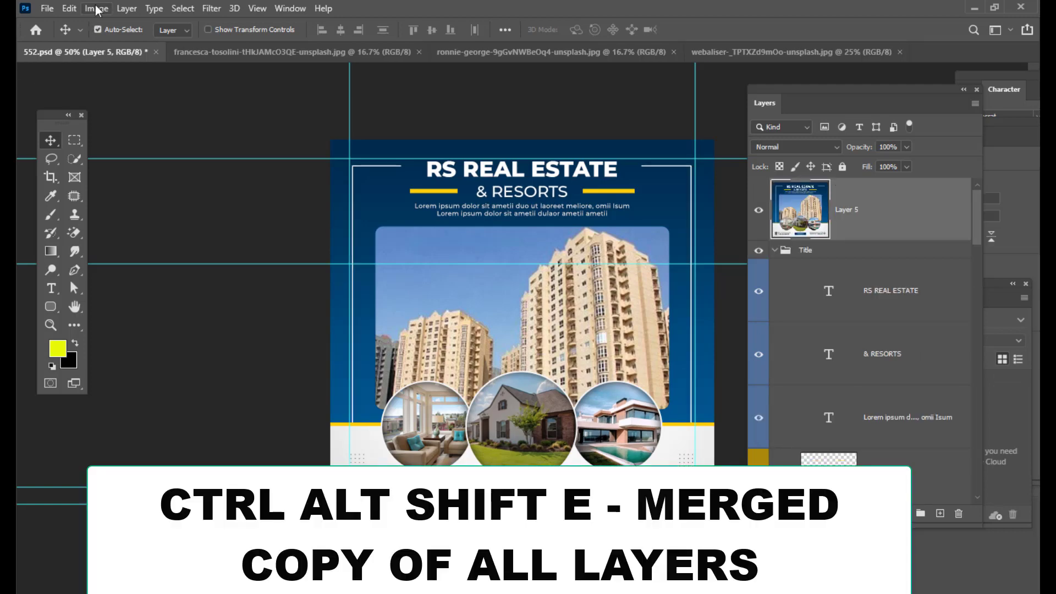
- Convert the document to CMYK Color mode without merging layers
{"action": "left_click", "coordinate": [96, 10]}
{"action": "mouse_move", "coordinate": [126, 26]}
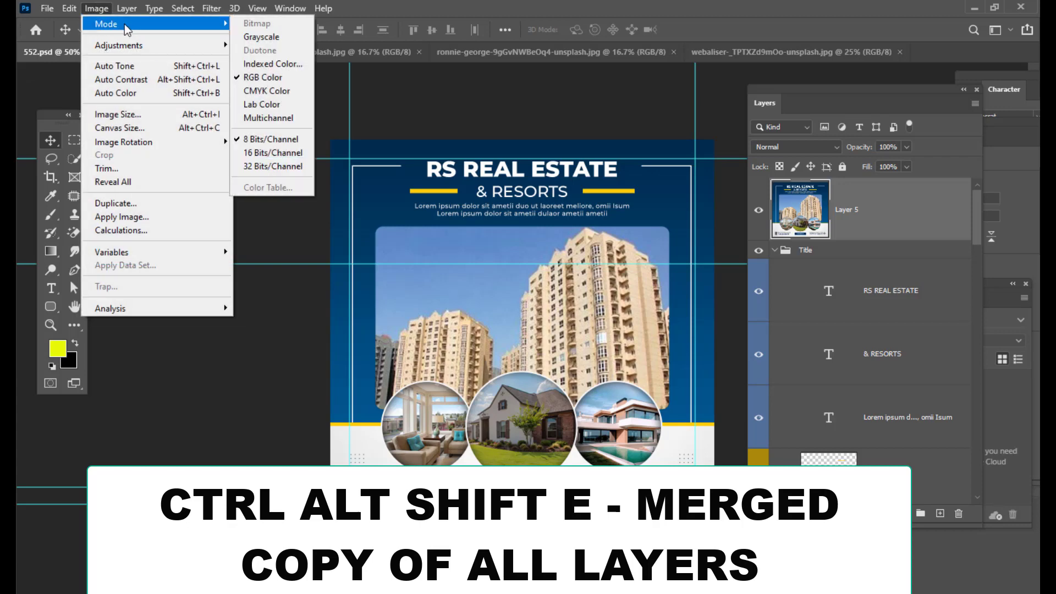
{"action": "left_click", "coordinate": [286, 92]}
{"action": "left_click", "coordinate": [608, 161]}
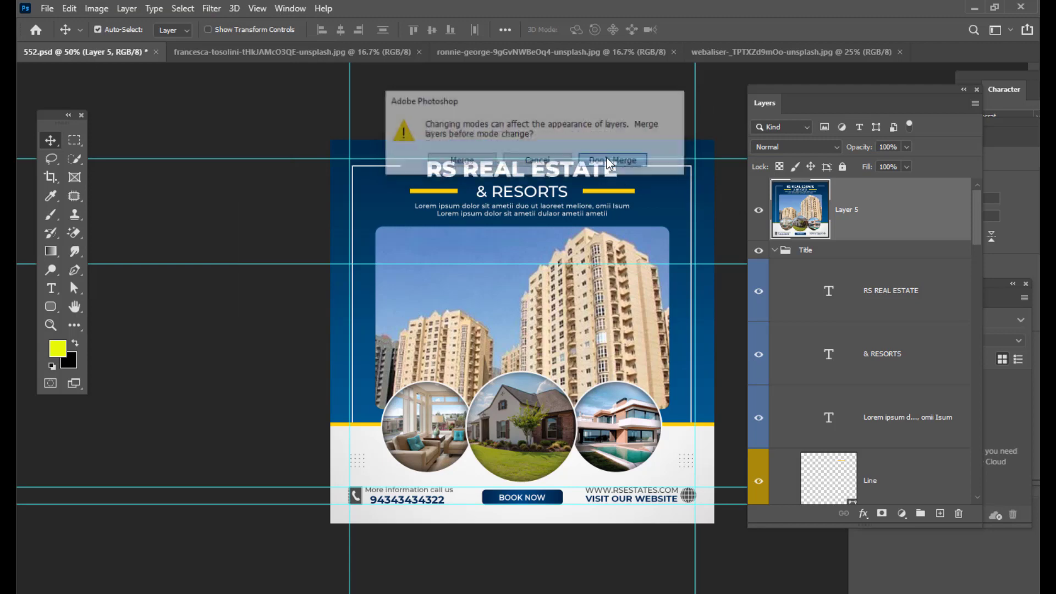
{"action": "left_click", "coordinate": [634, 171]}
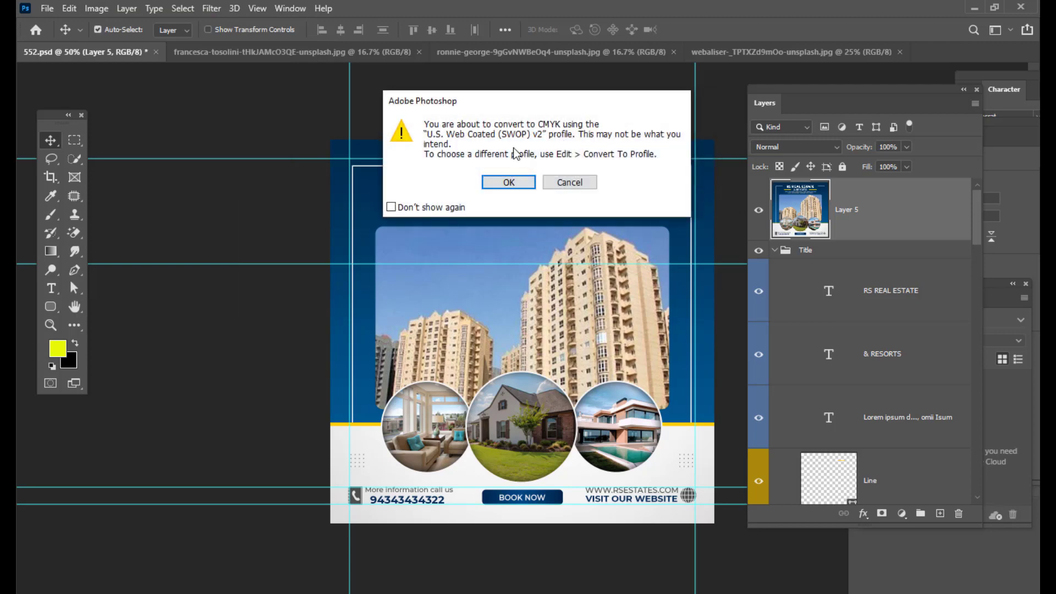
{"action": "left_click", "coordinate": [509, 182]}
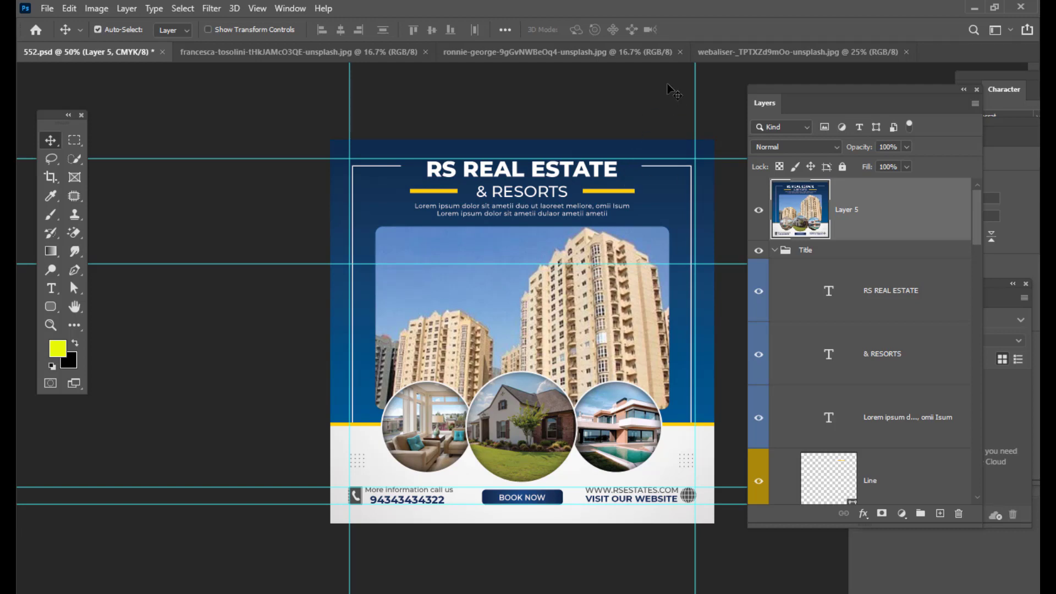
- Open Save As and navigate to the mockups folder on the Desktop
{"action": "left_click", "coordinate": [47, 8]}
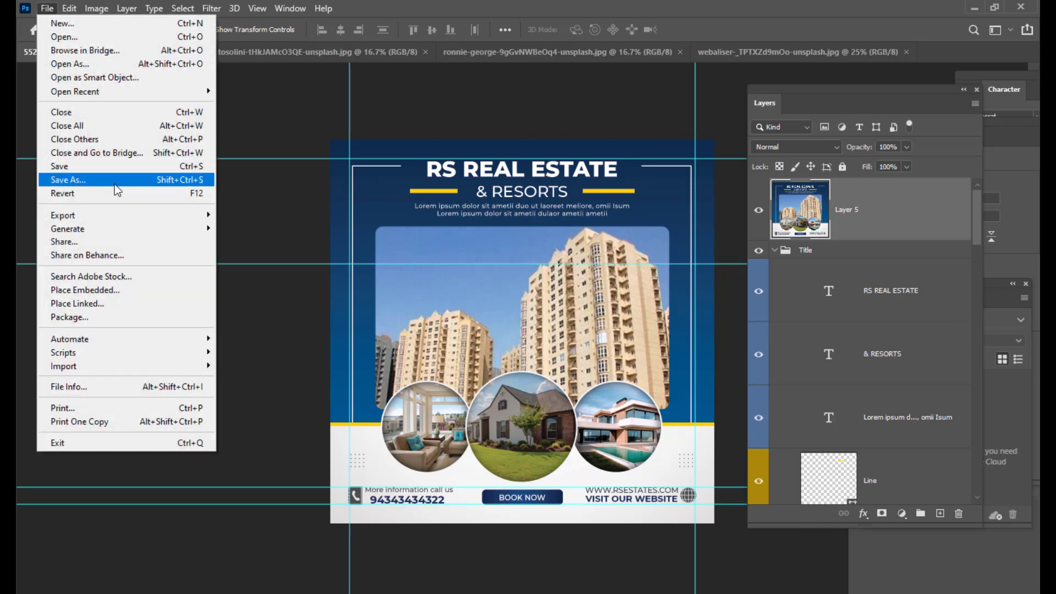
{"action": "left_click", "coordinate": [108, 180]}
{"action": "left_click", "coordinate": [688, 392]}
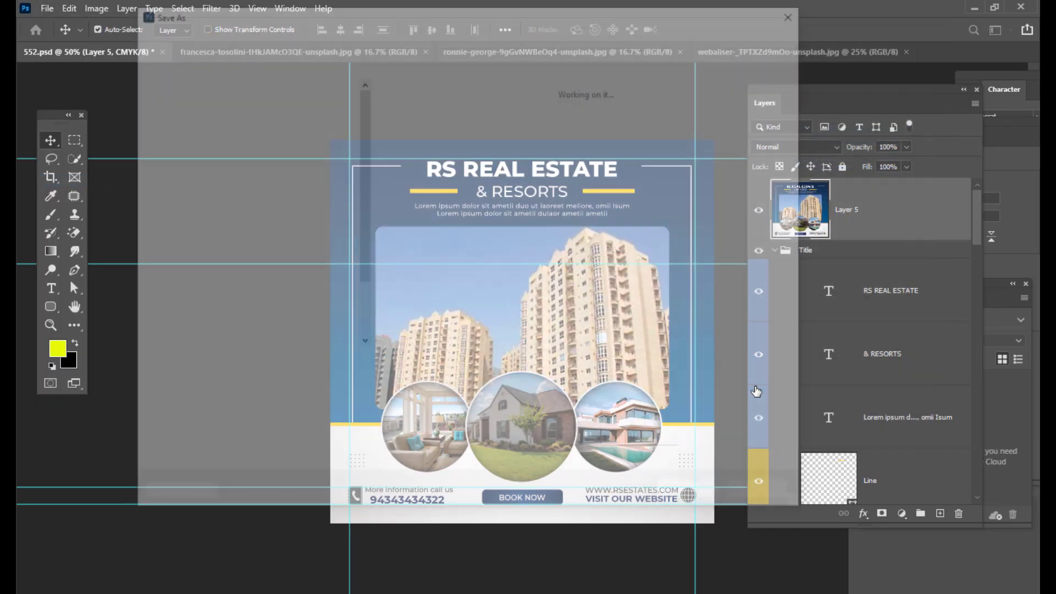
{"action": "left_click", "coordinate": [168, 112]}
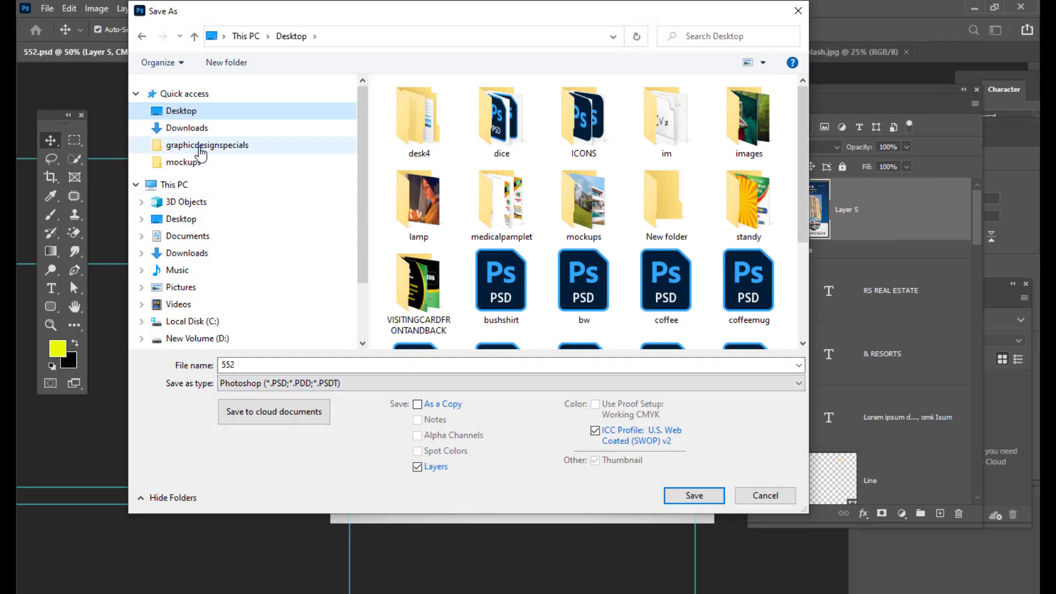
{"action": "left_click", "coordinate": [182, 163]}
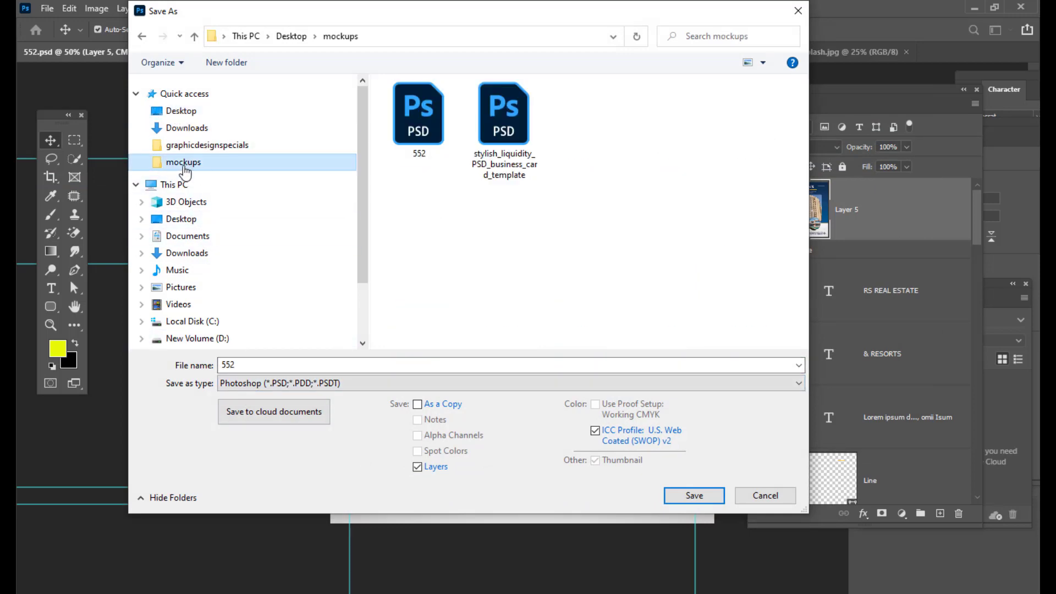
{"action": "left_click_drag", "start_coordinate": [483, 17], "coordinate": [586, 42]}
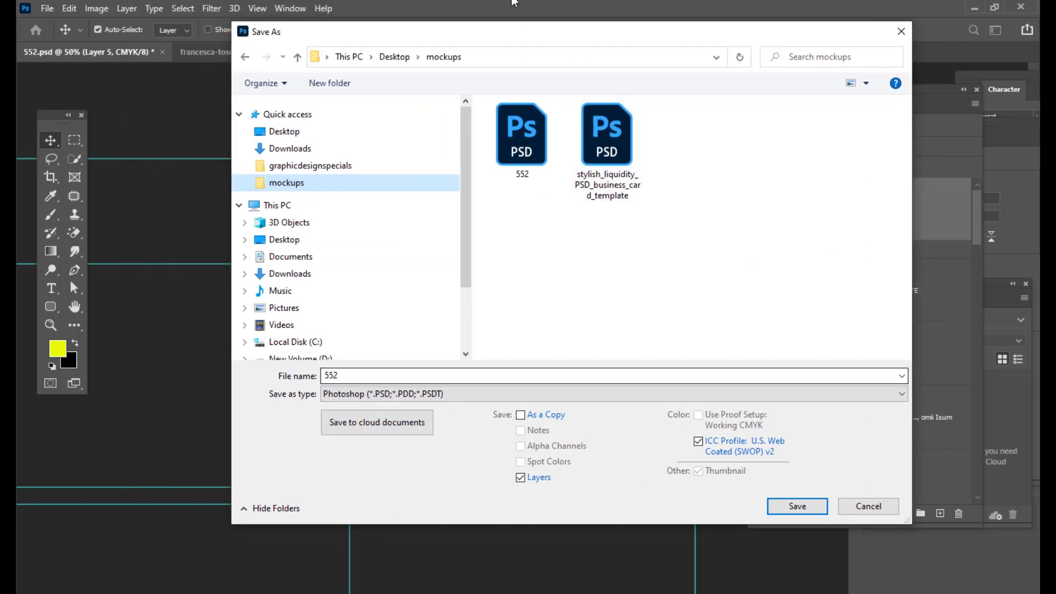
{"action": "left_click_drag", "start_coordinate": [500, 38], "coordinate": [558, 40]}
- Save the poster as a JPEG named RSESTATESPOSTER at Maximum quality 12
{"action": "double_click", "coordinate": [421, 376]}
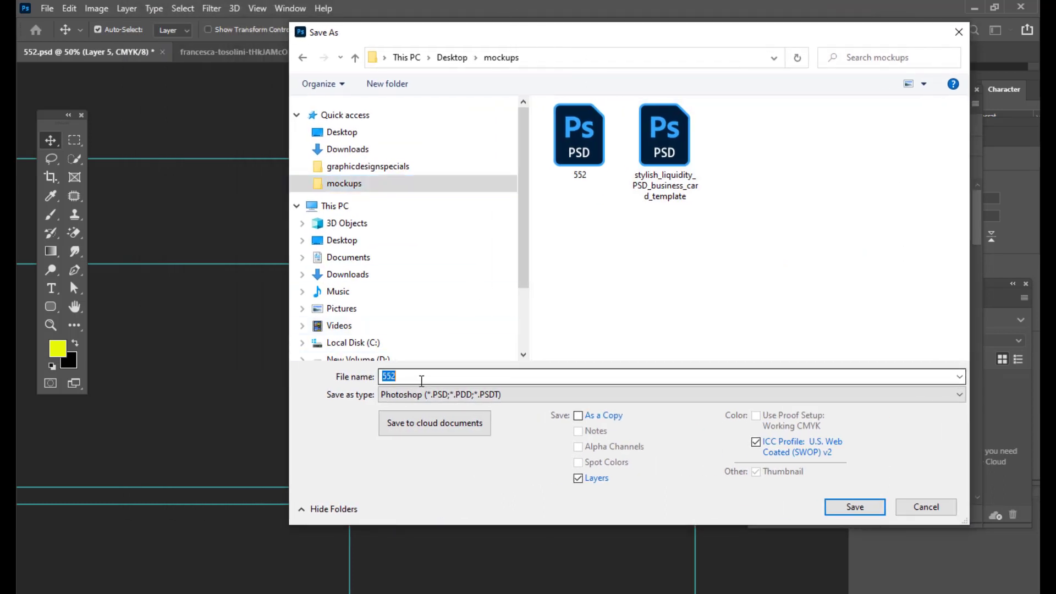
{"action": "left_click", "coordinate": [460, 394]}
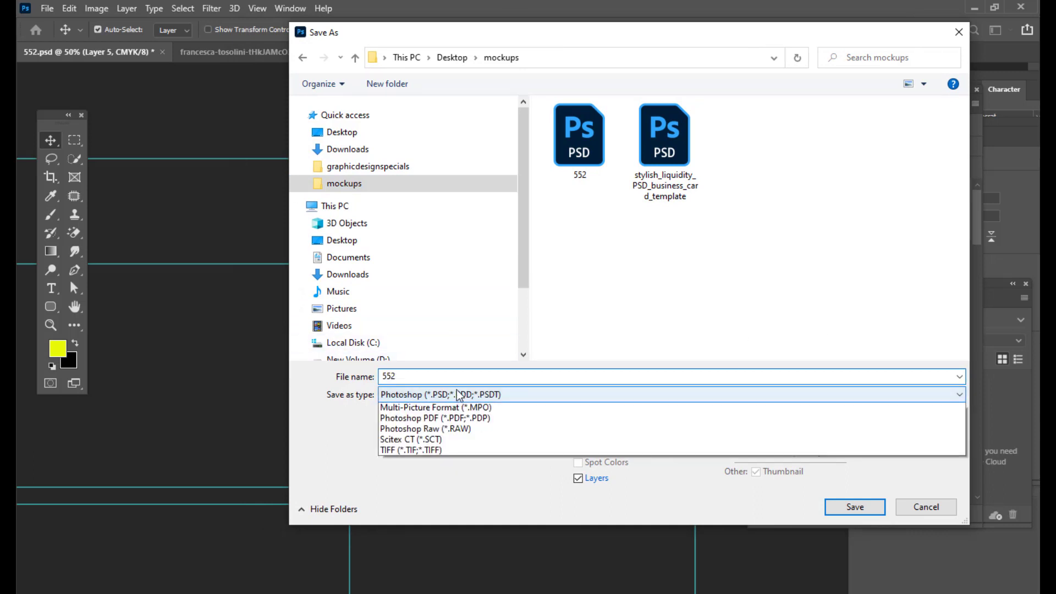
{"action": "left_click", "coordinate": [407, 462]}
{"action": "double_click", "coordinate": [415, 375]}
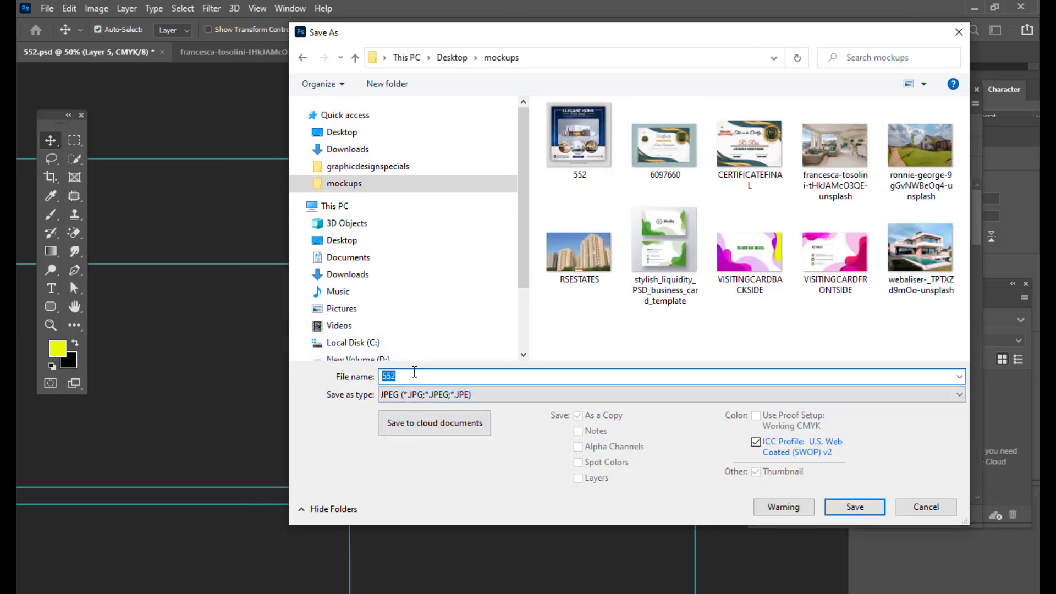
{"action": "key", "text": "BackSpace"}
{"action": "type", "text": "RSES"}
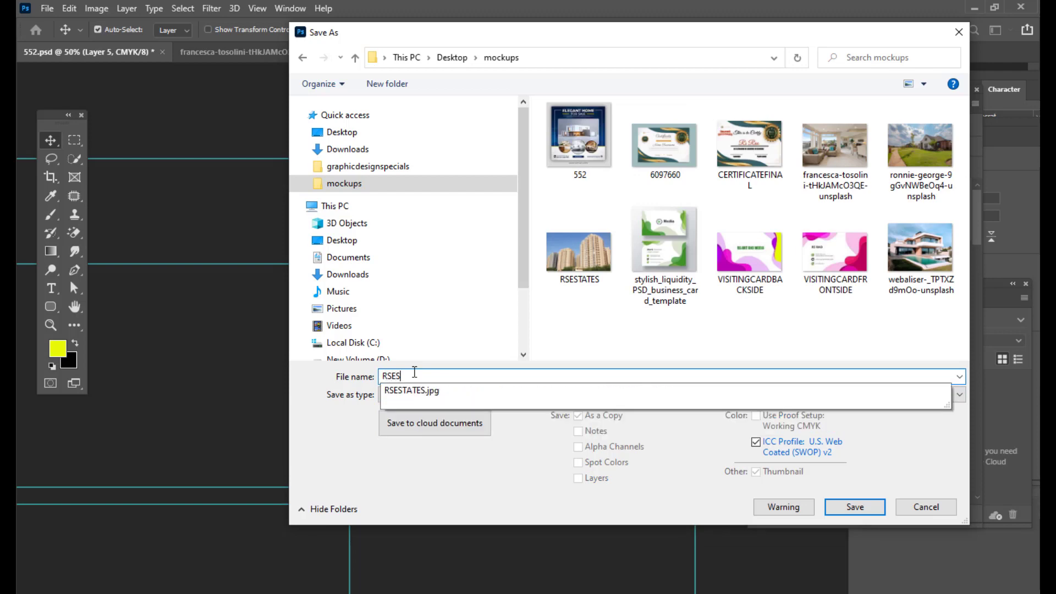
{"action": "type", "text": "TATES"}
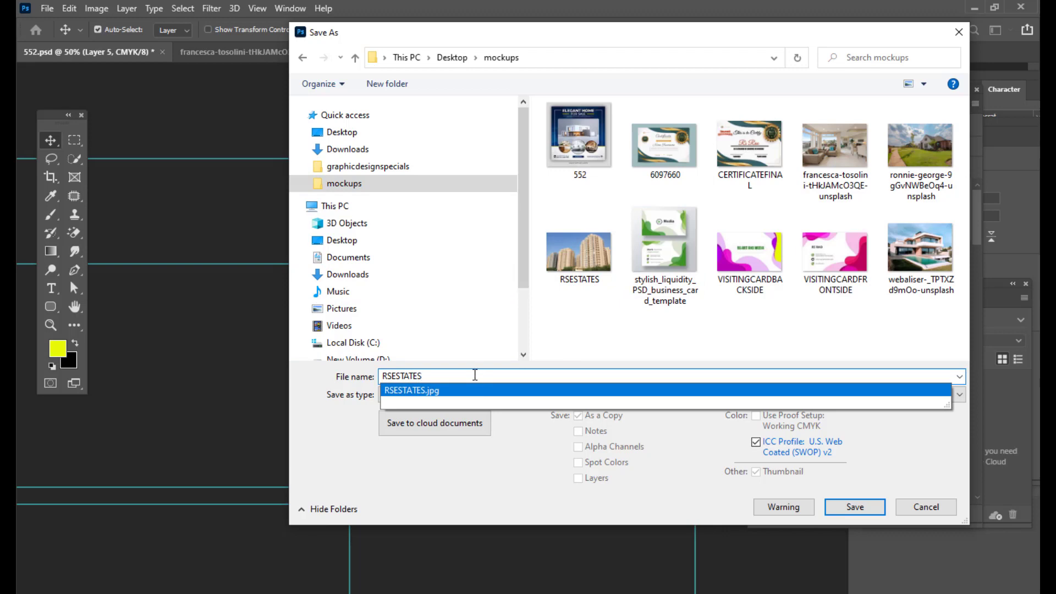
{"action": "type", "text": "POSTER"}
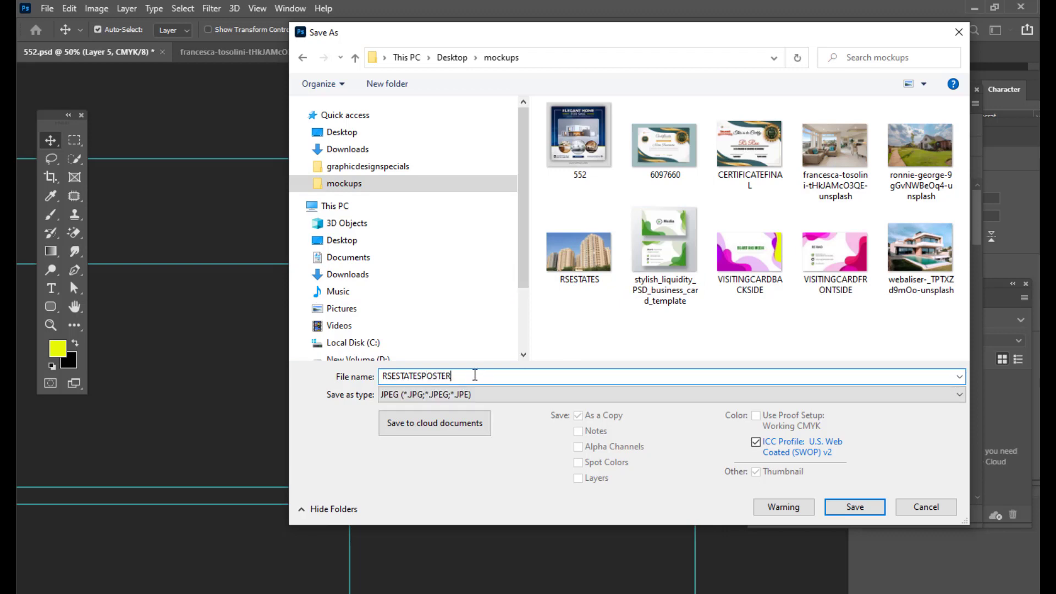
{"action": "left_click", "coordinate": [854, 506]}
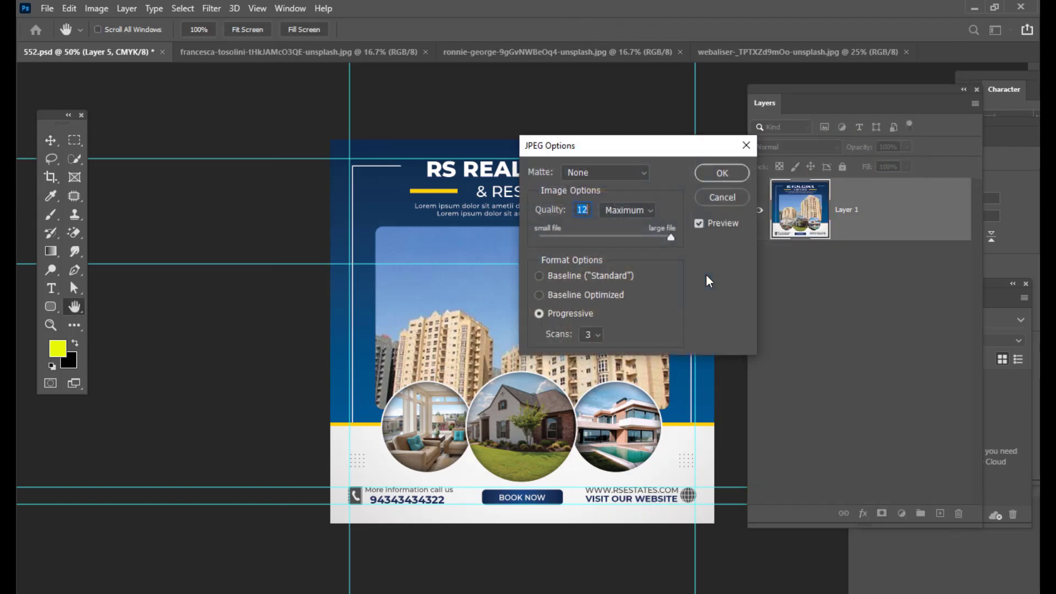
{"action": "left_click", "coordinate": [722, 172]}
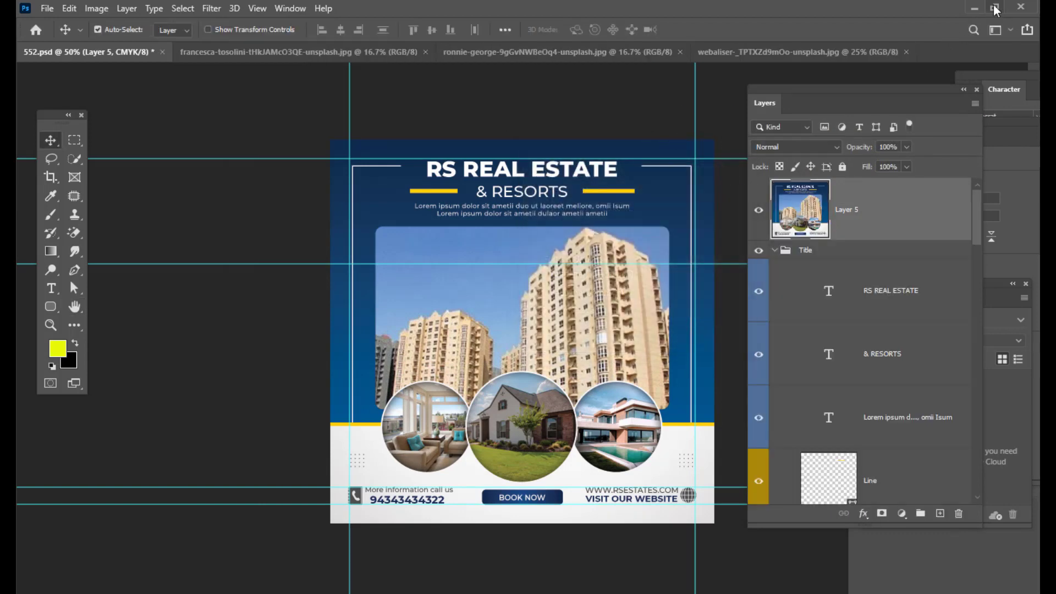
- Switch to the desktop and open the saved RSESTATESPOSTER JPEG from the mockups folder
{"action": "left_click", "coordinate": [973, 9]}
{"action": "left_click", "coordinate": [978, 8]}
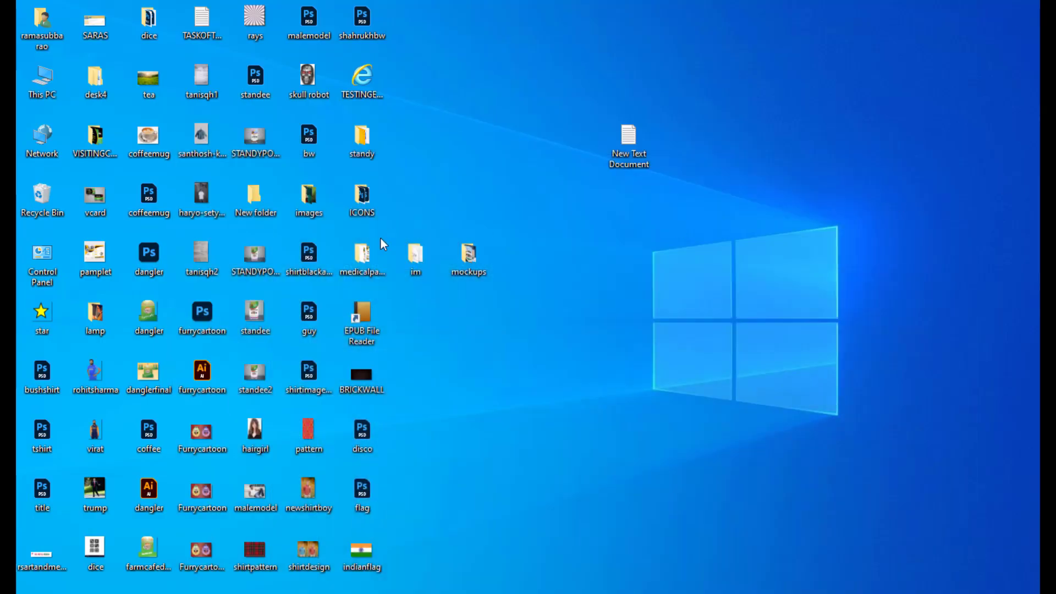
{"action": "double_click", "coordinate": [474, 256]}
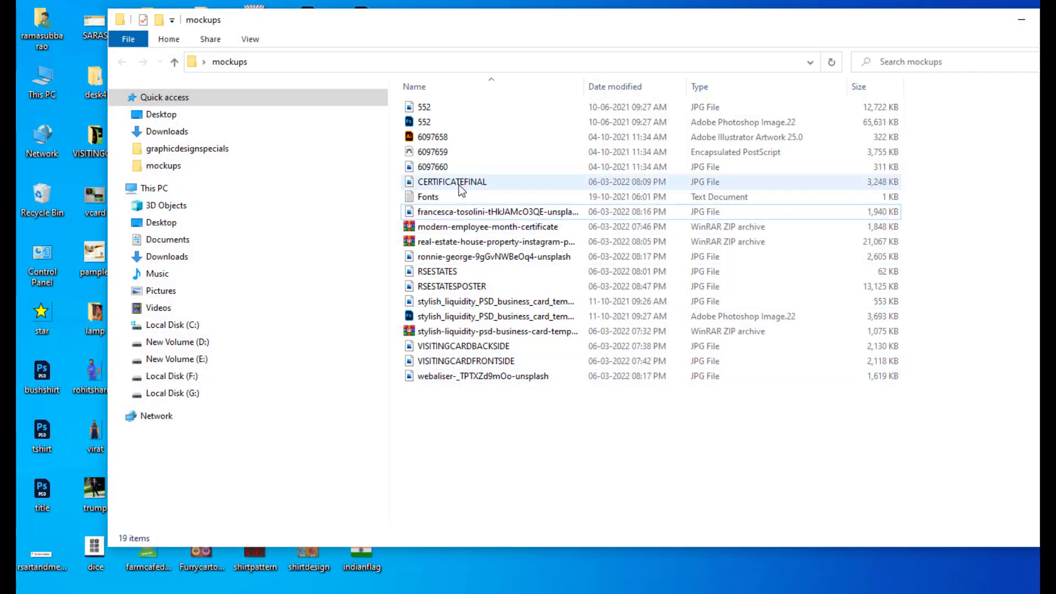
{"action": "left_click", "coordinate": [451, 271]}
{"action": "left_click", "coordinate": [449, 287]}
{"action": "double_click", "coordinate": [447, 286]}
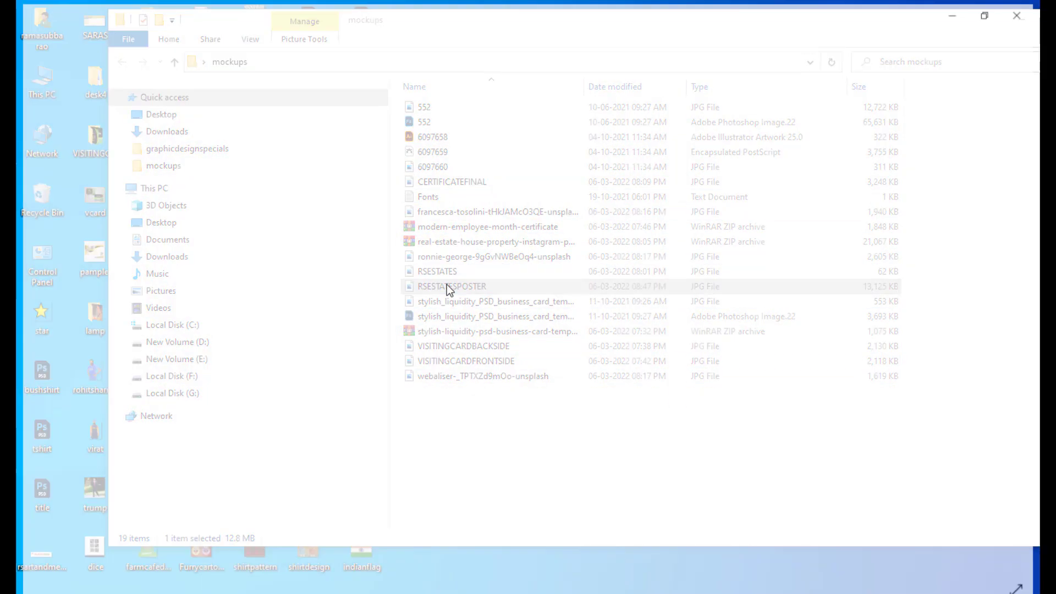